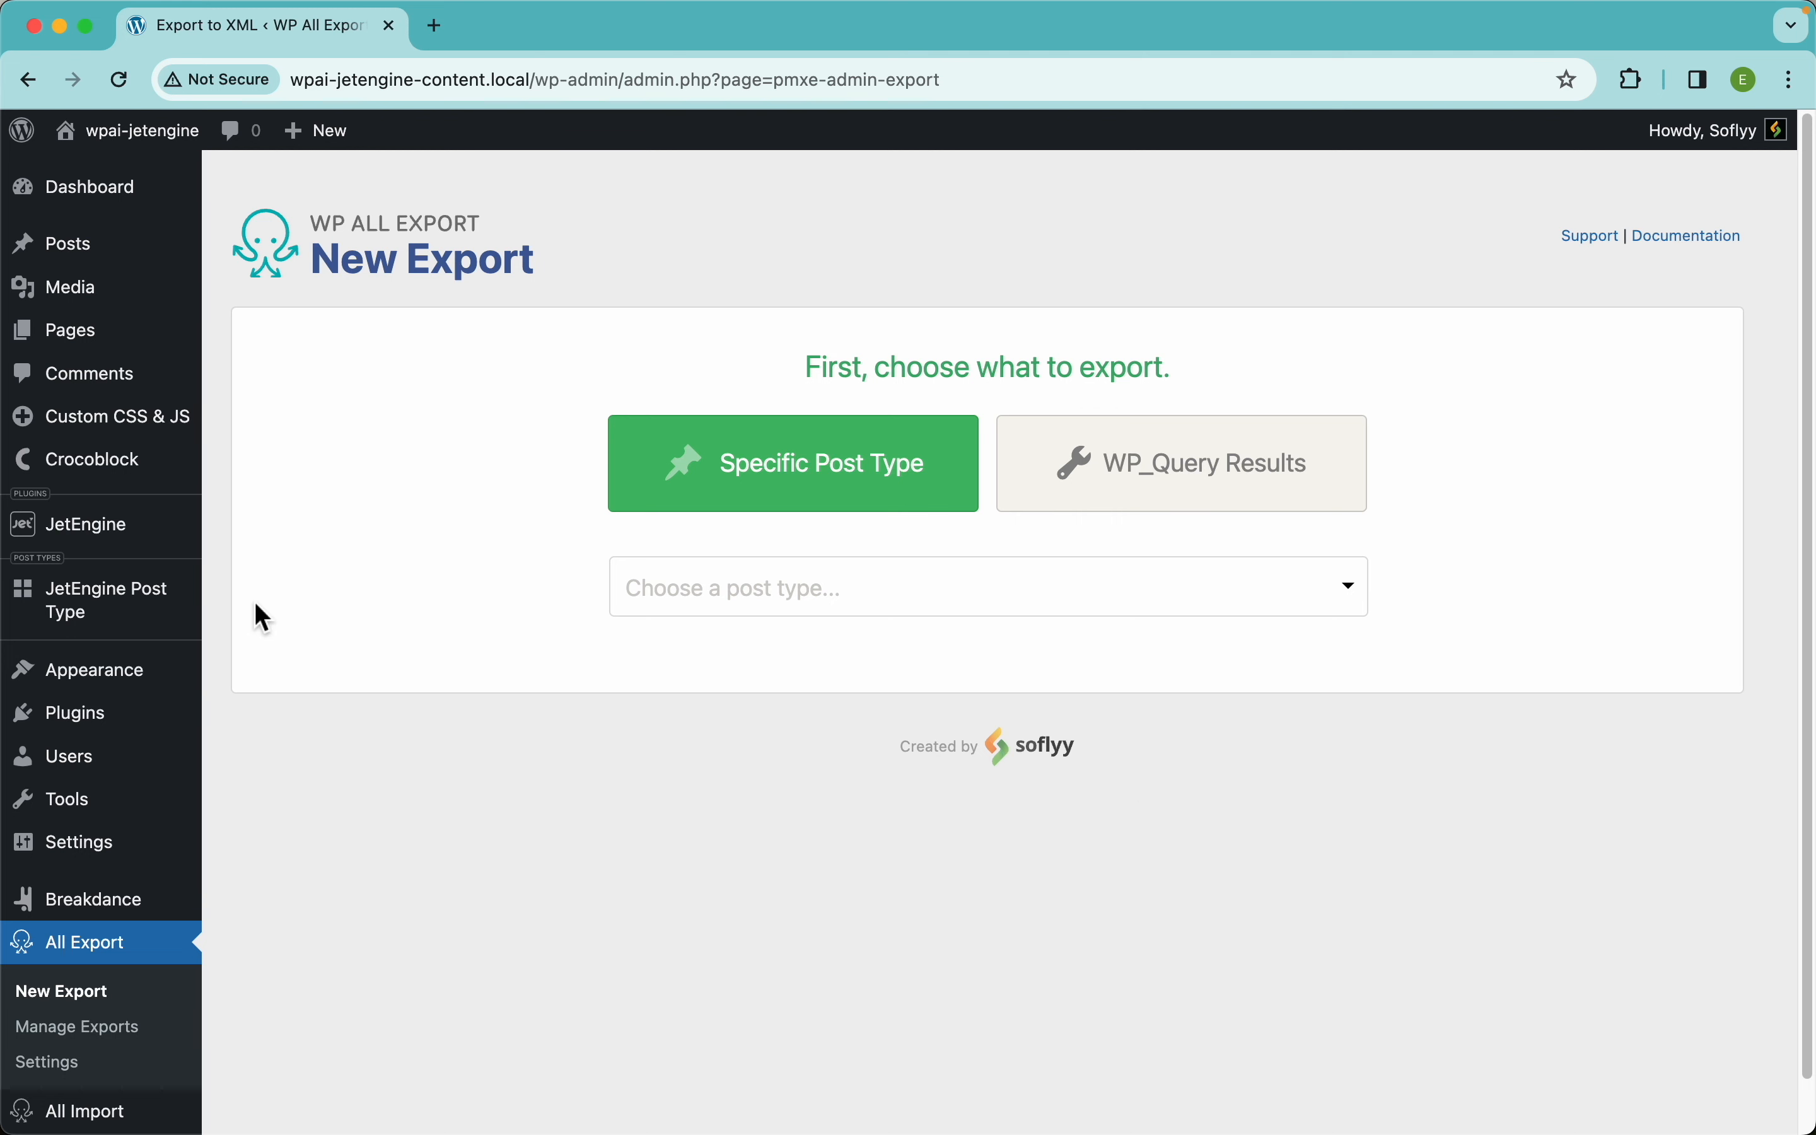
# - Choose JetEngine Post Type as the specific post type to export and proceed to customizing the export file
pyautogui.moveTo(72, 624)
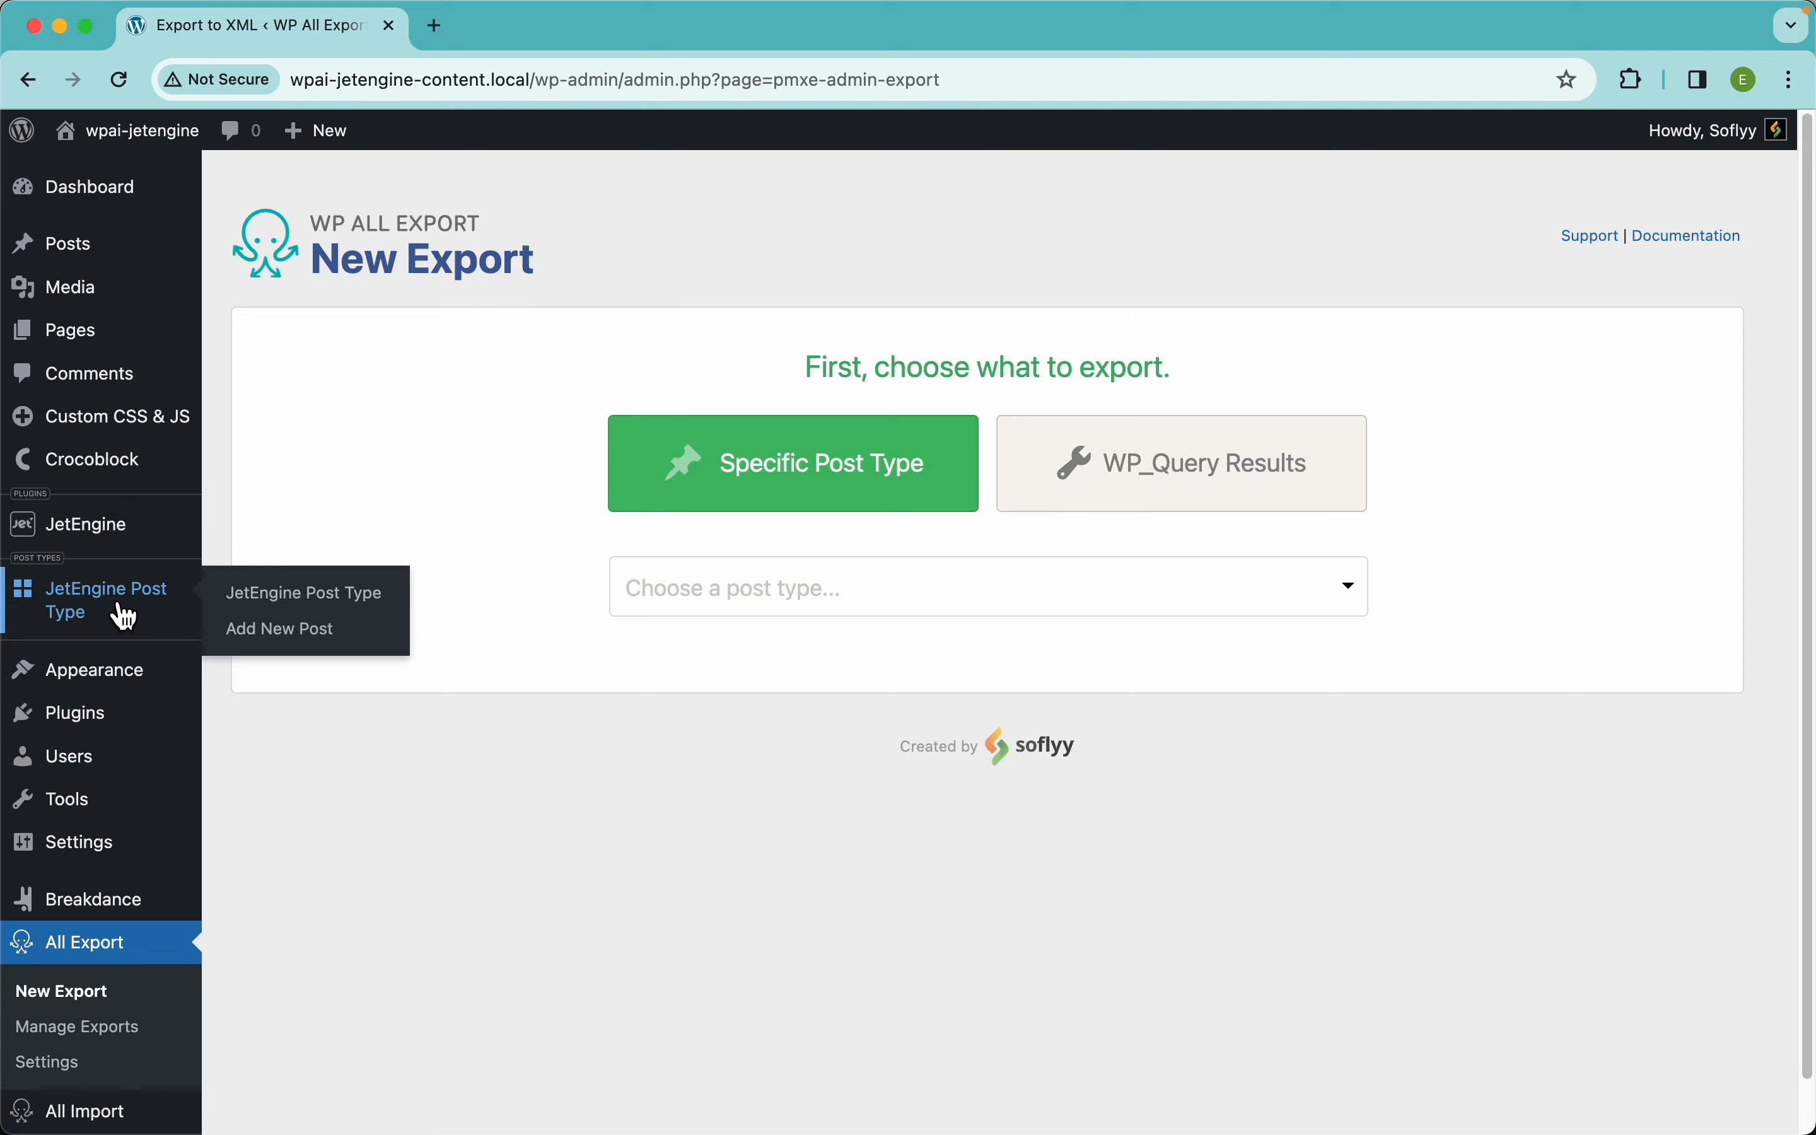
pyautogui.click(754, 600)
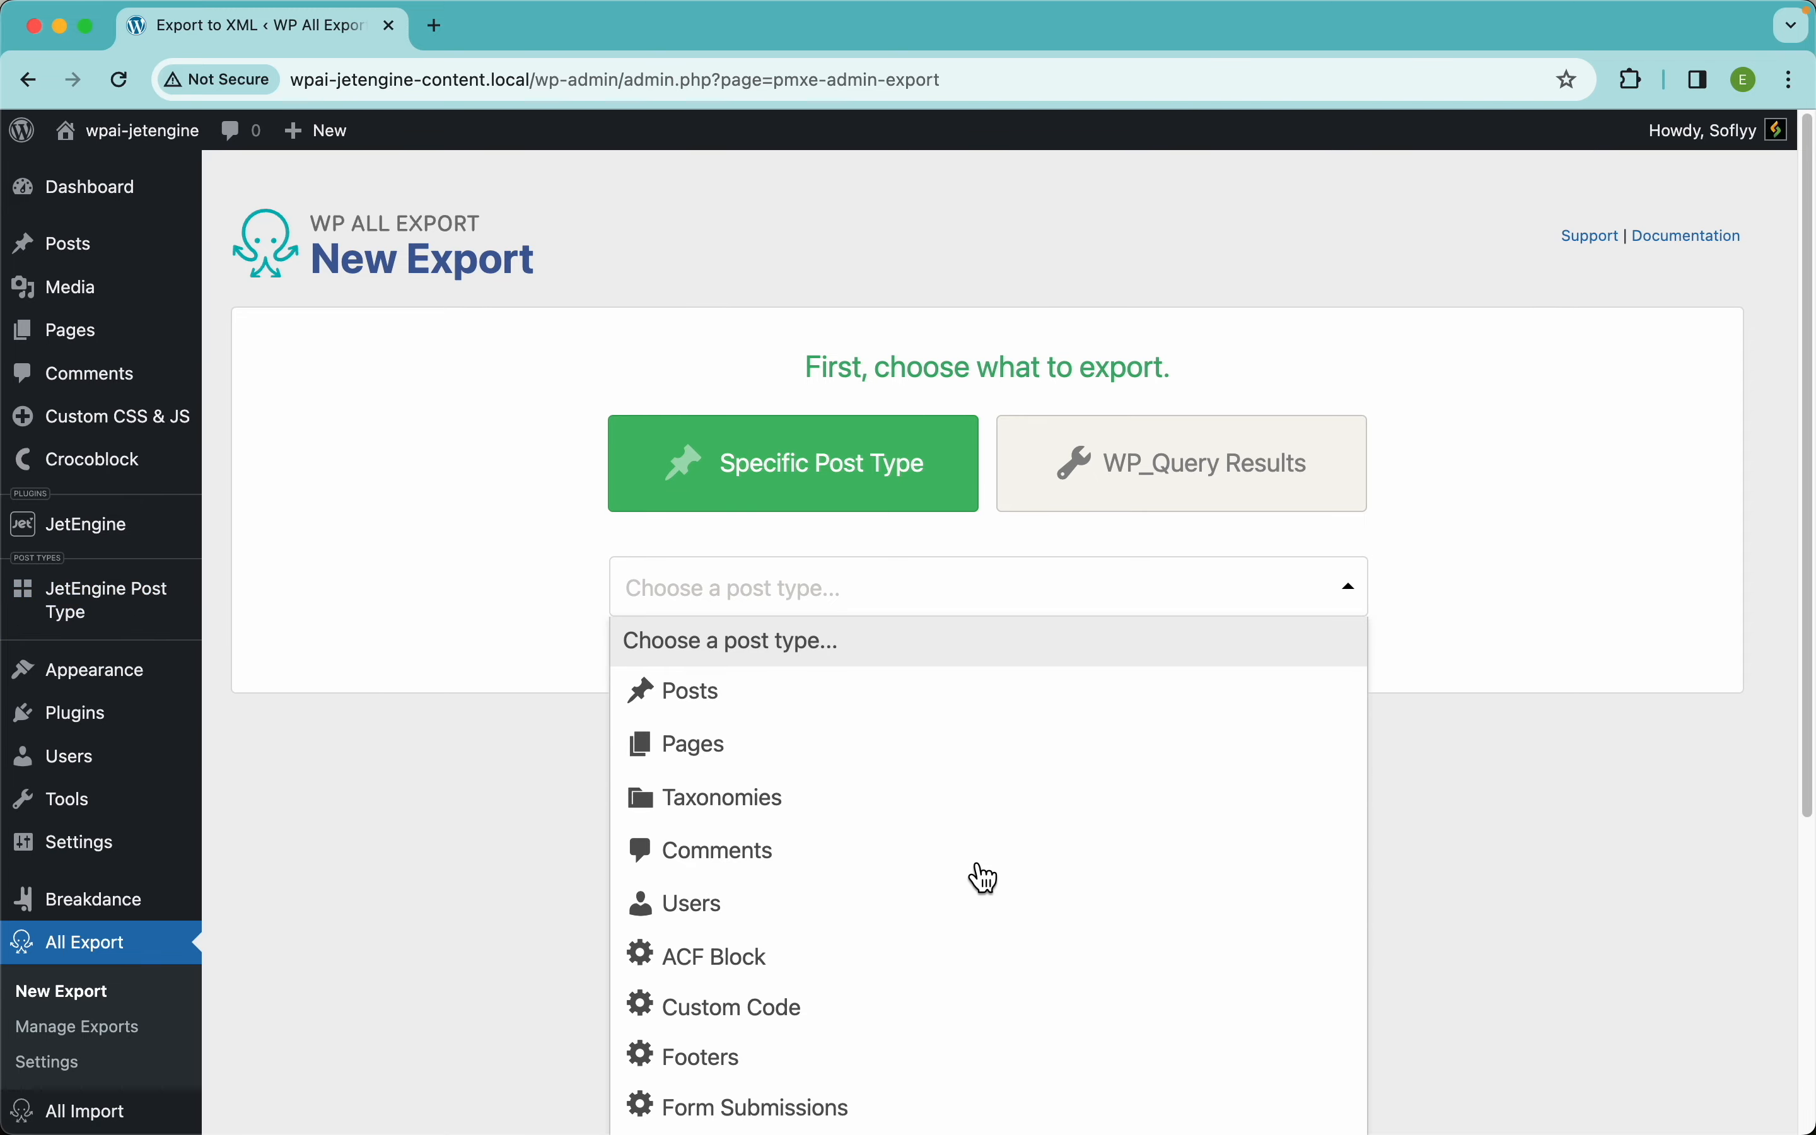
pyautogui.scroll(-5, 983, 833)
pyautogui.click(835, 949)
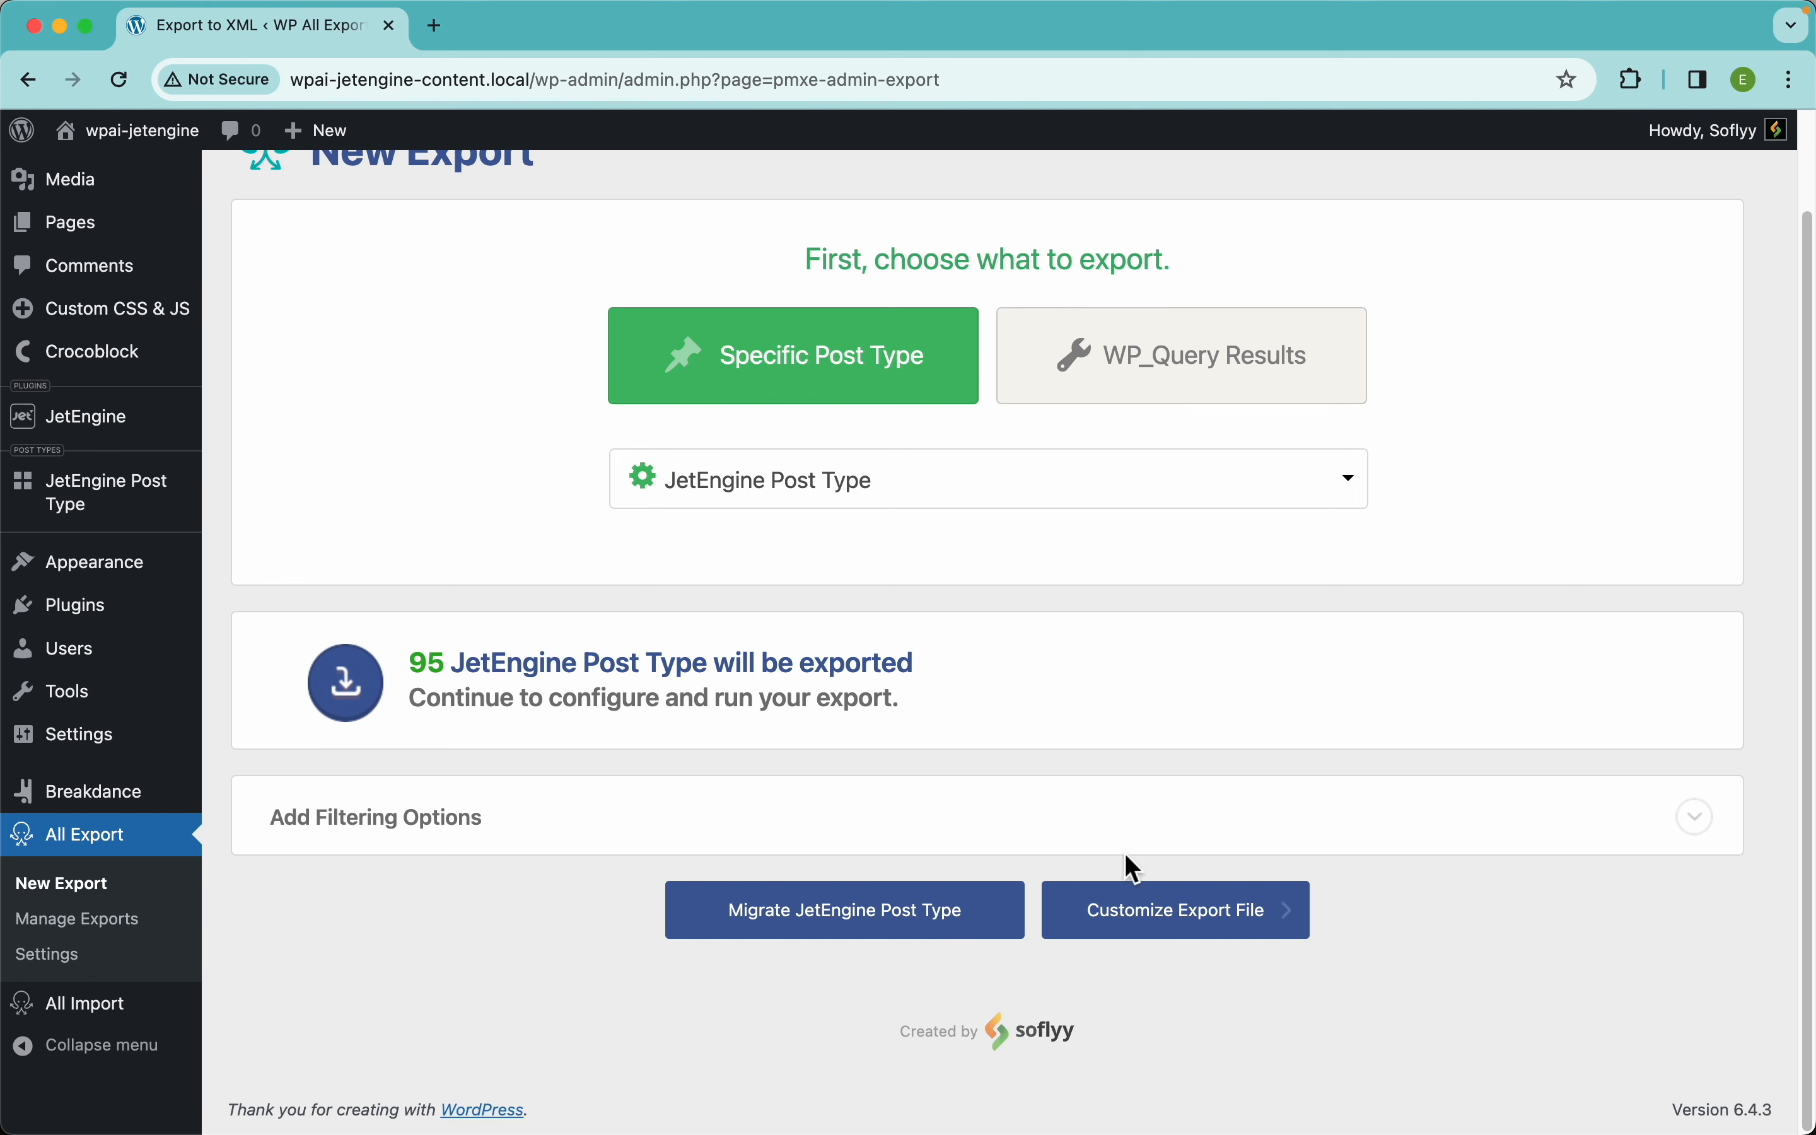
pyautogui.click(1221, 942)
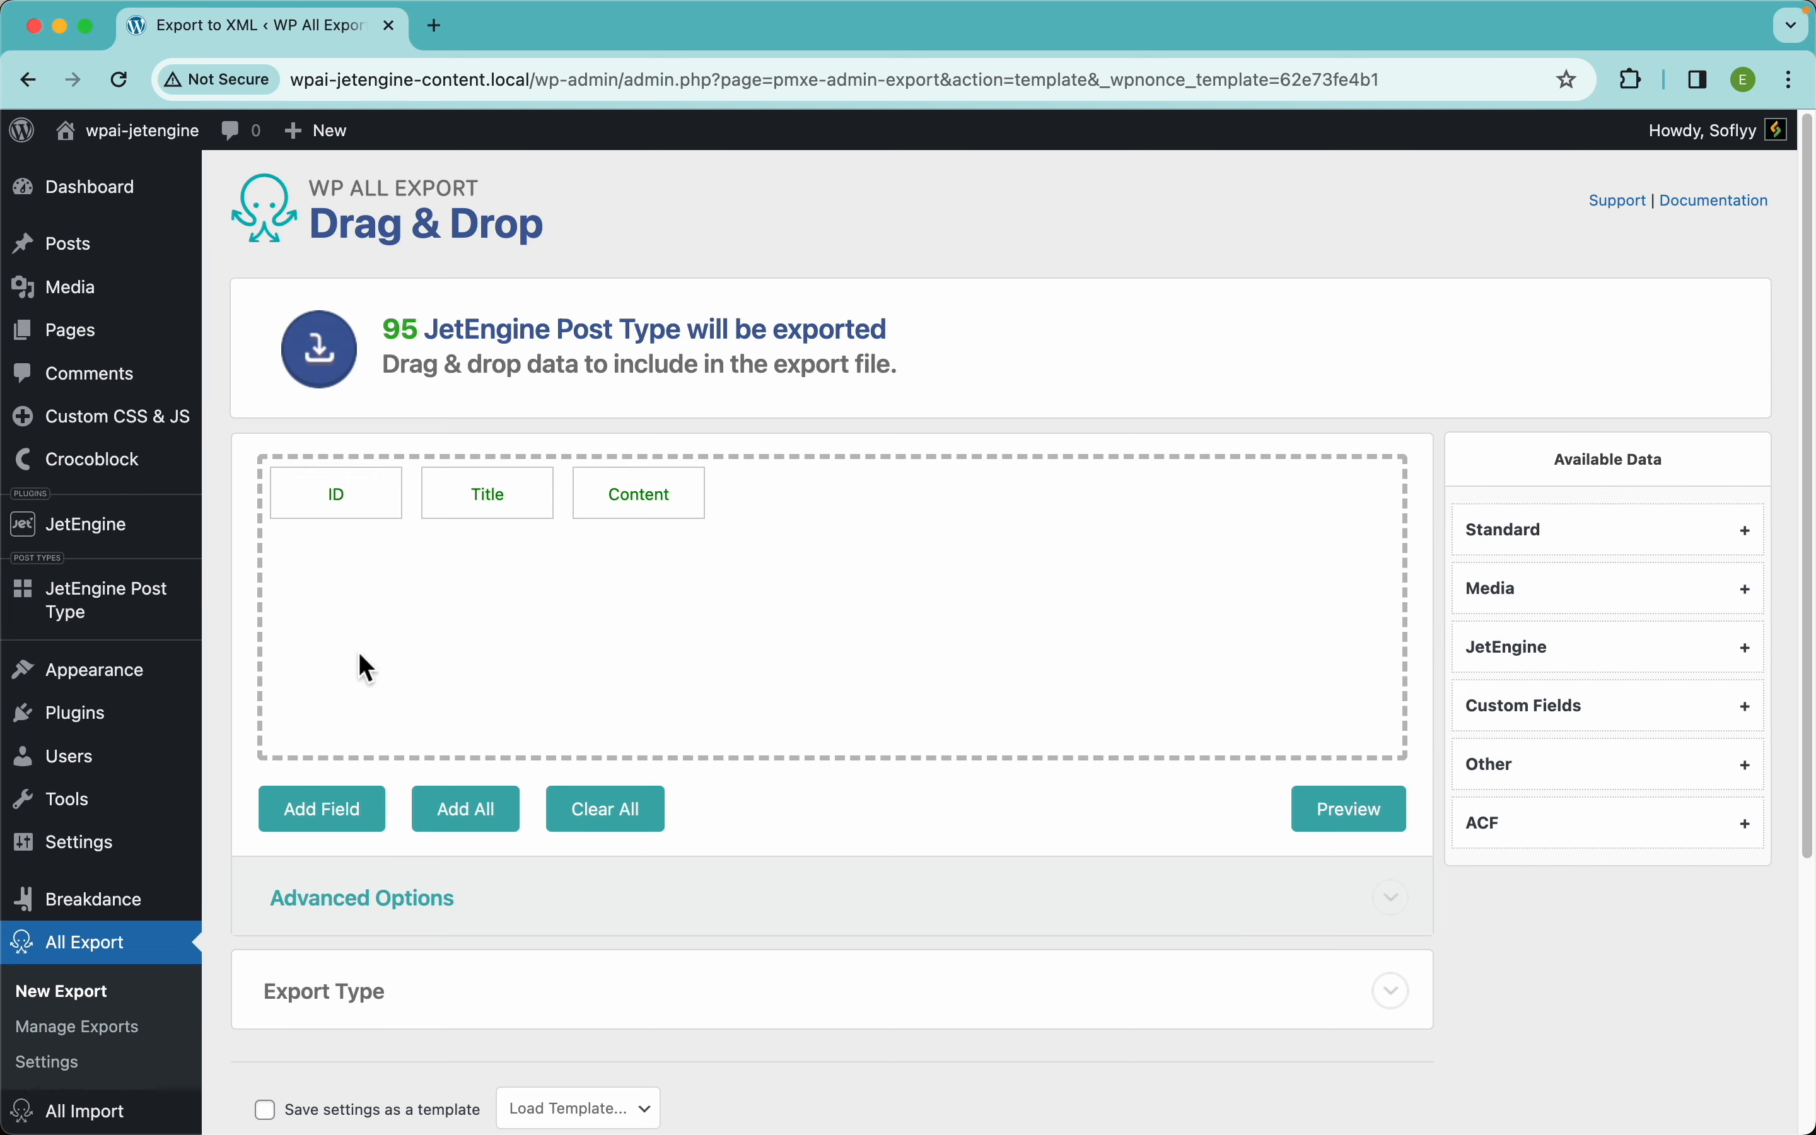
# - Open the first JetEngine Post Type entry in a separate tab and examine its Media - Image, Gallery and WYSIWYG fields
pyautogui.keyDown('super'); pyautogui.click(142, 606); pyautogui.keyUp('super')
pyautogui.hotkey('ctrl', 'Tab')
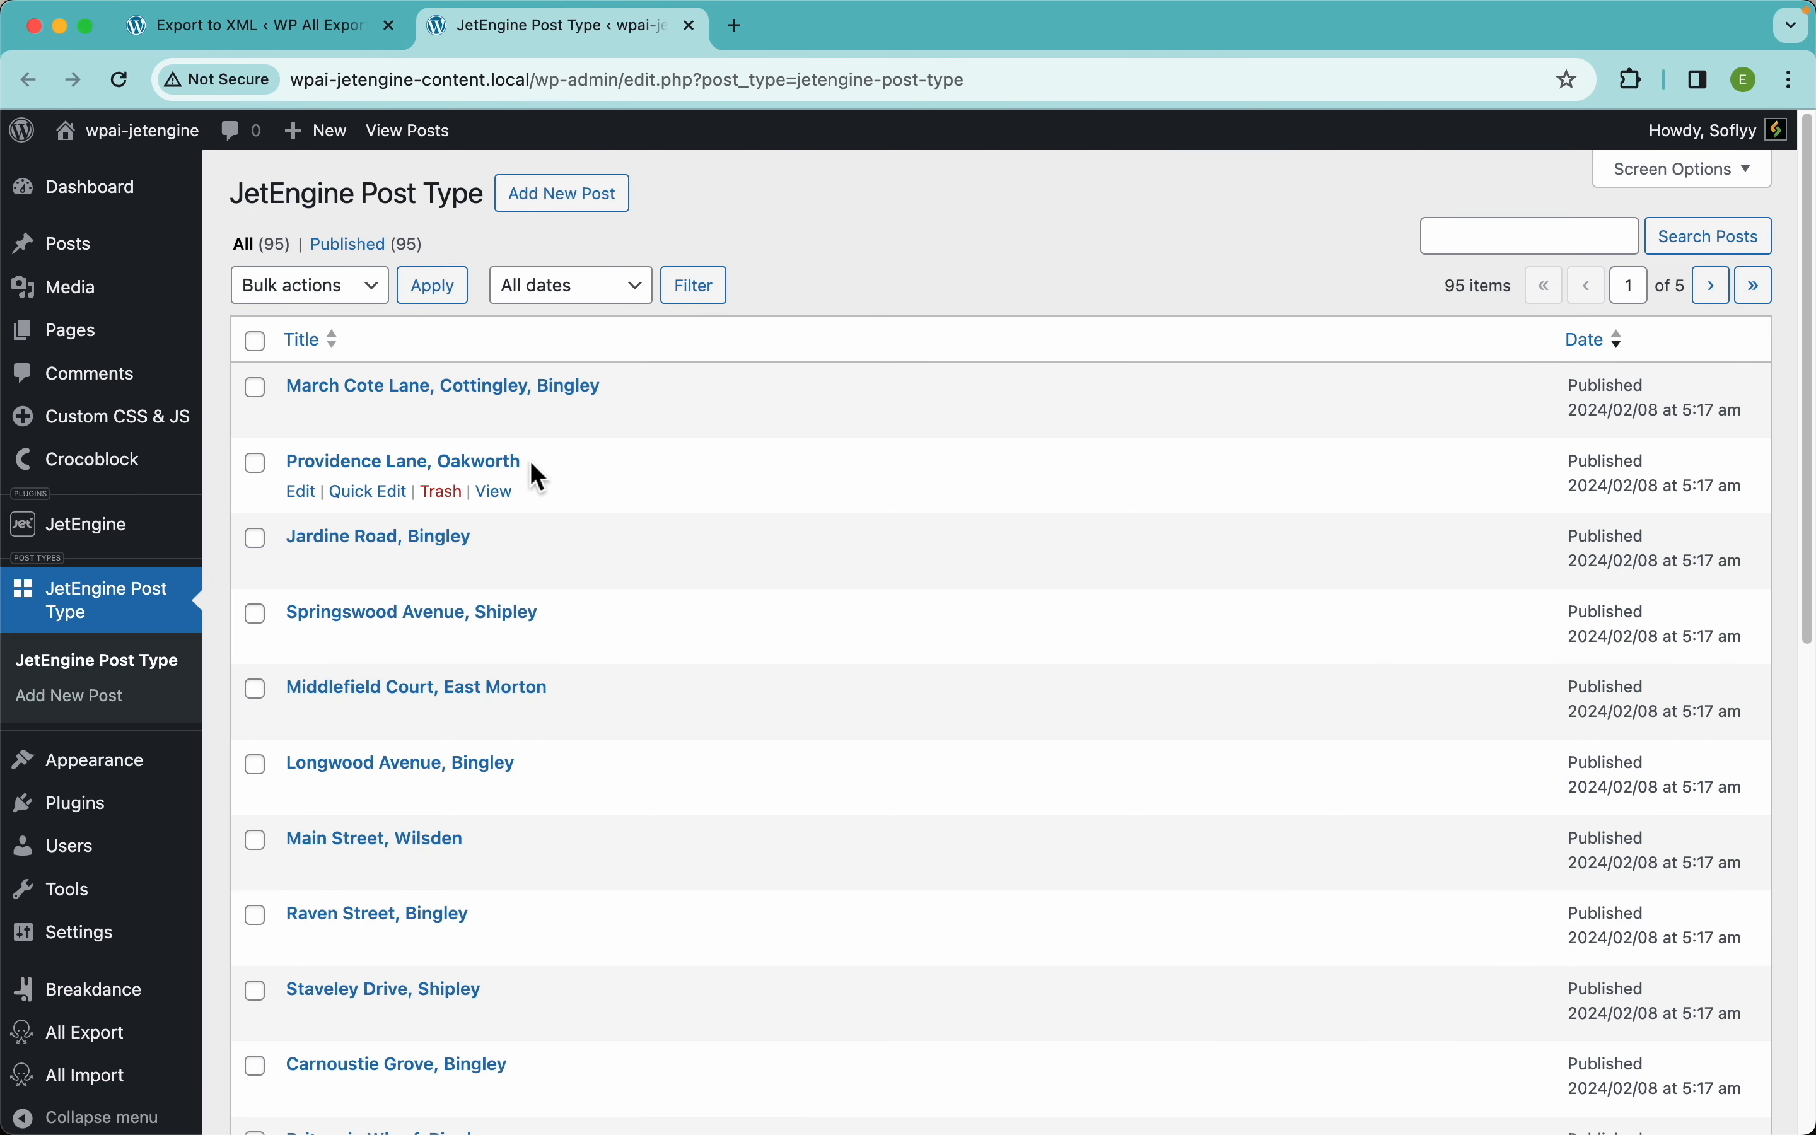
pyautogui.click(478, 398)
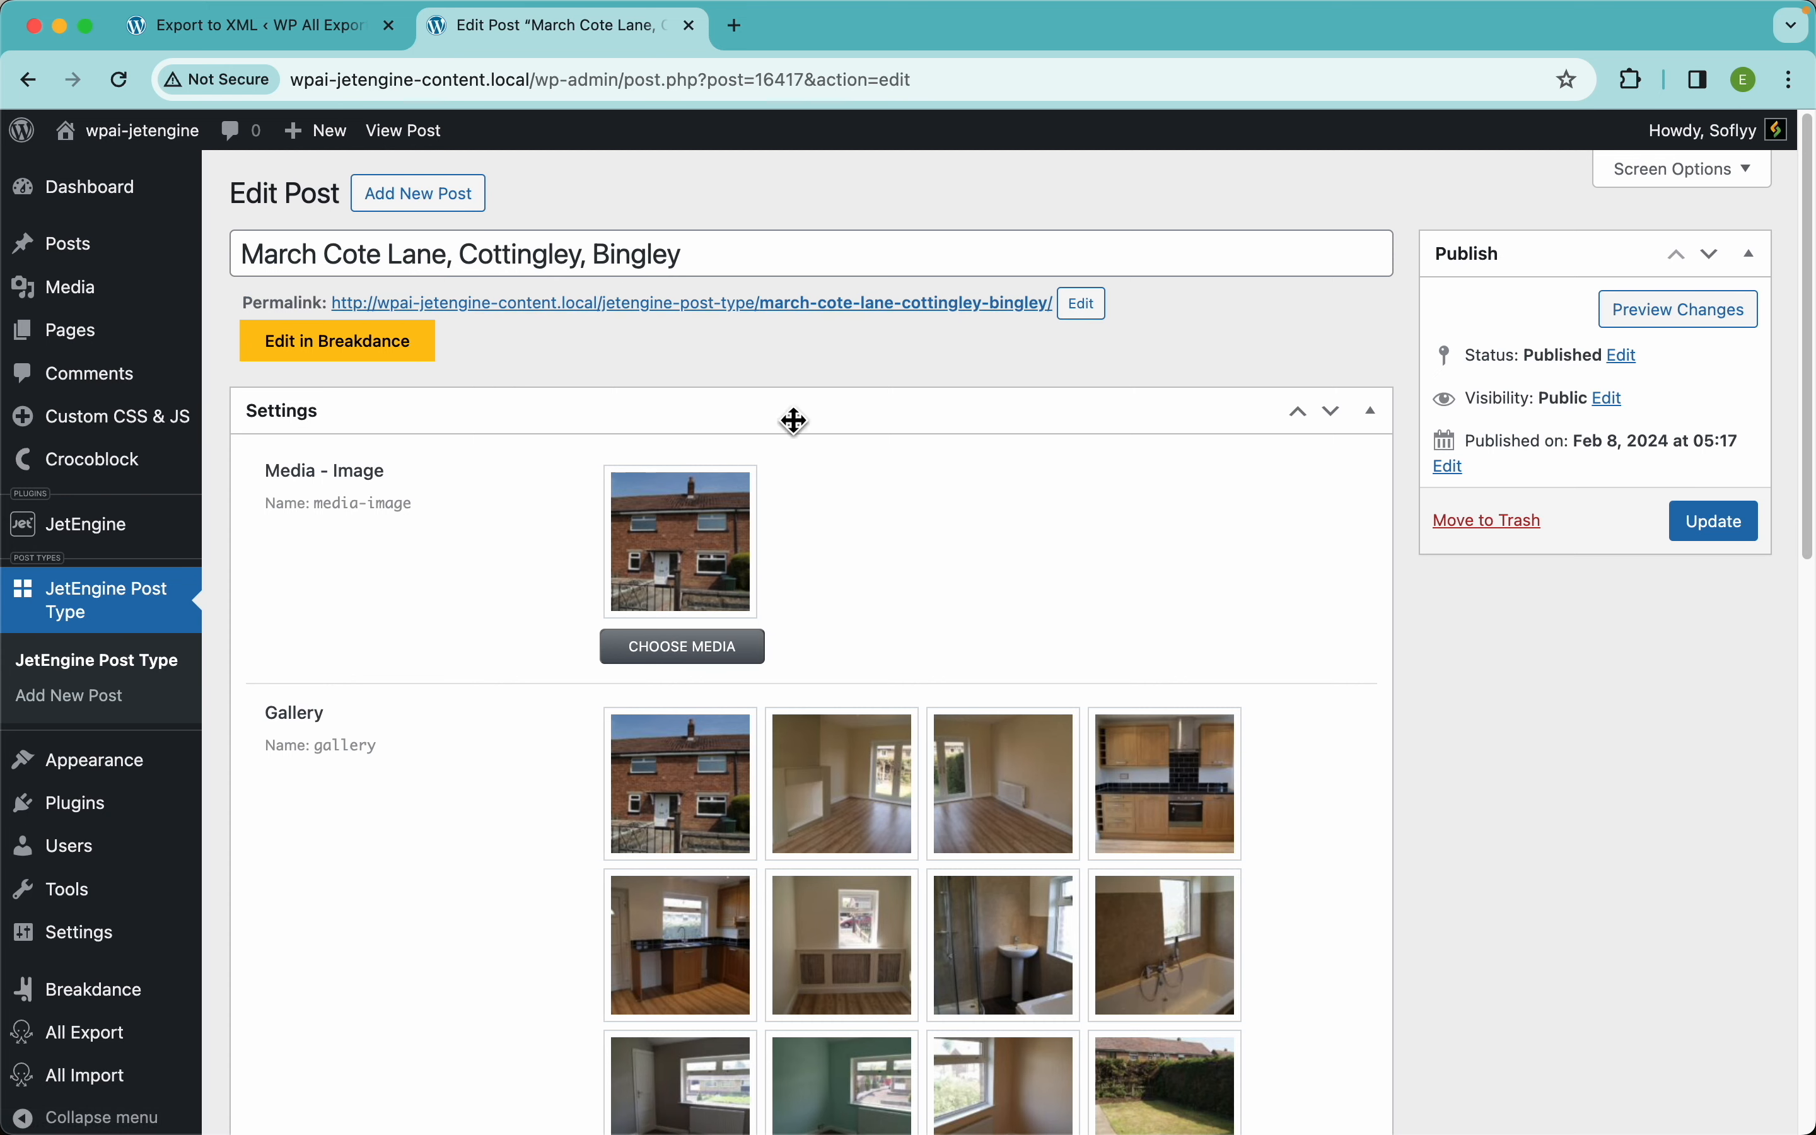
pyautogui.scroll(-5, 1078, 539)
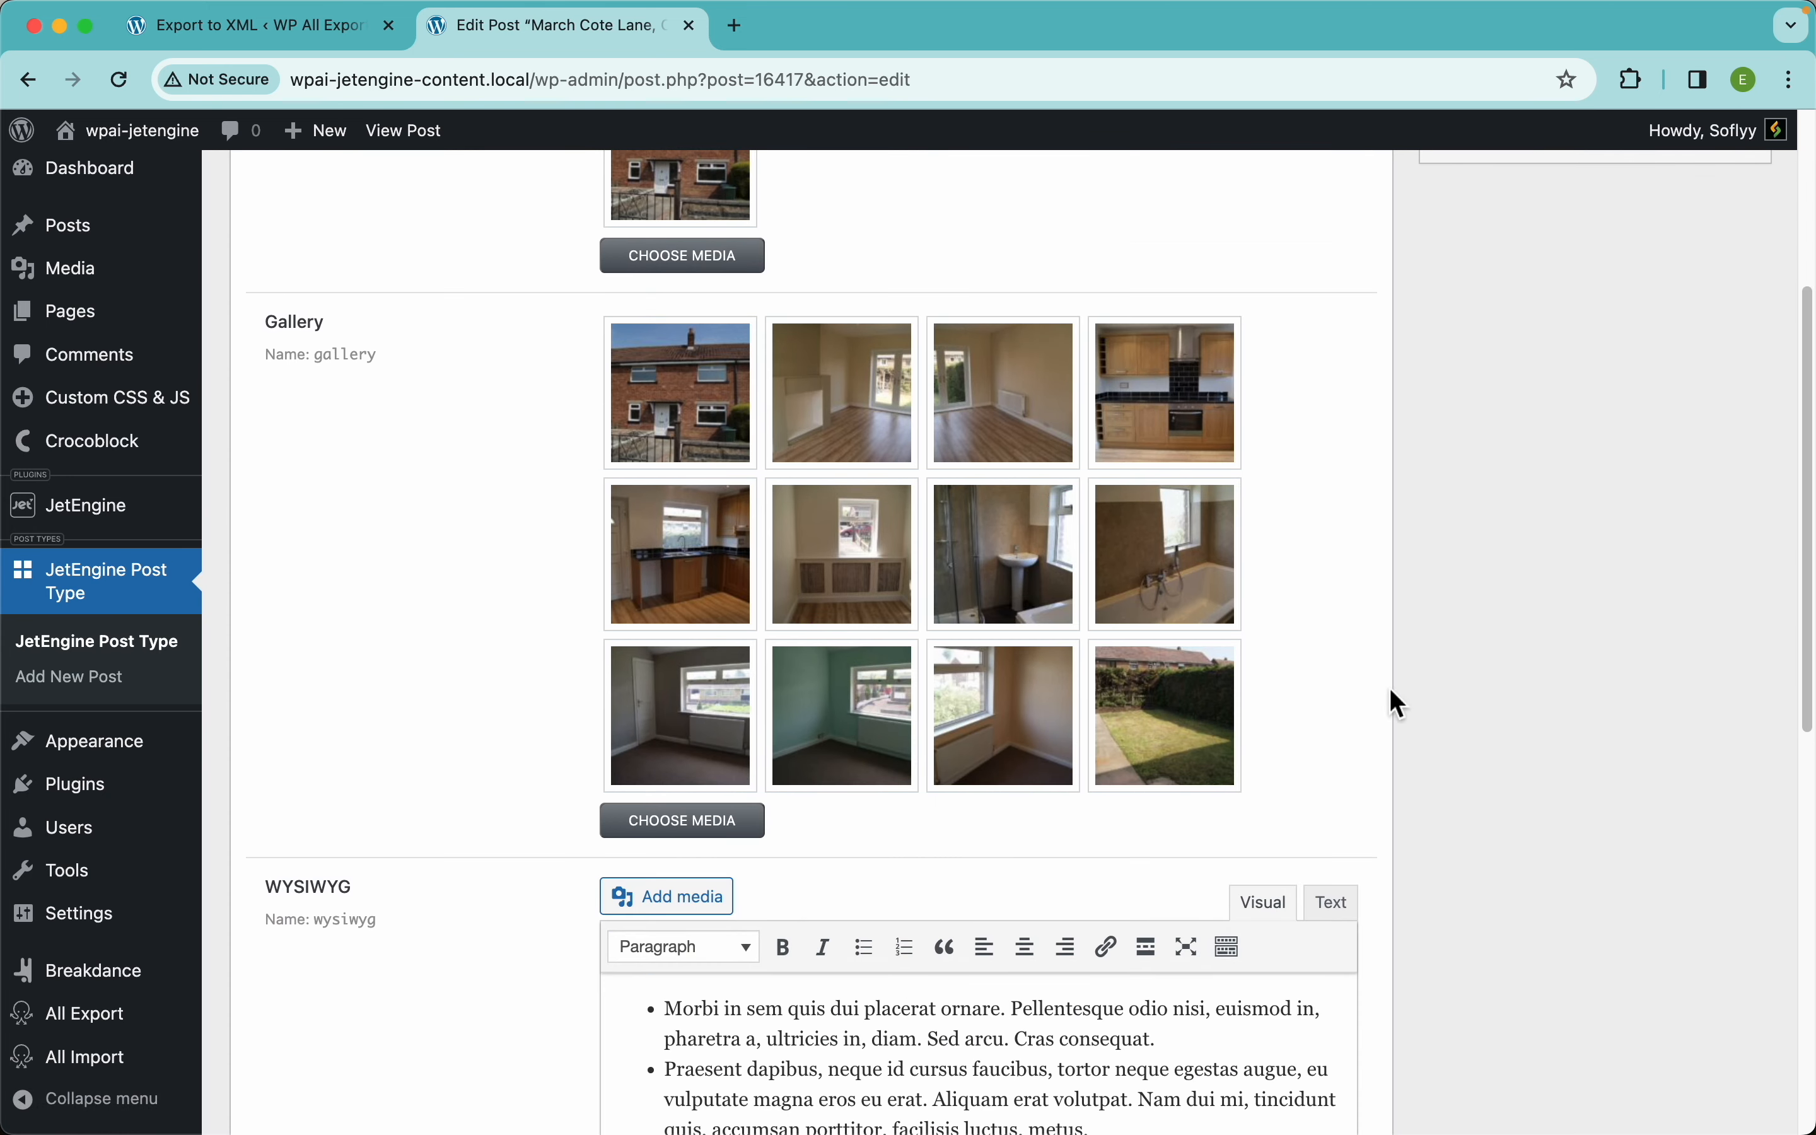
pyautogui.scroll(-6, 1390, 689)
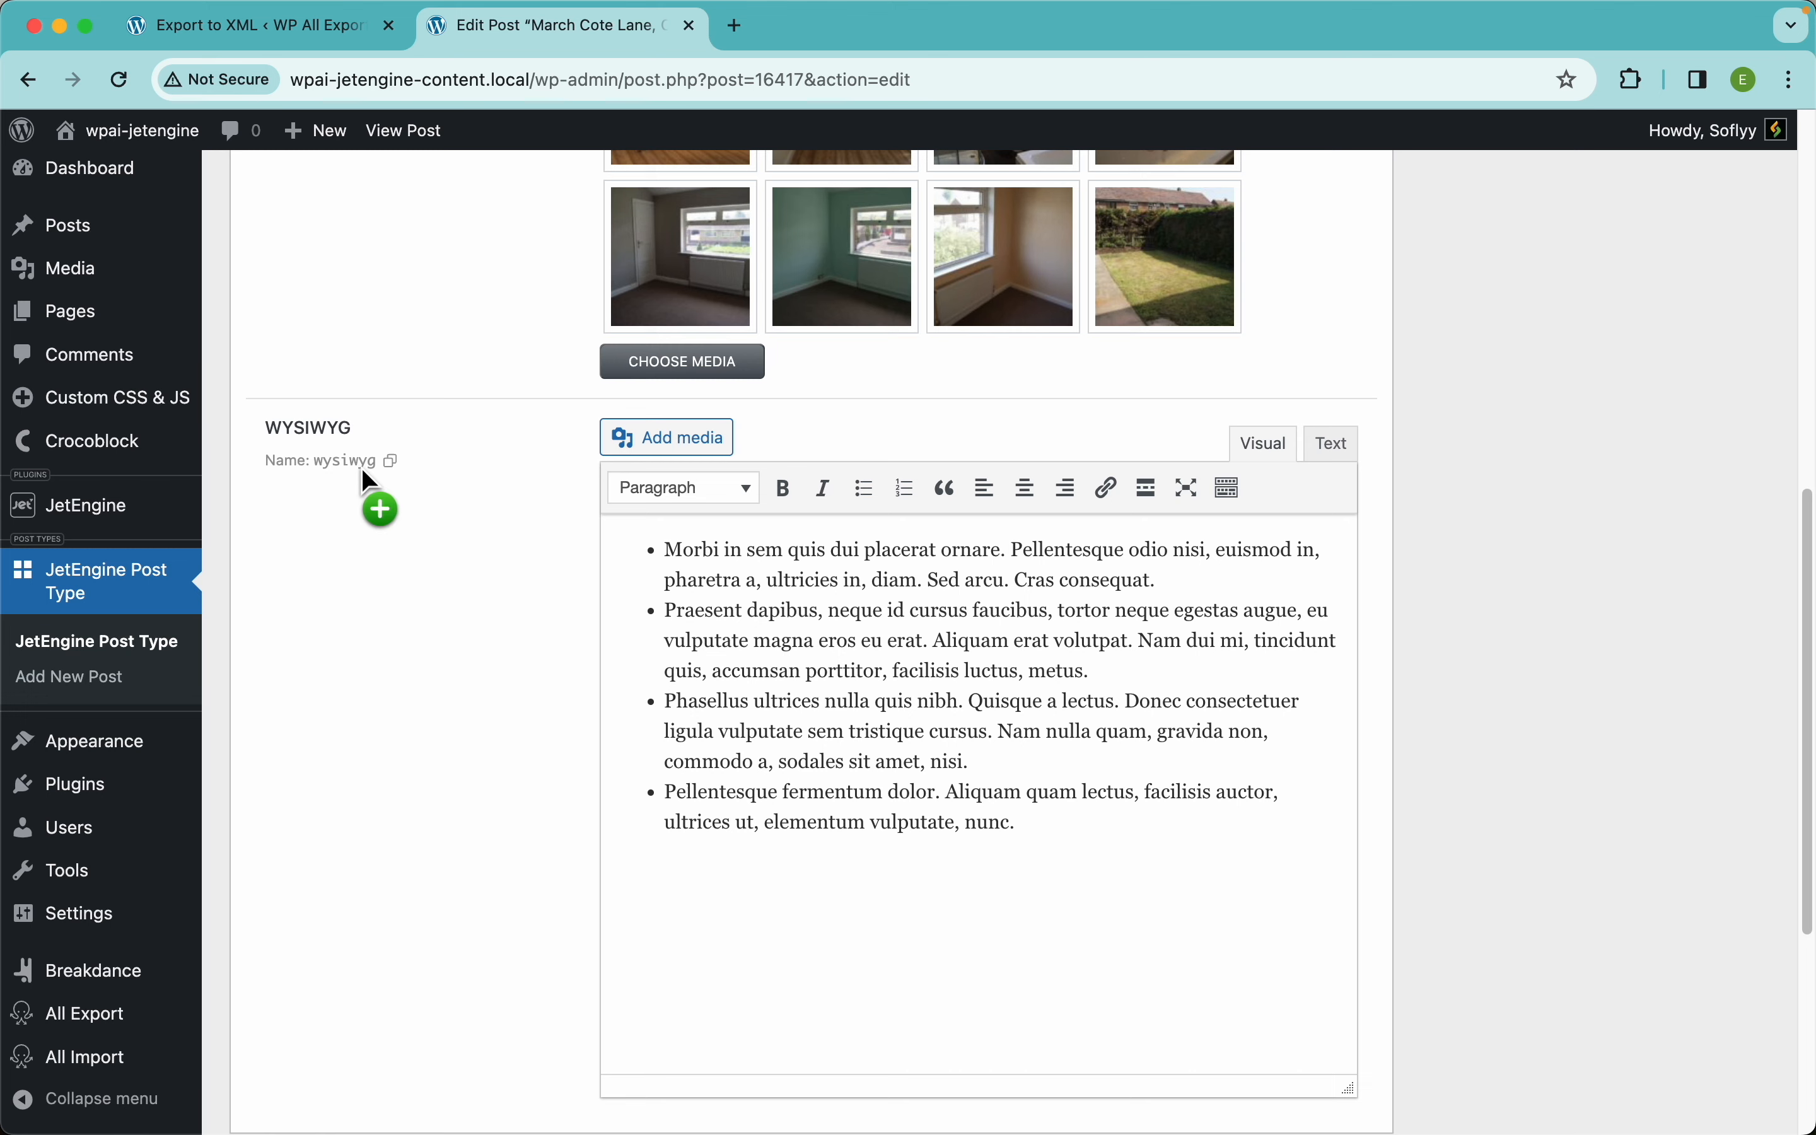
pyautogui.scroll(-2, 928, 659)
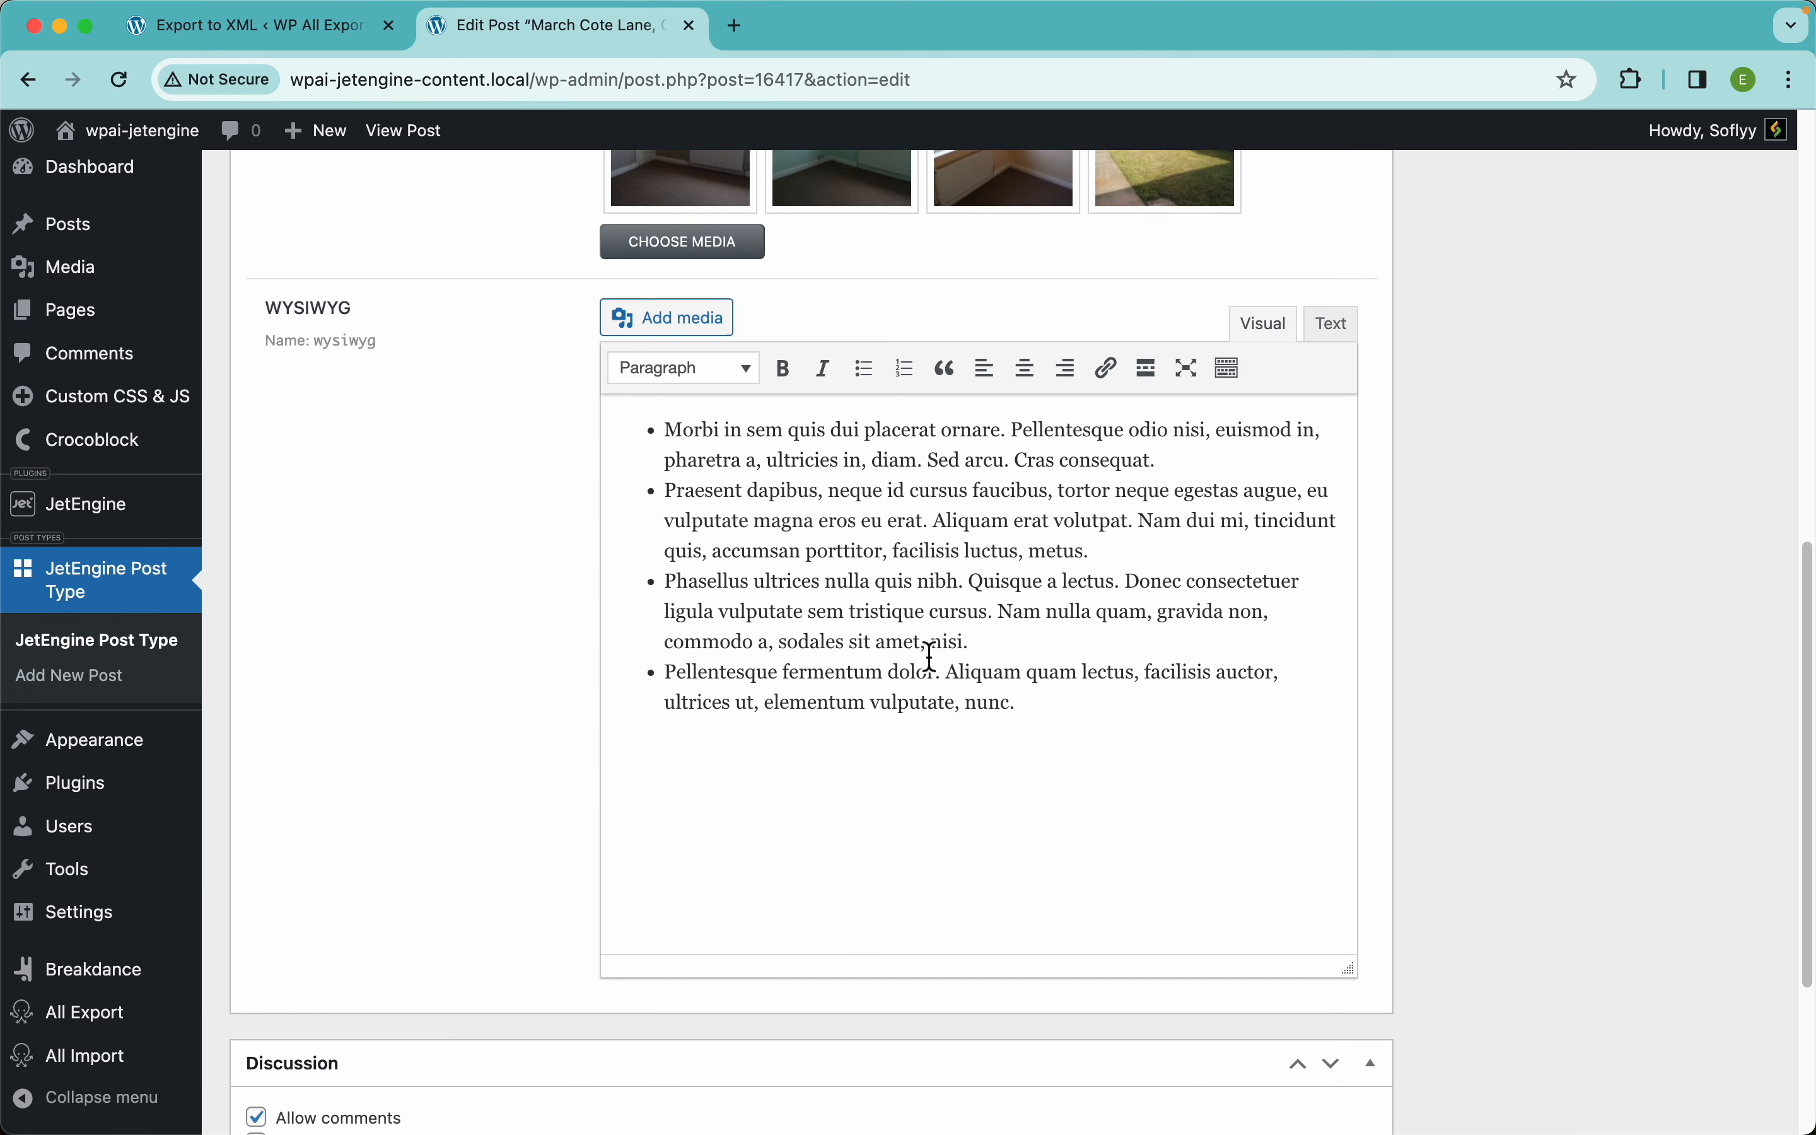
pyautogui.scroll(12, 931, 657)
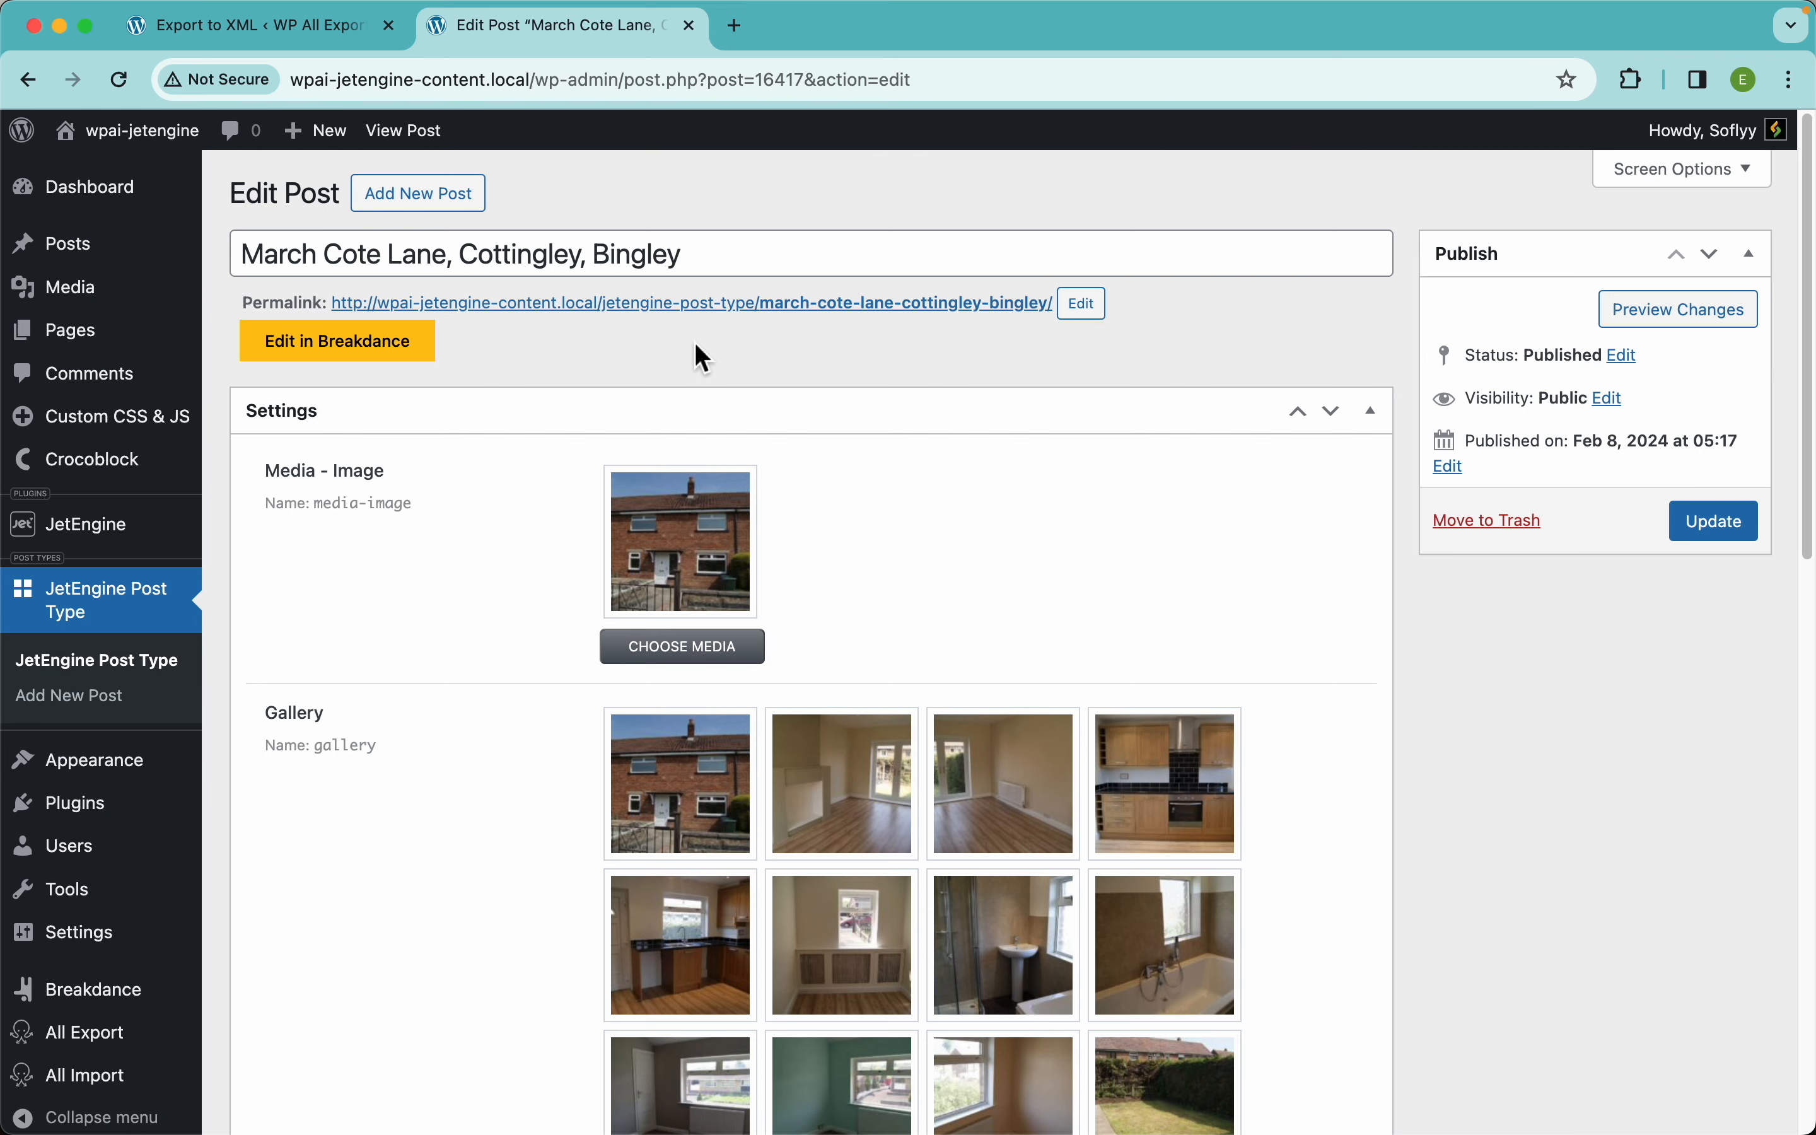
# - Return to the export layout and preview the default ID, Title and Content columns
pyautogui.click(314, 30)
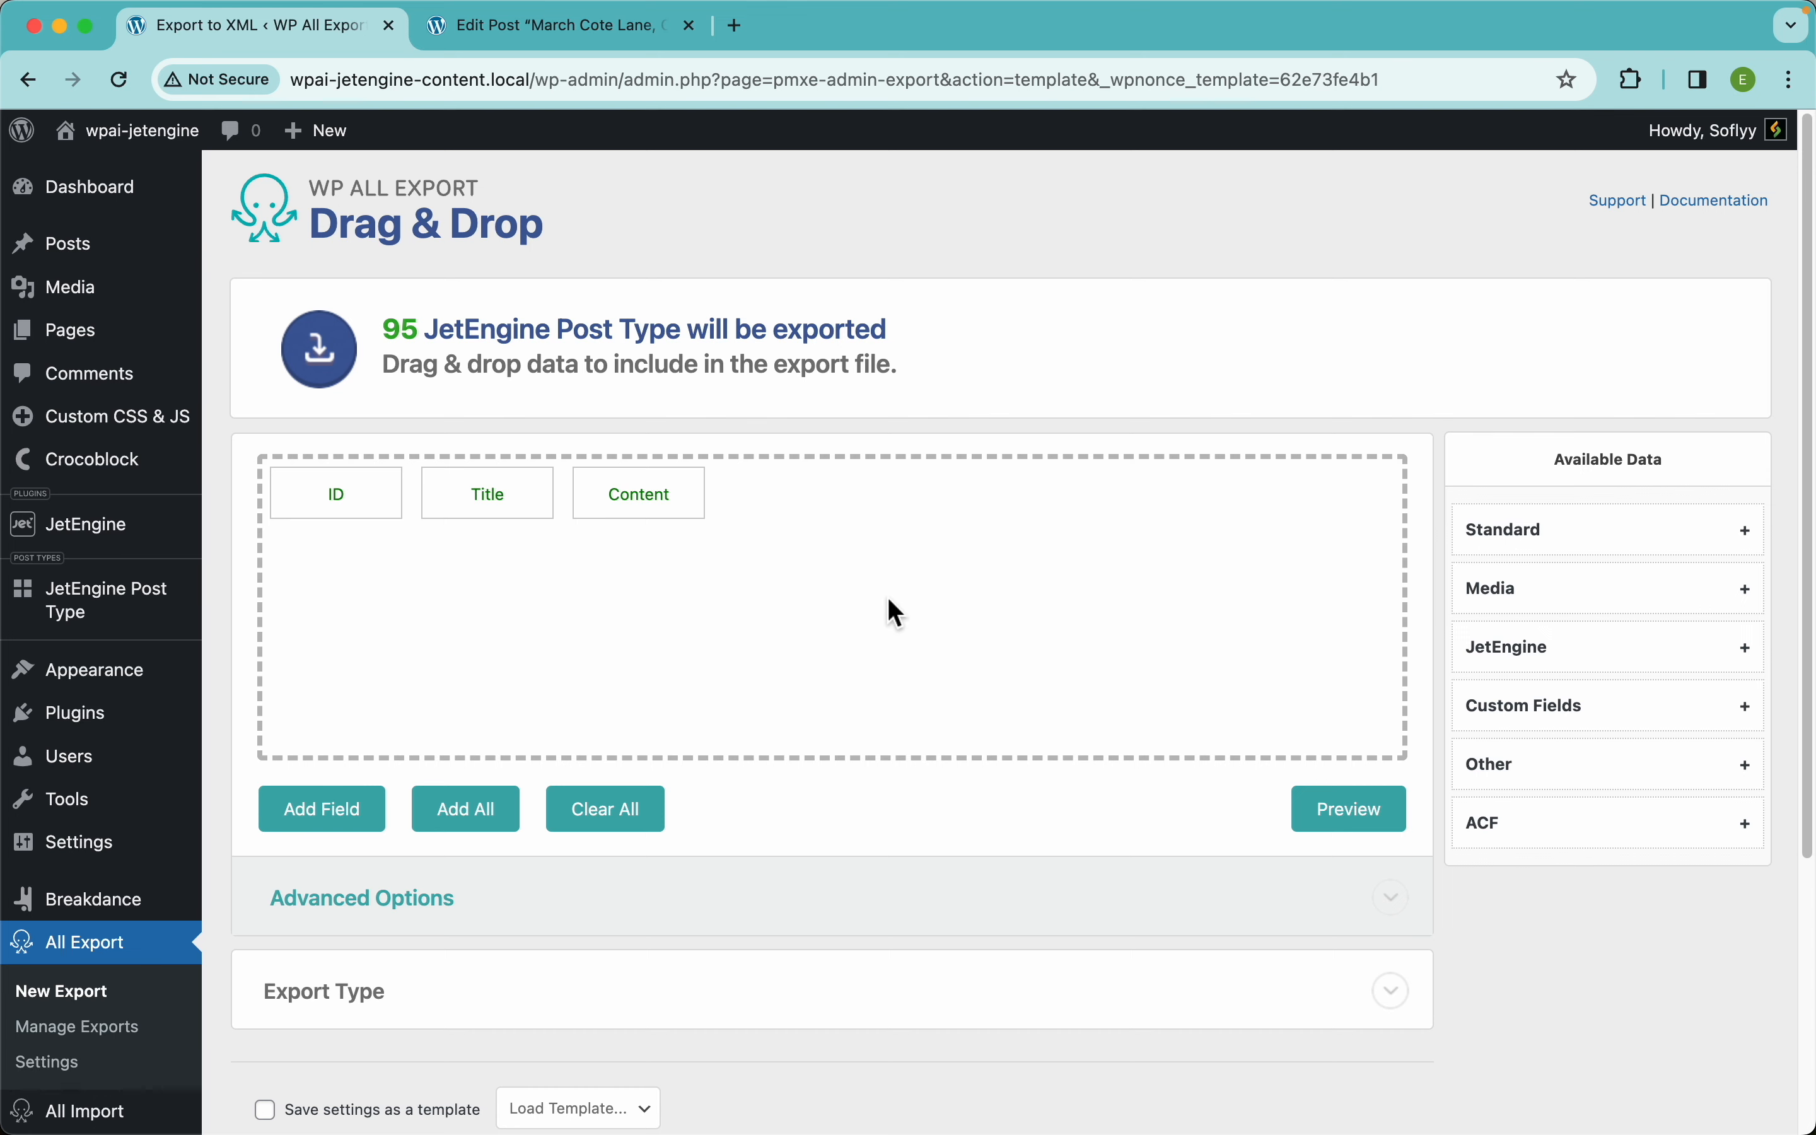
pyautogui.click(1350, 809)
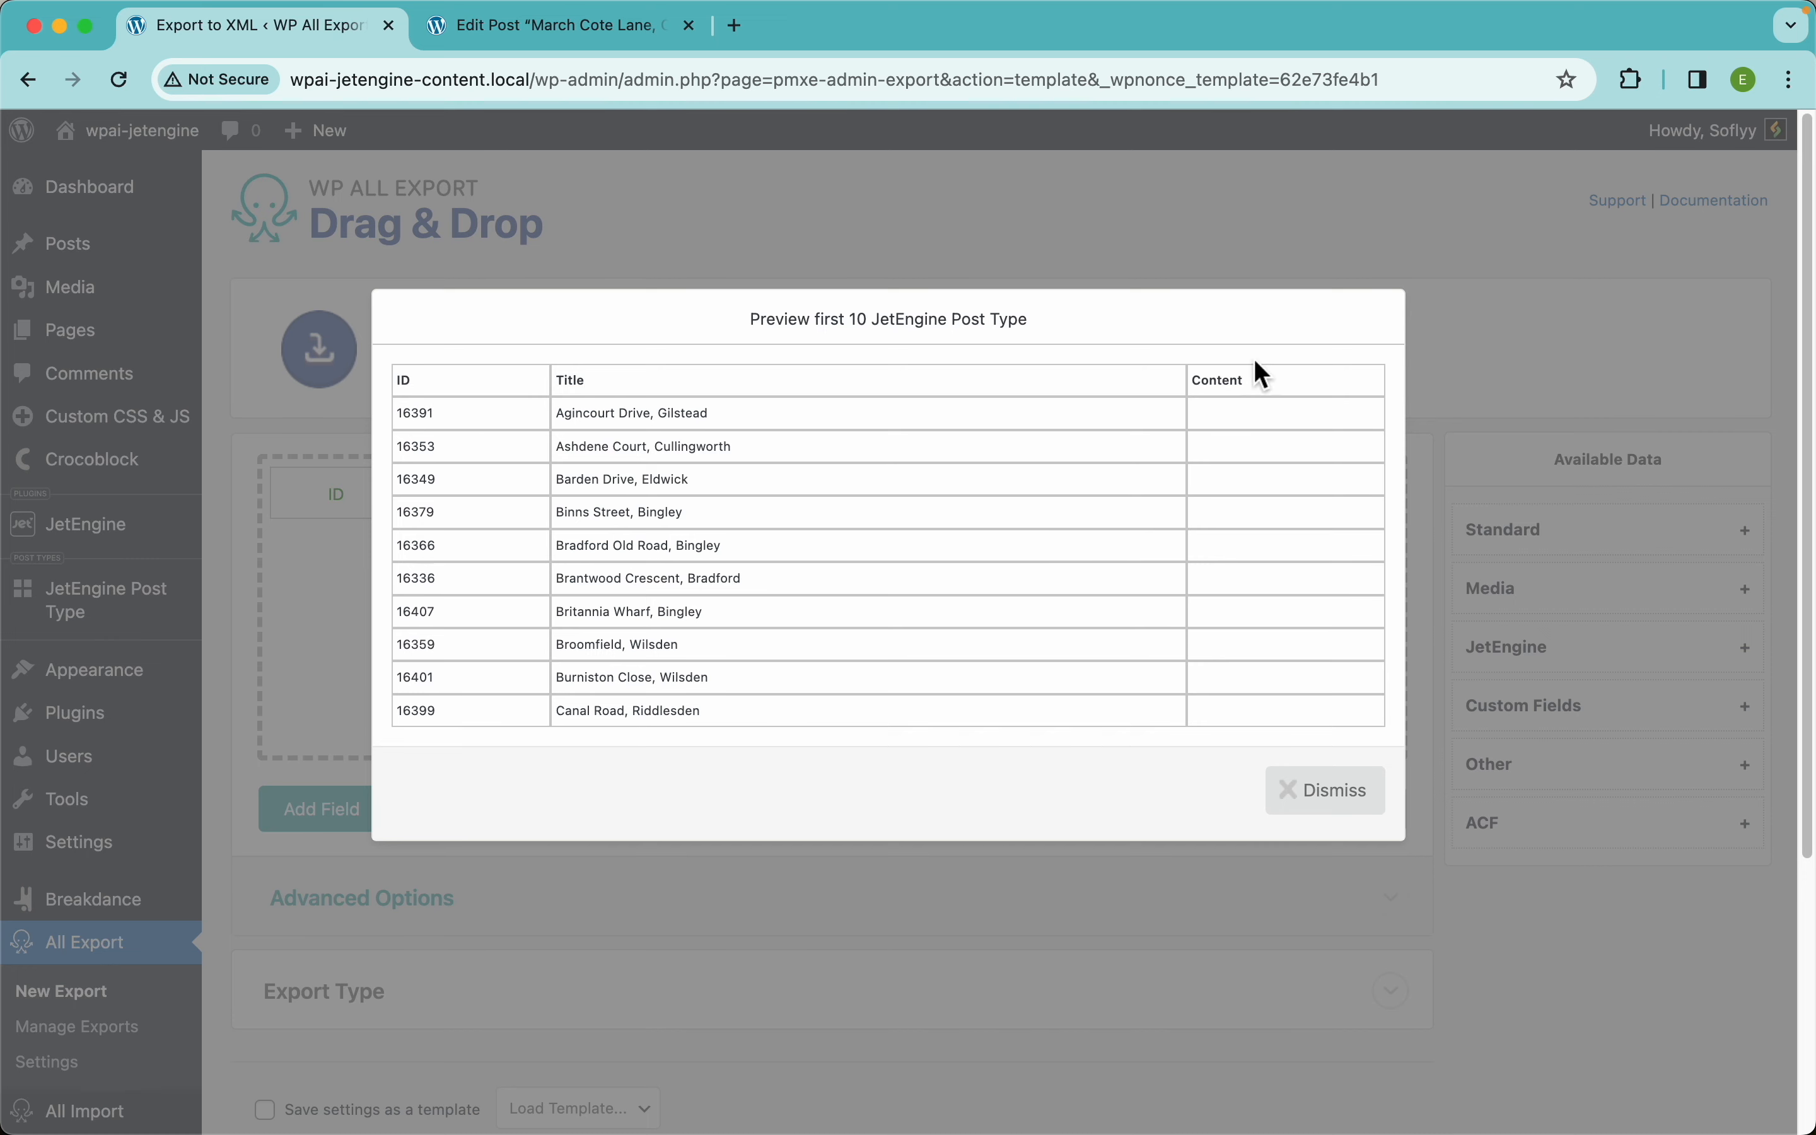
pyautogui.click(1315, 784)
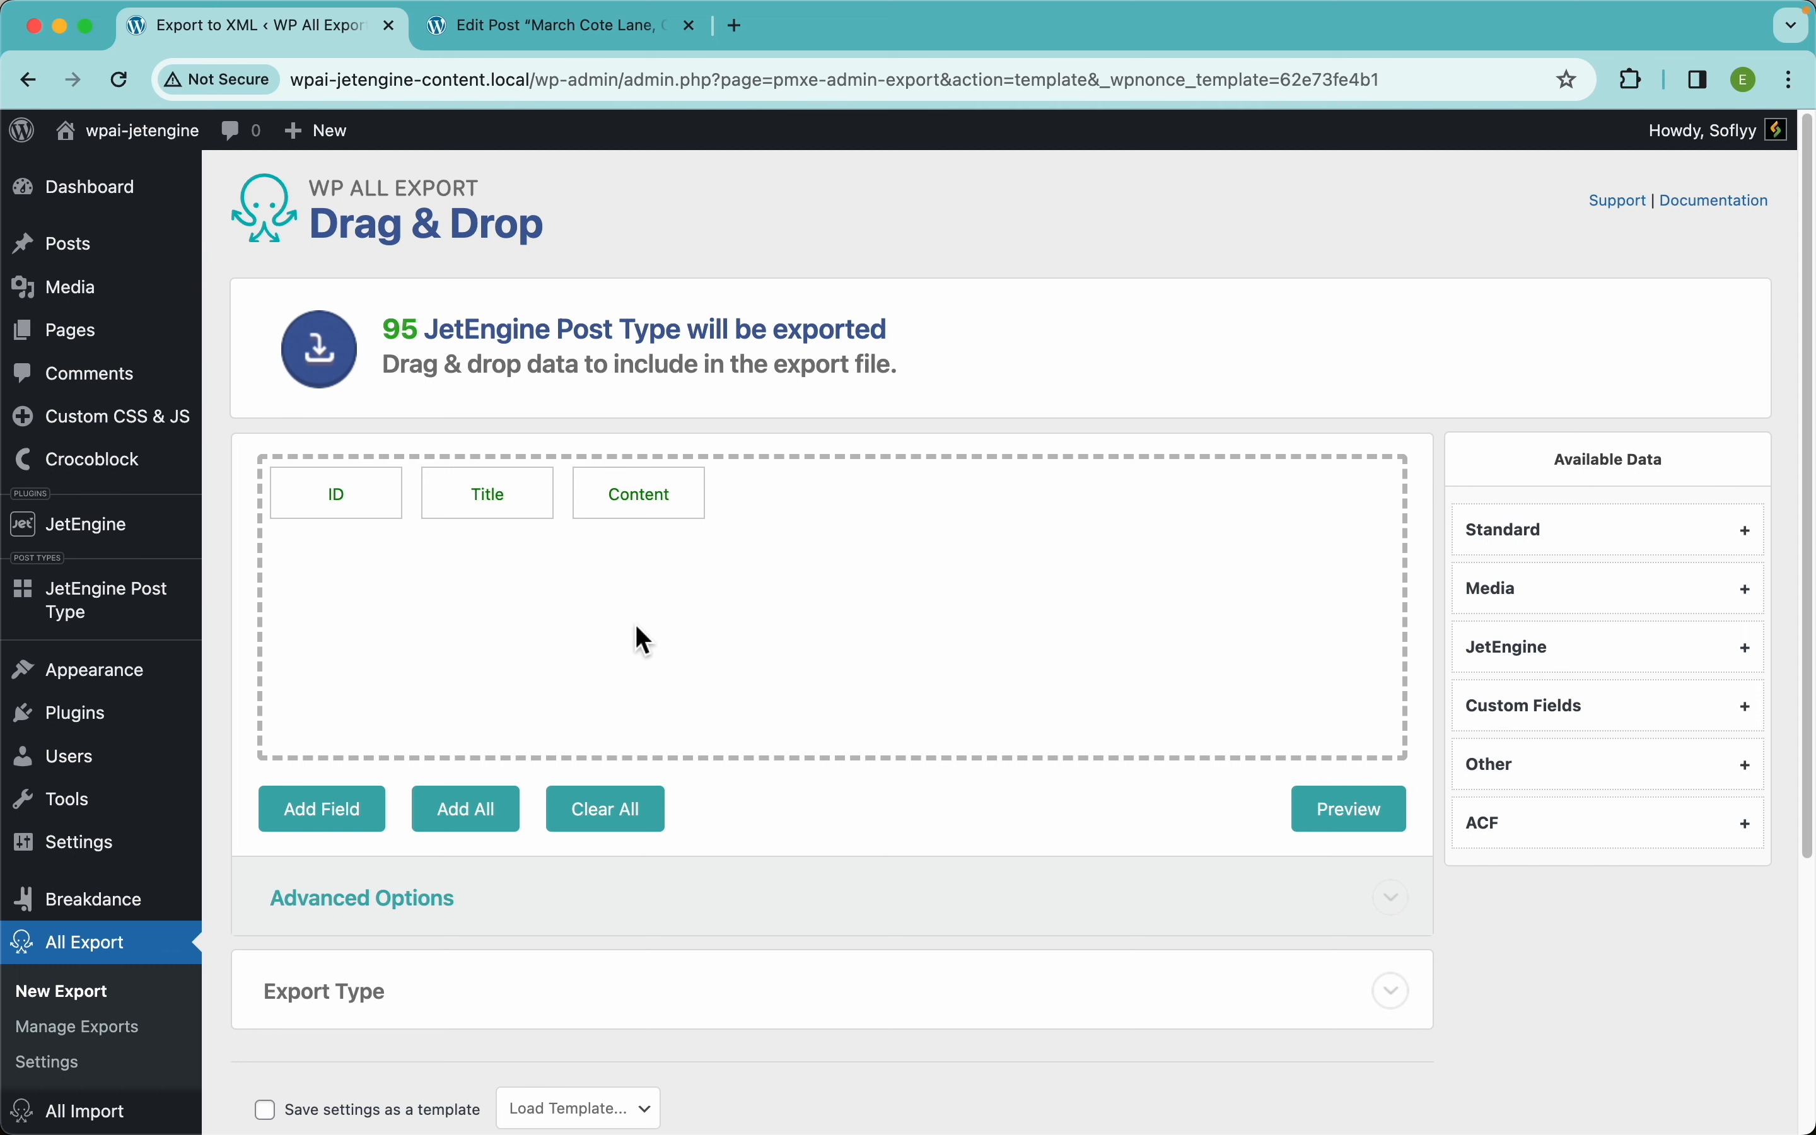
# - Remove the ID and Content fields from the export layout and expand the available JetEngine fields
pyautogui.moveTo(349, 503); pyautogui.dragTo(252, 413)
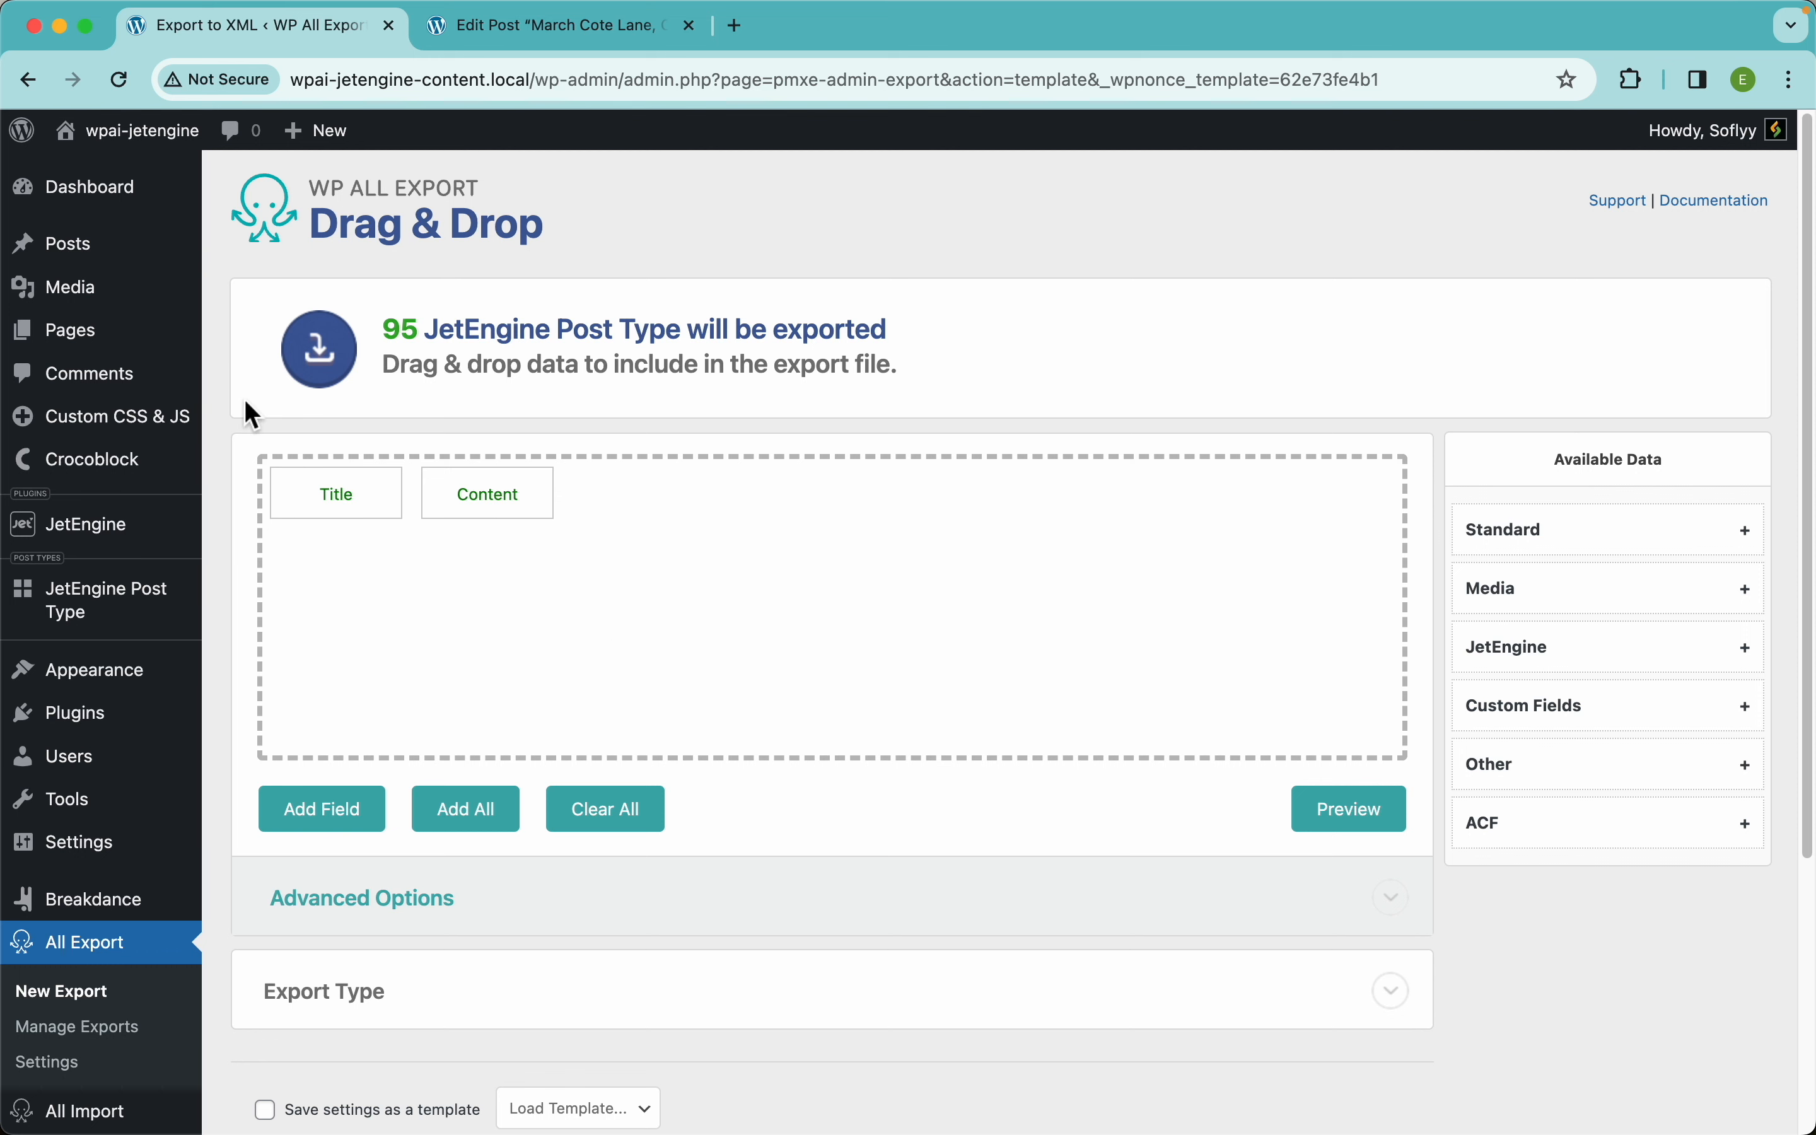
pyautogui.moveTo(486, 498); pyautogui.dragTo(446, 347)
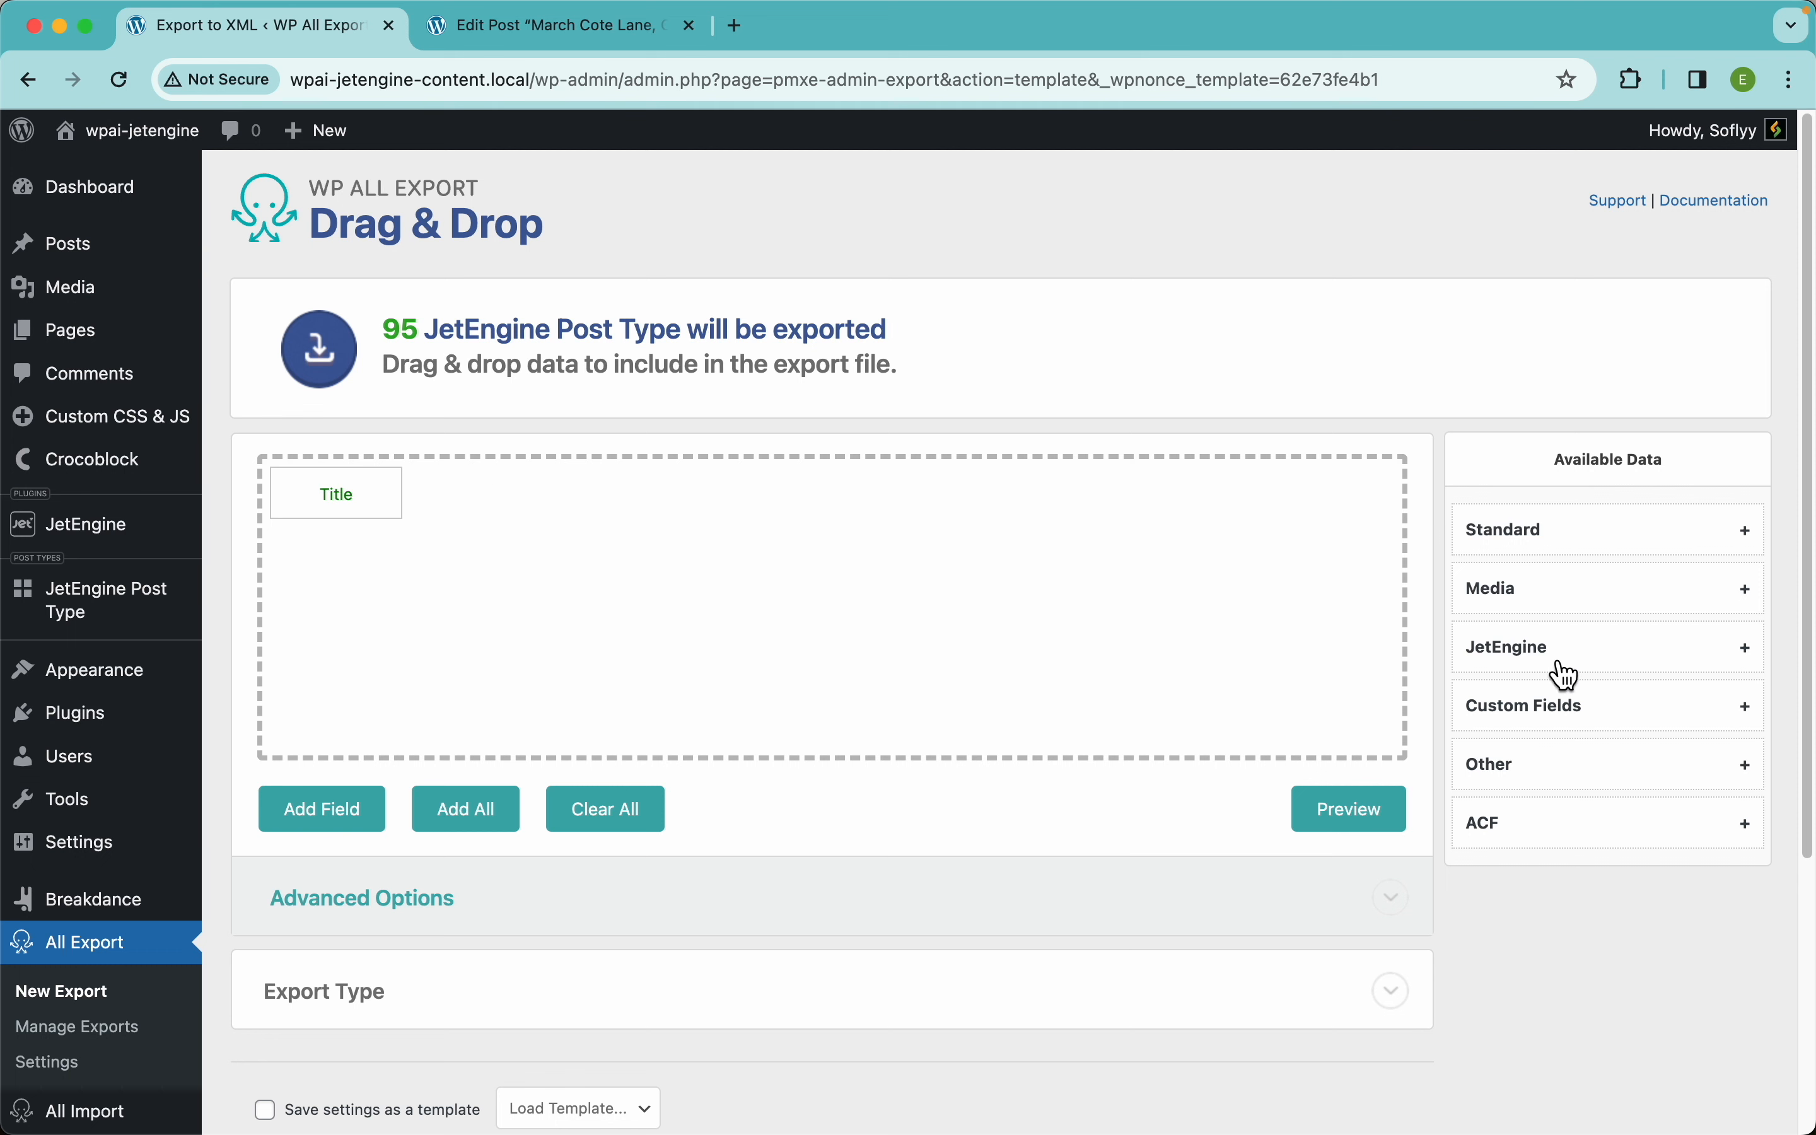
pyautogui.click(1614, 665)
pyautogui.scroll(-2, 1614, 746)
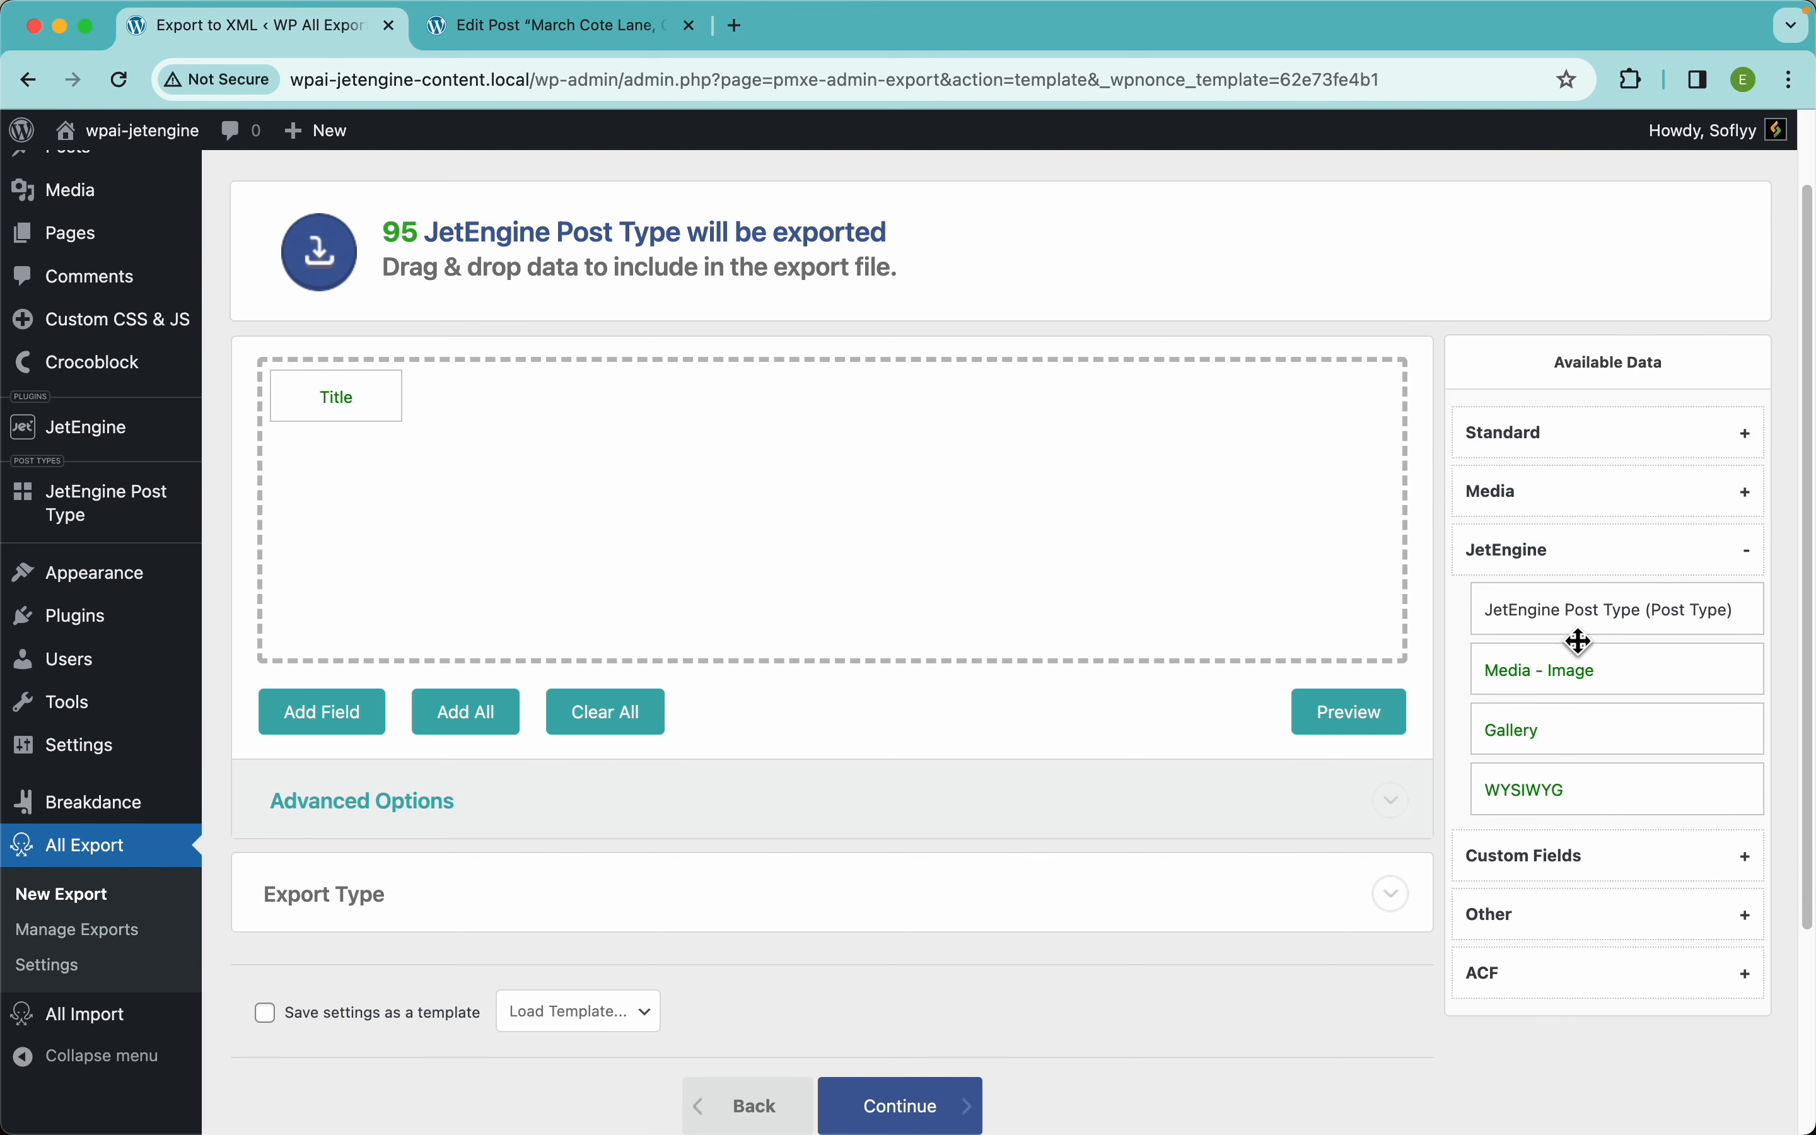
pyautogui.scroll(5, 1610, 623)
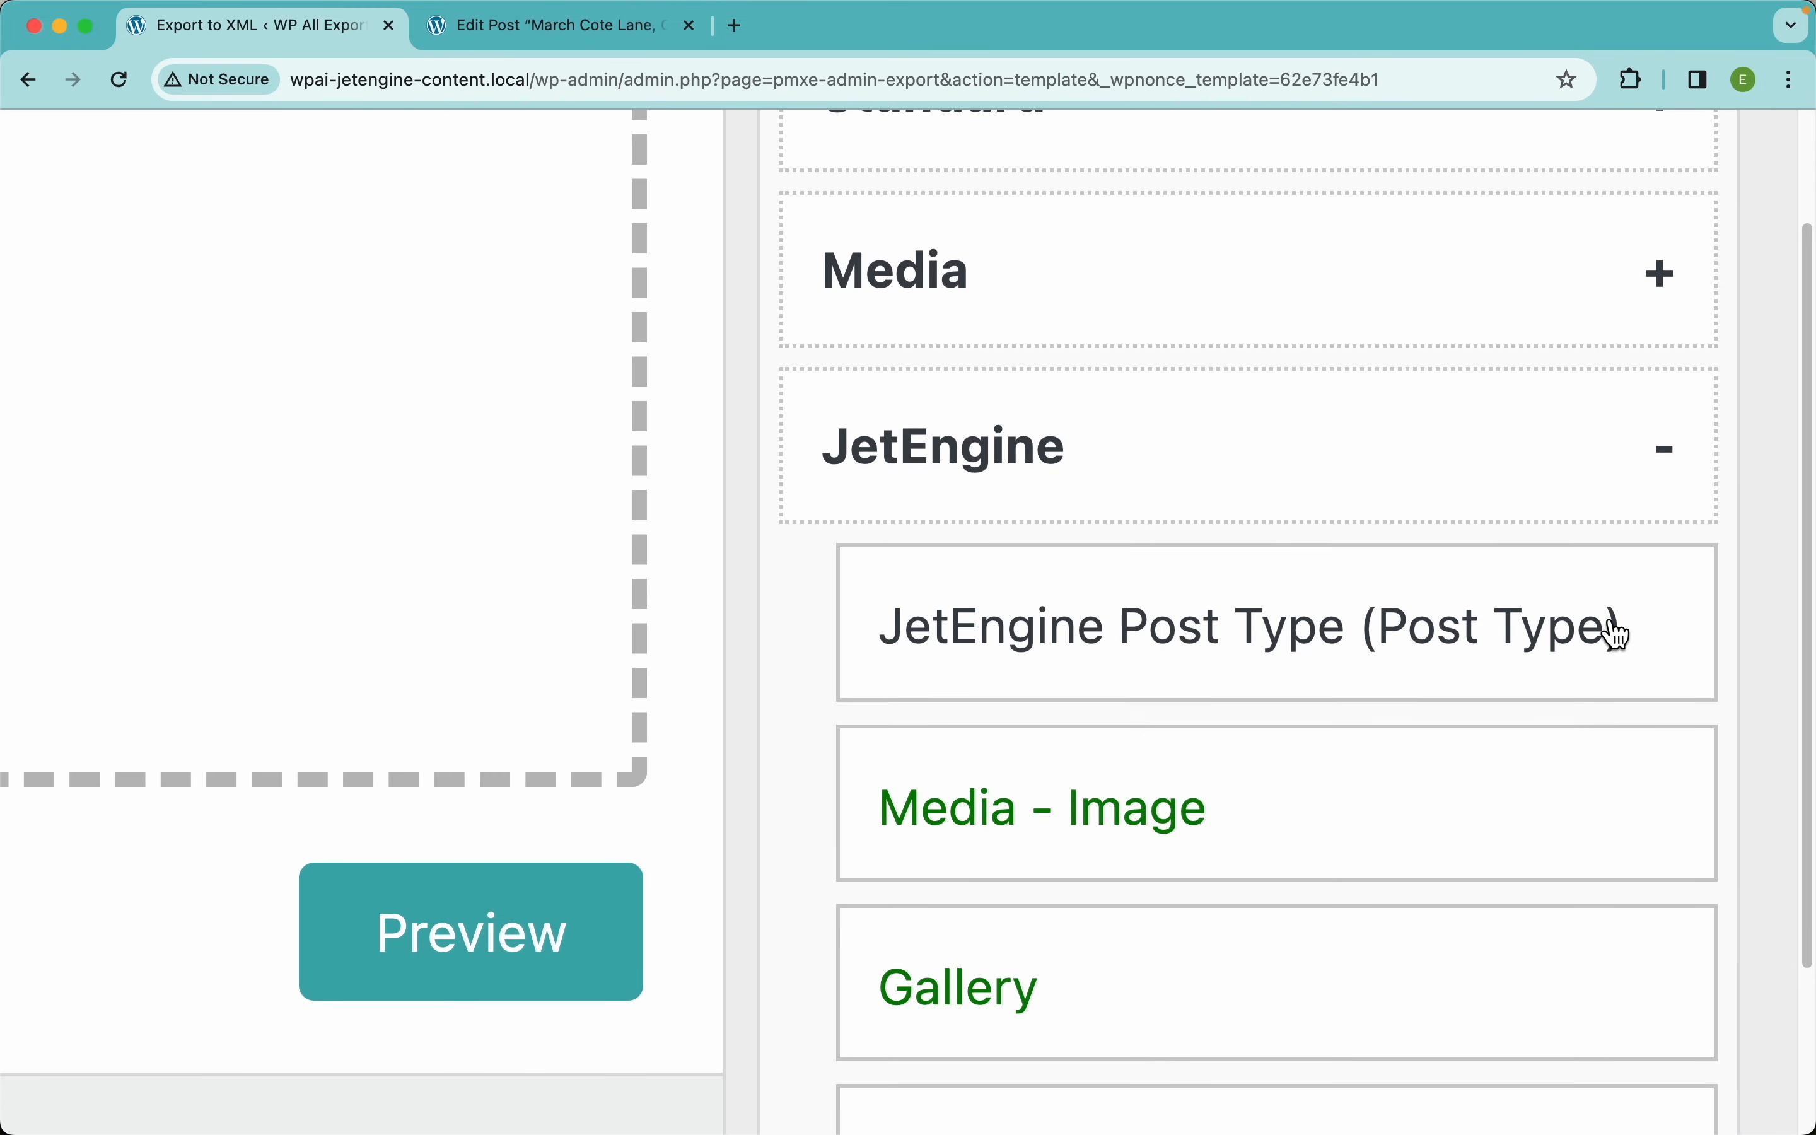
pyautogui.scroll(-3, 1609, 623)
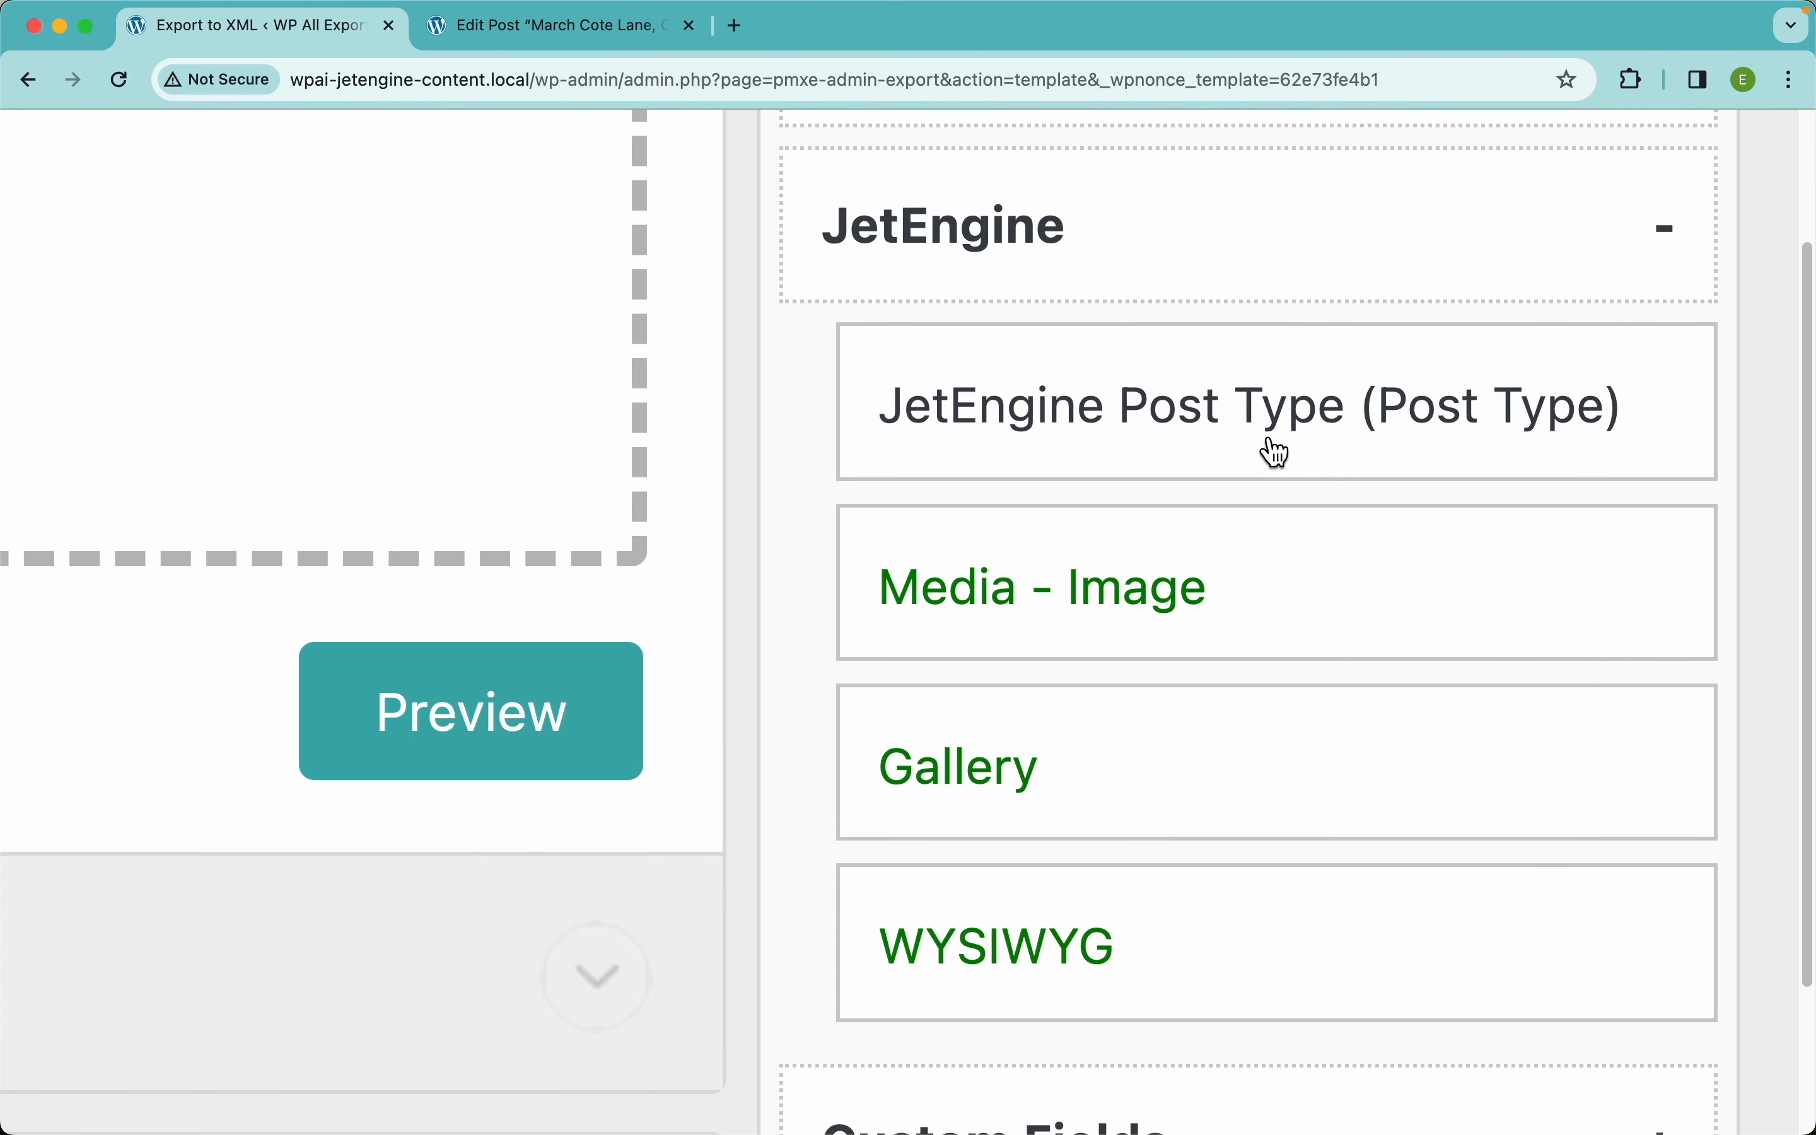
pyautogui.scroll(-5, 1225, 548)
pyautogui.scroll(4, 1301, 555)
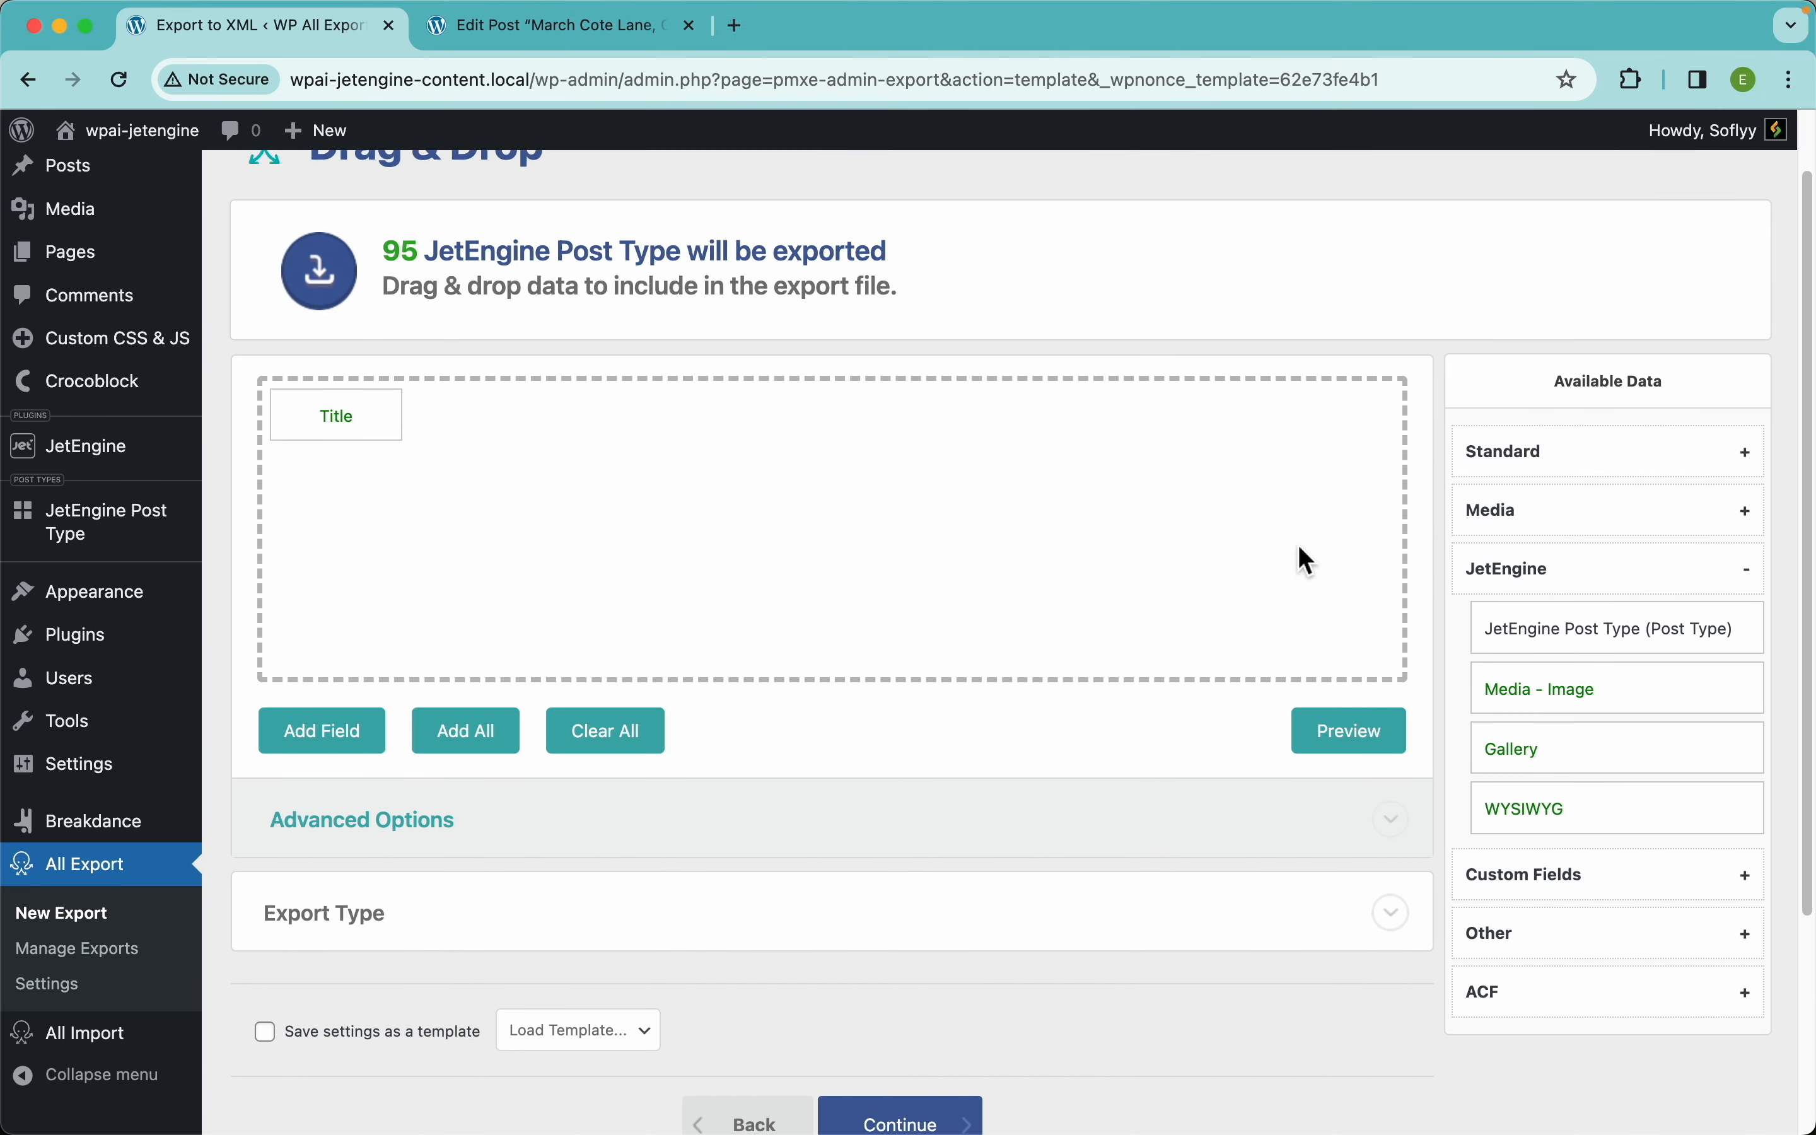
# - Try out the Media - Image field in the export layout with a data preview, and remove it again
pyautogui.moveTo(1528, 734); pyautogui.dragTo(1171, 572)
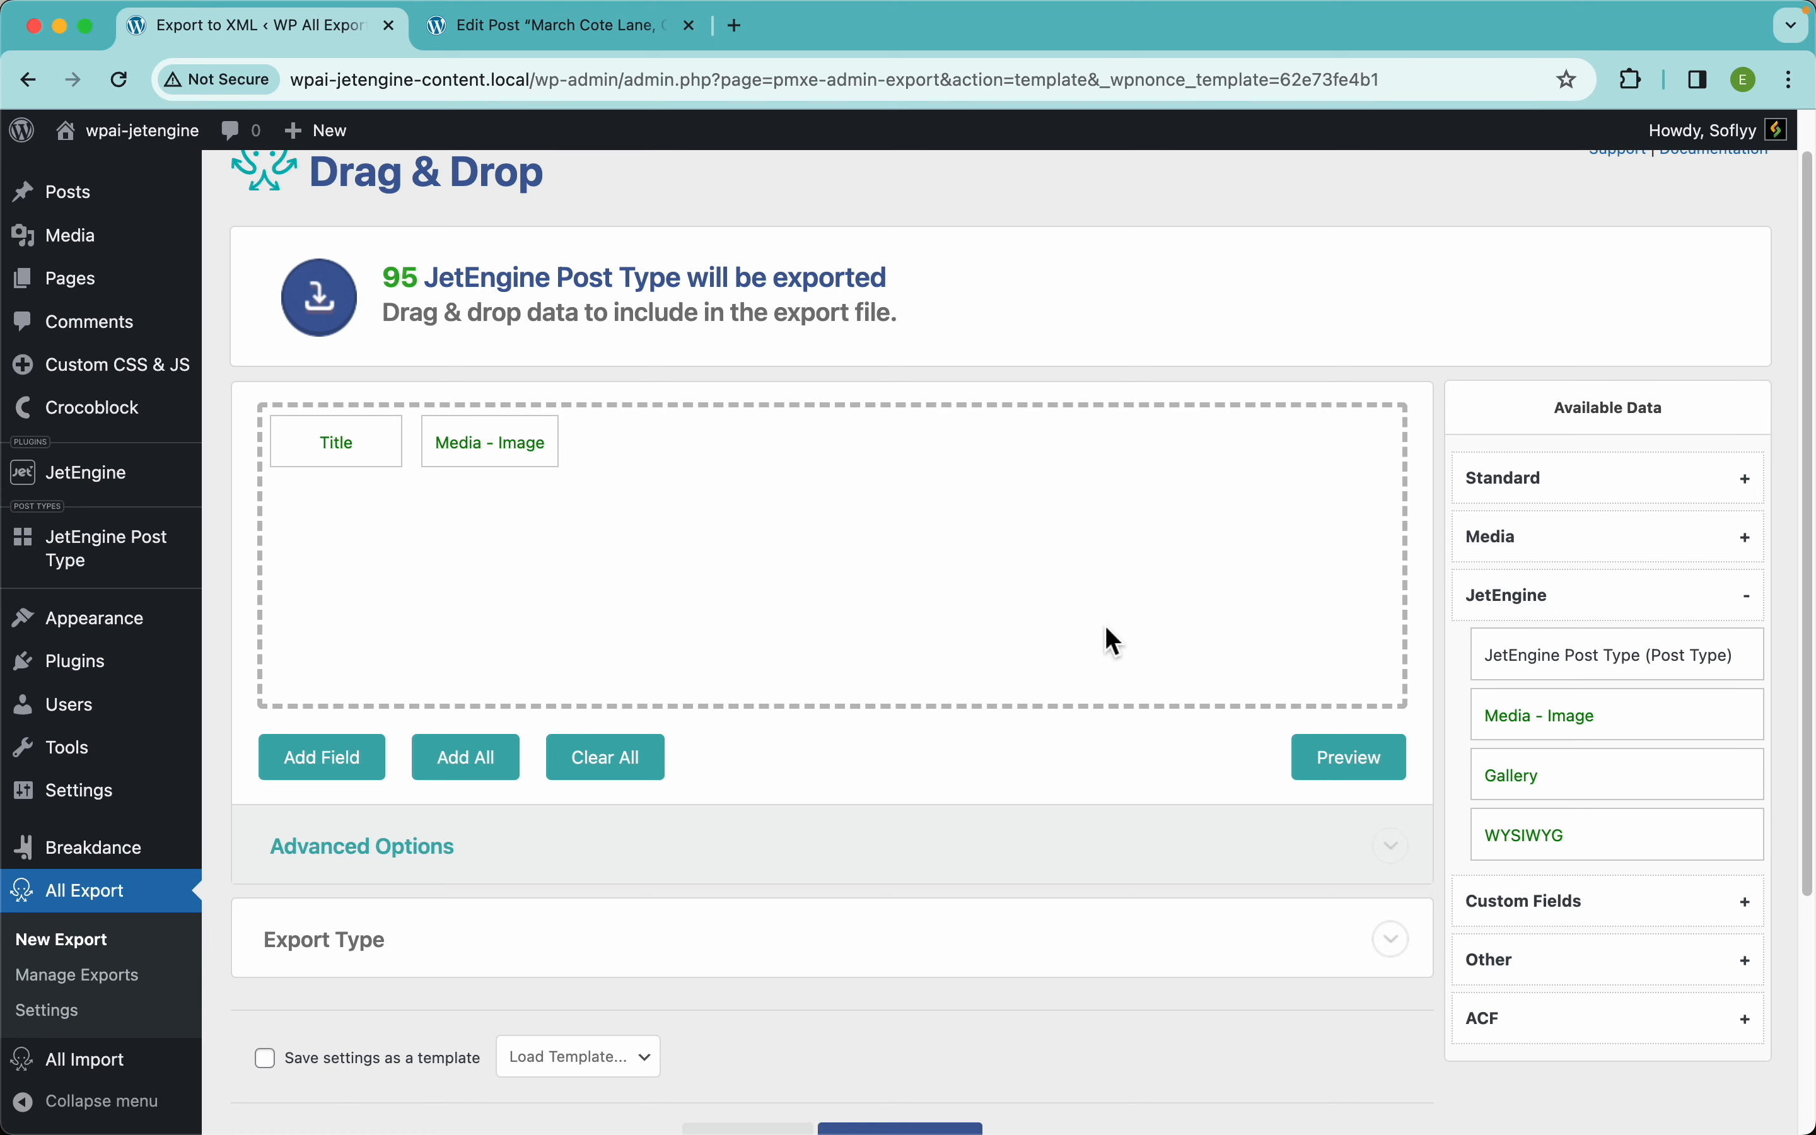
pyautogui.click(1390, 777)
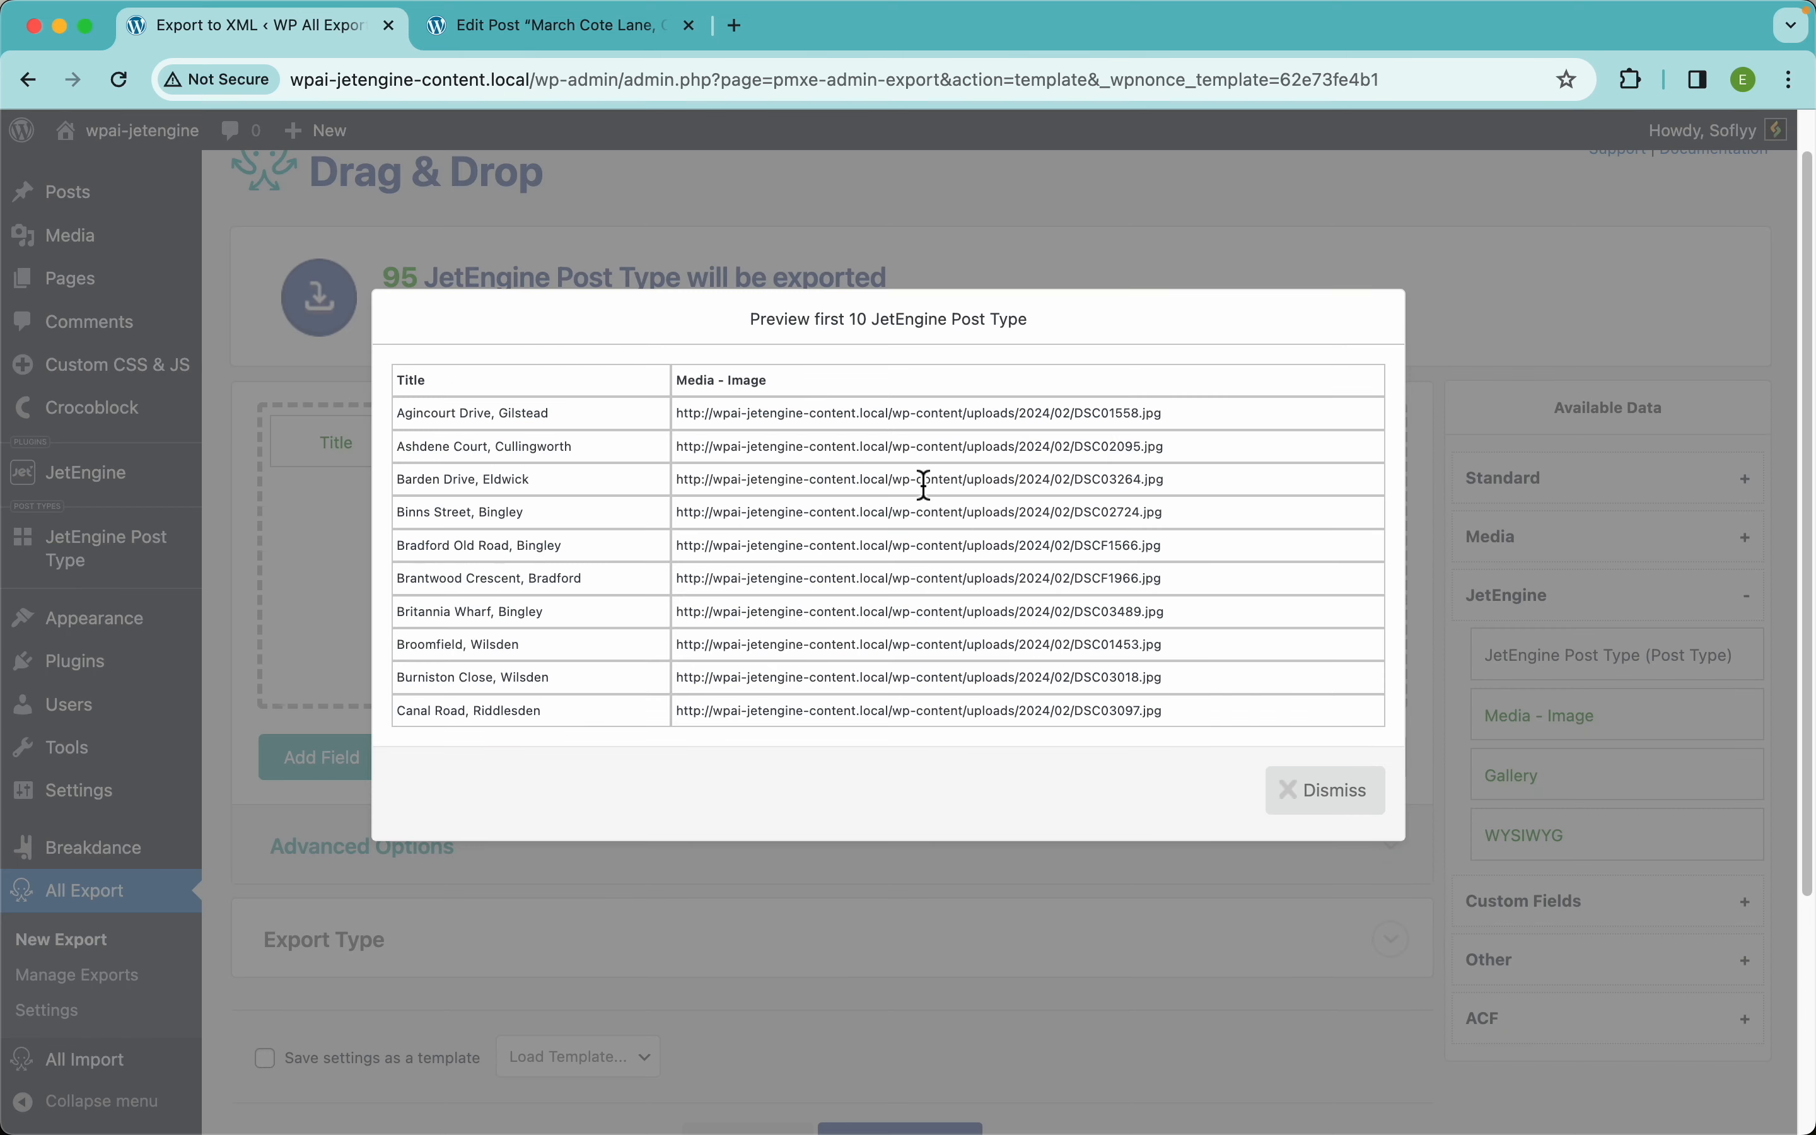
pyautogui.click(1335, 276)
pyautogui.moveTo(525, 454); pyautogui.dragTo(531, 340)
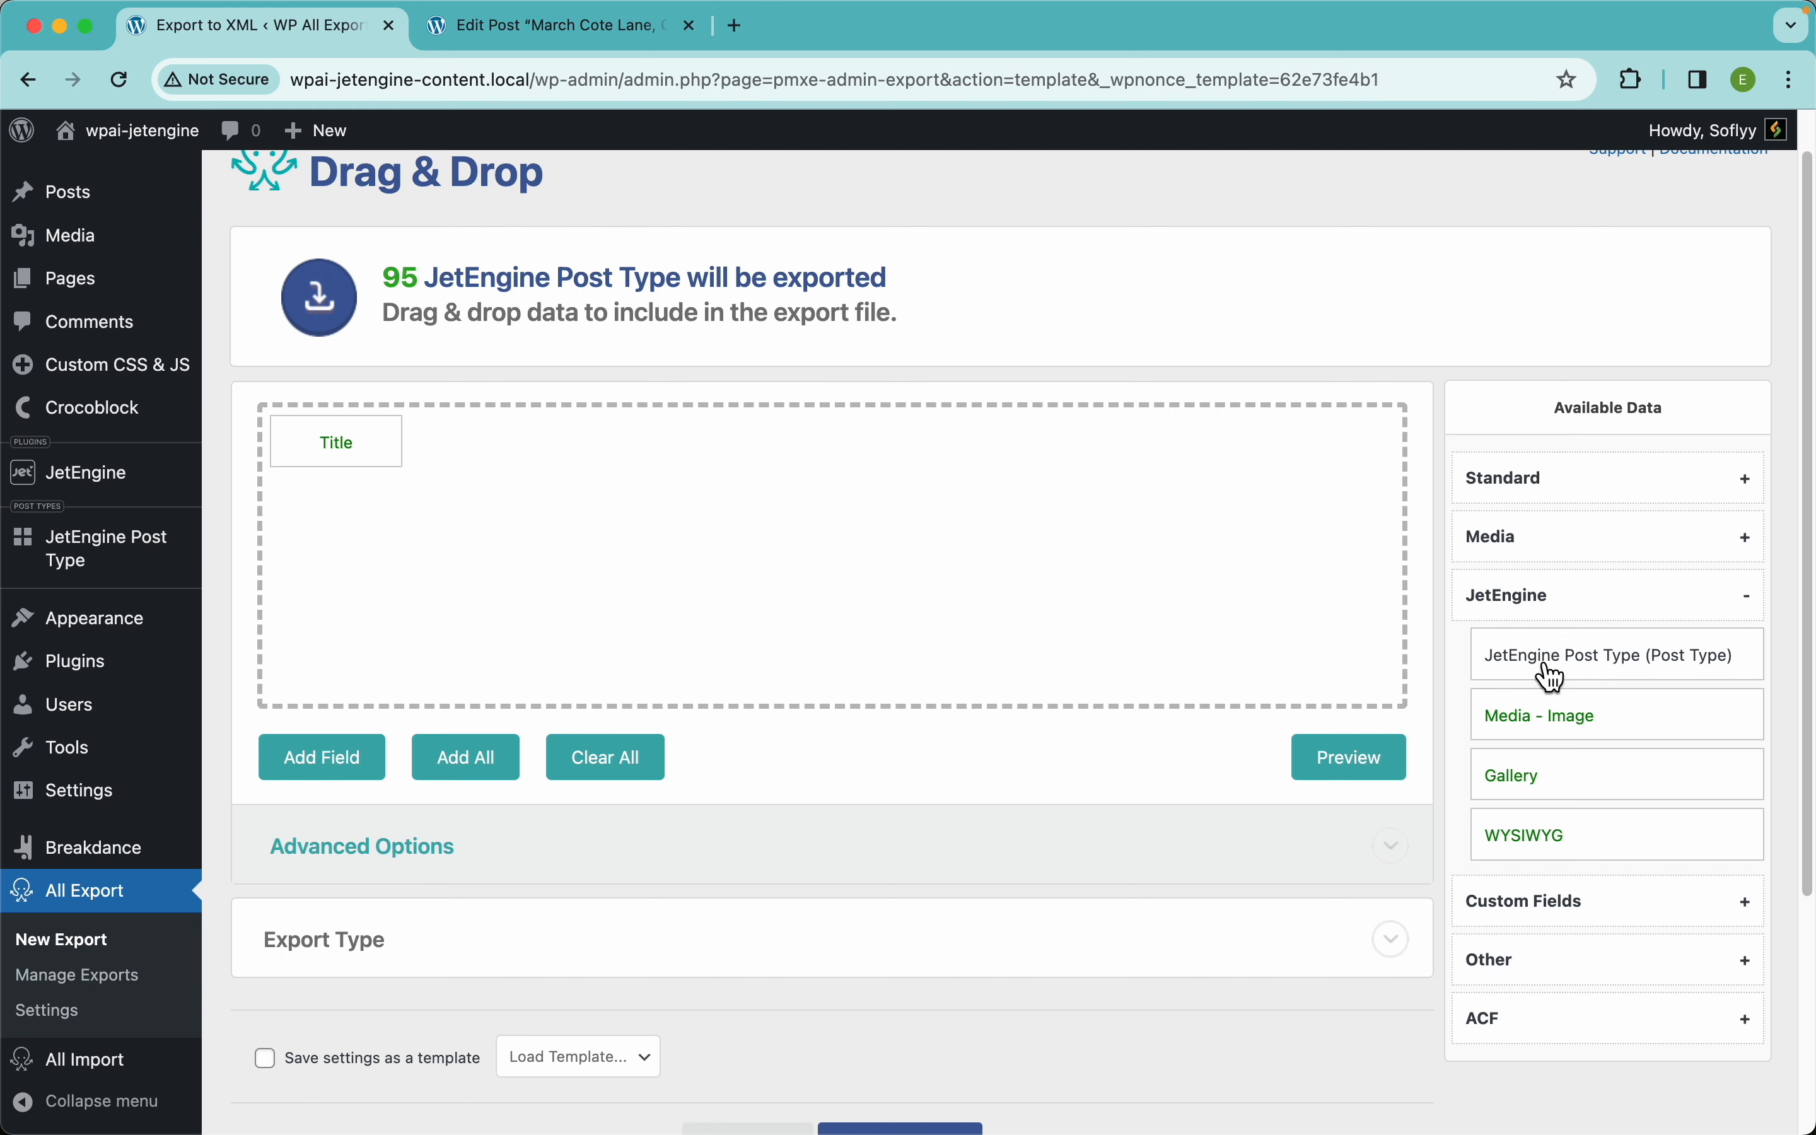
# - Add the whole JetEngine Post Type field group to the export layout at once and preview the resulting columns
pyautogui.moveTo(1552, 675); pyautogui.dragTo(1082, 553)
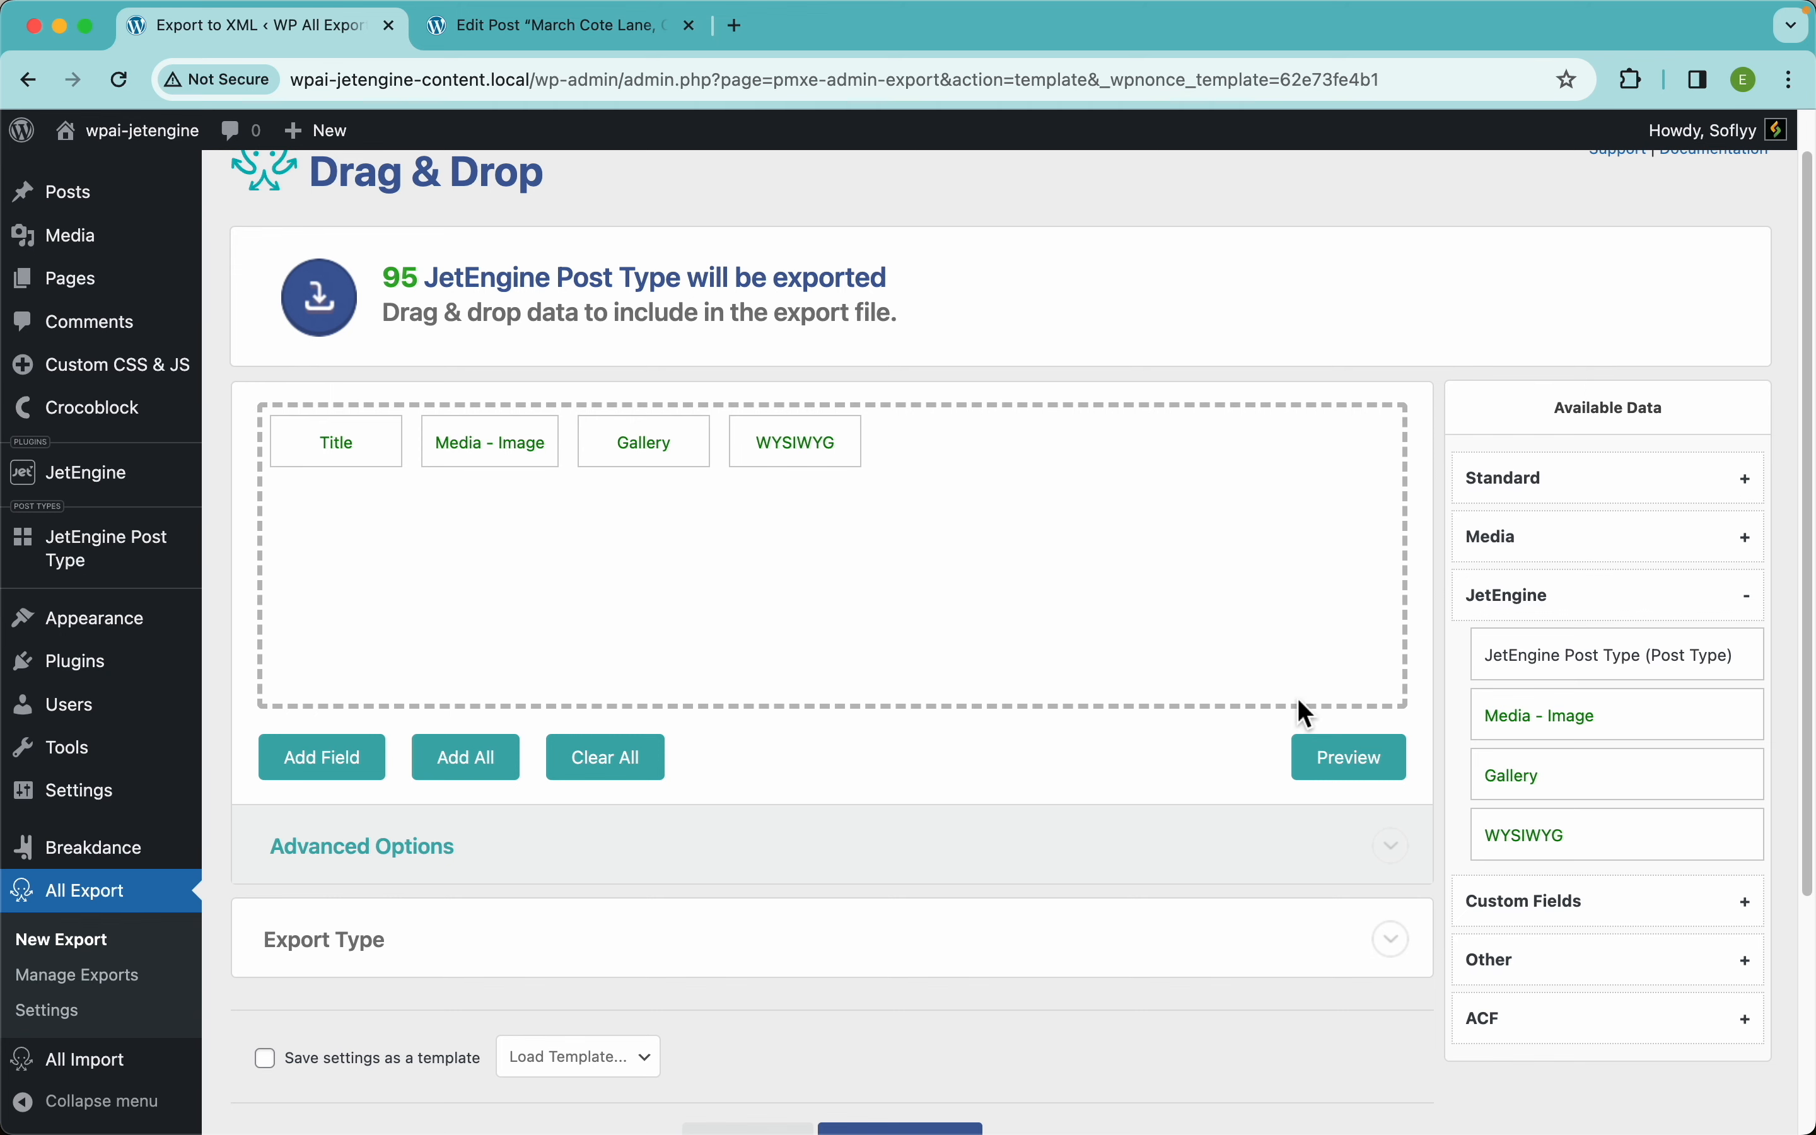
pyautogui.click(1350, 756)
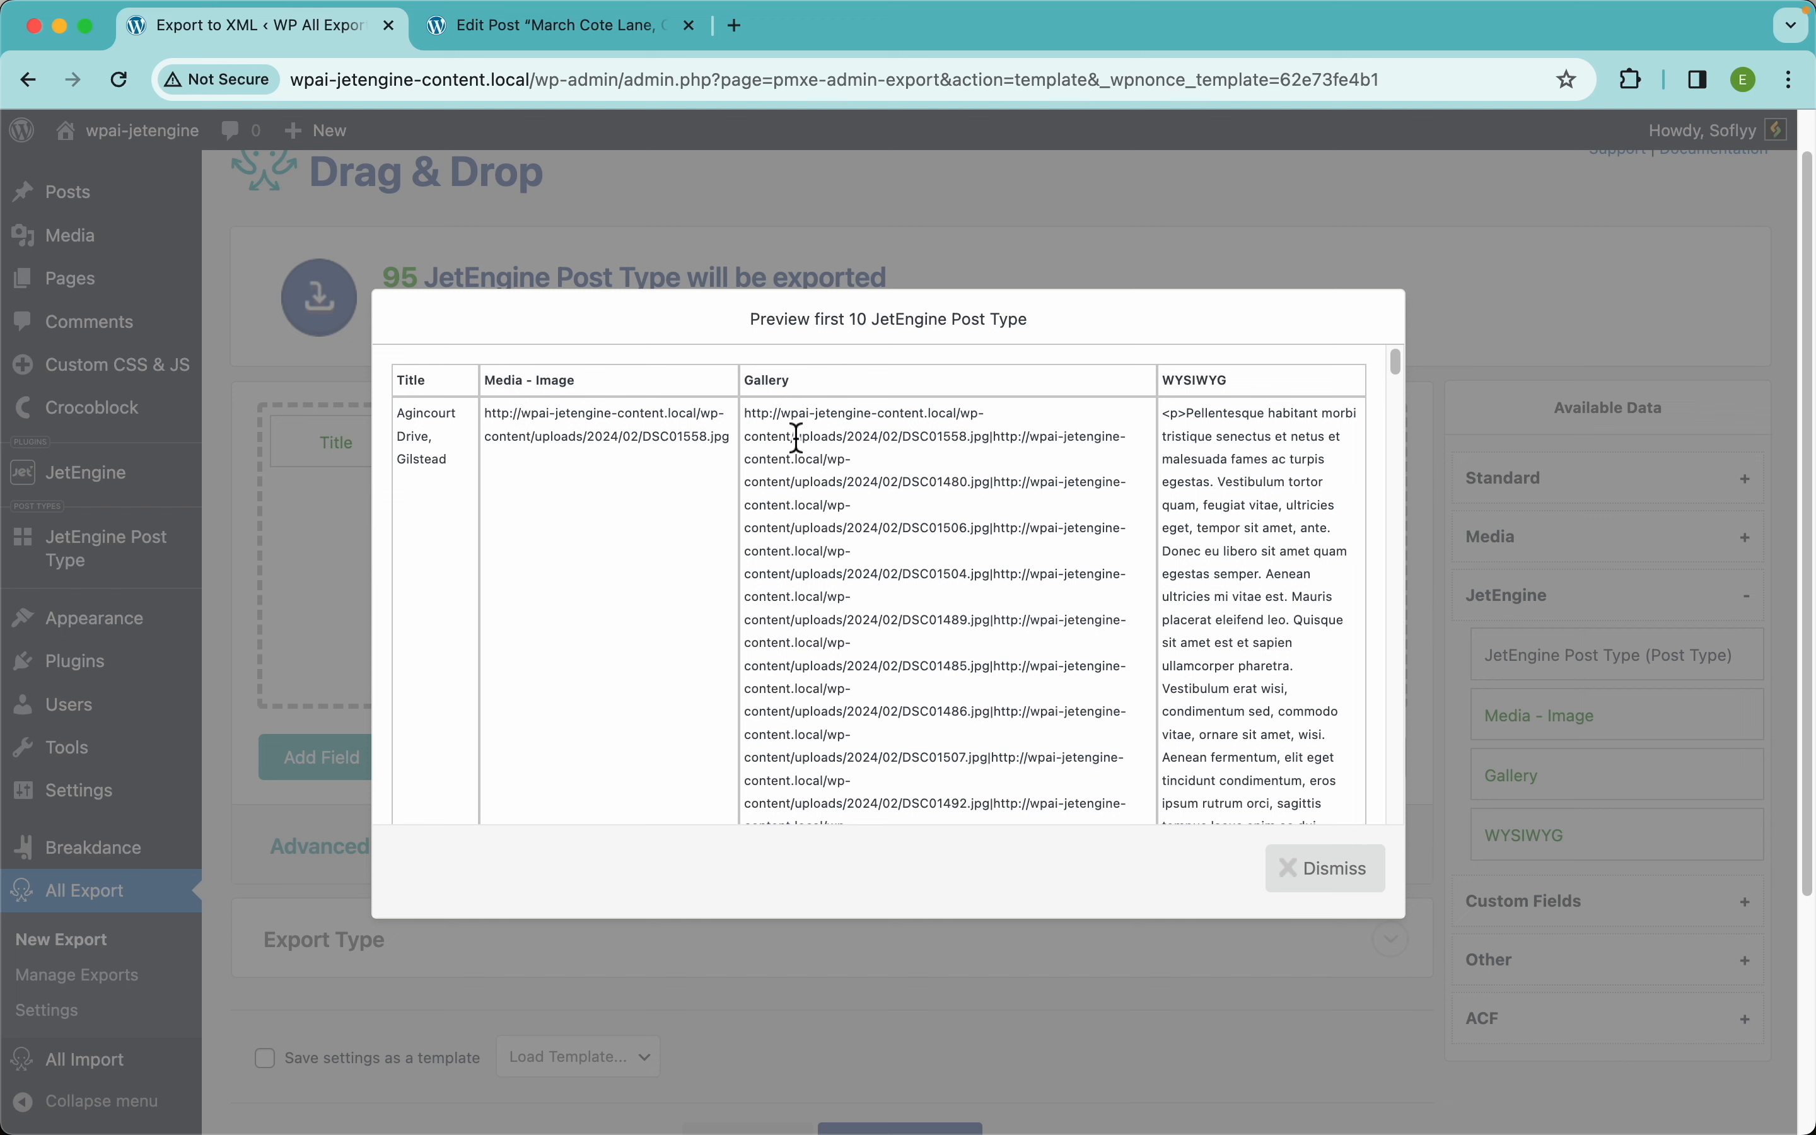
pyautogui.click(1193, 269)
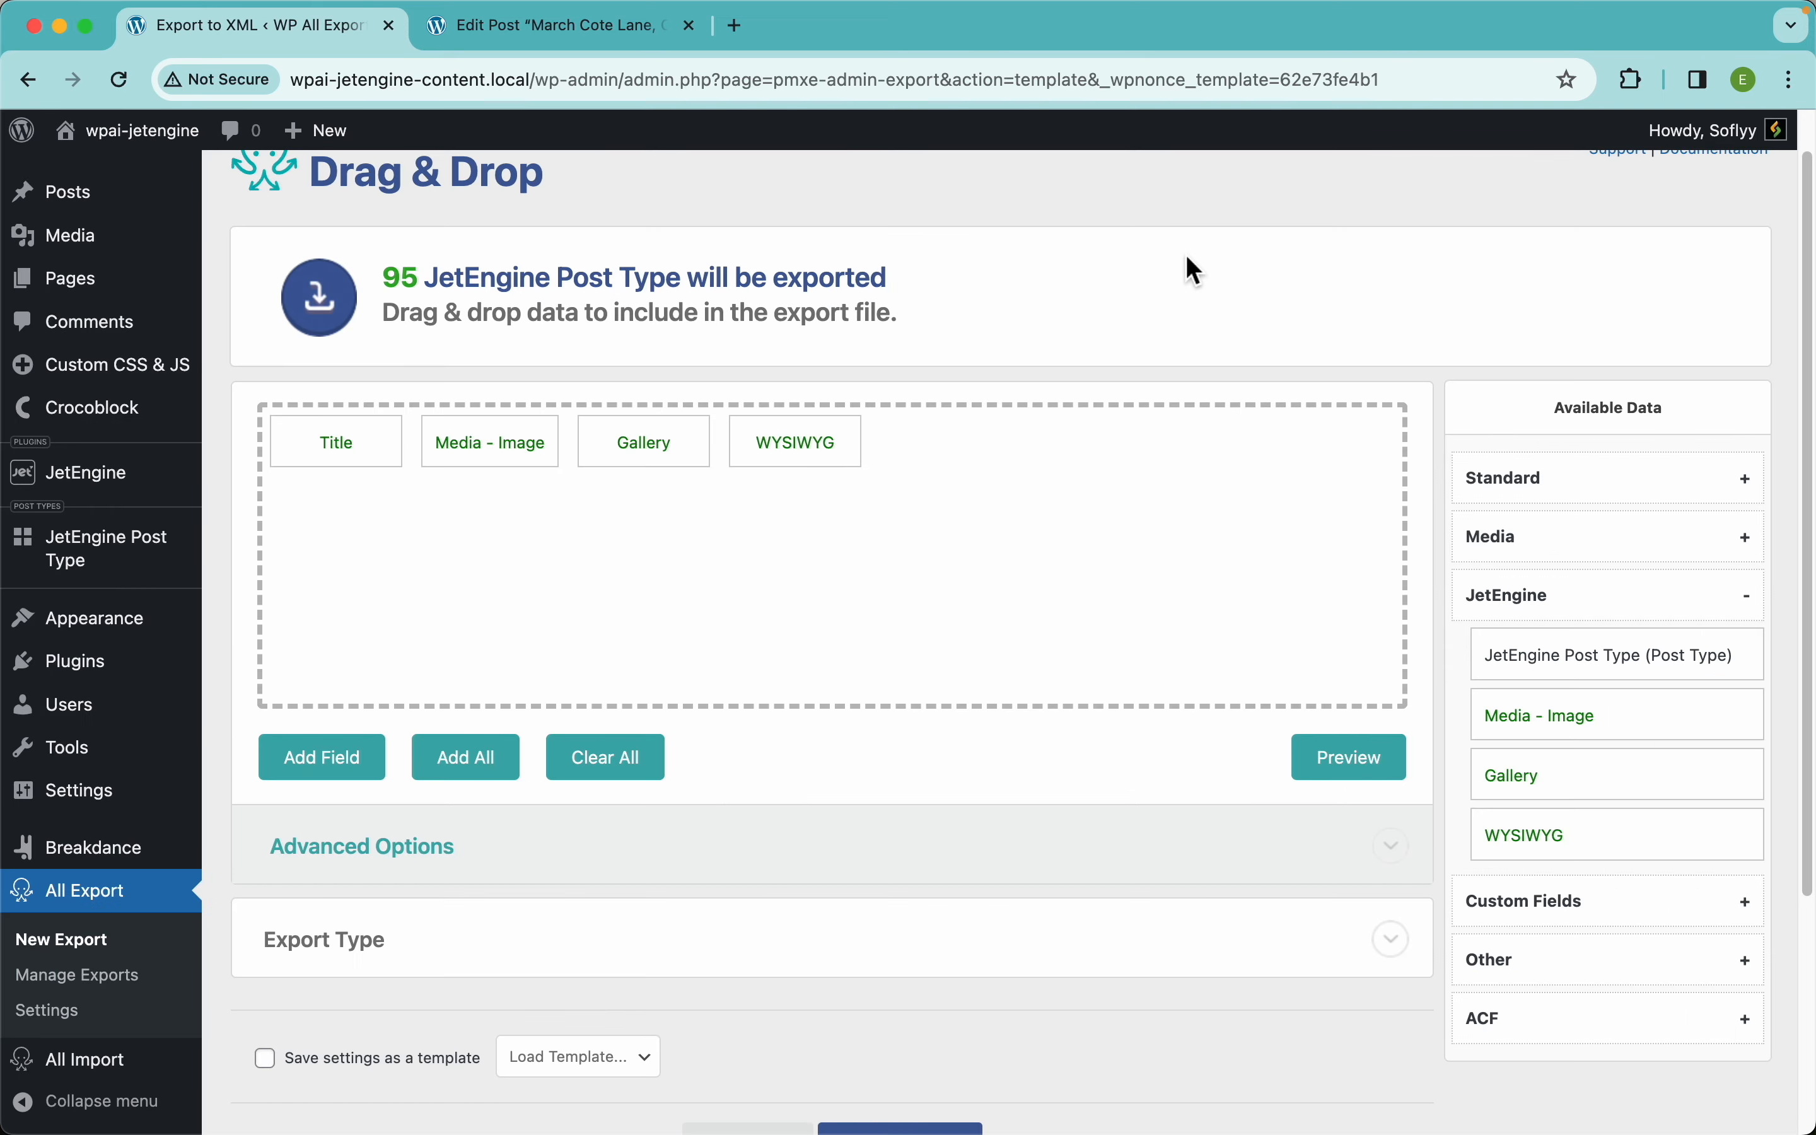
# - Rename the Title export field's column to "Property Name" and save the field
pyautogui.click(366, 459)
pyautogui.moveTo(468, 335); pyautogui.dragTo(304, 344)
pyautogui.press('BackSpace')
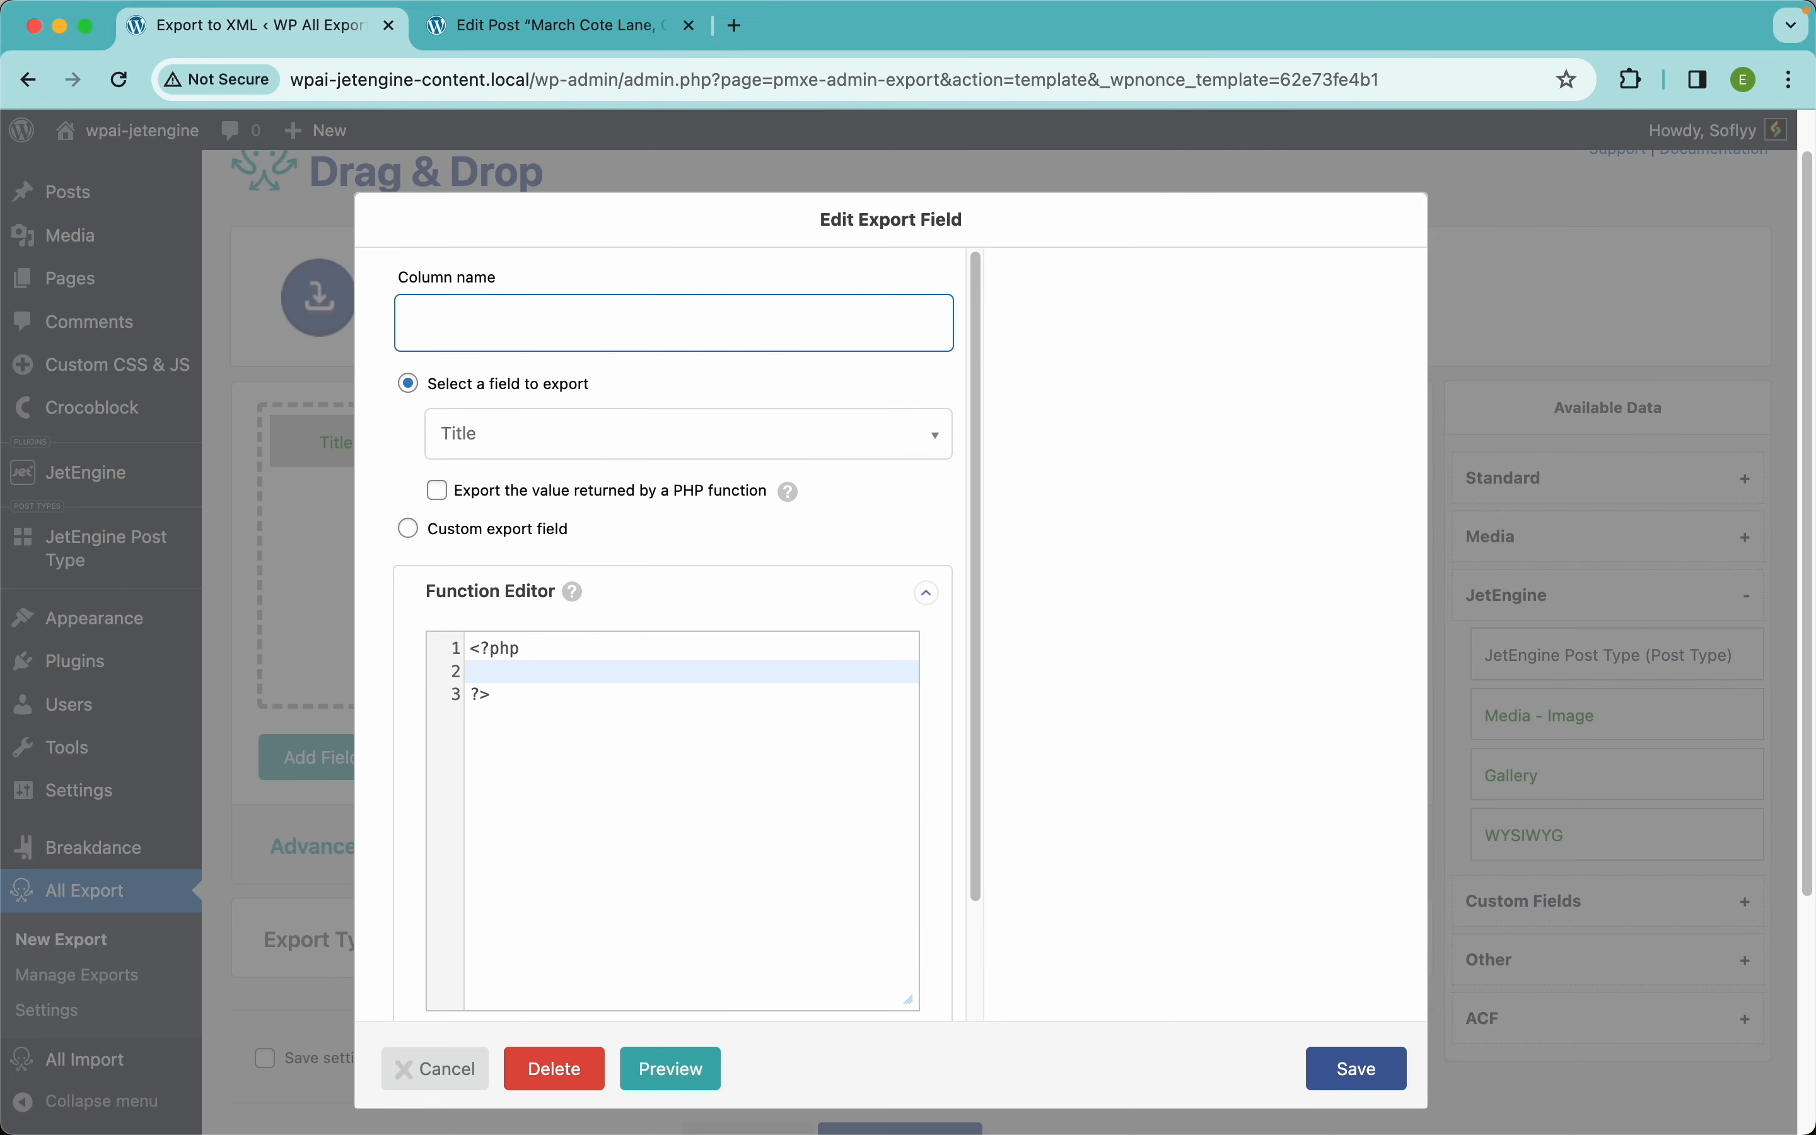
pyautogui.write('Name')
pyautogui.click(1046, 486)
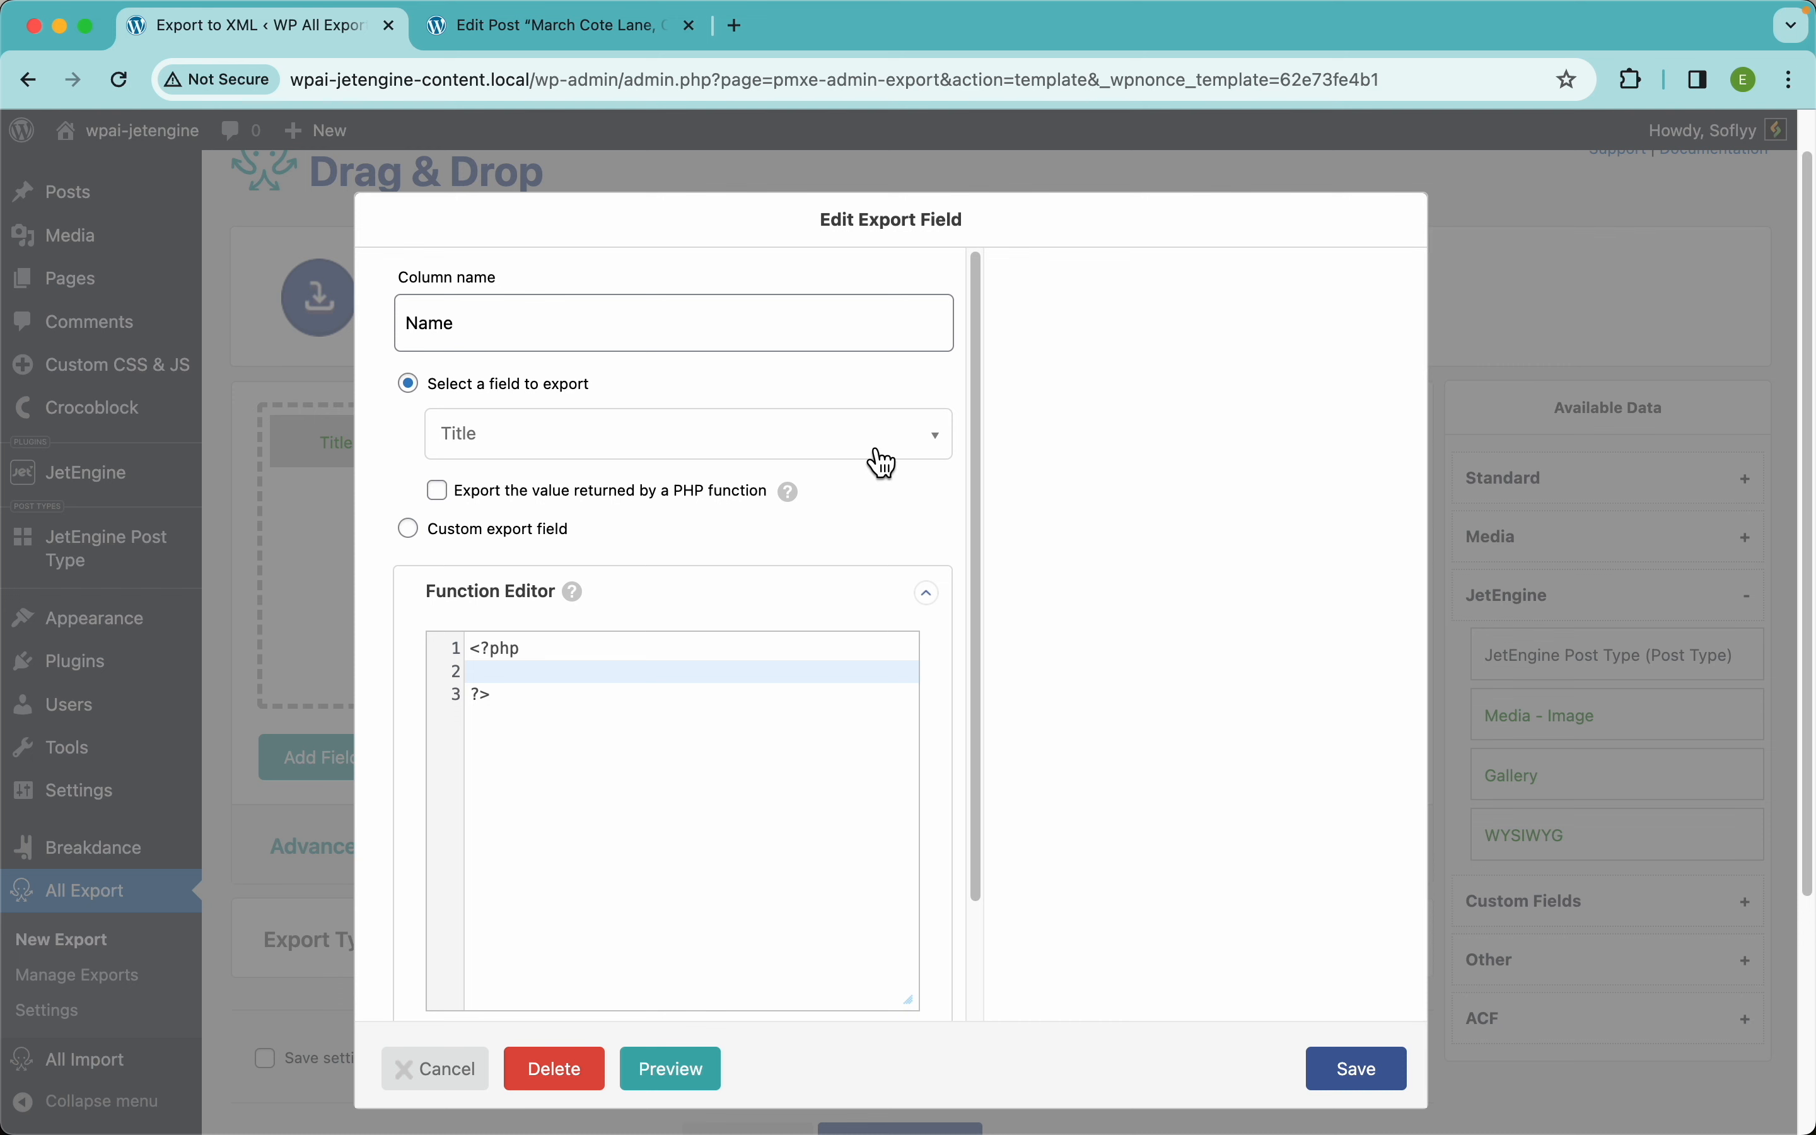
pyautogui.click(622, 335)
pyautogui.press('super+Left')
pyautogui.write('Property')
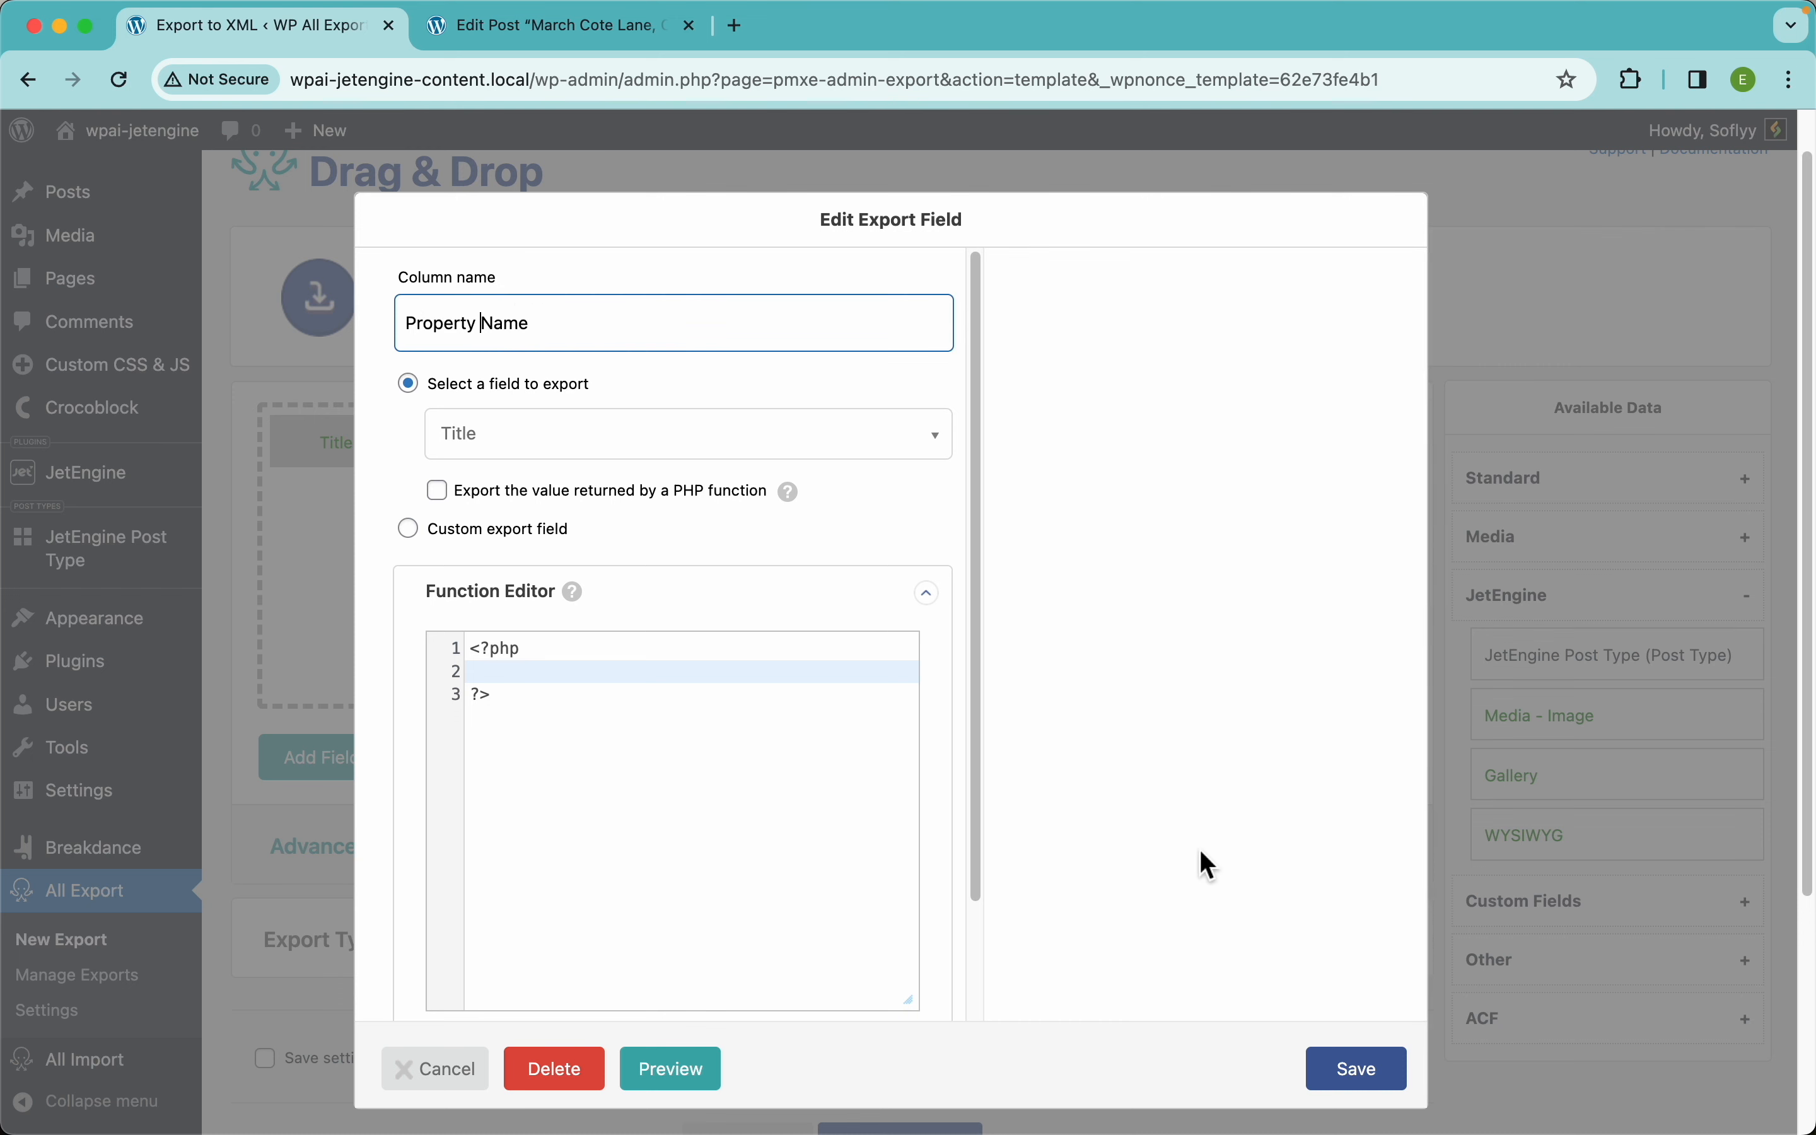
pyautogui.click(1343, 1049)
# - Preview the export data and check the first Gallery image URL of the first record by opening it in a separate tab
pyautogui.click(1344, 757)
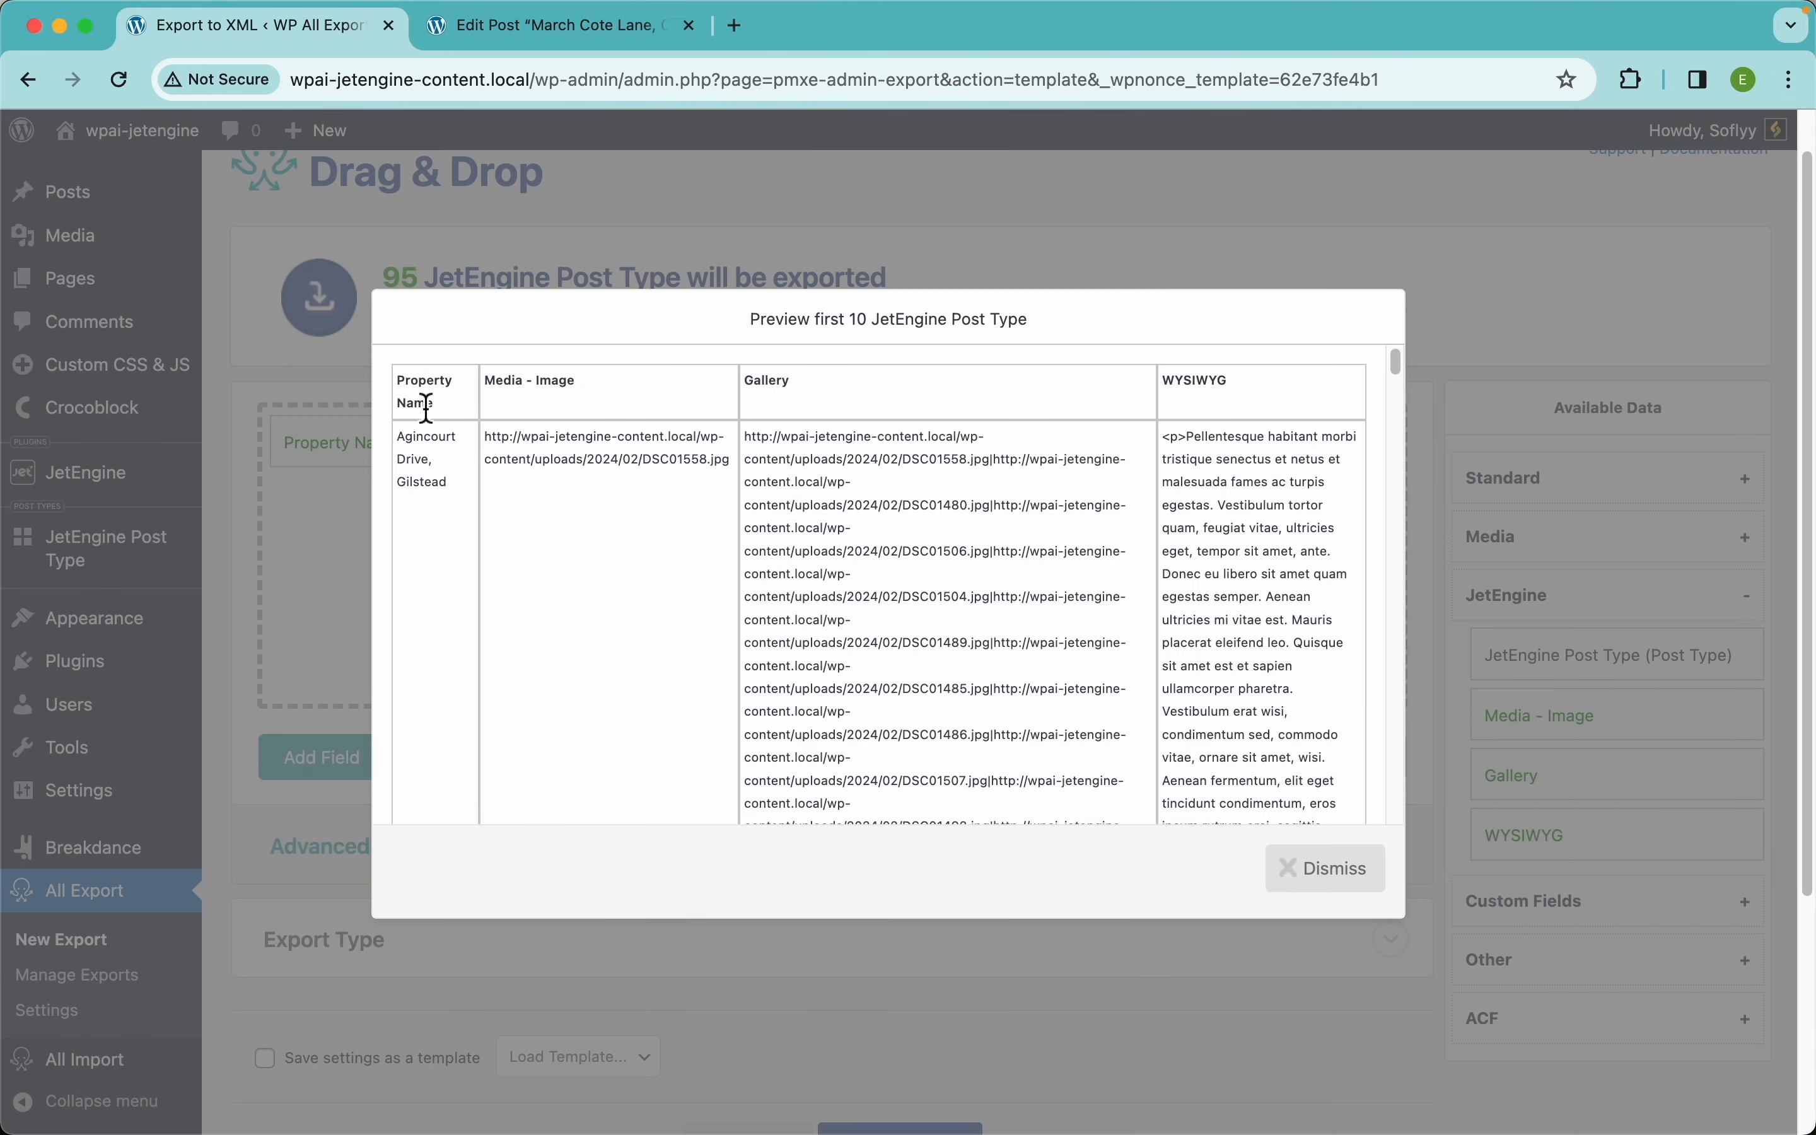
pyautogui.scroll(5, 918, 473)
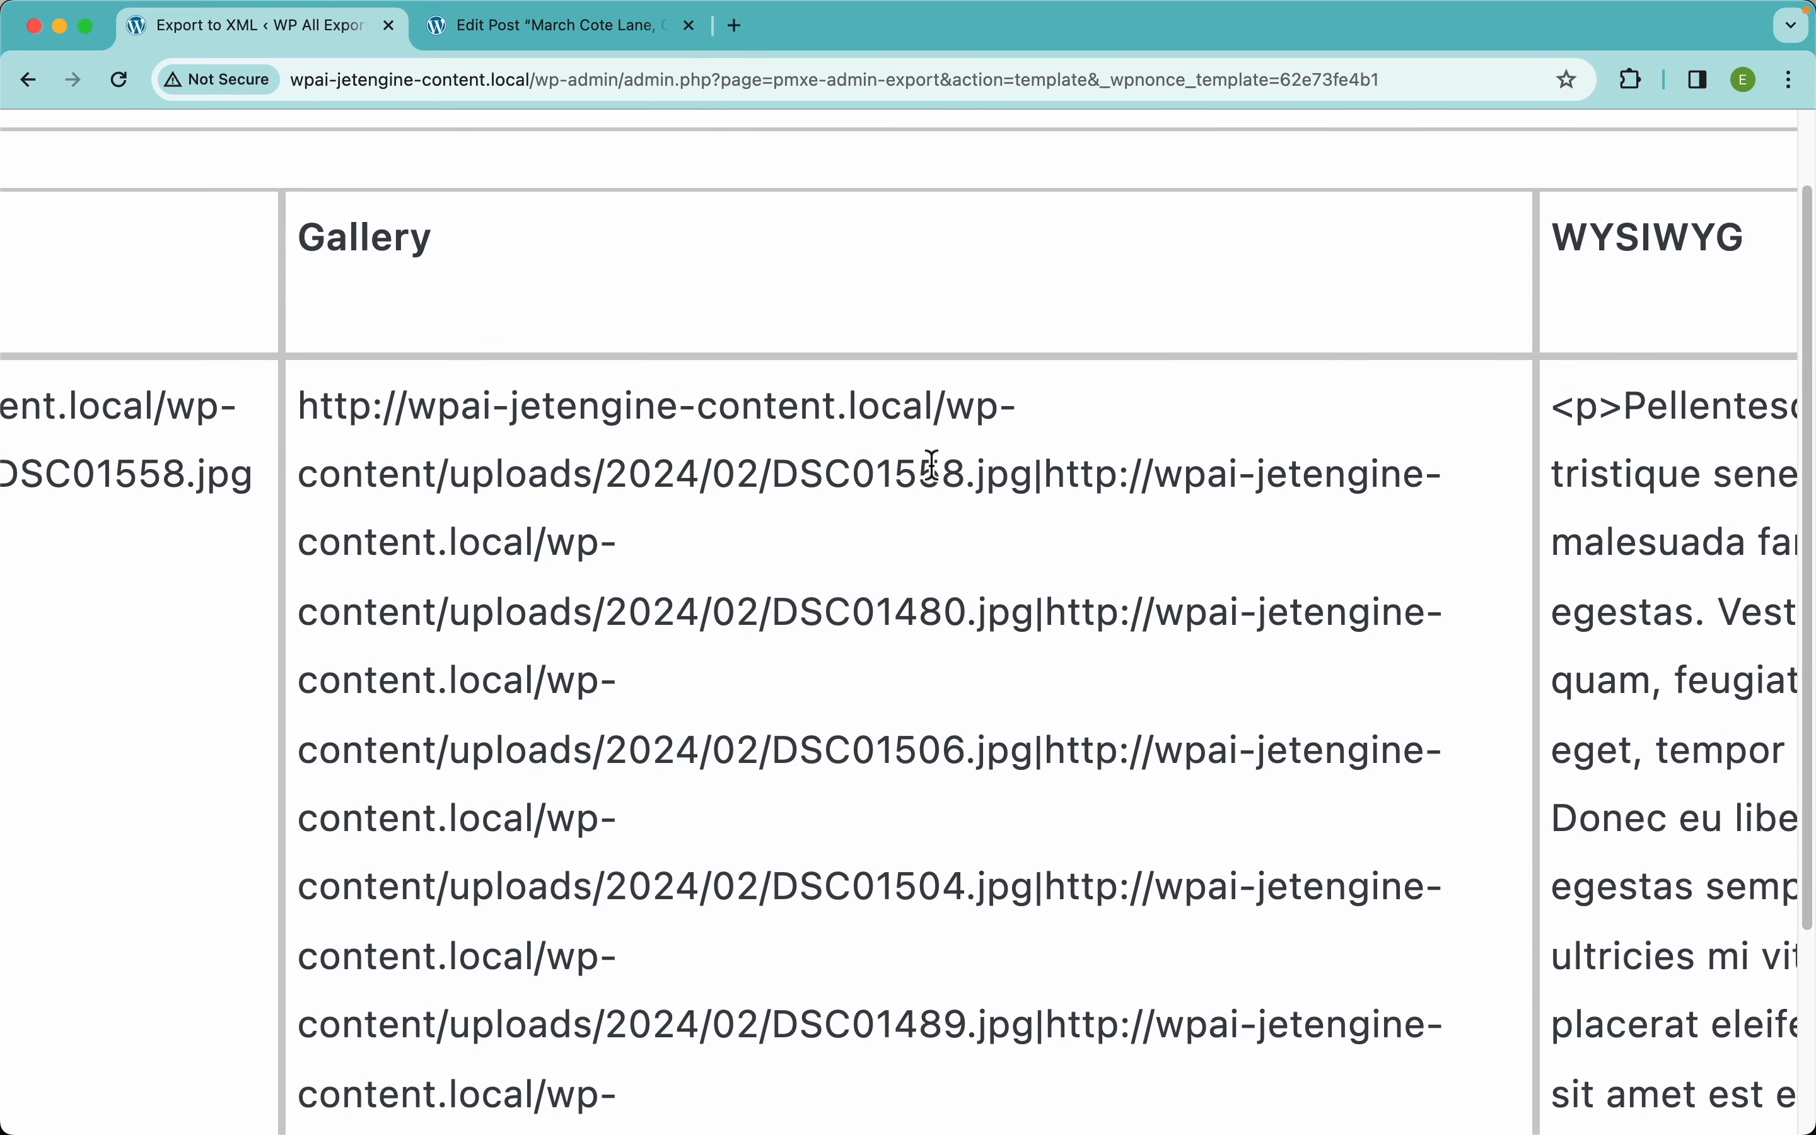
pyautogui.doubleClick(1039, 473)
pyautogui.moveTo(1027, 488); pyautogui.dragTo(309, 414)
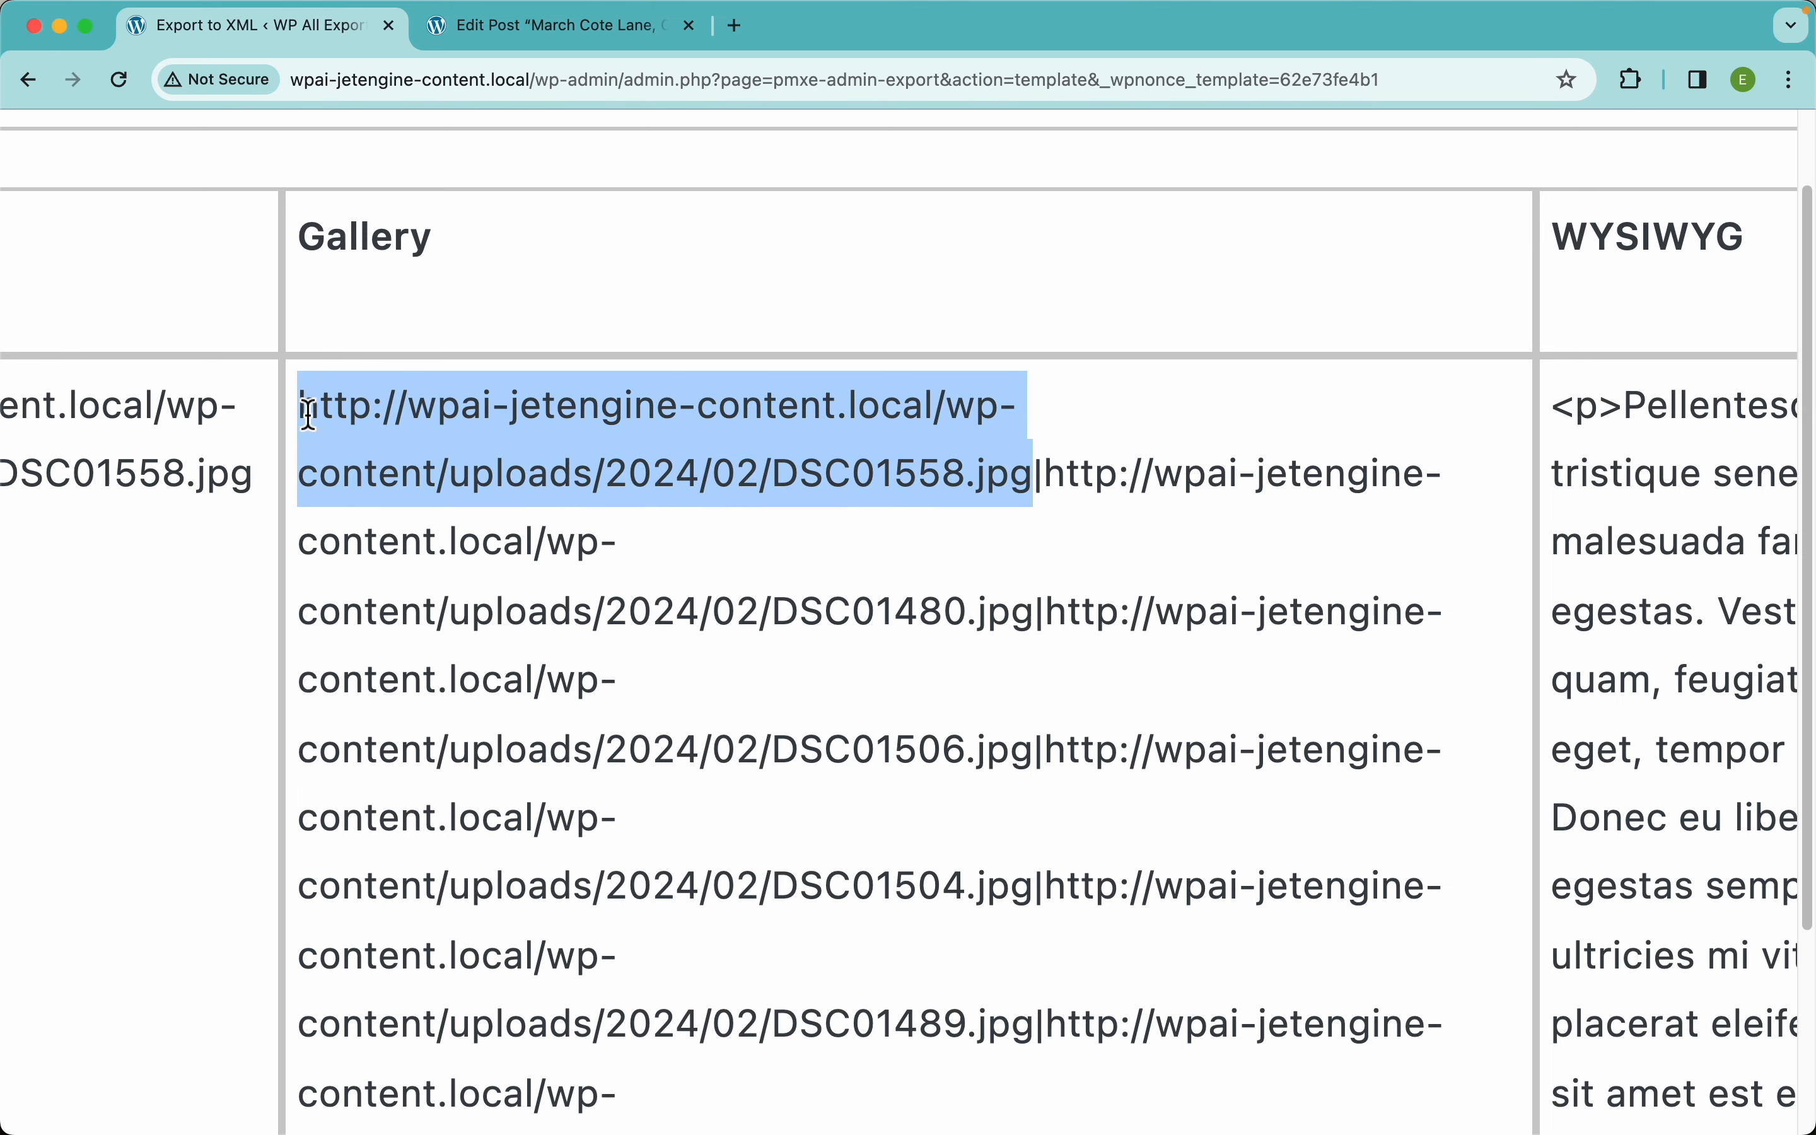
pyautogui.press('super+c')
pyautogui.press('super+t')
pyautogui.press('super+v')
pyautogui.press('Return')
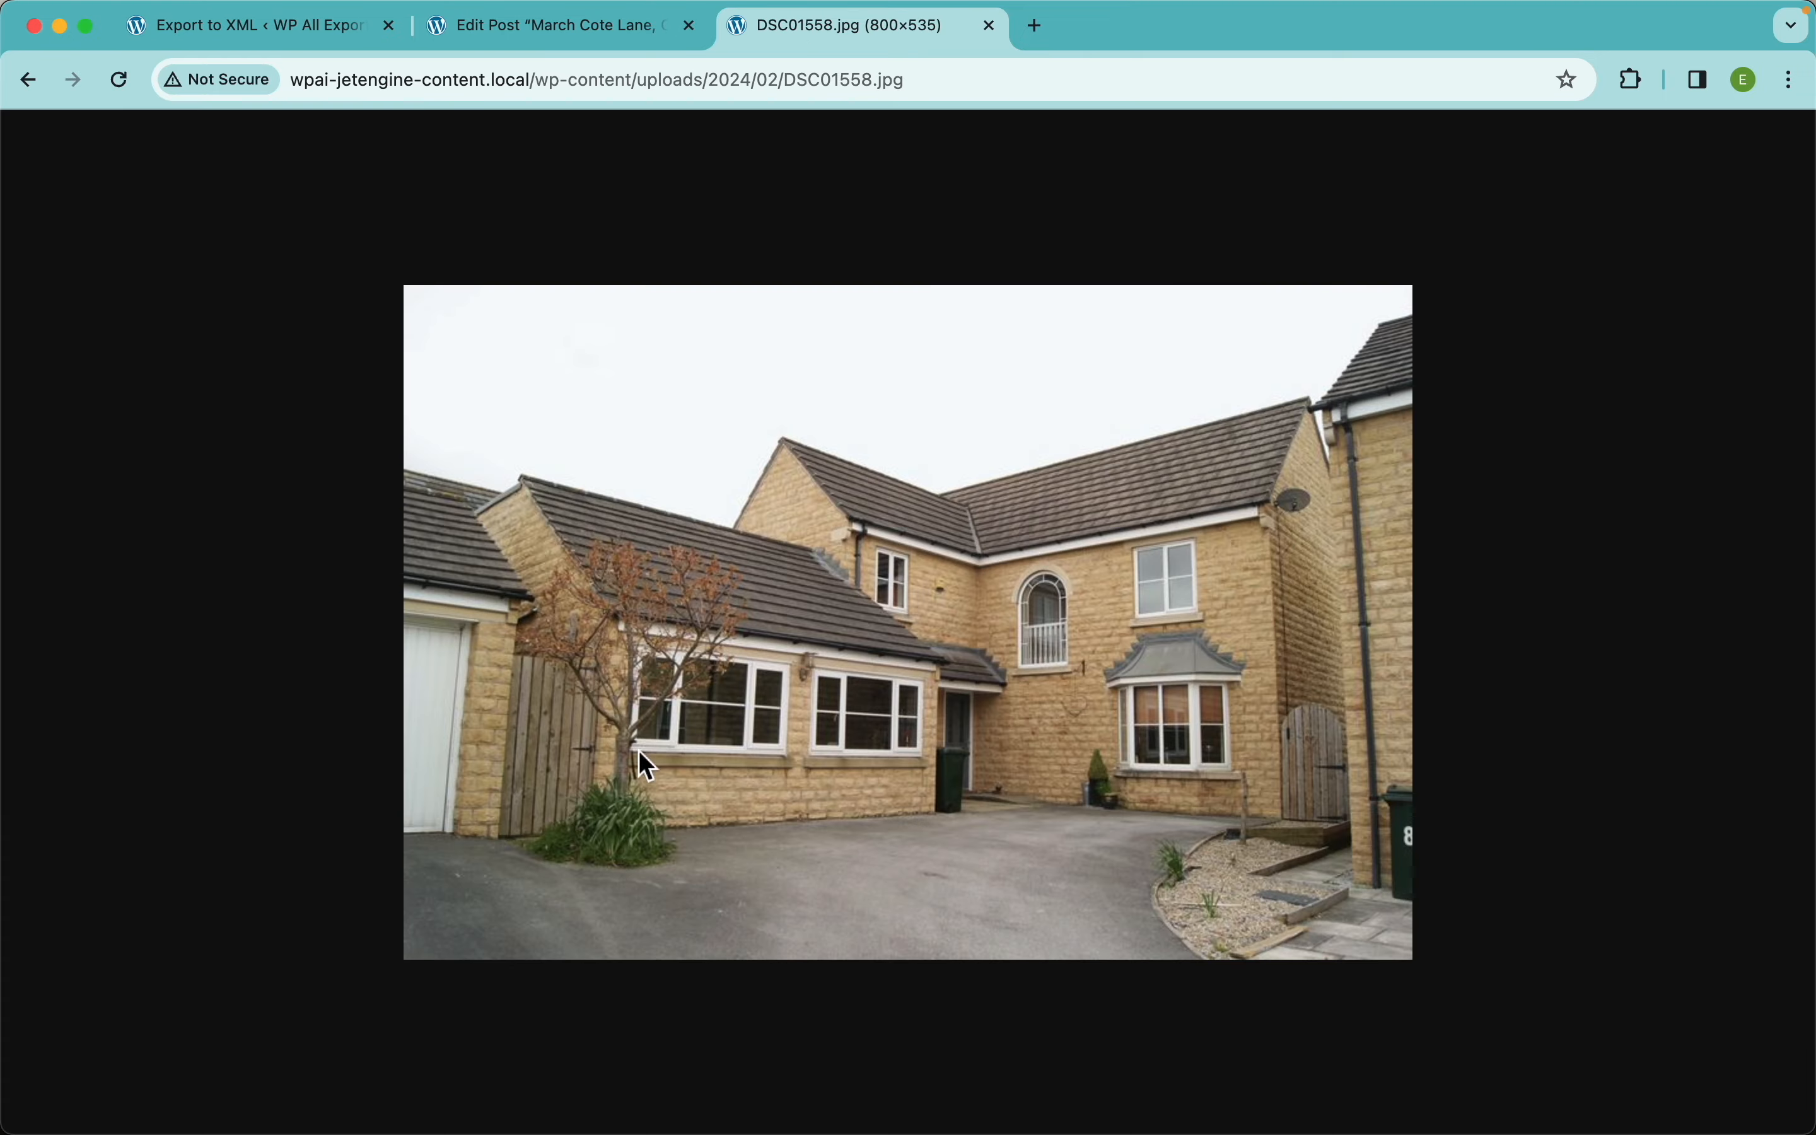
pyautogui.press('super+w')
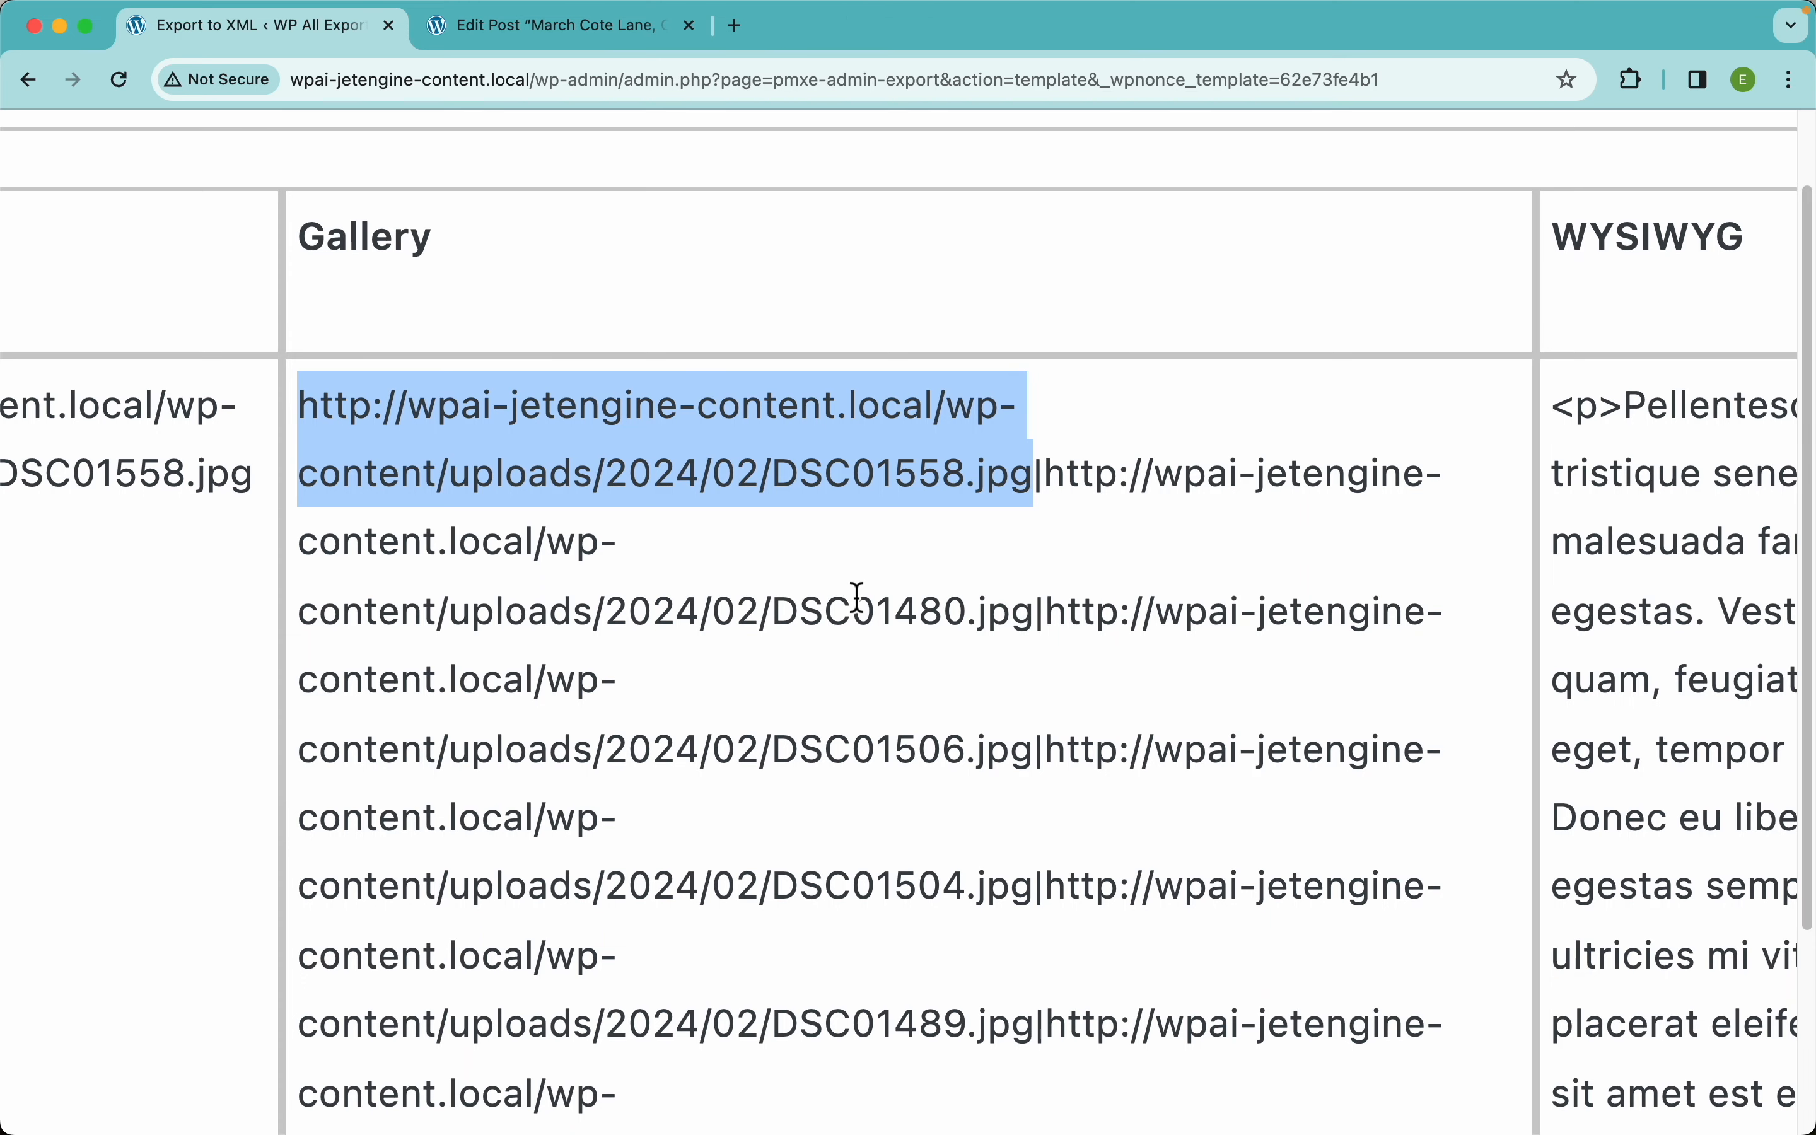
pyautogui.click(1053, 483)
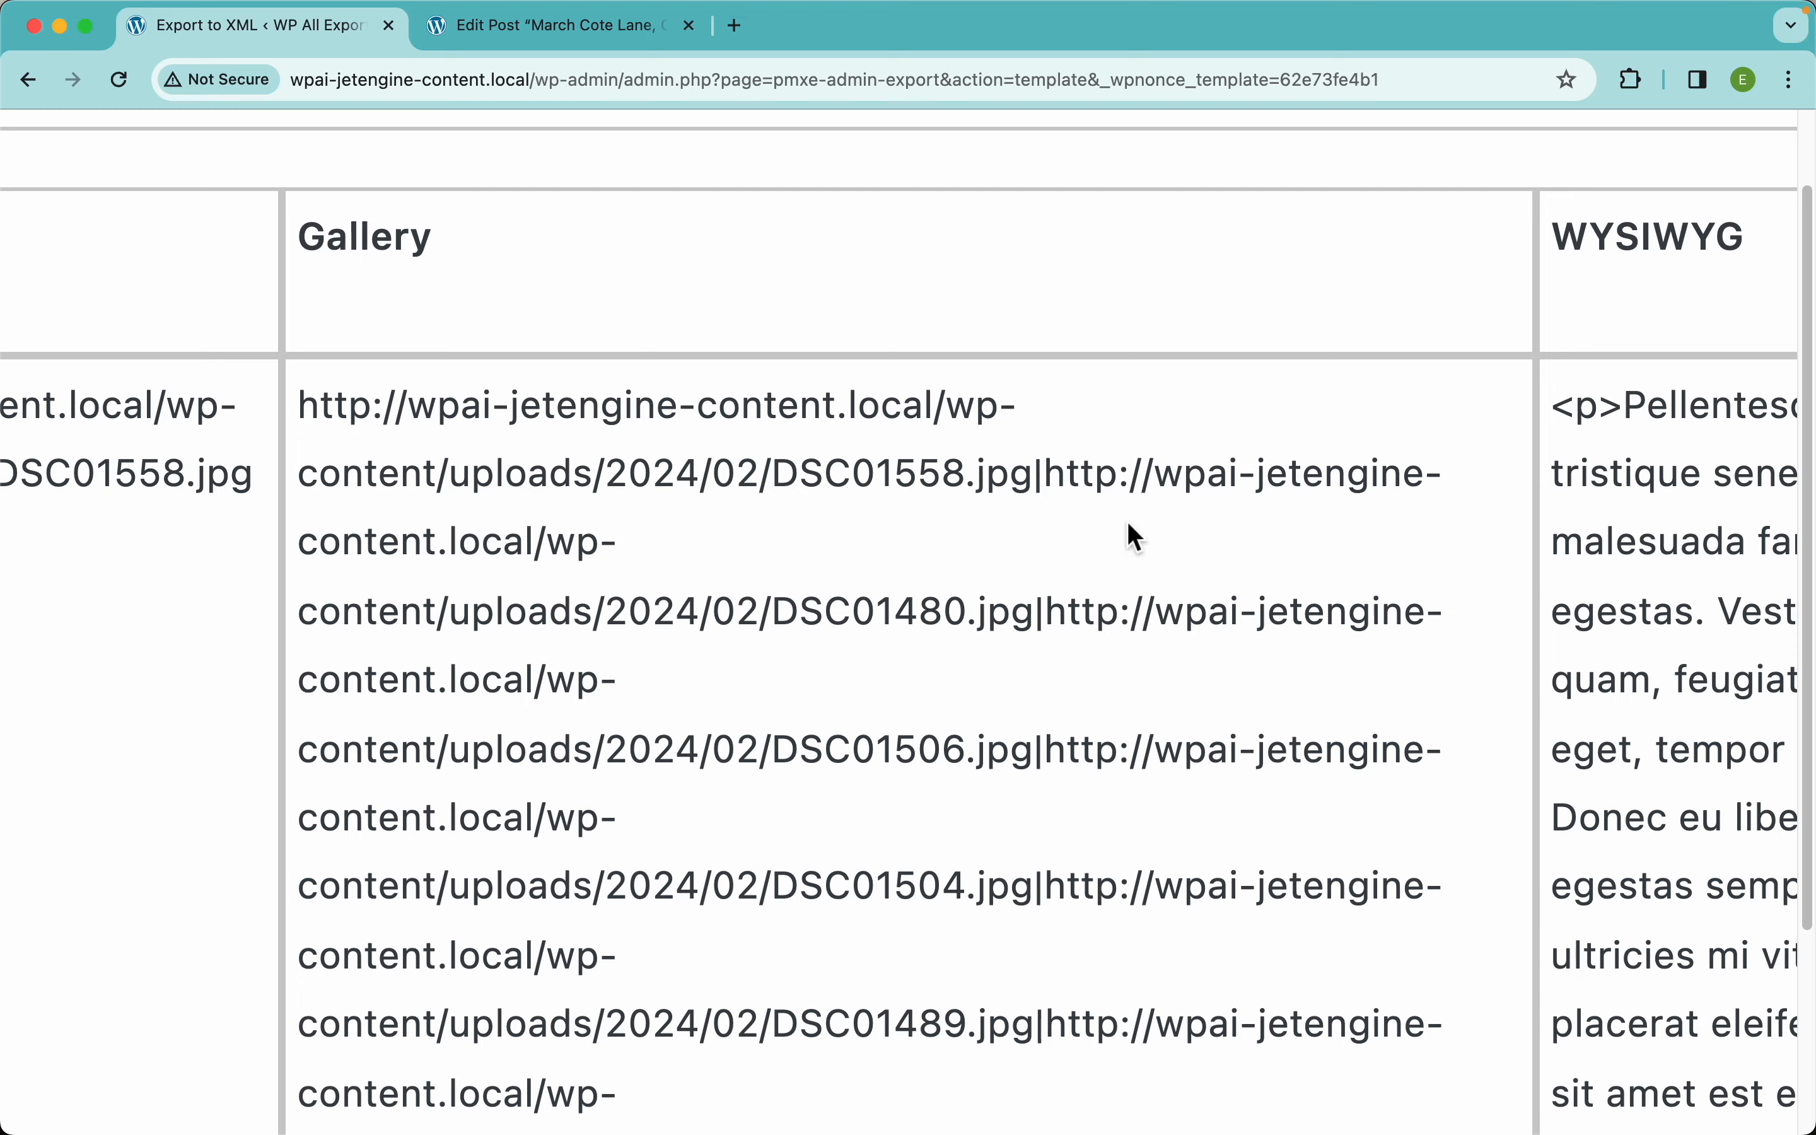
pyautogui.scroll(-5, 1128, 523)
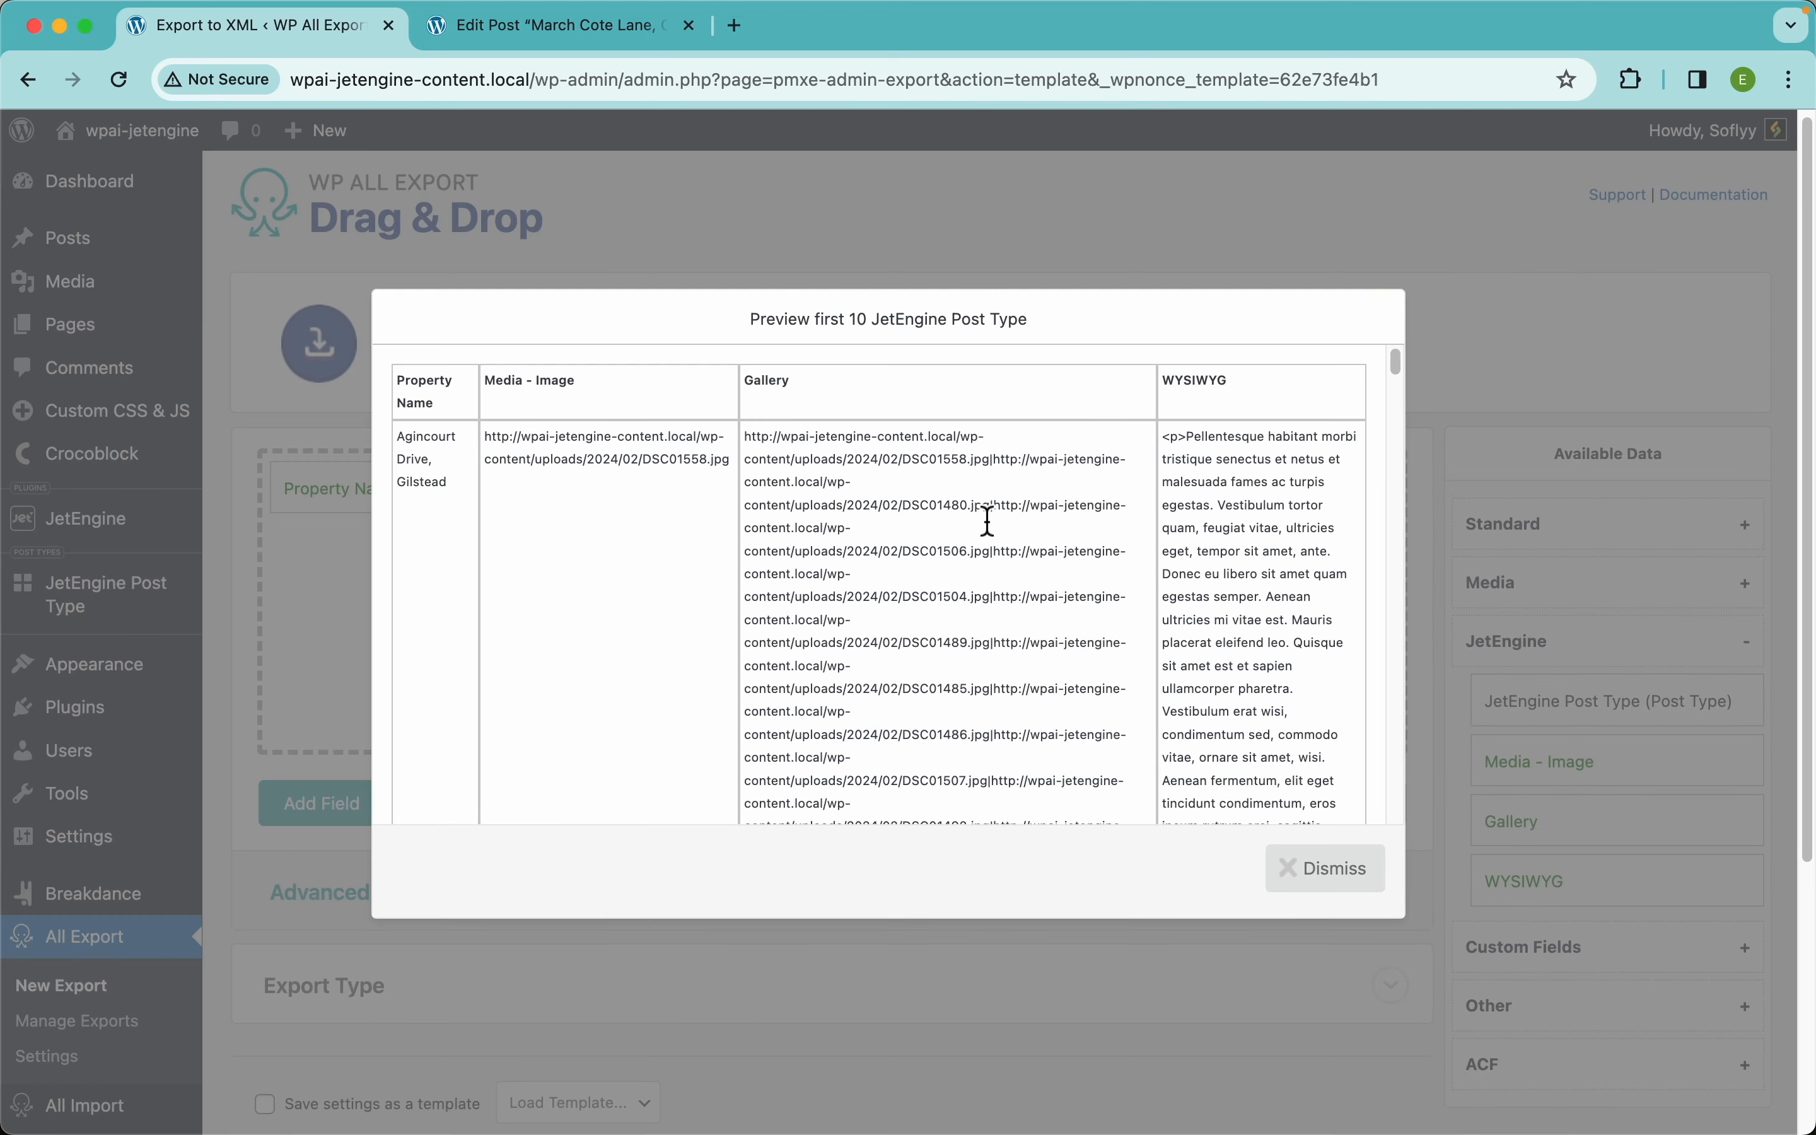
# - Open the Gallery export field for editing and start a PHP function replace_pipes ($data) in its function editor
pyautogui.click(1328, 878)
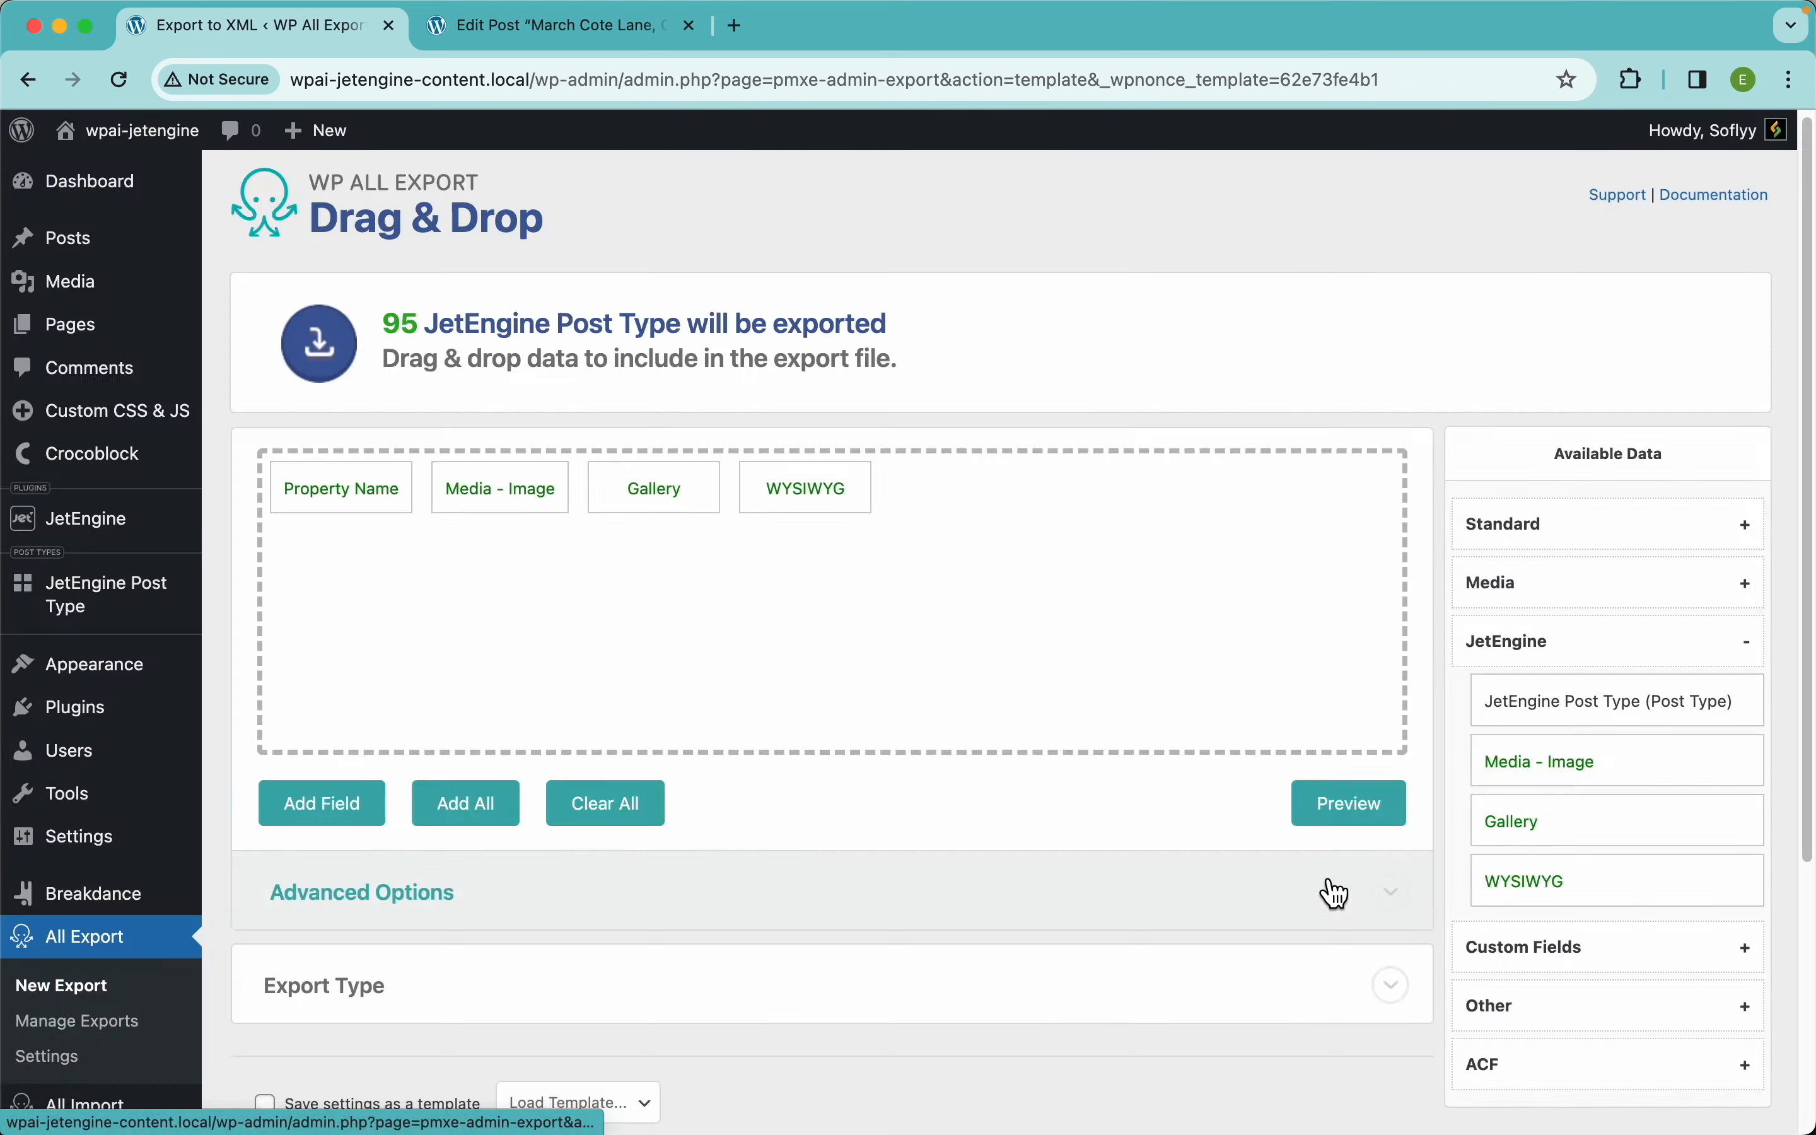
pyautogui.click(679, 489)
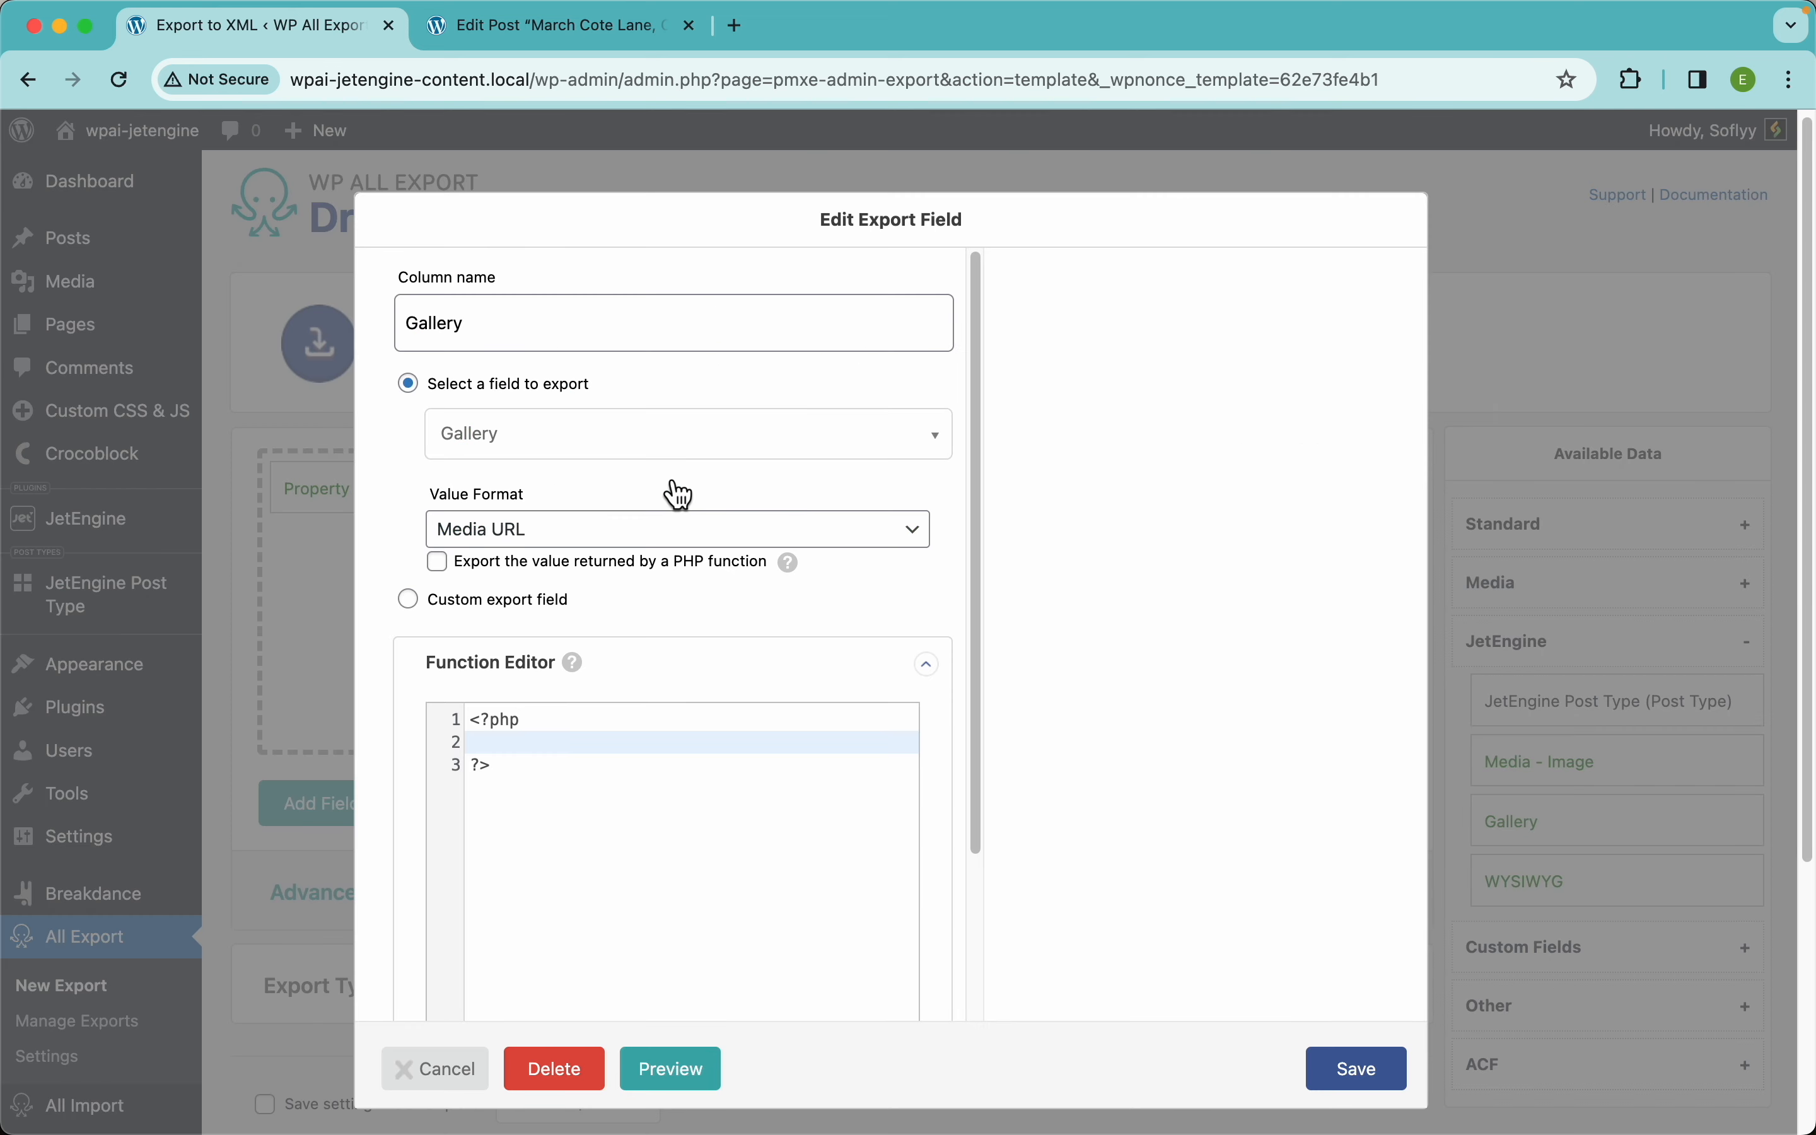
pyautogui.click(506, 741)
pyautogui.press('Return')
pyautogui.press('Return')
pyautogui.click(471, 765)
pyautogui.write('function')
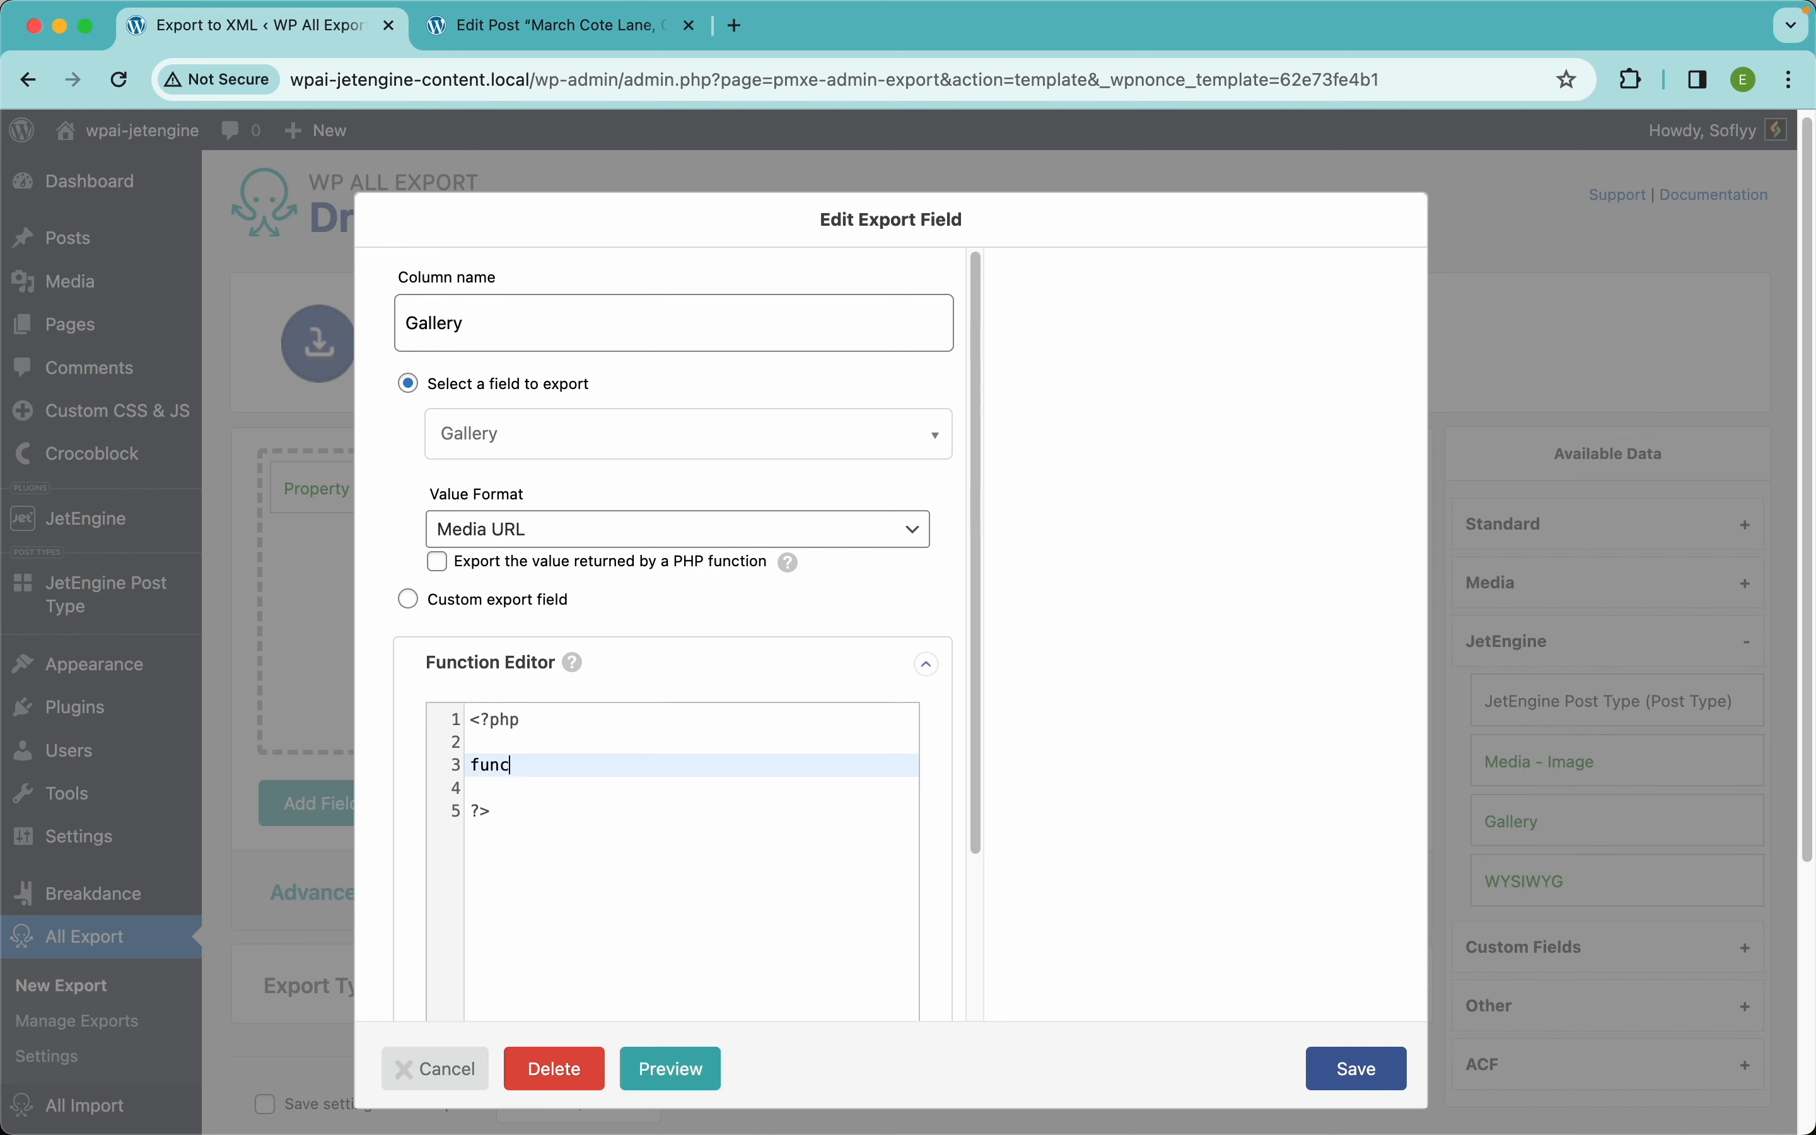
pyautogui.write('replace_pipes ($data')
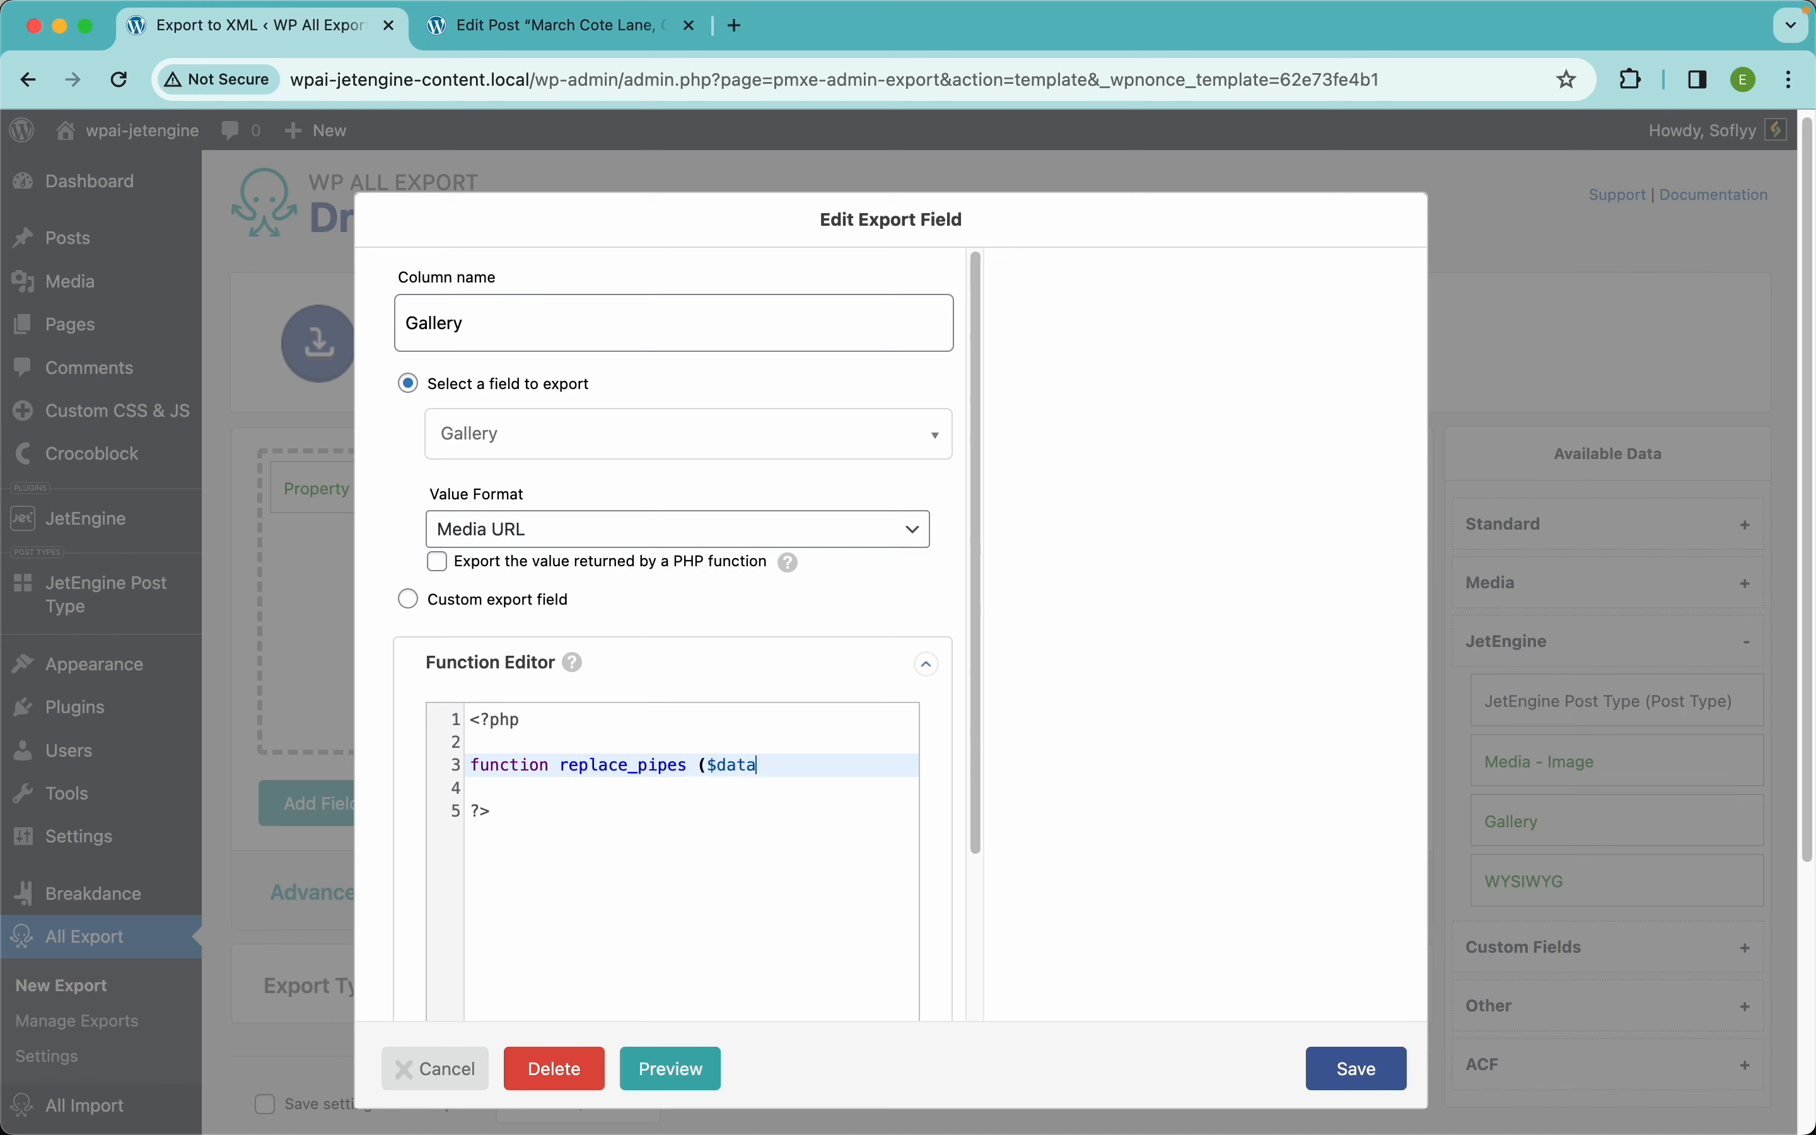
pyautogui.write(') {')
# - Complete the replace_pipes function with return str_replace ("|", ", ", $data); and save the functions
pyautogui.press('Return')
pyautogui.write('return str_replace ("|"')
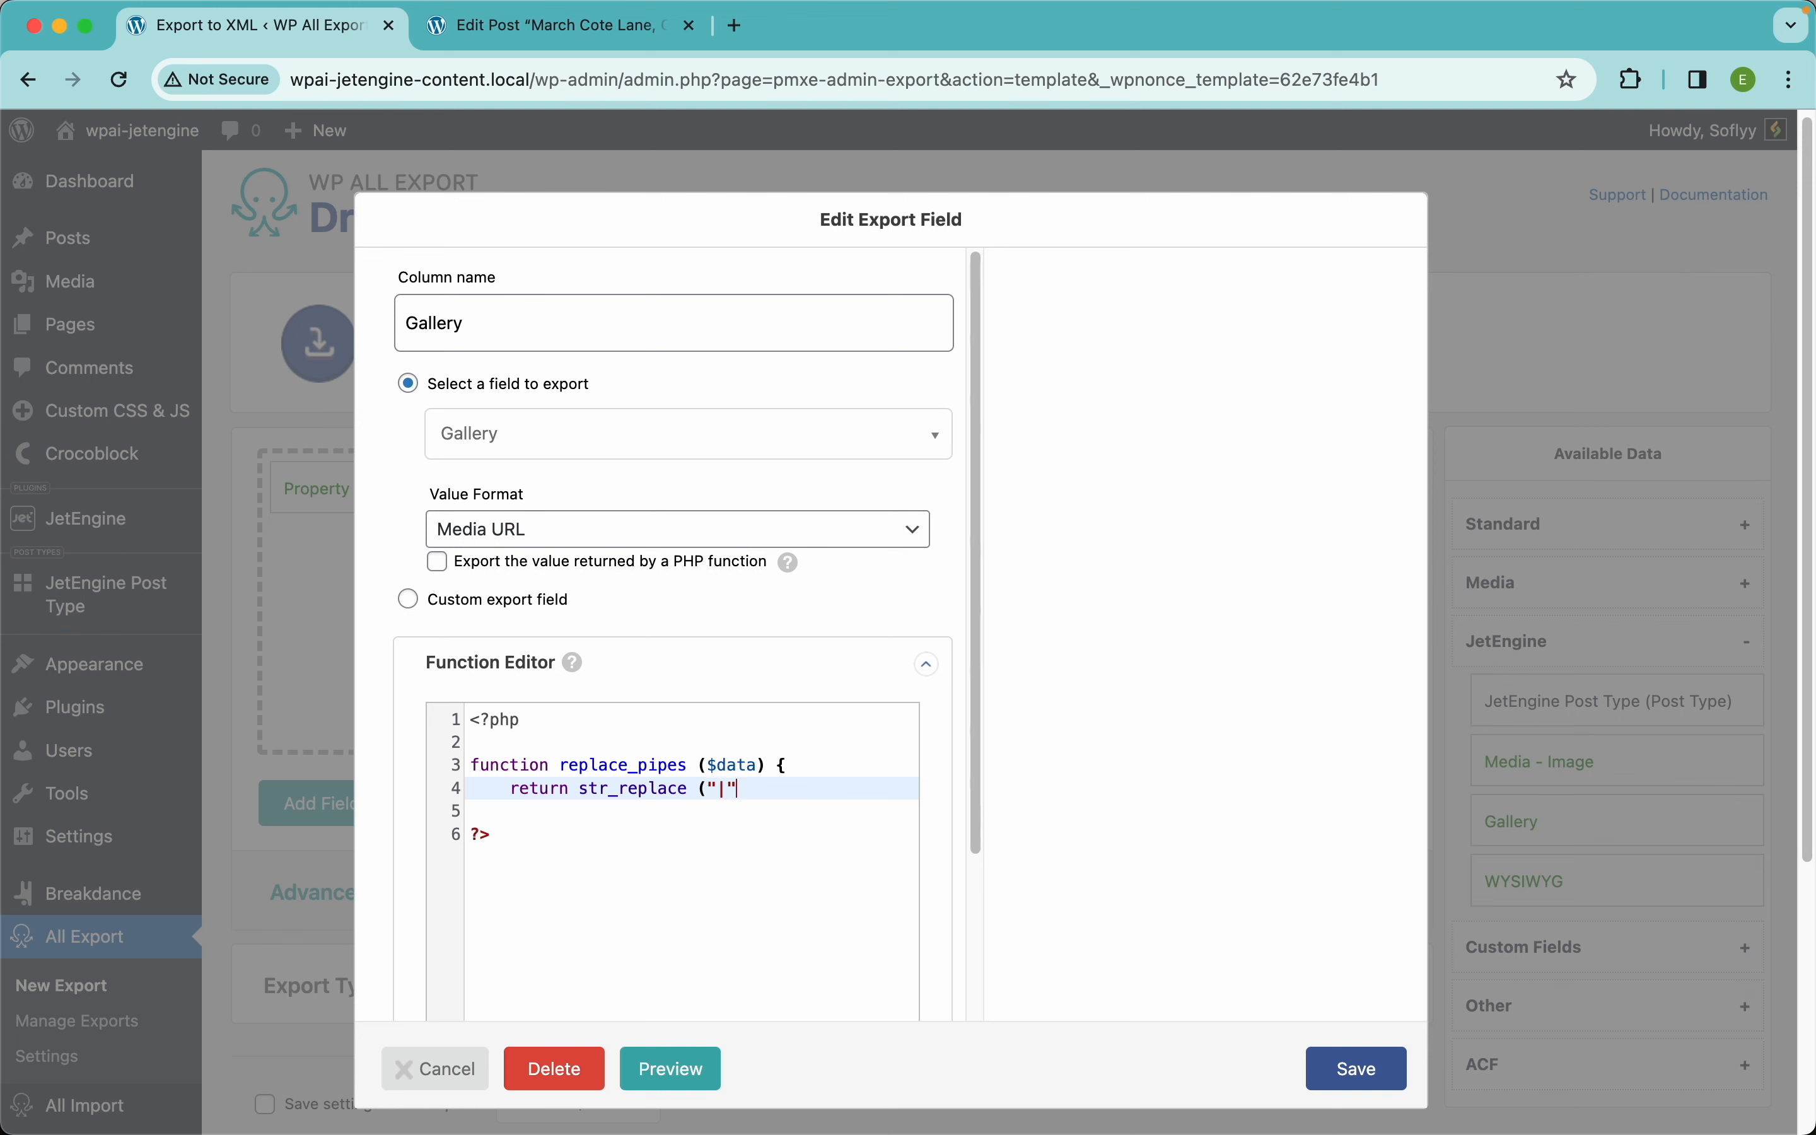
pyautogui.write(', ", ", $data);')
pyautogui.press('Return')
pyautogui.write('}')
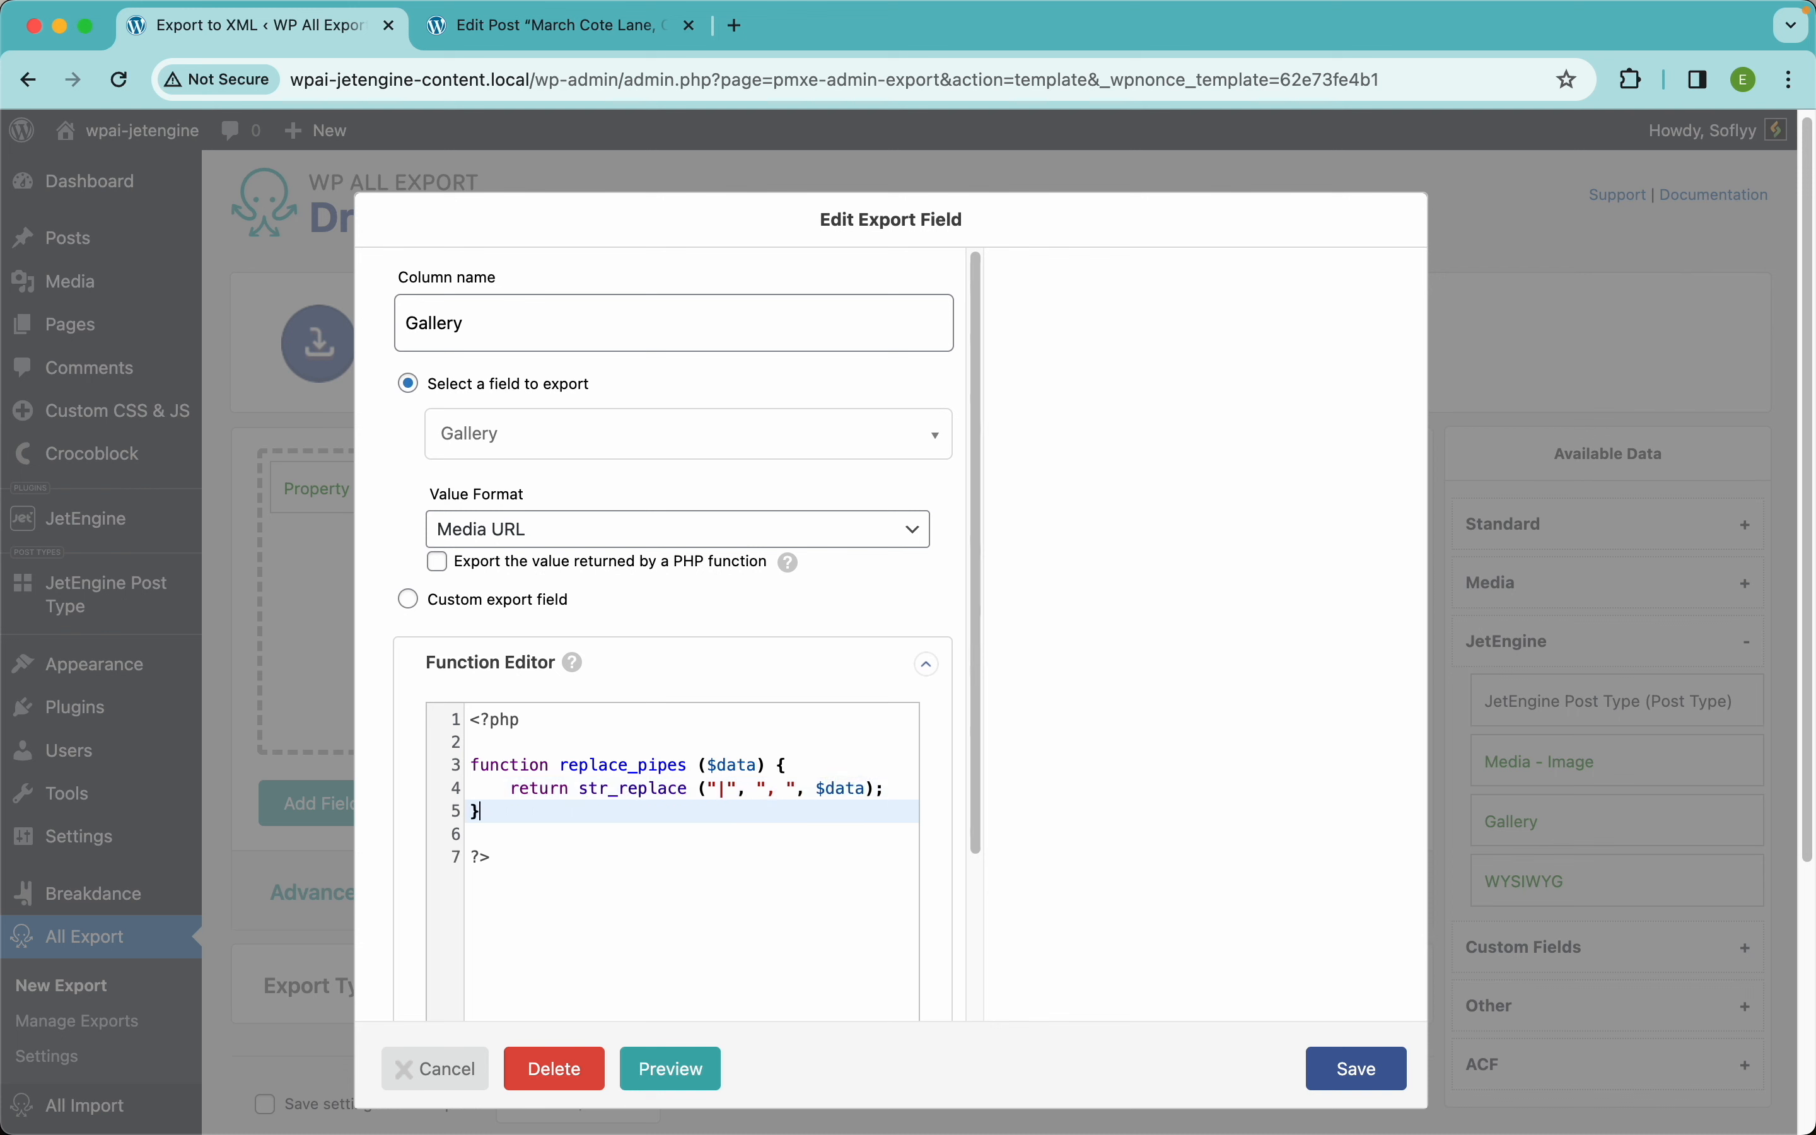
pyautogui.scroll(-3, 600, 902)
pyautogui.click(480, 974)
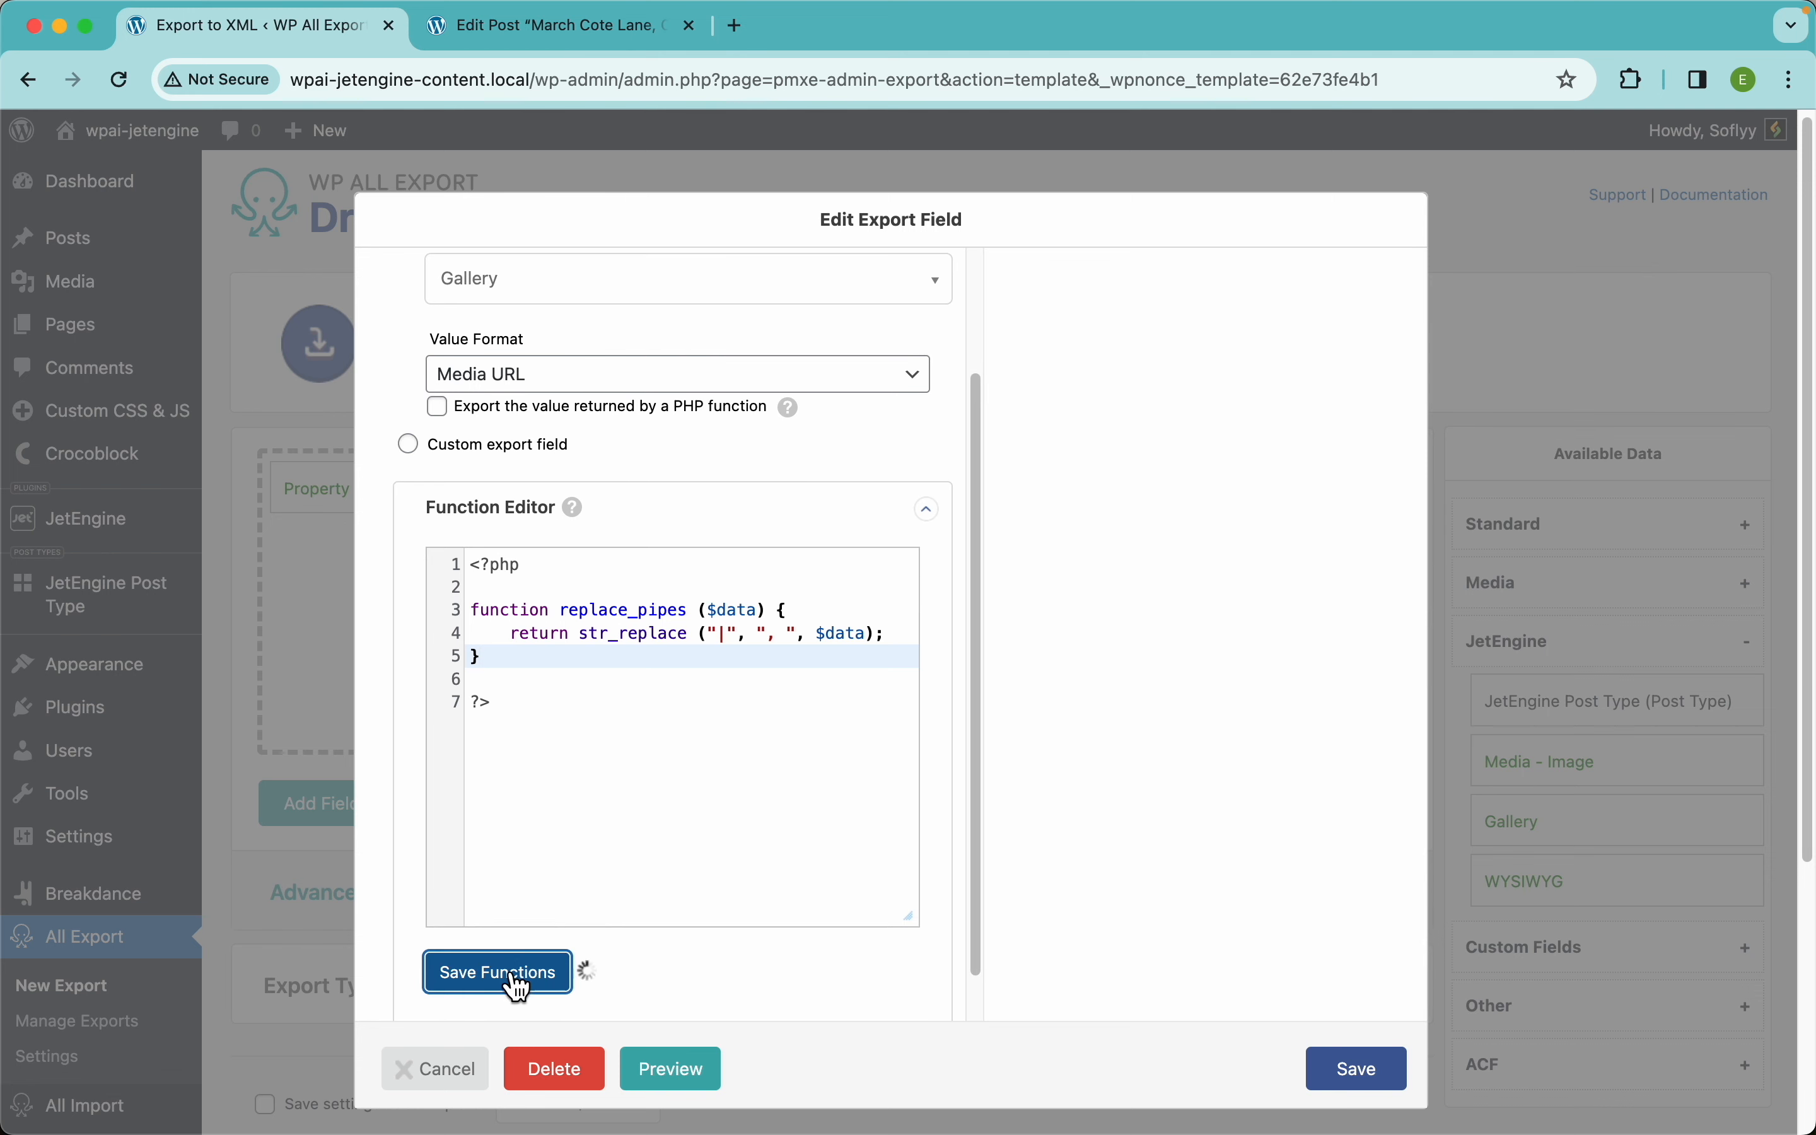
# - Export the Gallery field's value through the PHP function replace_pipes and save the field
pyautogui.doubleClick(620, 612)
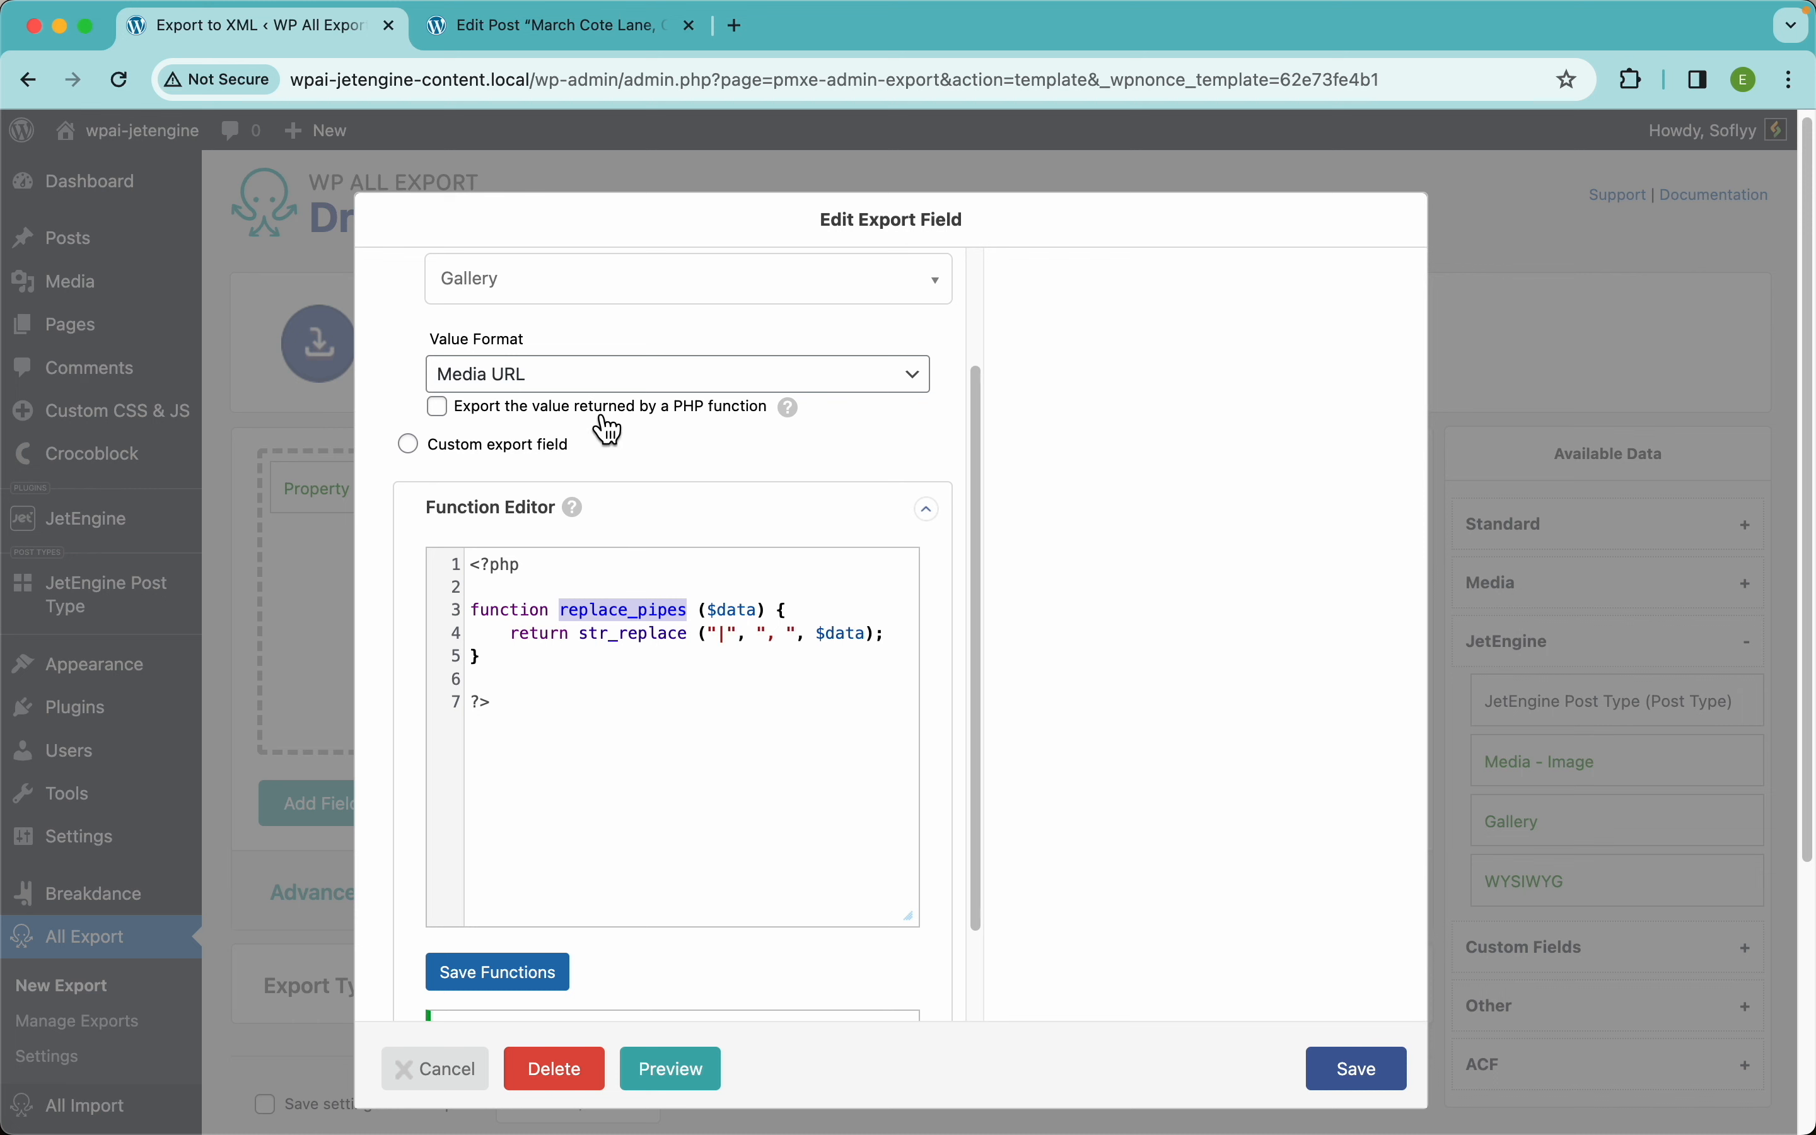
pyautogui.click(611, 429)
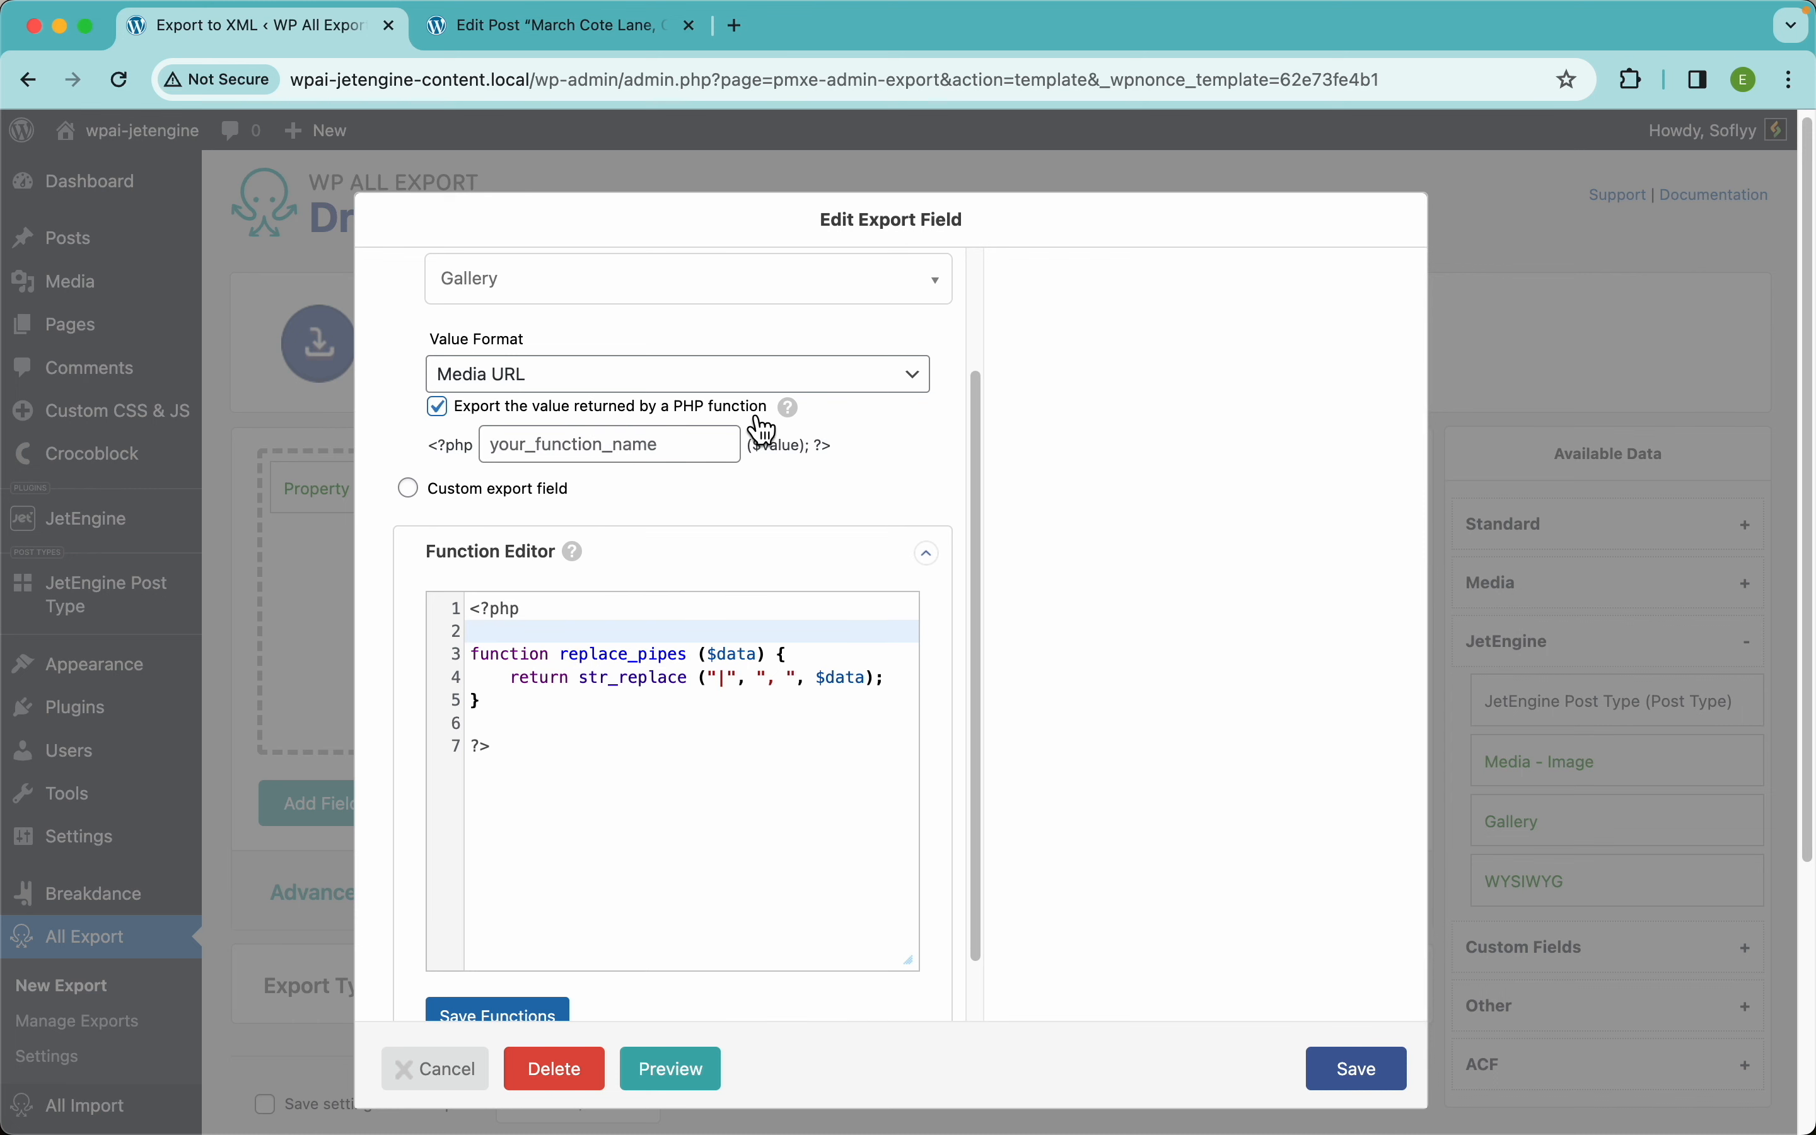
pyautogui.click(692, 446)
pyautogui.press('super+v')
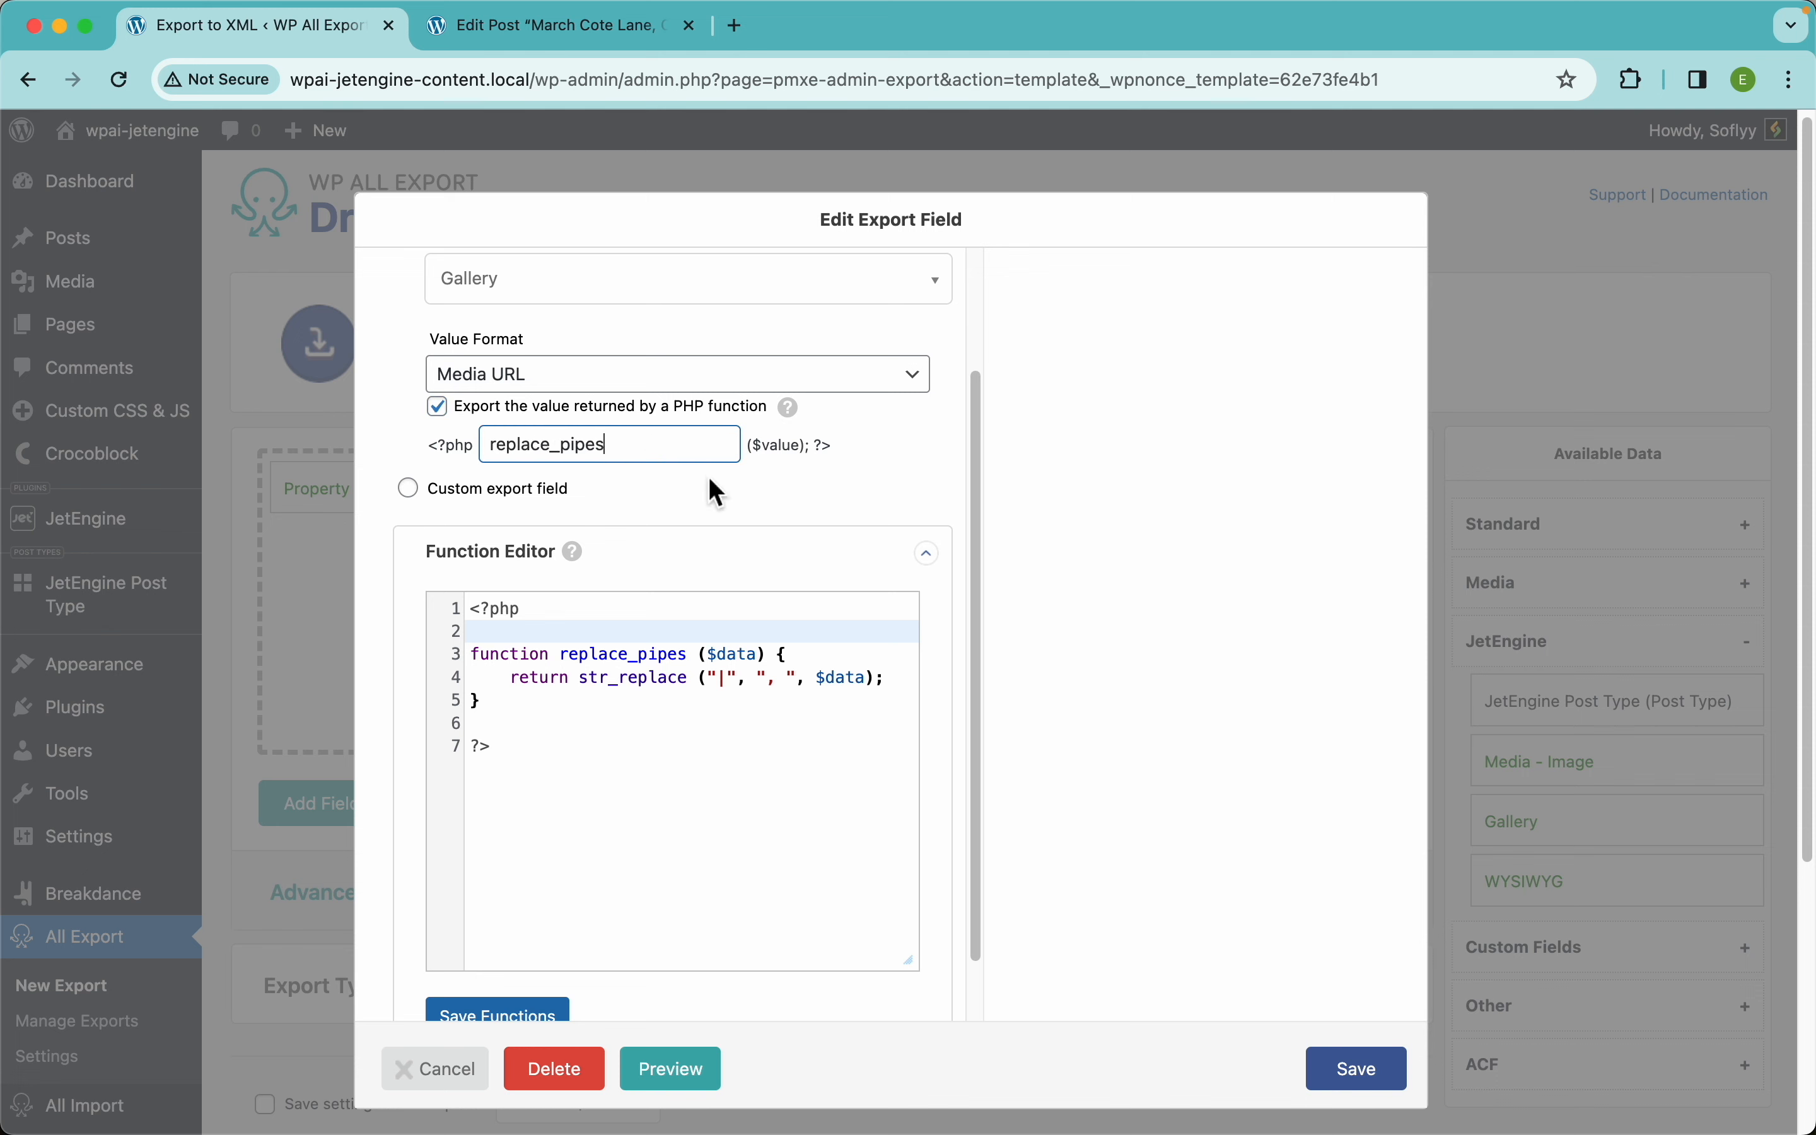
pyautogui.scroll(3, 710, 477)
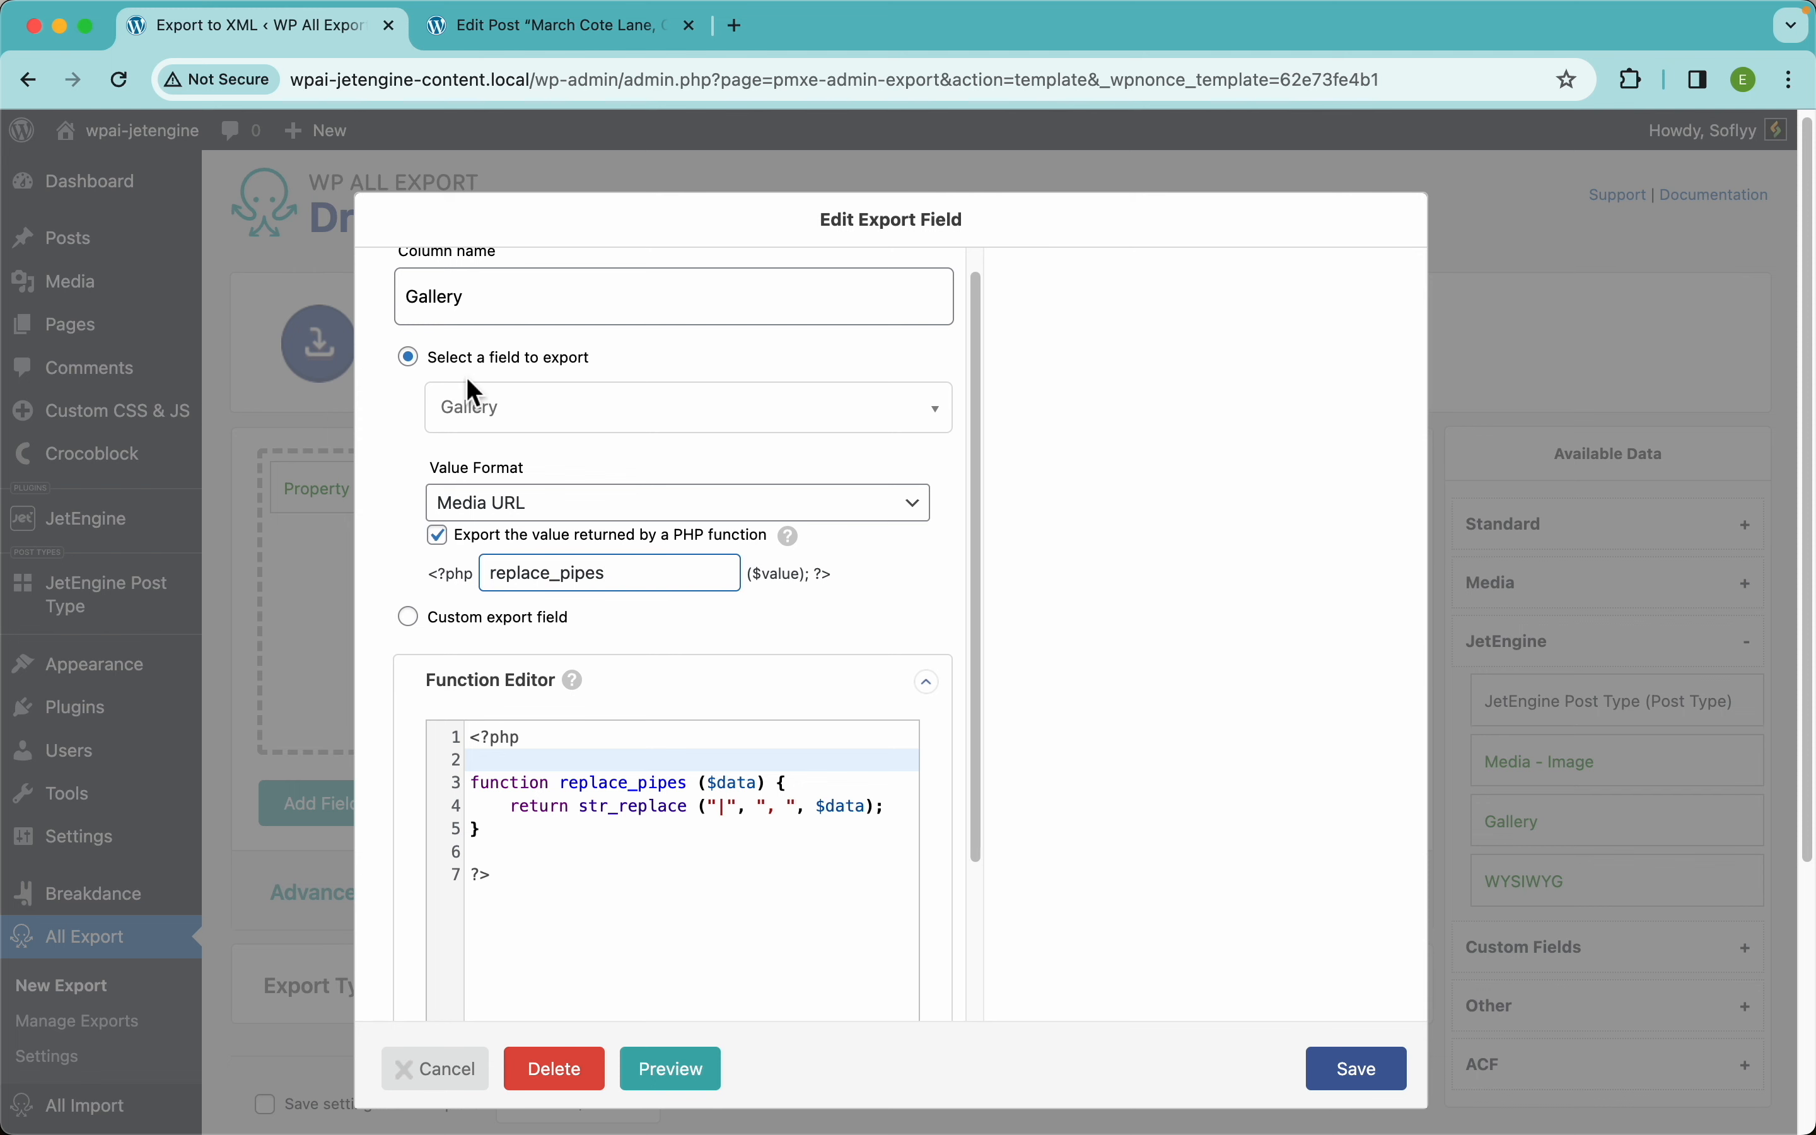
pyautogui.scroll(-4, 1050, 638)
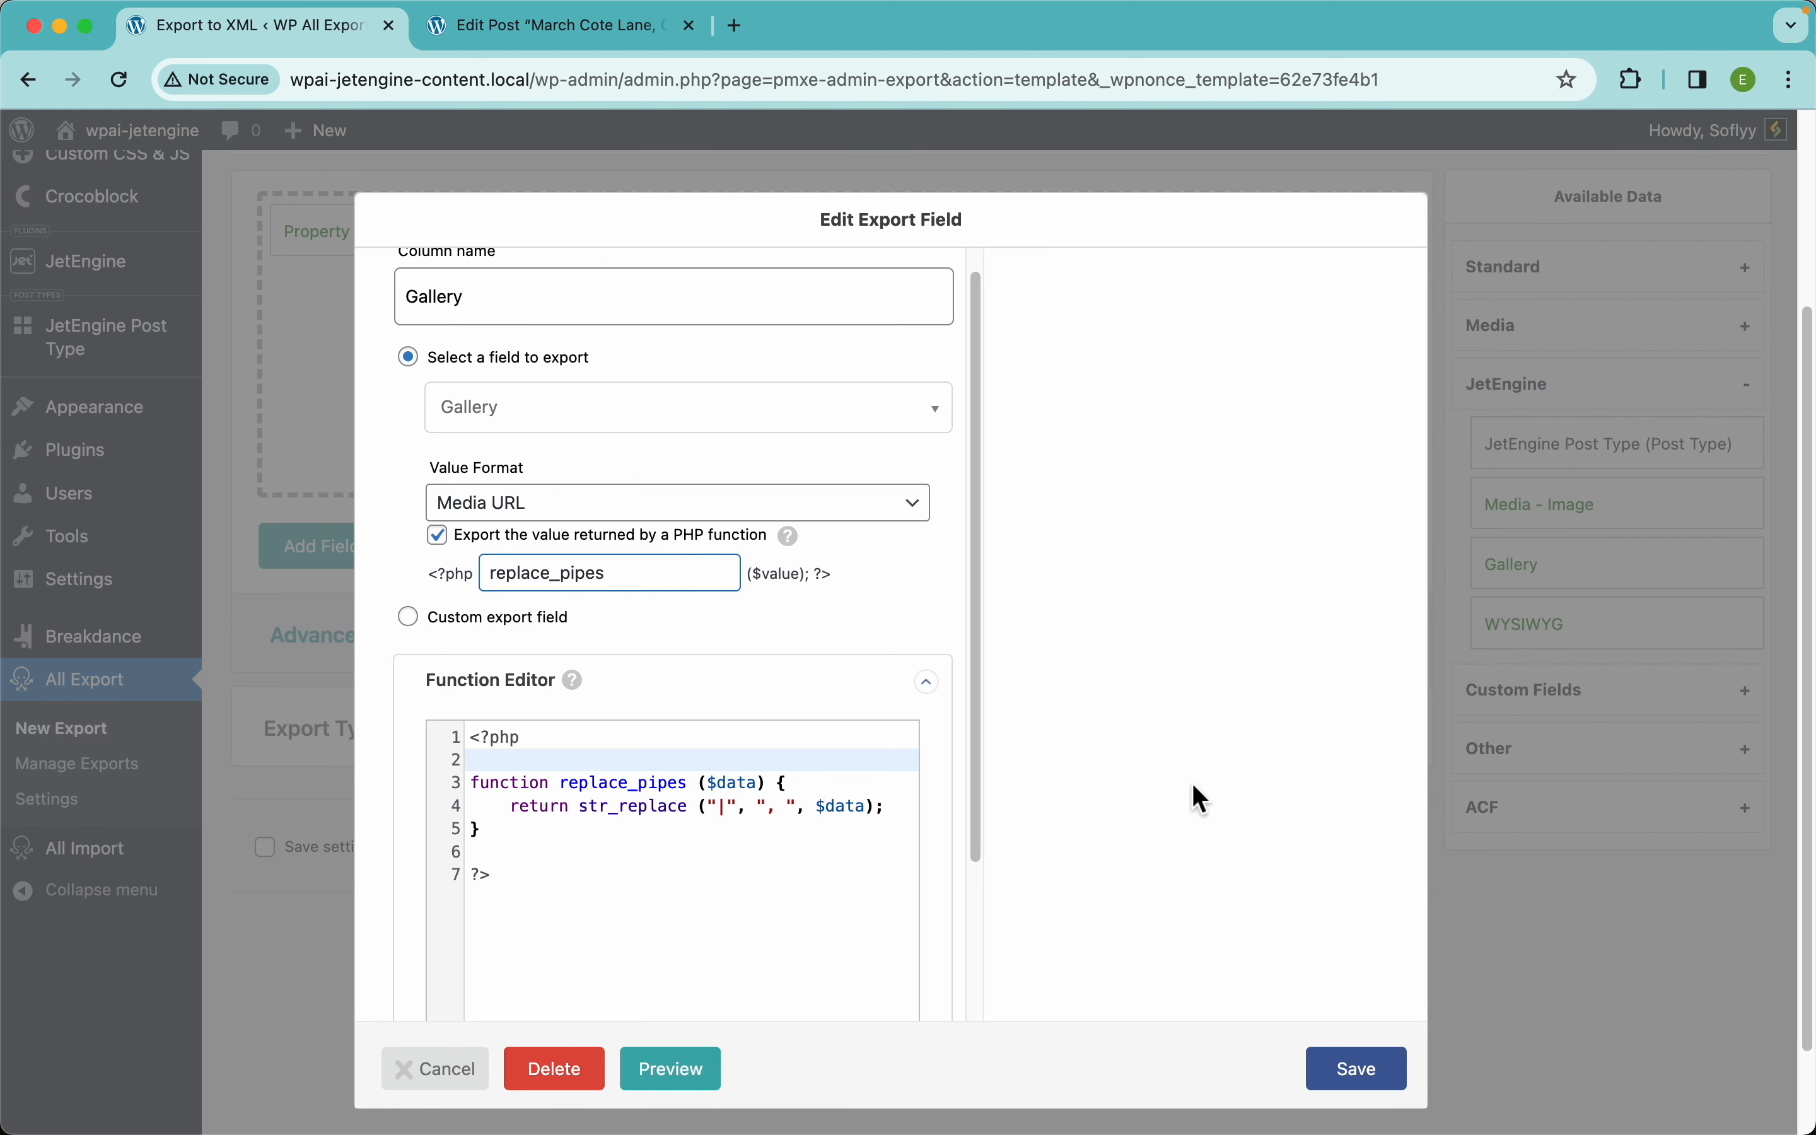
pyautogui.click(1359, 1072)
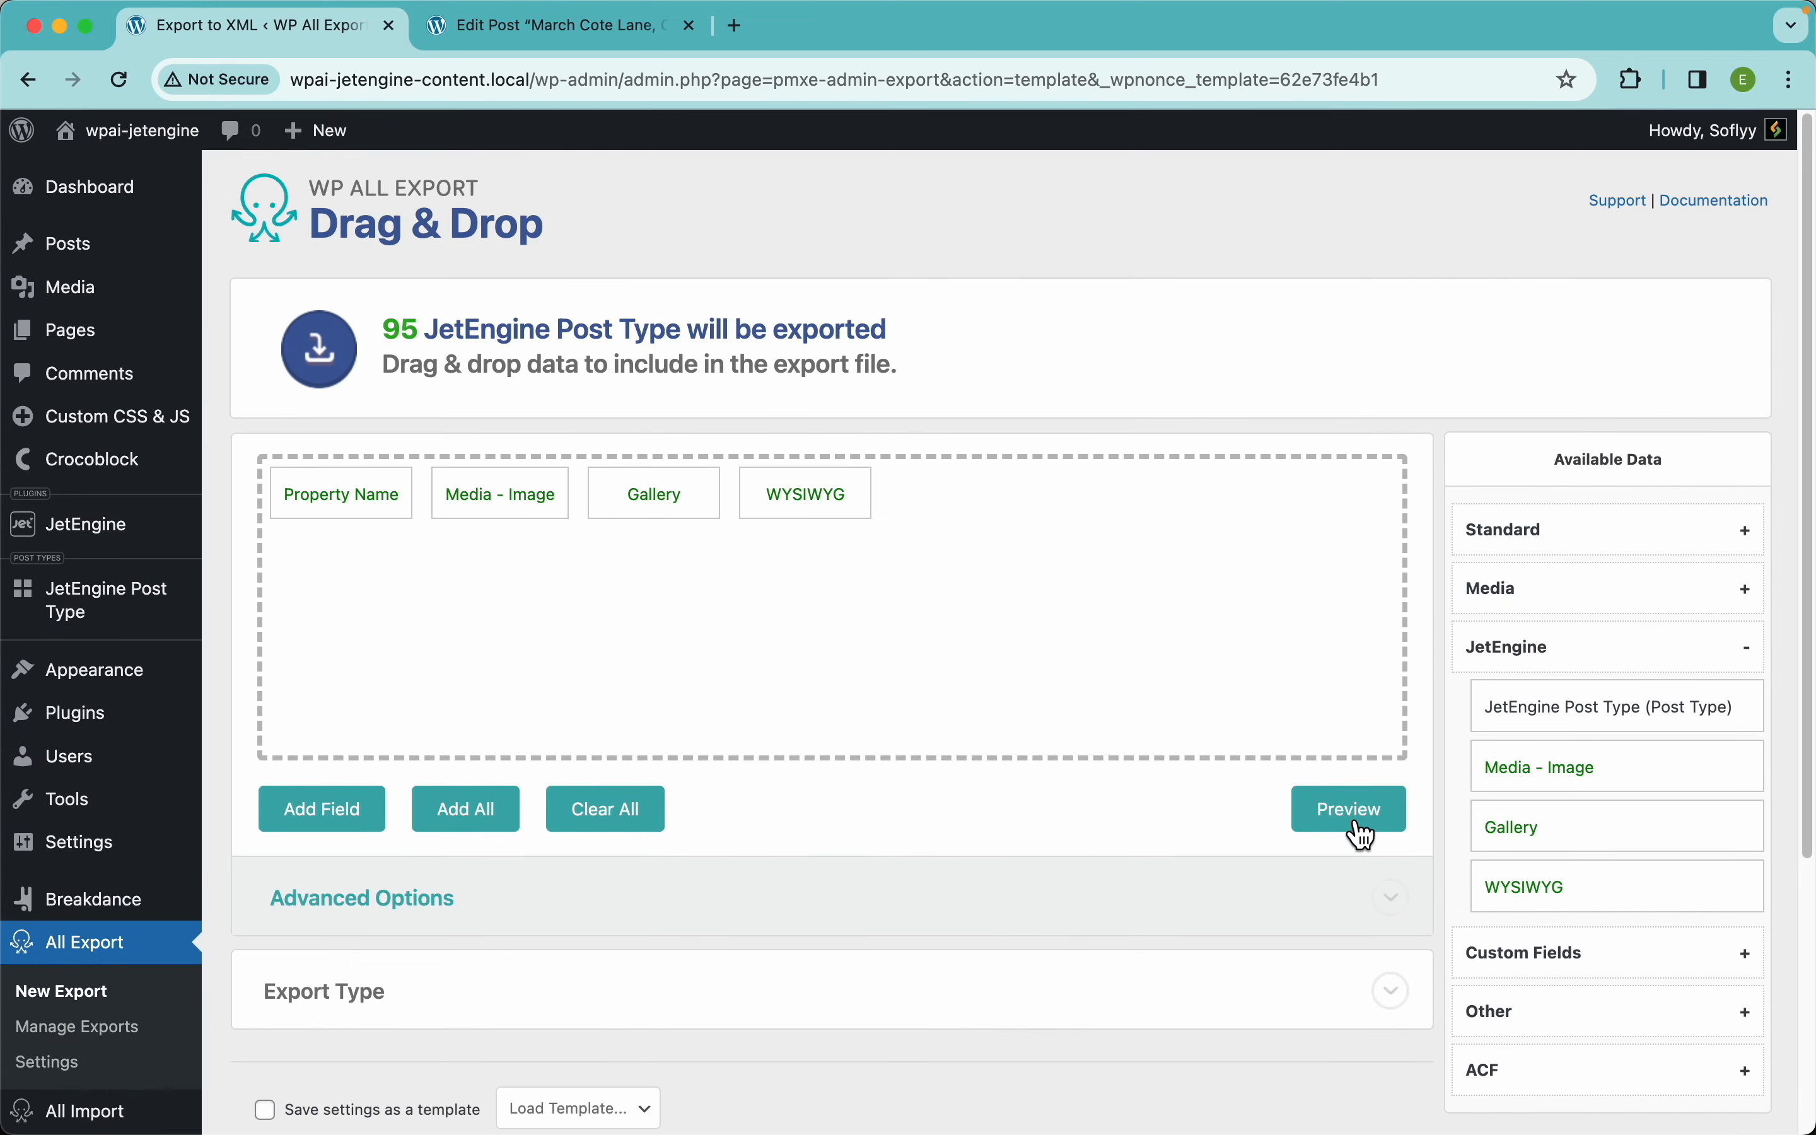
# - Preview the export data and check the separators between the image URLs in the Gallery column
pyautogui.click(1350, 809)
pyautogui.scroll(5, 885, 462)
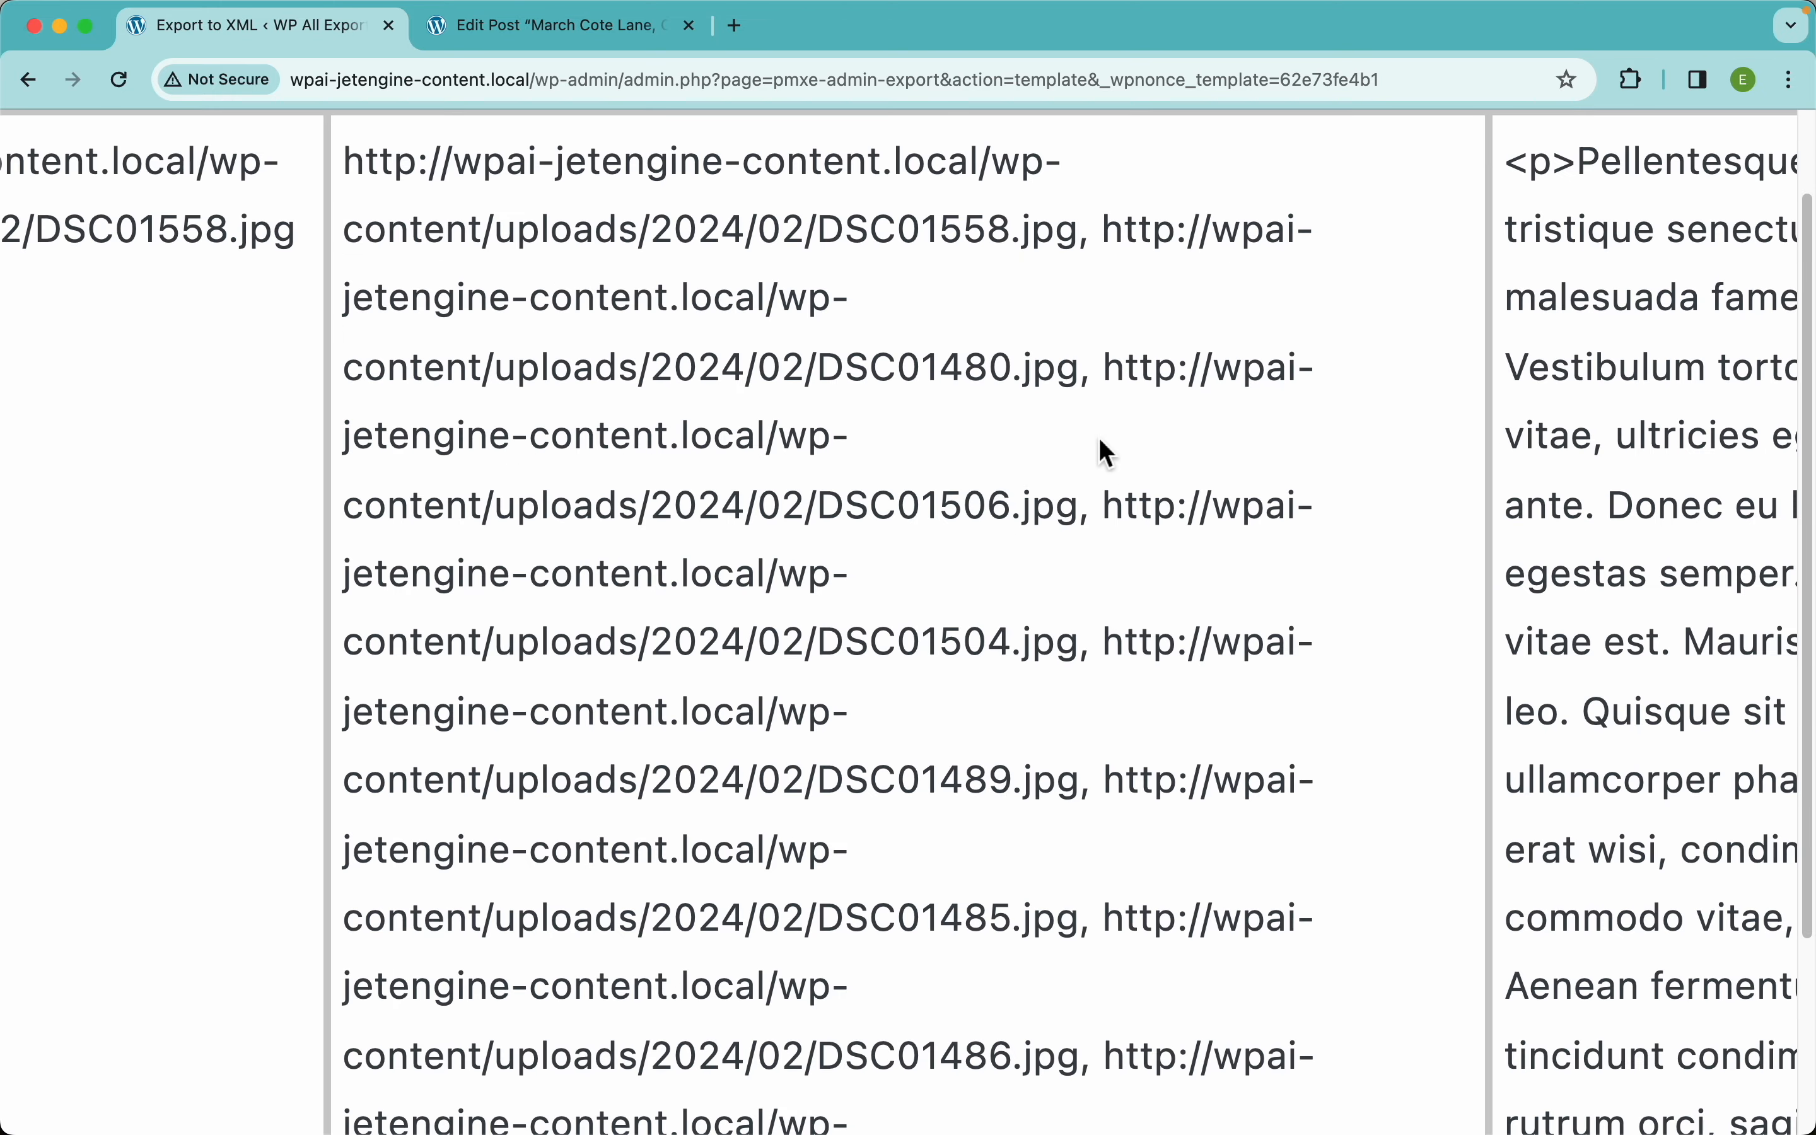
pyautogui.scroll(3, 1100, 450)
pyautogui.moveTo(1100, 460); pyautogui.dragTo(1079, 460)
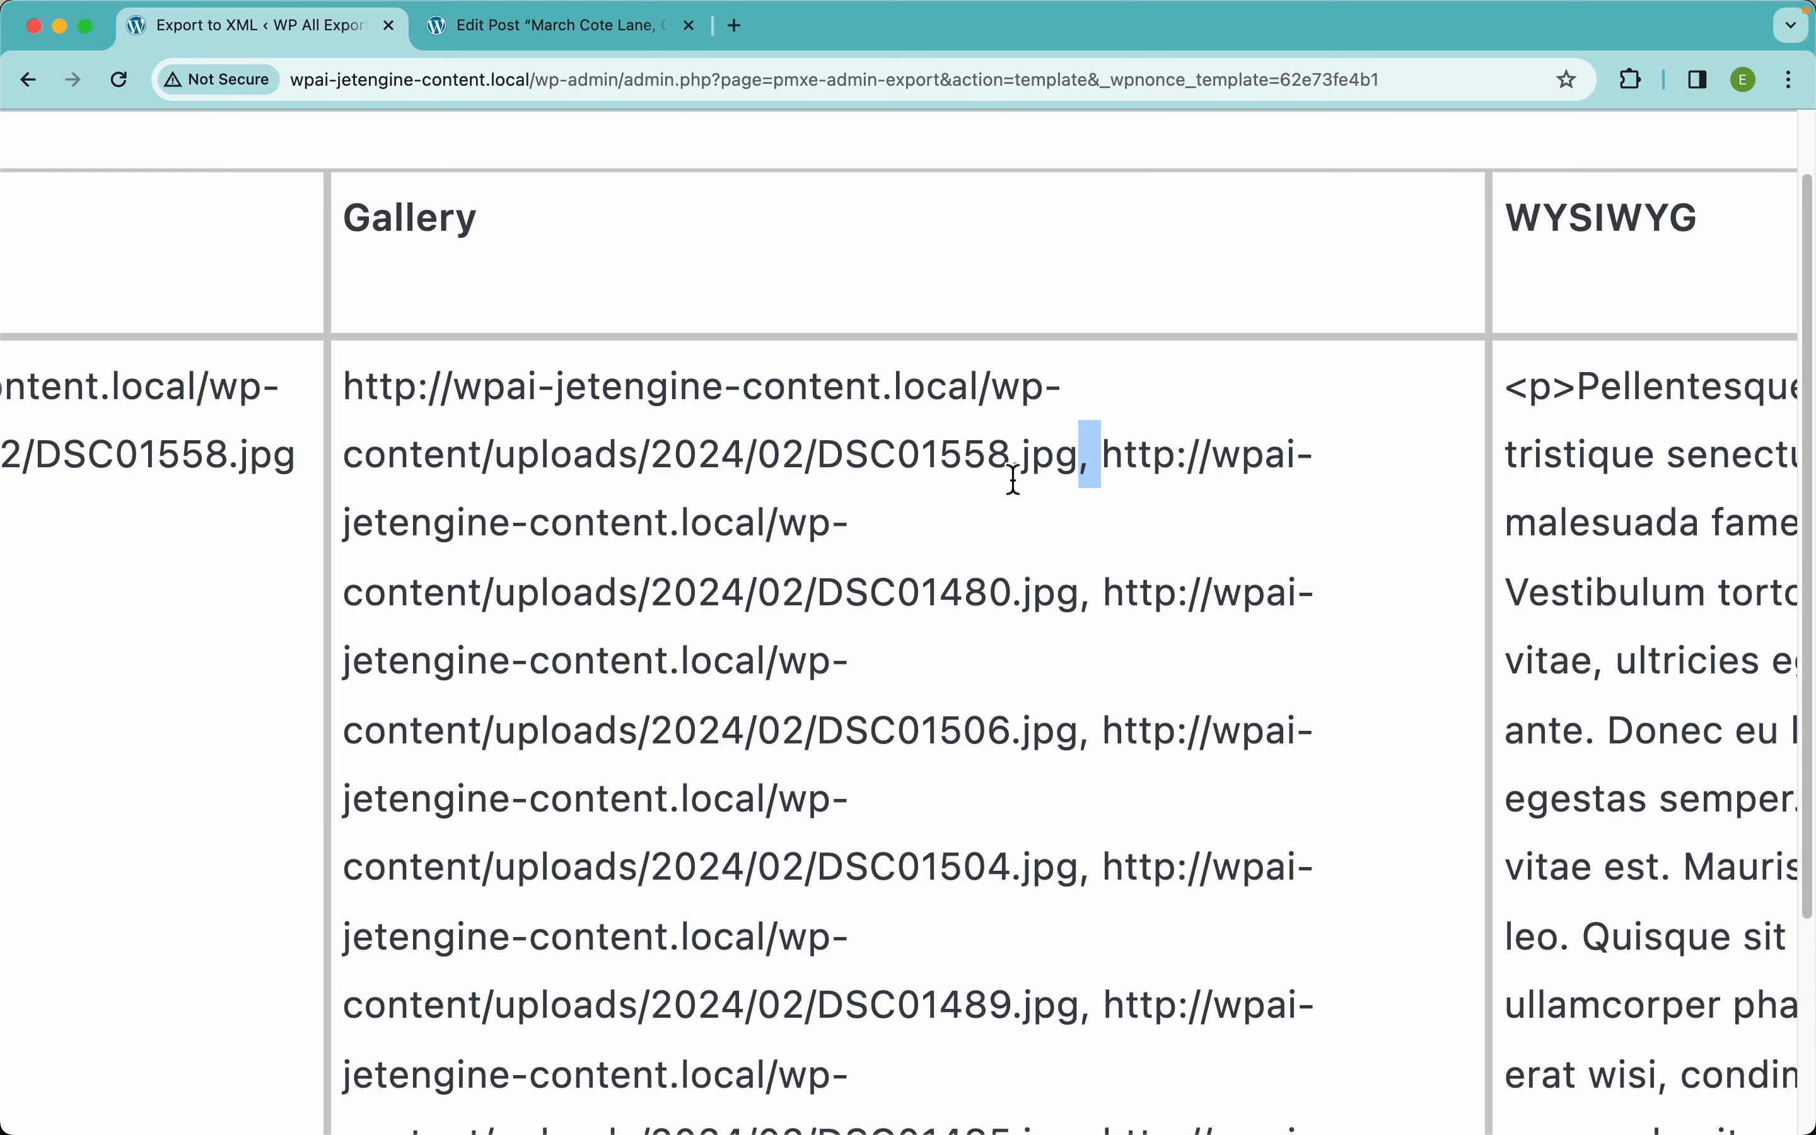
pyautogui.scroll(-5, 1009, 481)
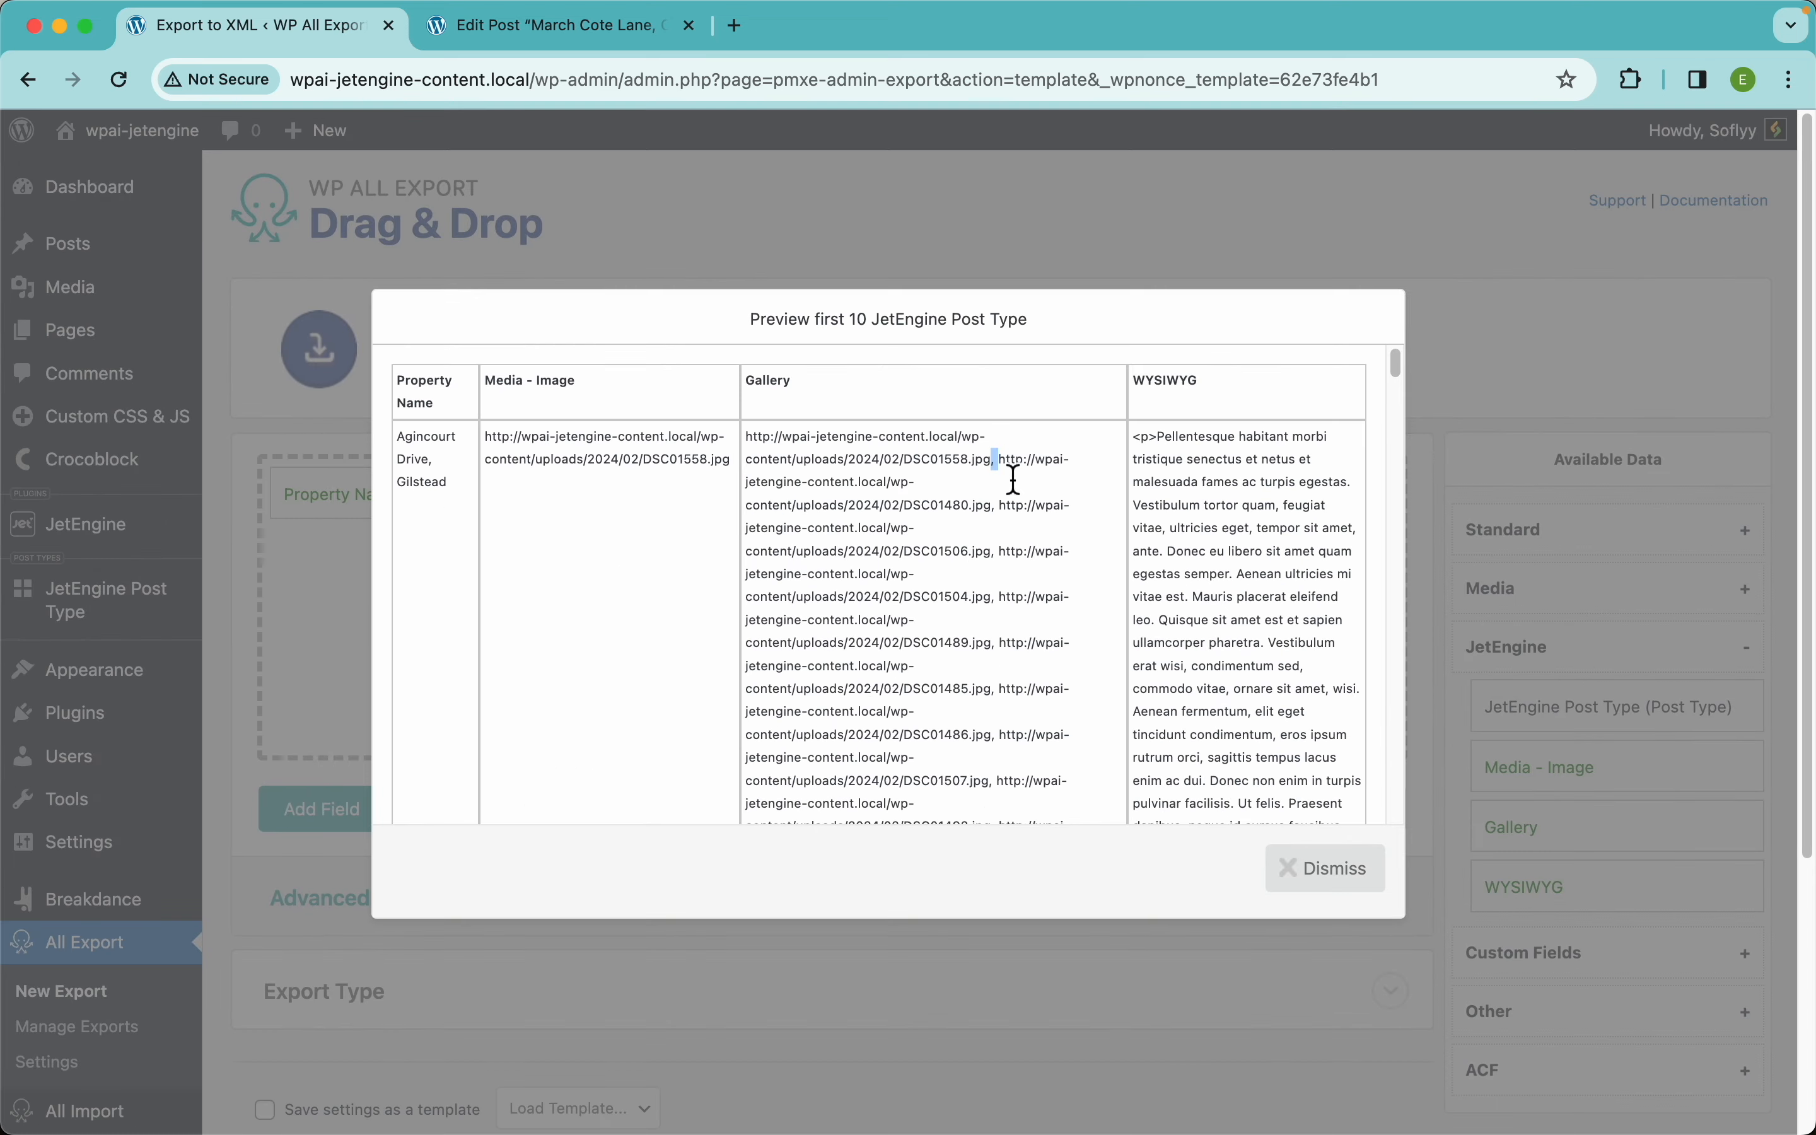
pyautogui.click(1344, 871)
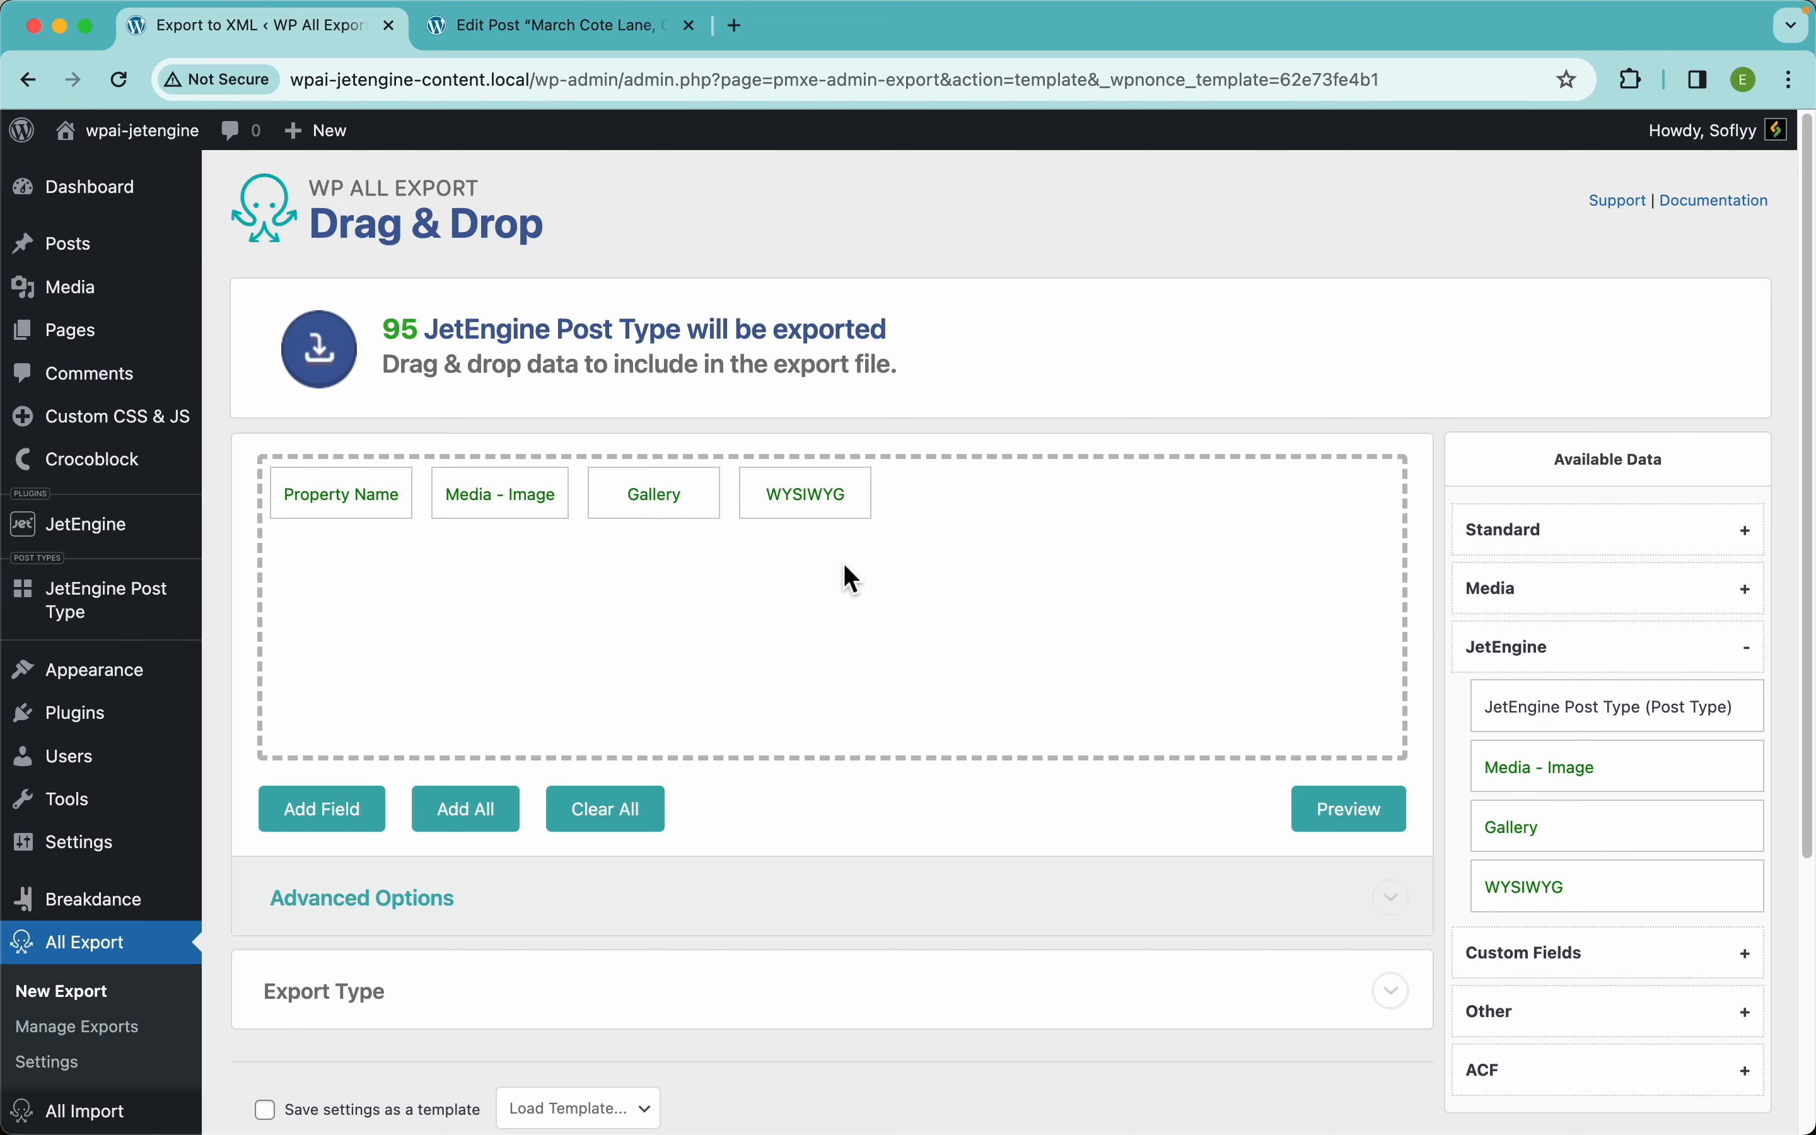
# - Expand the export type options and review the available spreadsheet file formats, keeping CSV File
pyautogui.scroll(-5, 800, 634)
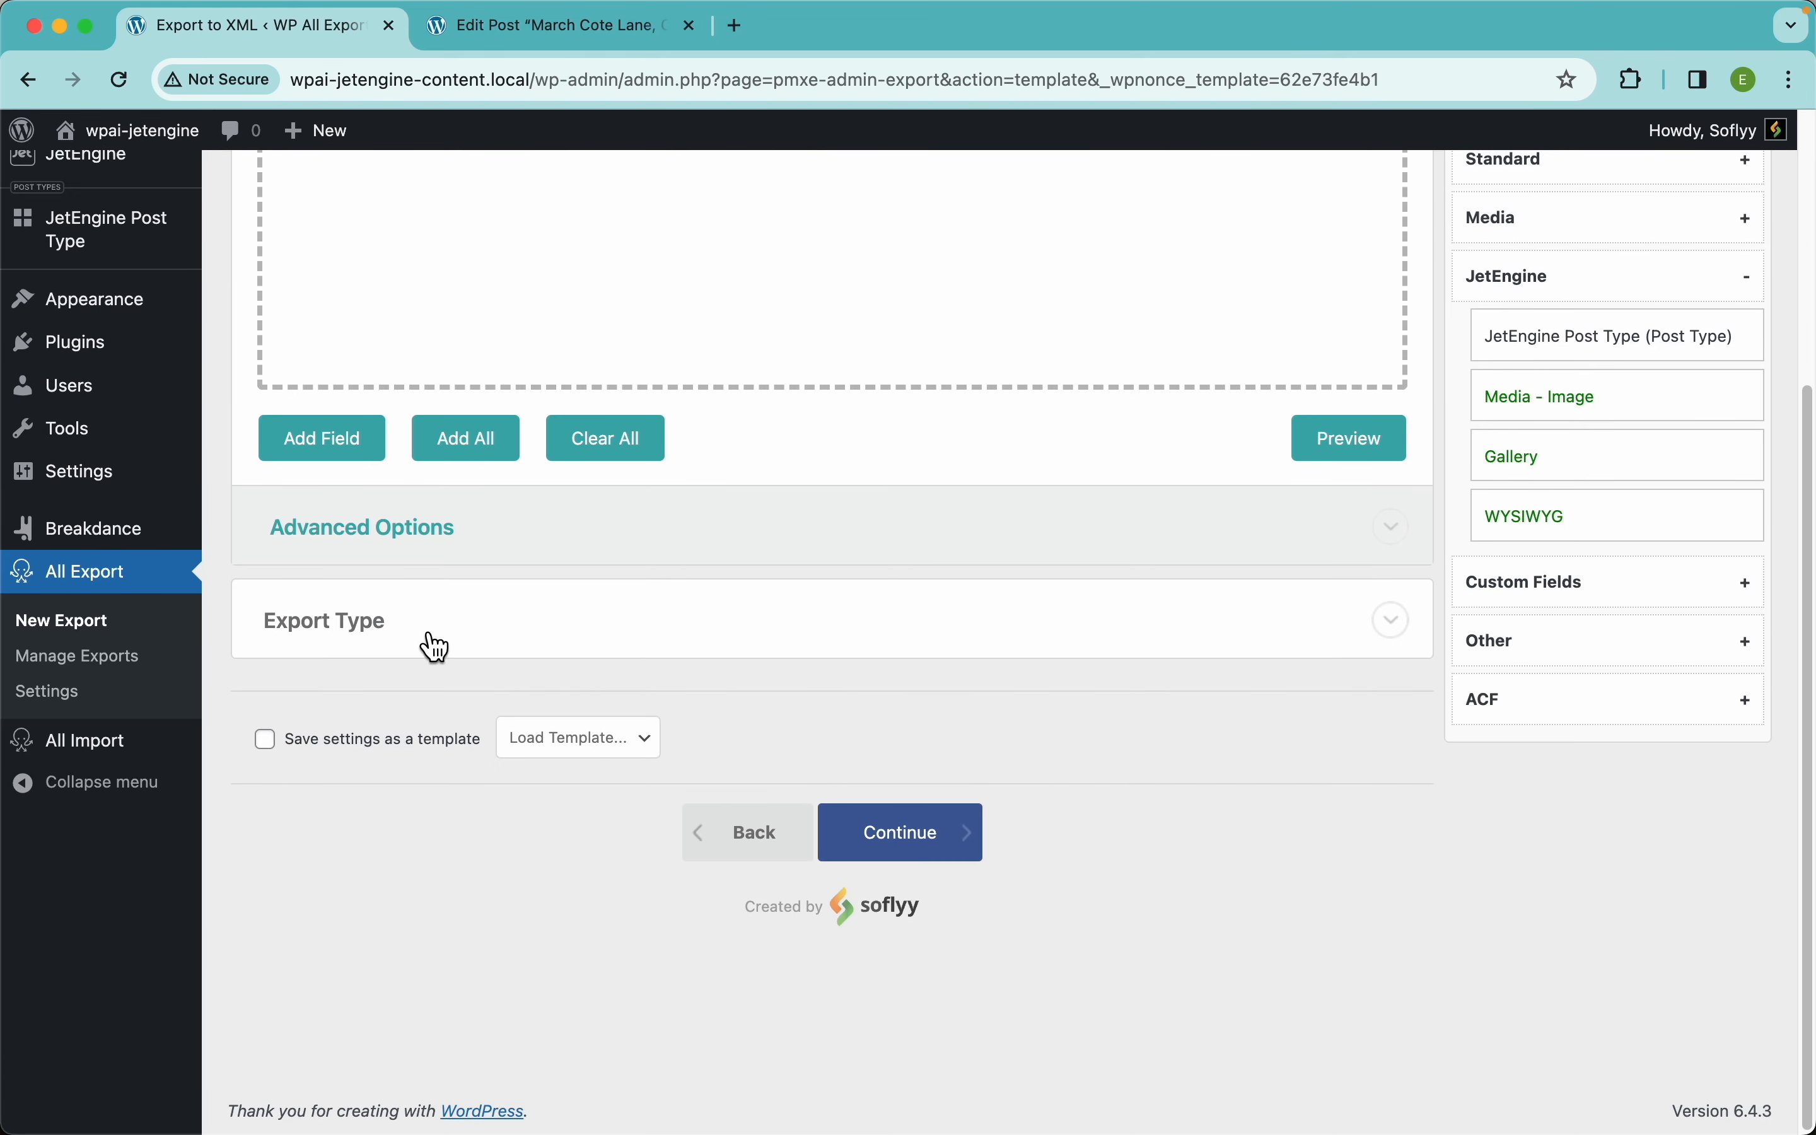
pyautogui.click(405, 646)
pyautogui.scroll(-2, 888, 634)
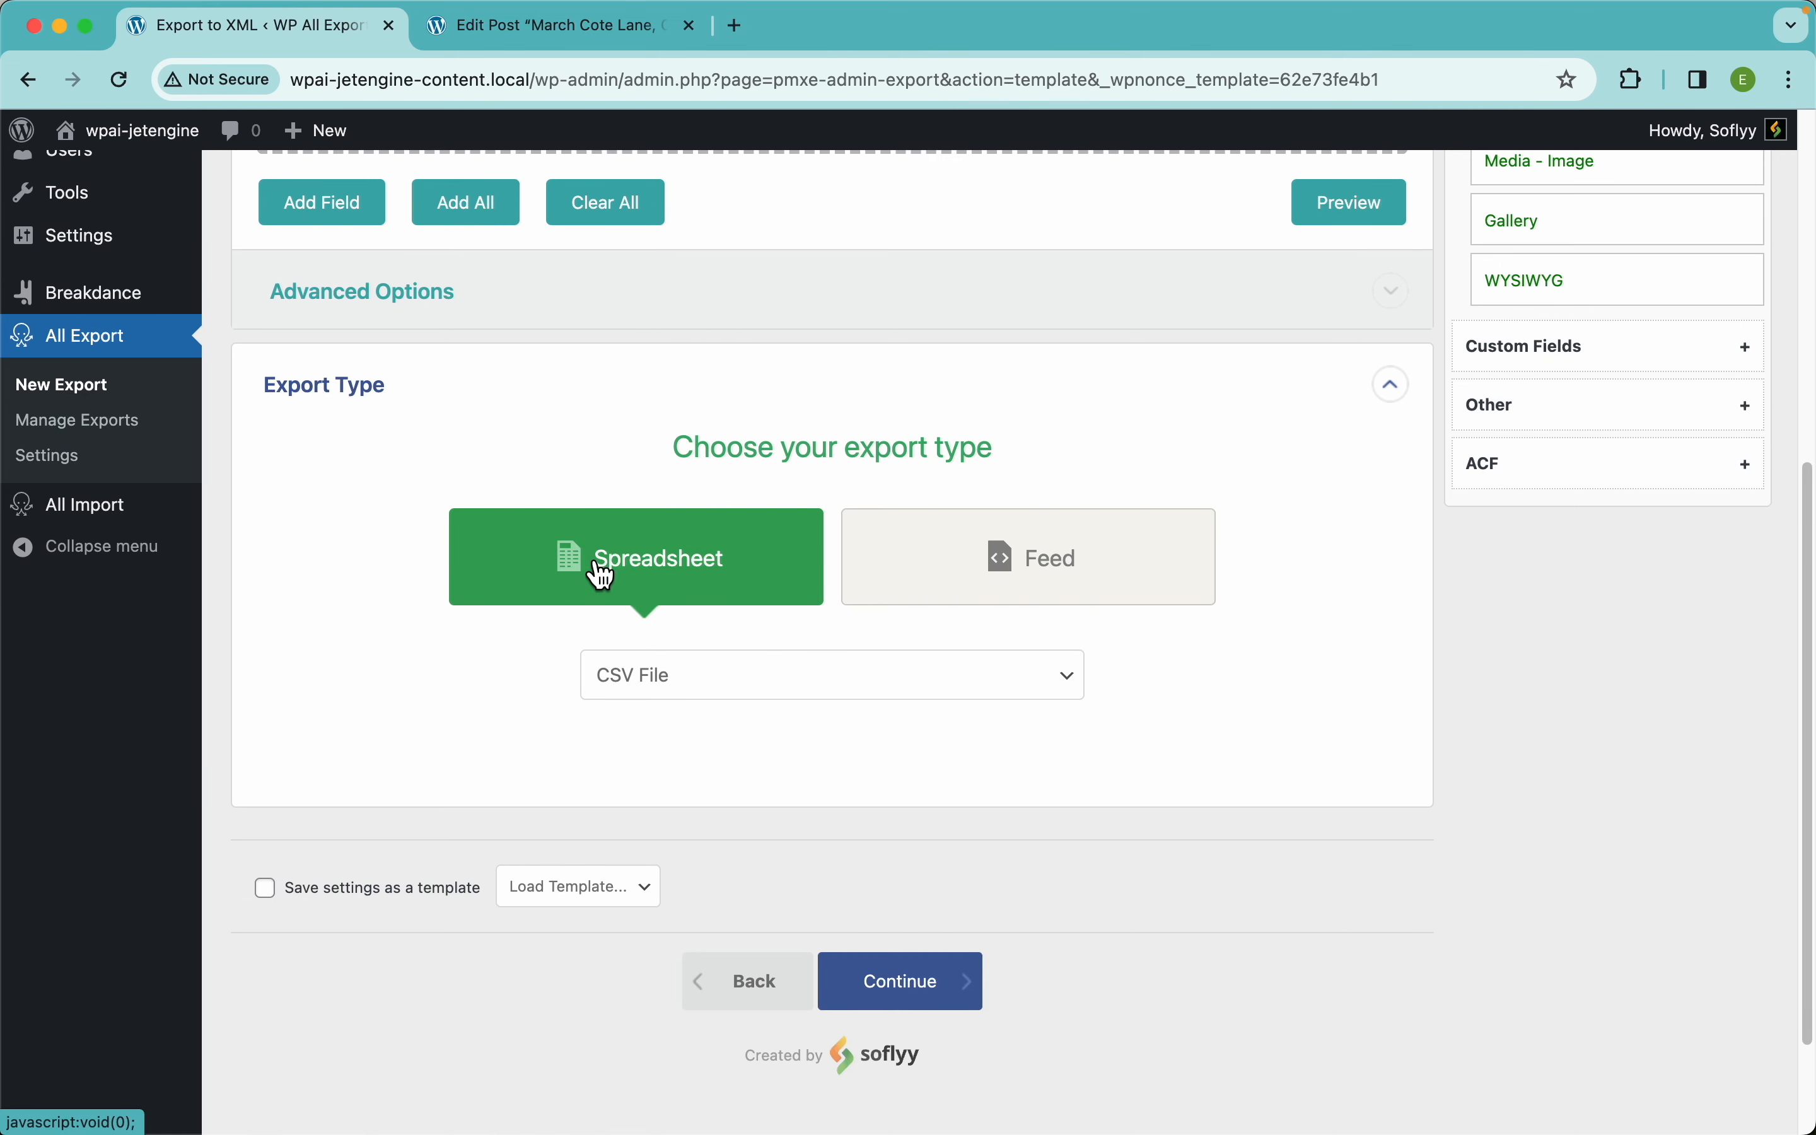
pyautogui.click(690, 679)
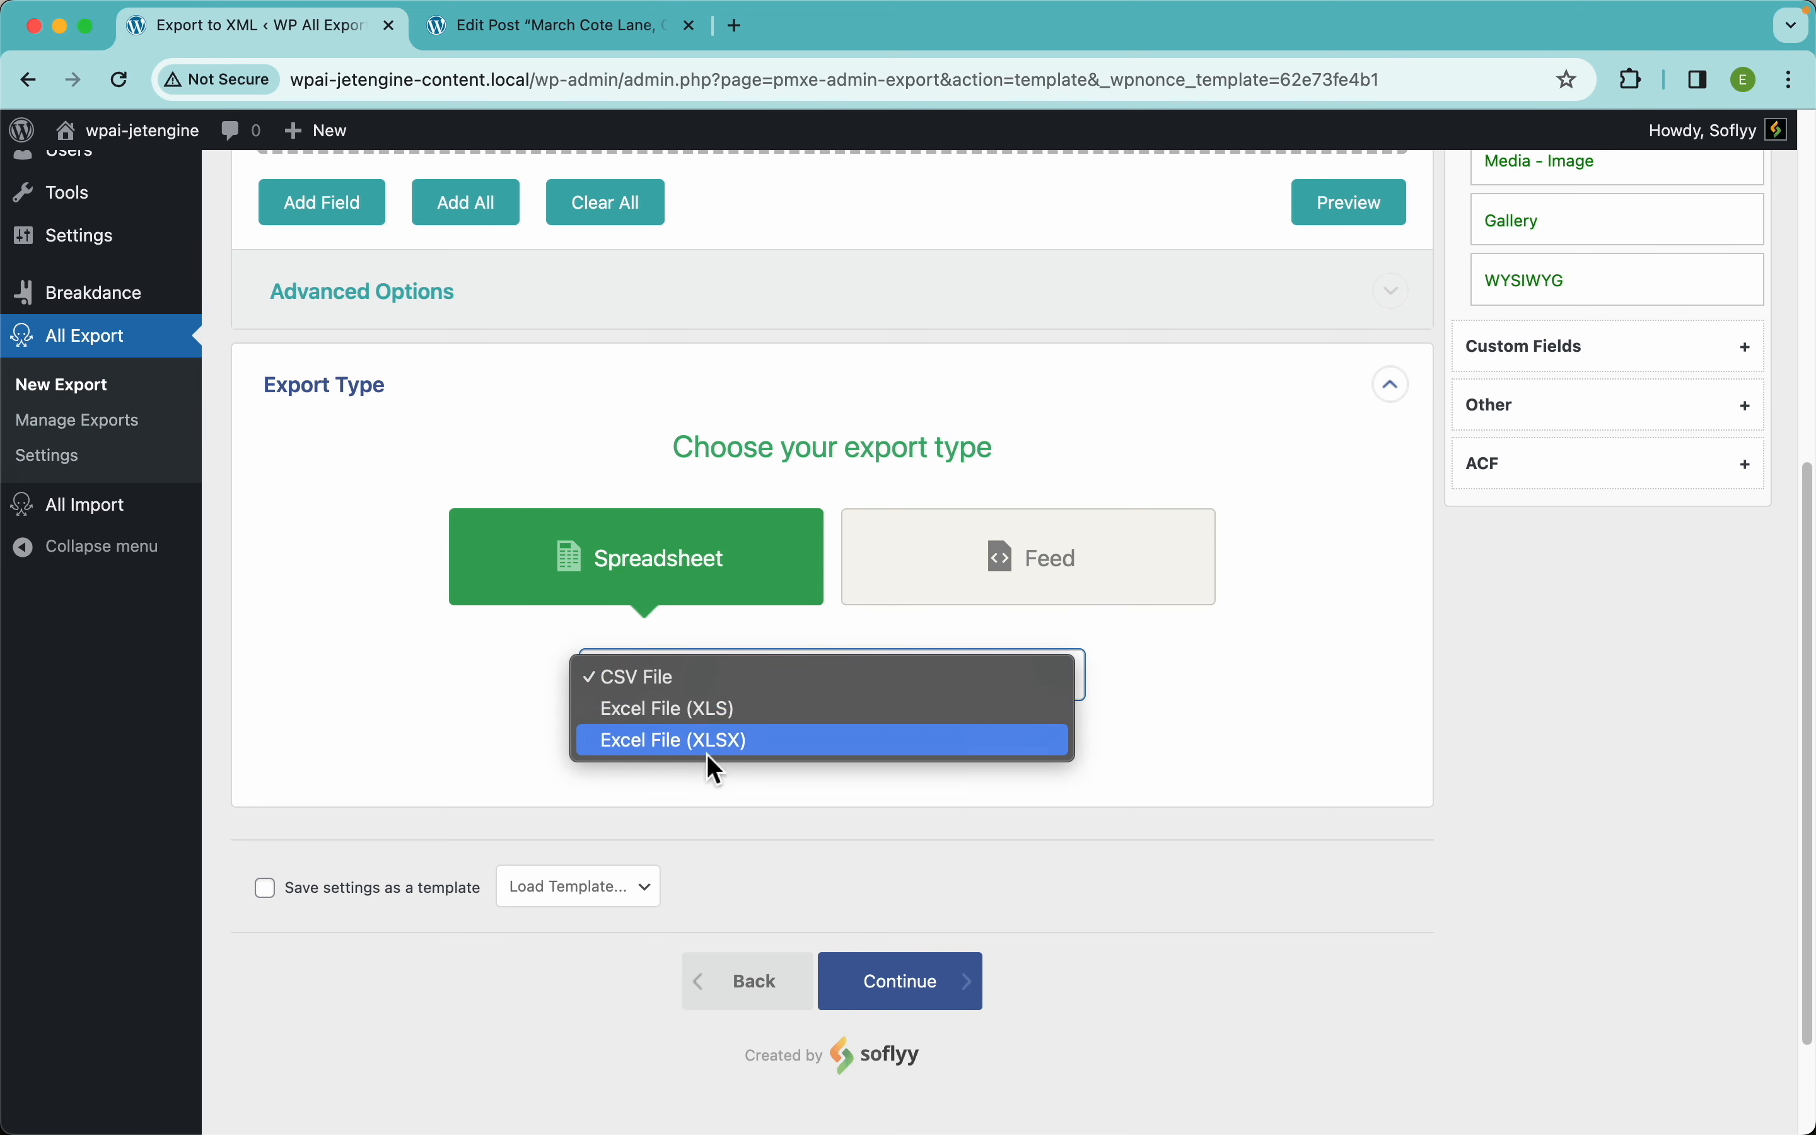
pyautogui.click(1103, 630)
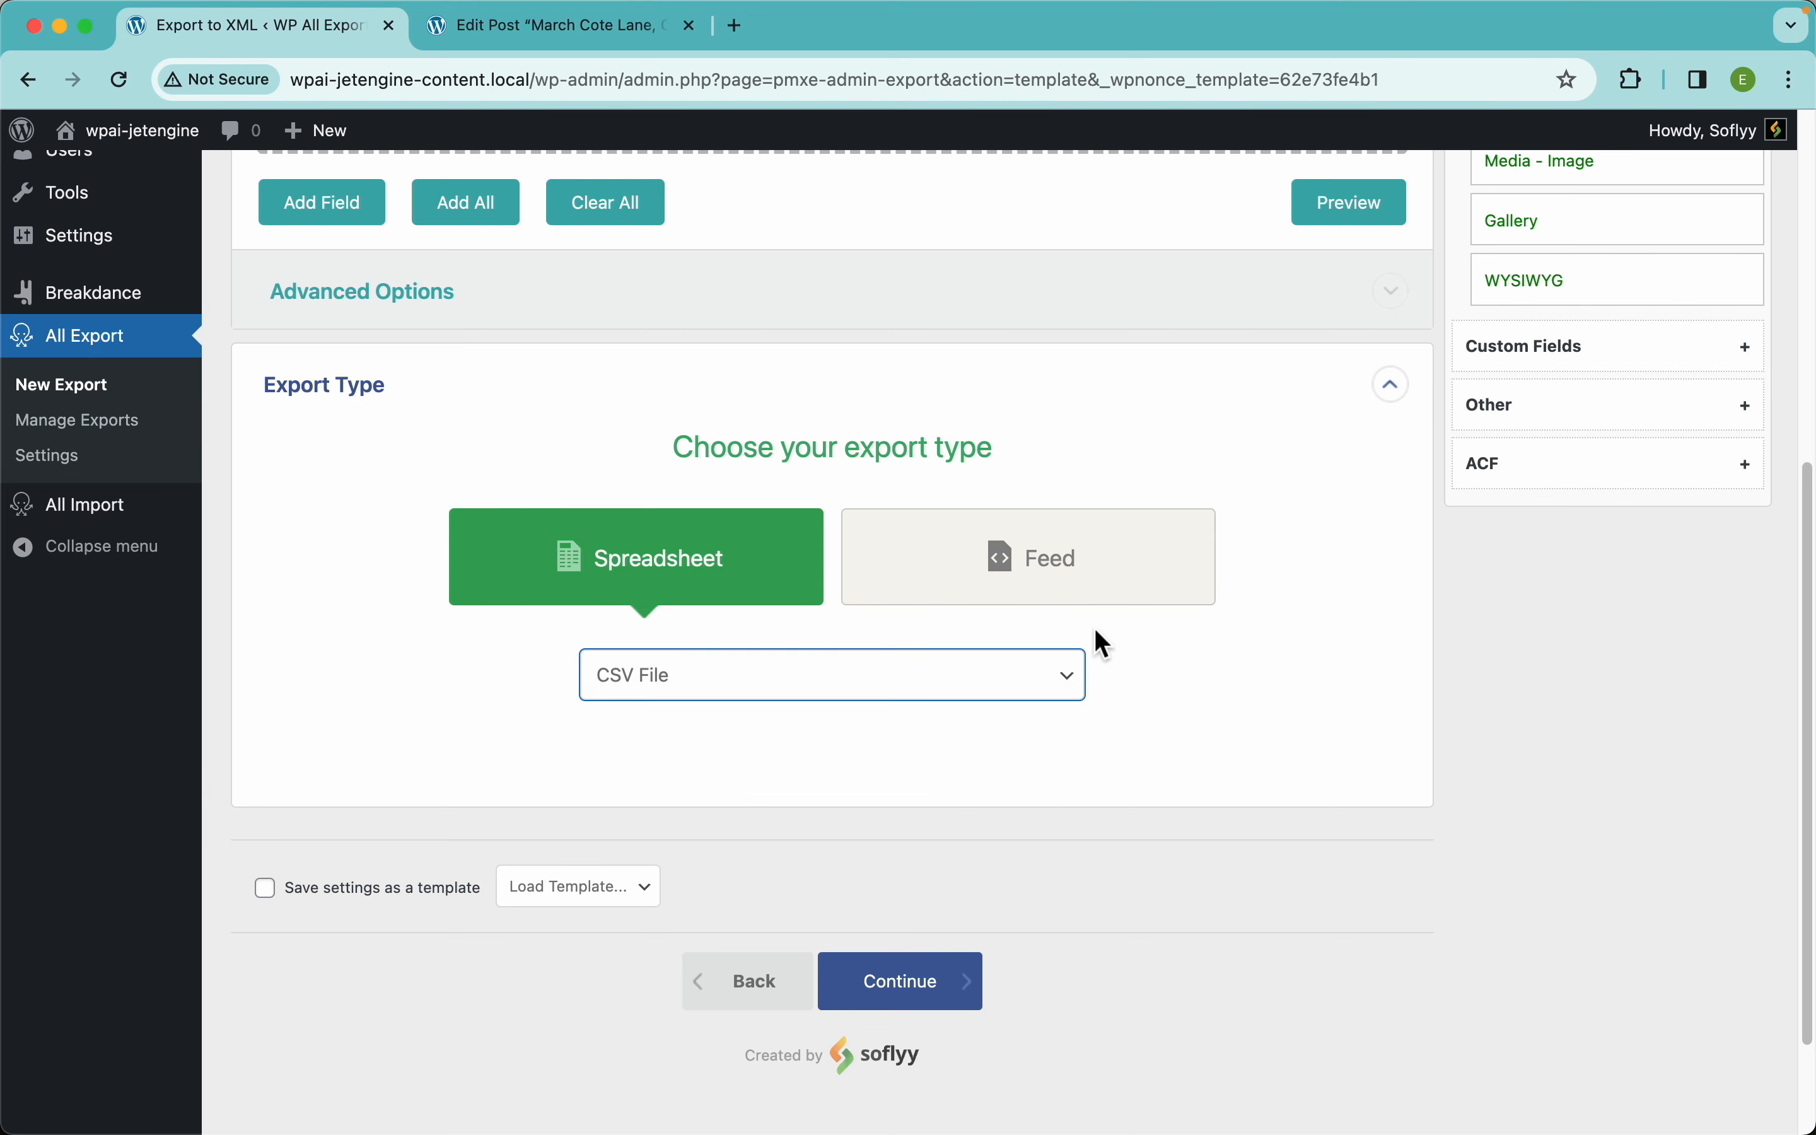
# - Switch the export type to Feed and preview the first record as a Simple XML Feed
pyautogui.click(983, 591)
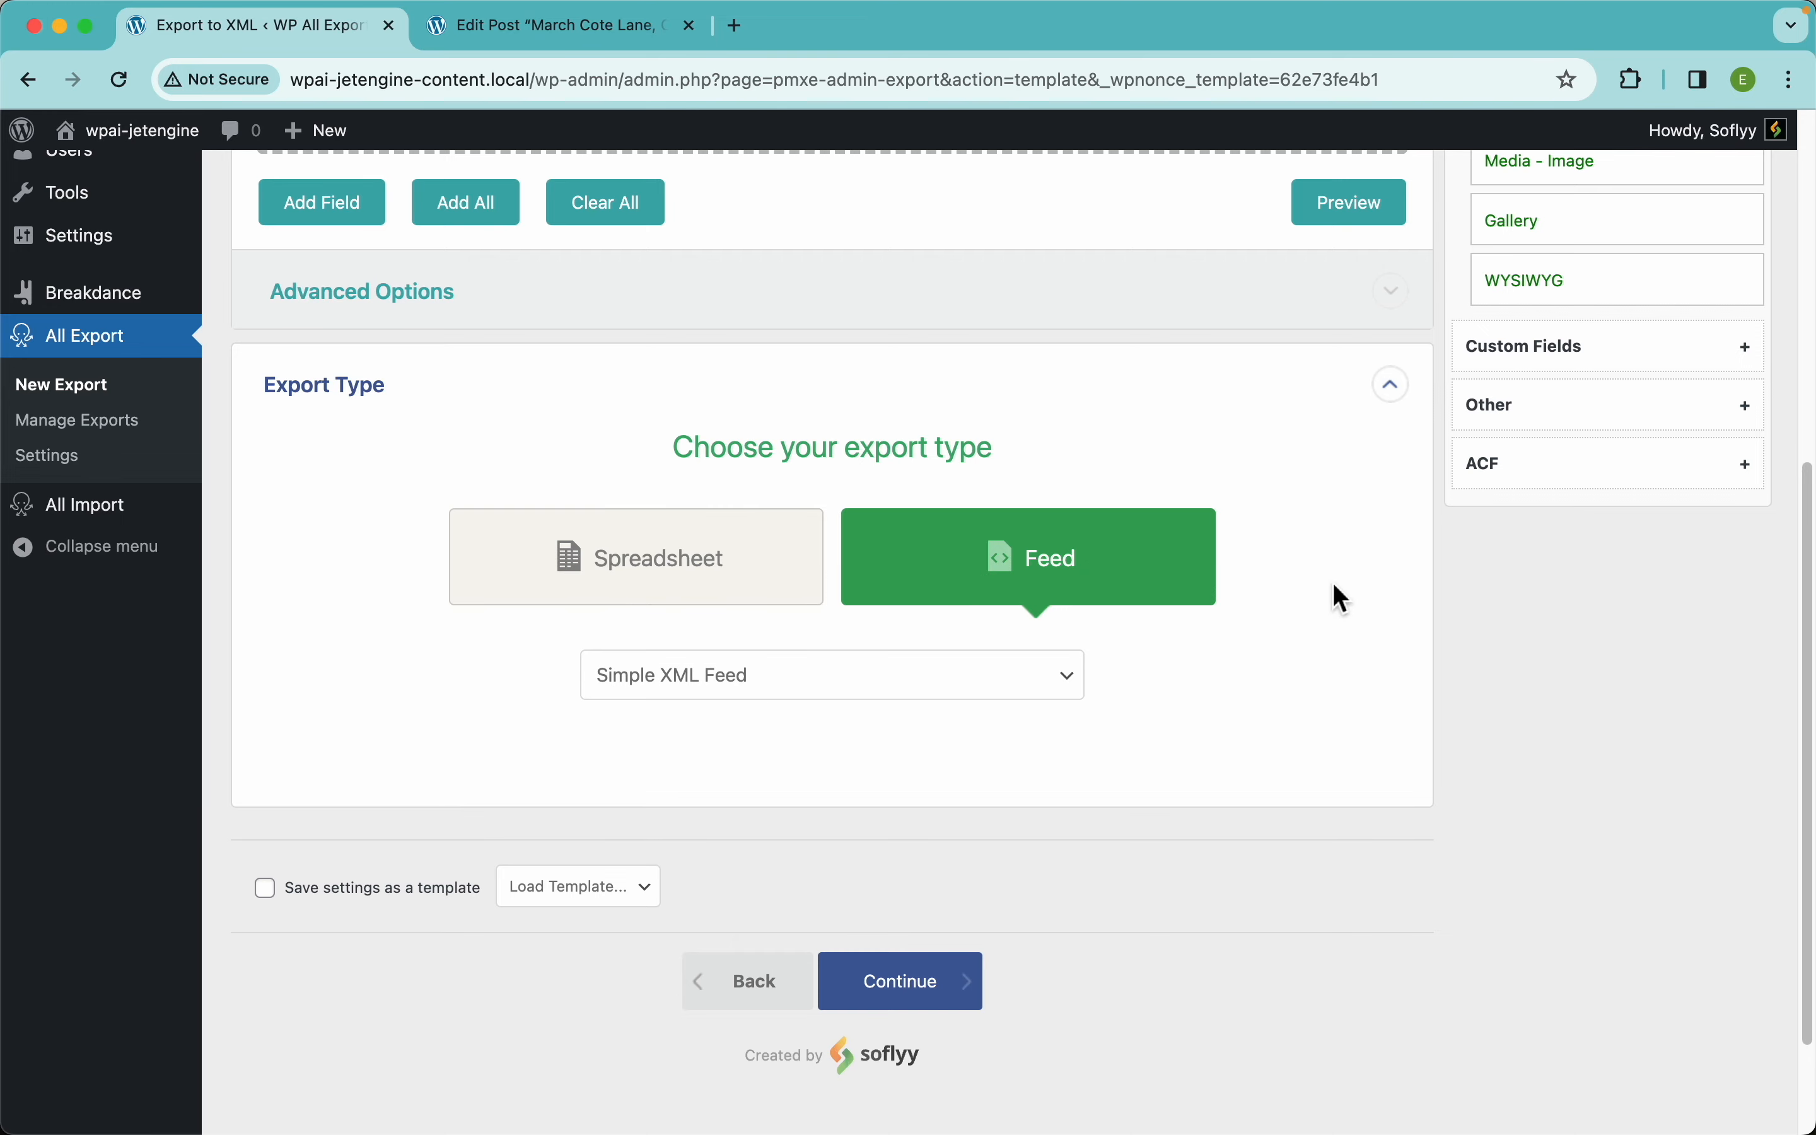
pyautogui.scroll(5, 1341, 598)
pyautogui.scroll(2, 1333, 583)
pyautogui.click(1343, 702)
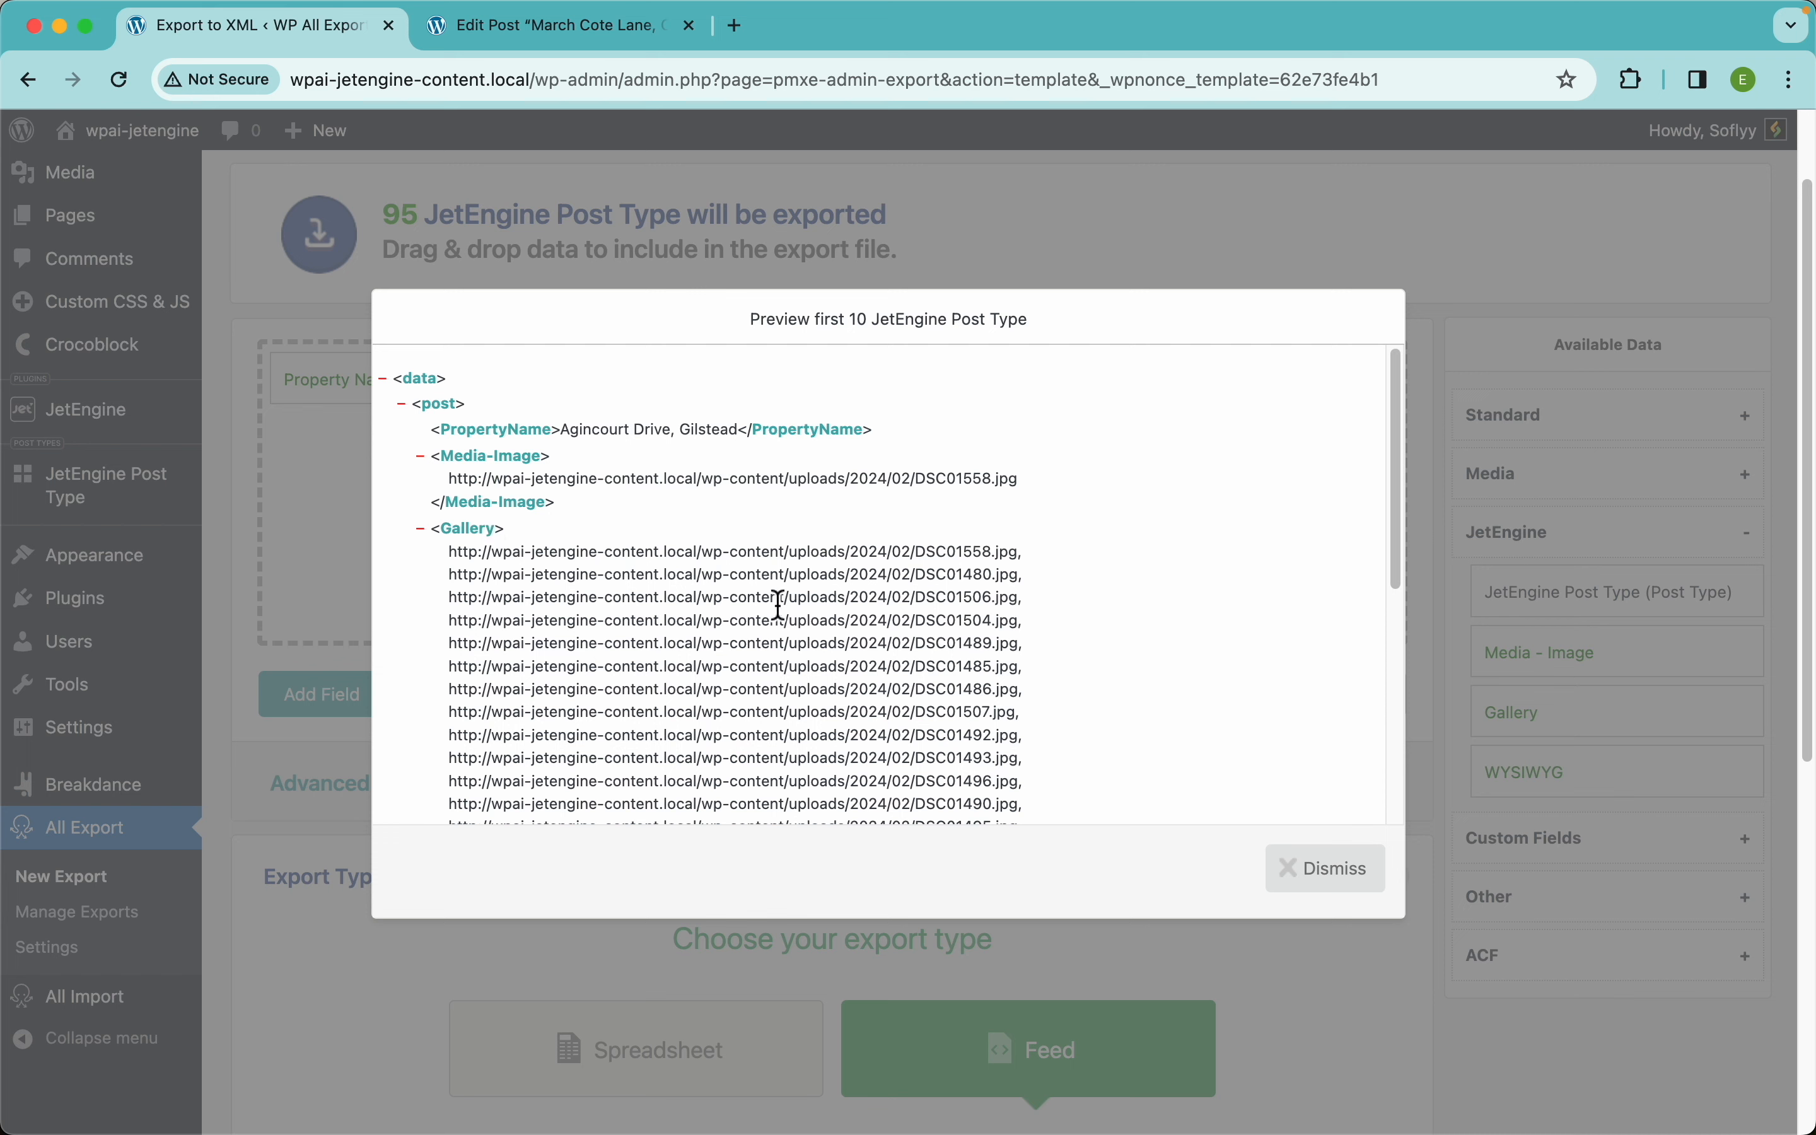
pyautogui.scroll(-3, 976, 593)
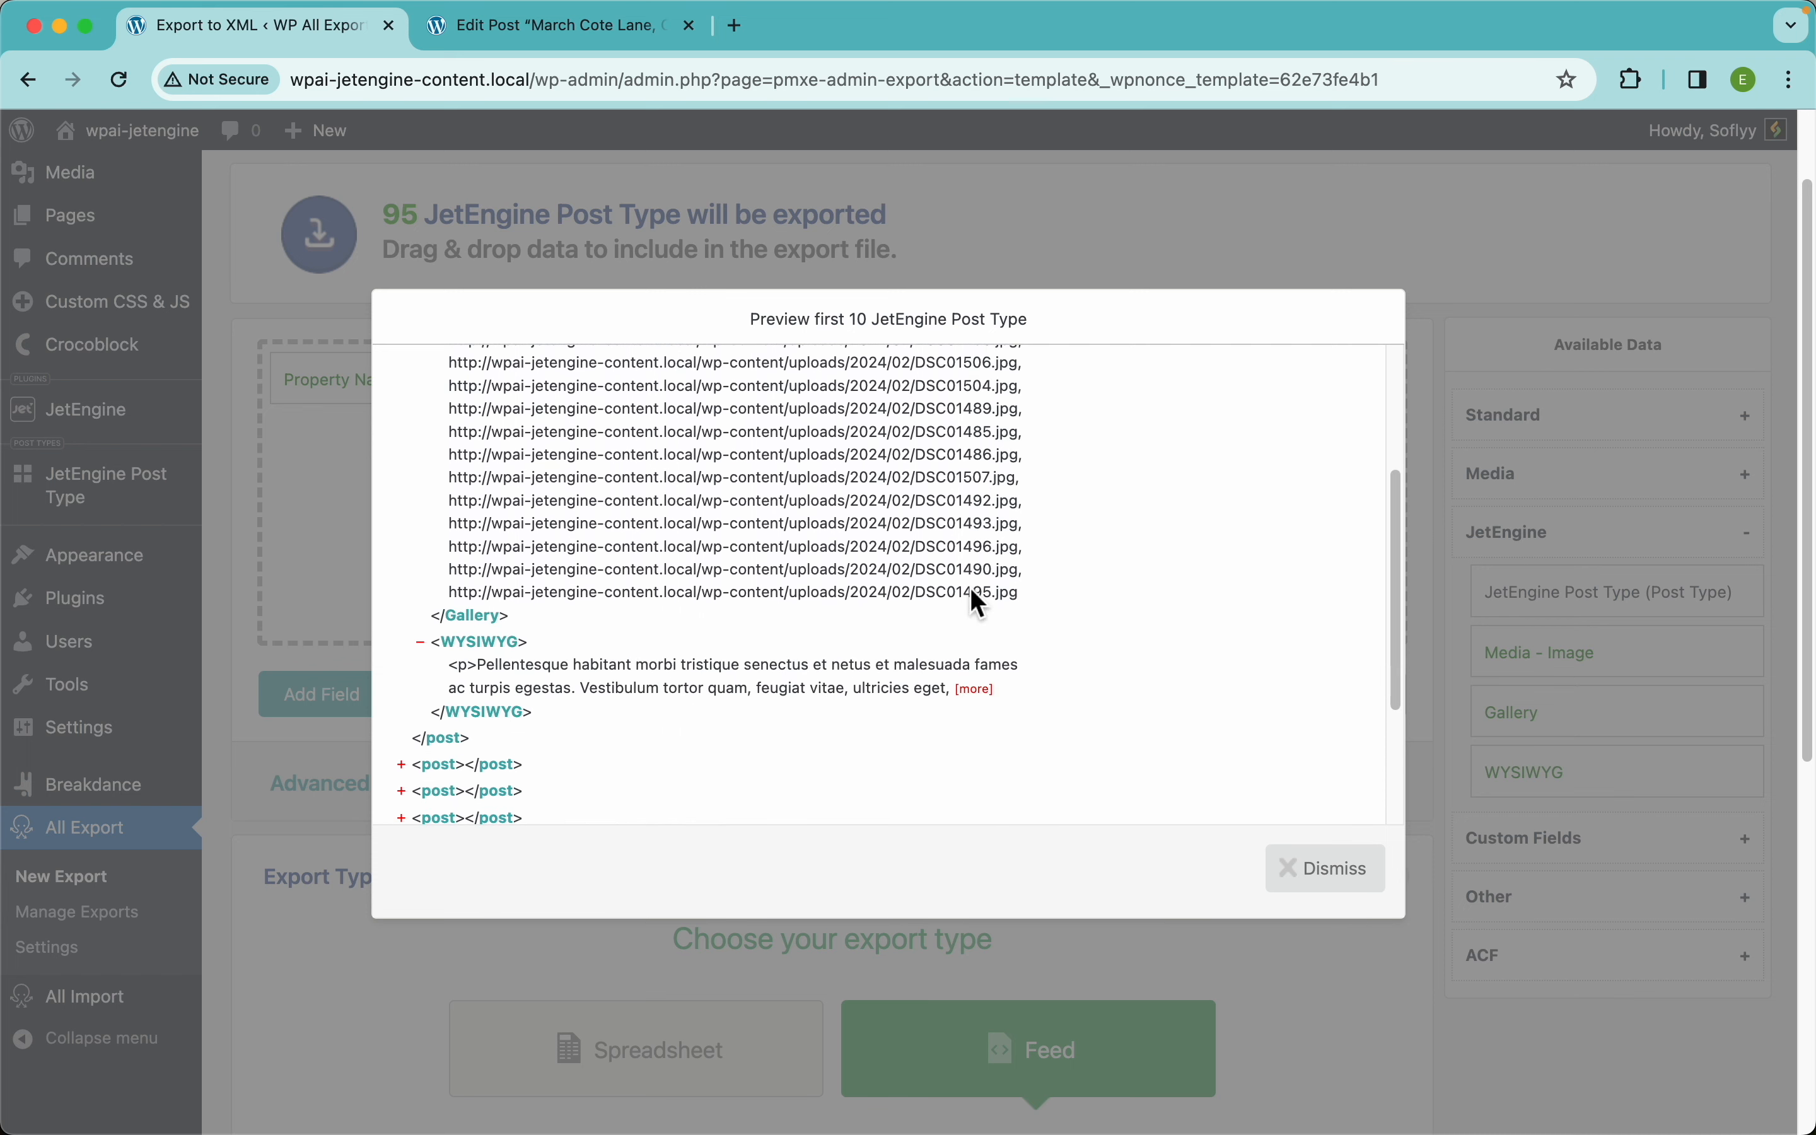
pyautogui.scroll(3, 889, 645)
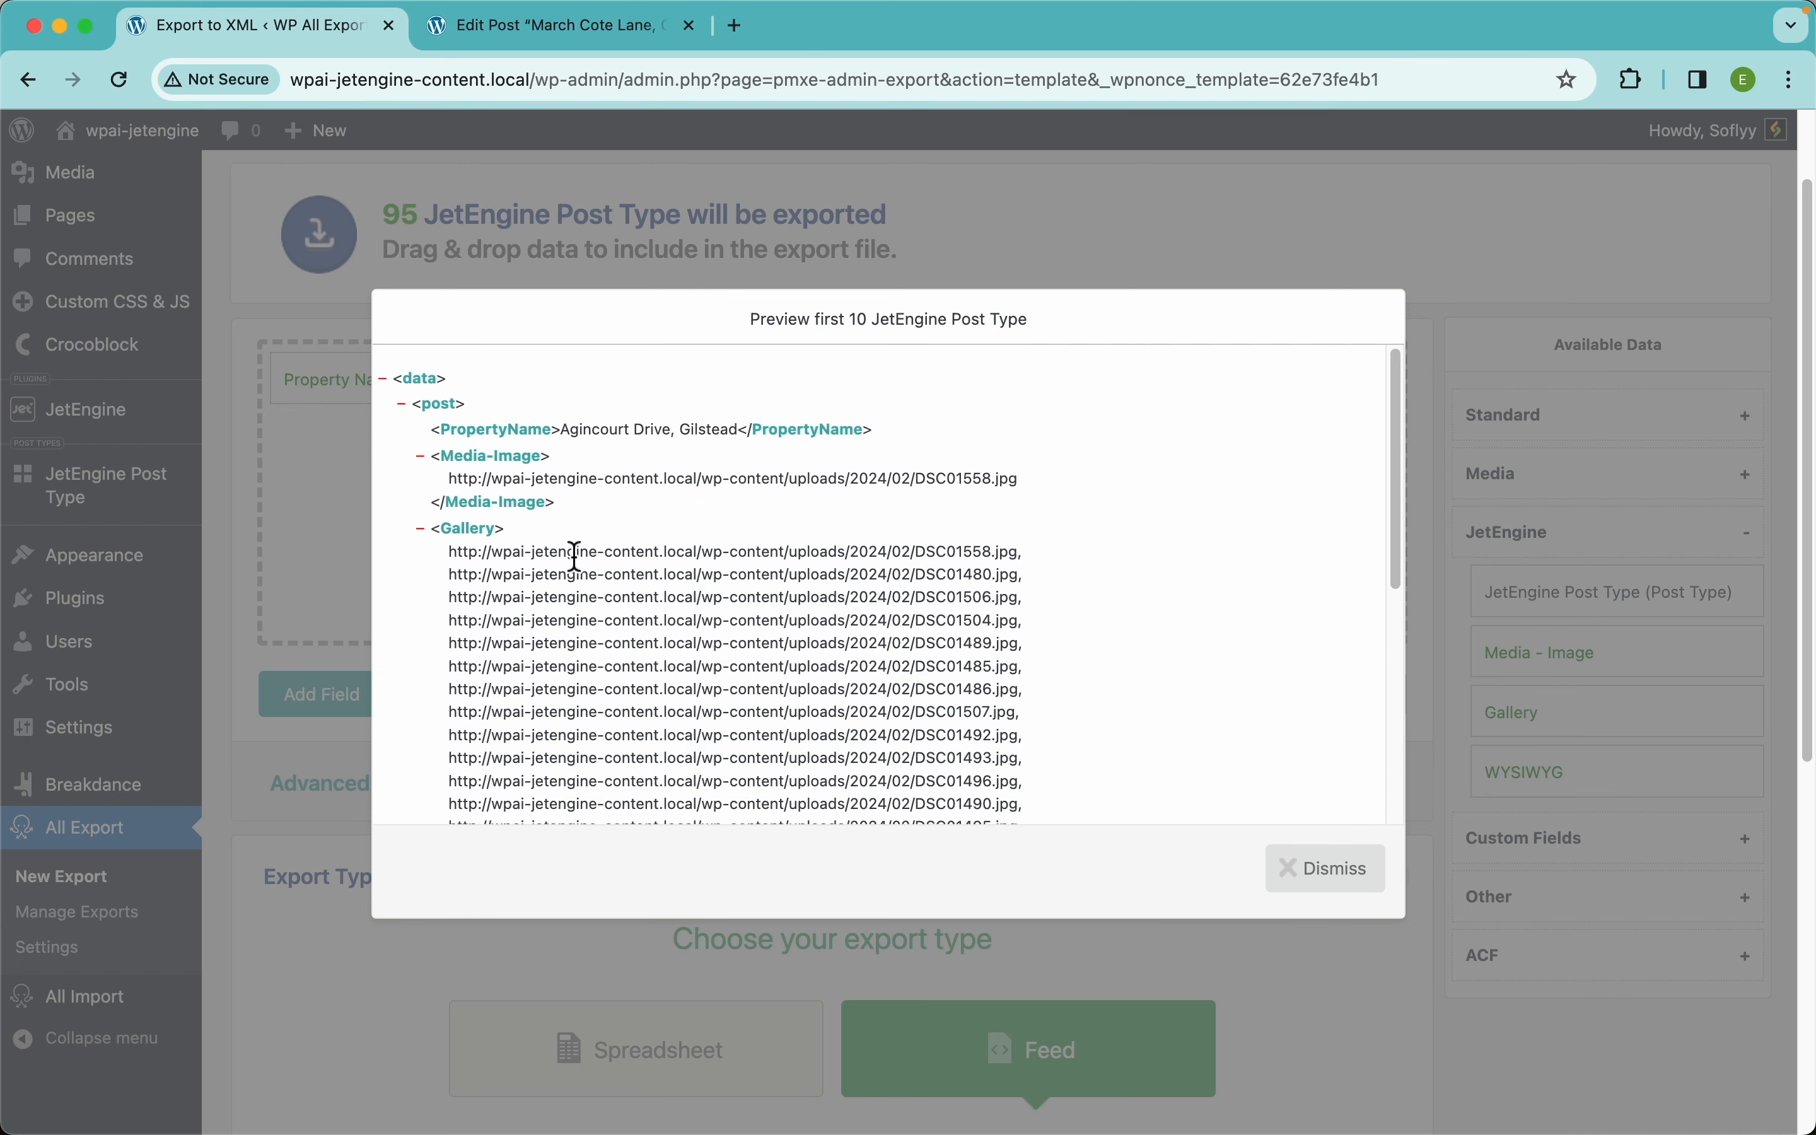
pyautogui.click(1330, 871)
# - Review the available XML feed formats, keeping Simple XML Feed
pyautogui.scroll(-3, 1110, 882)
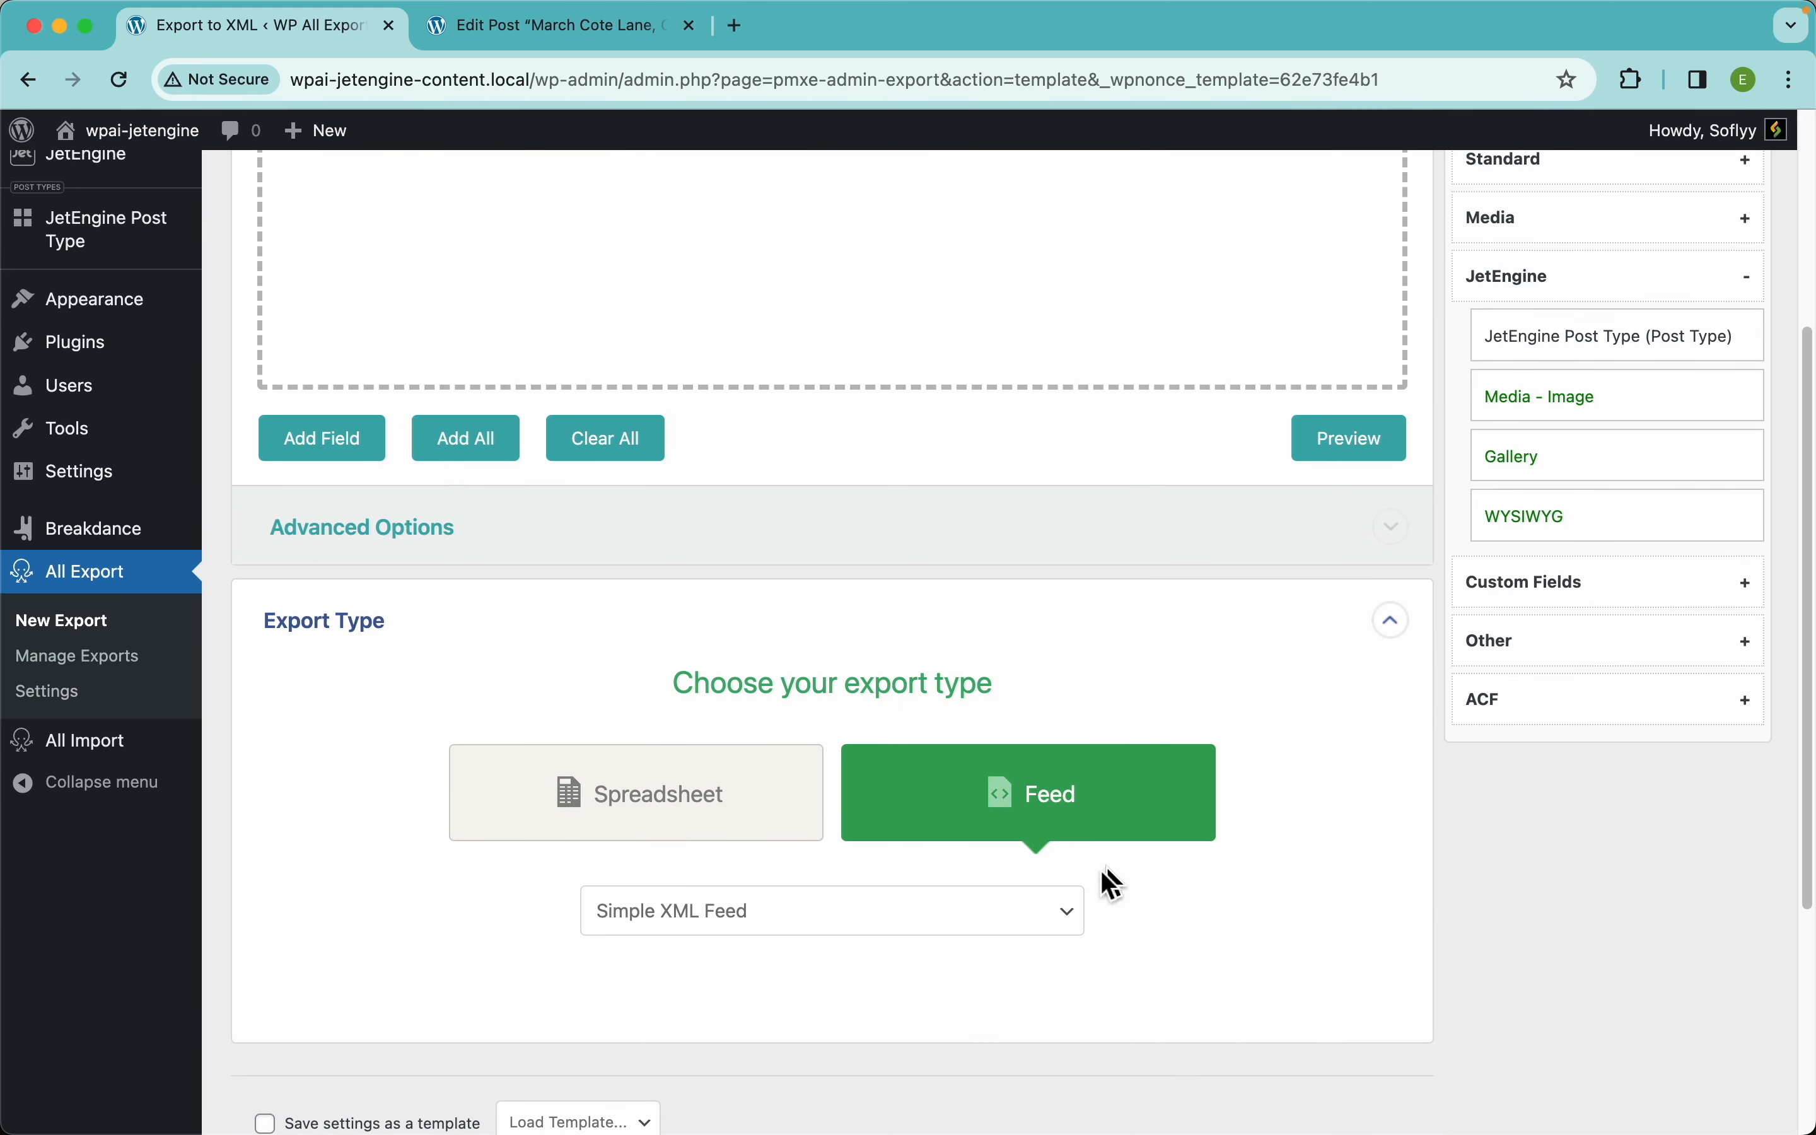
pyautogui.click(1022, 938)
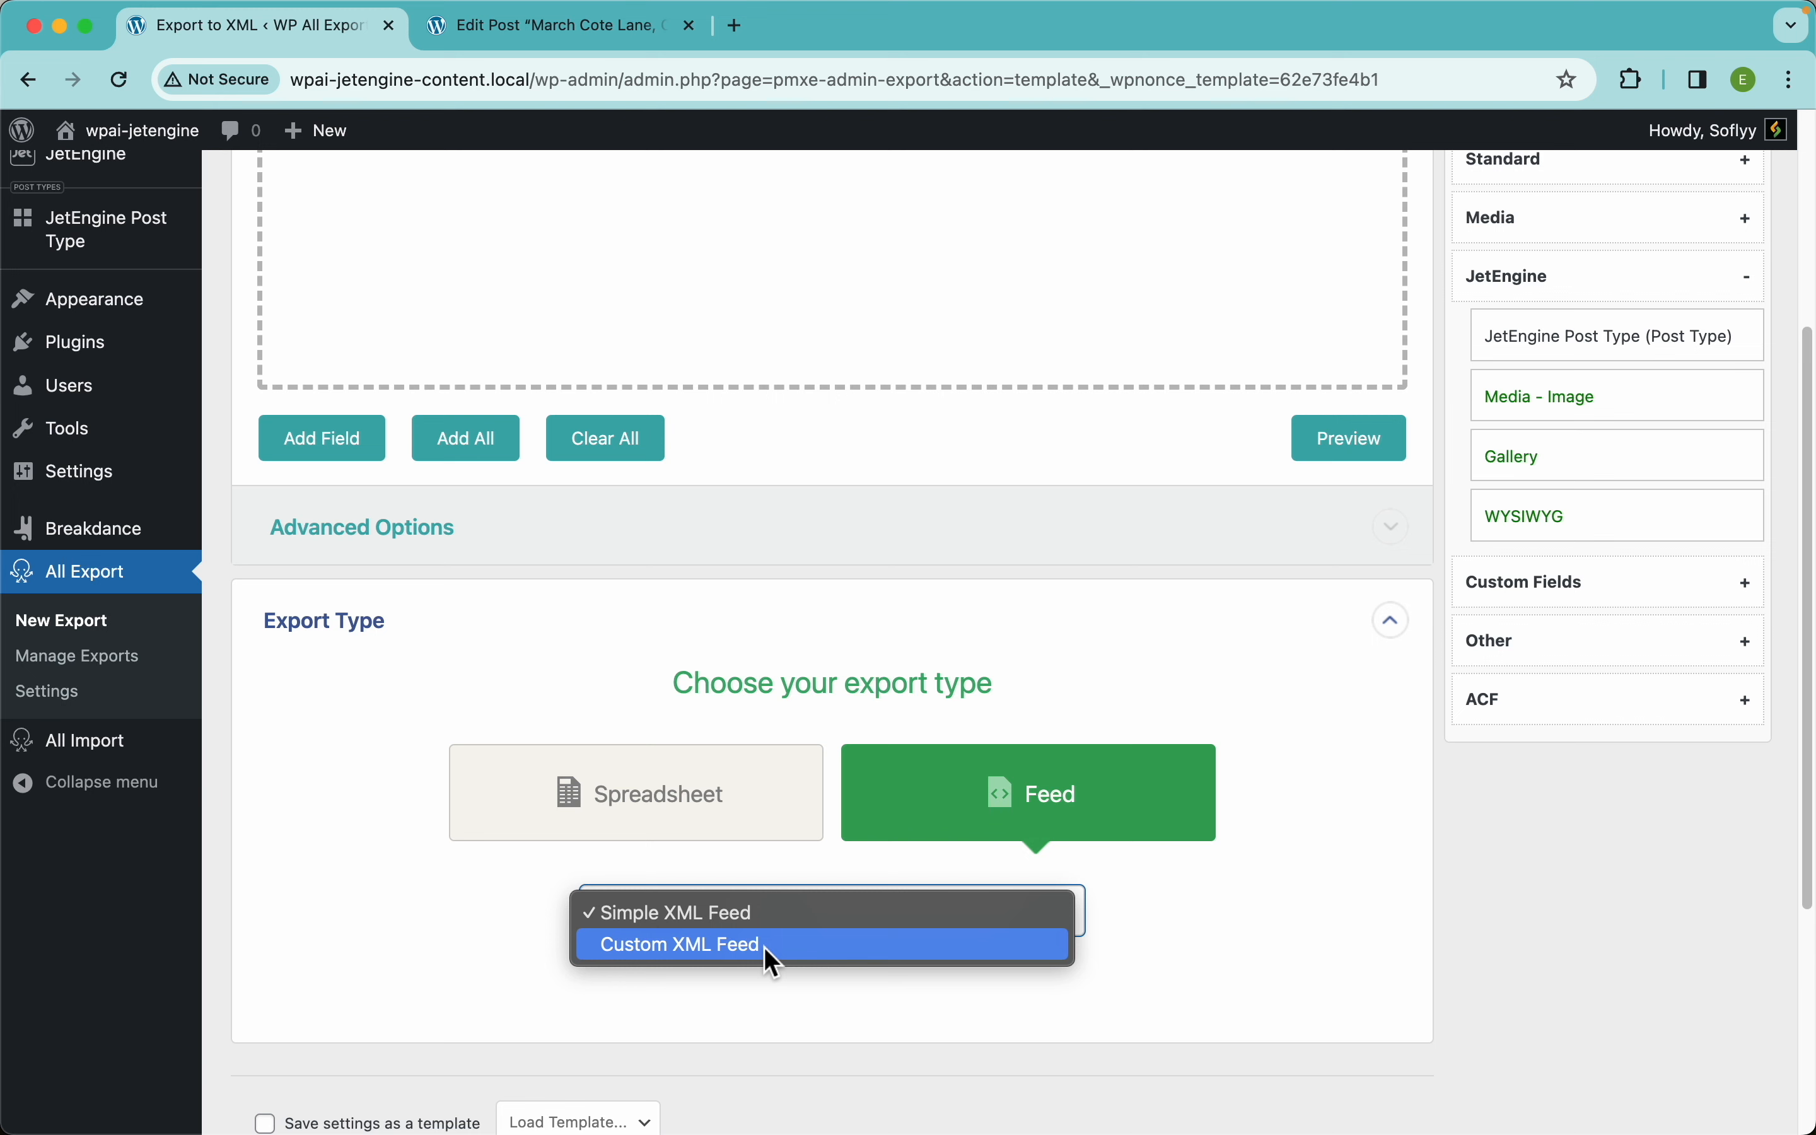
pyautogui.click(739, 913)
# - Set the export type back to Spreadsheet with CSV File and continue to the export settings
pyautogui.click(635, 809)
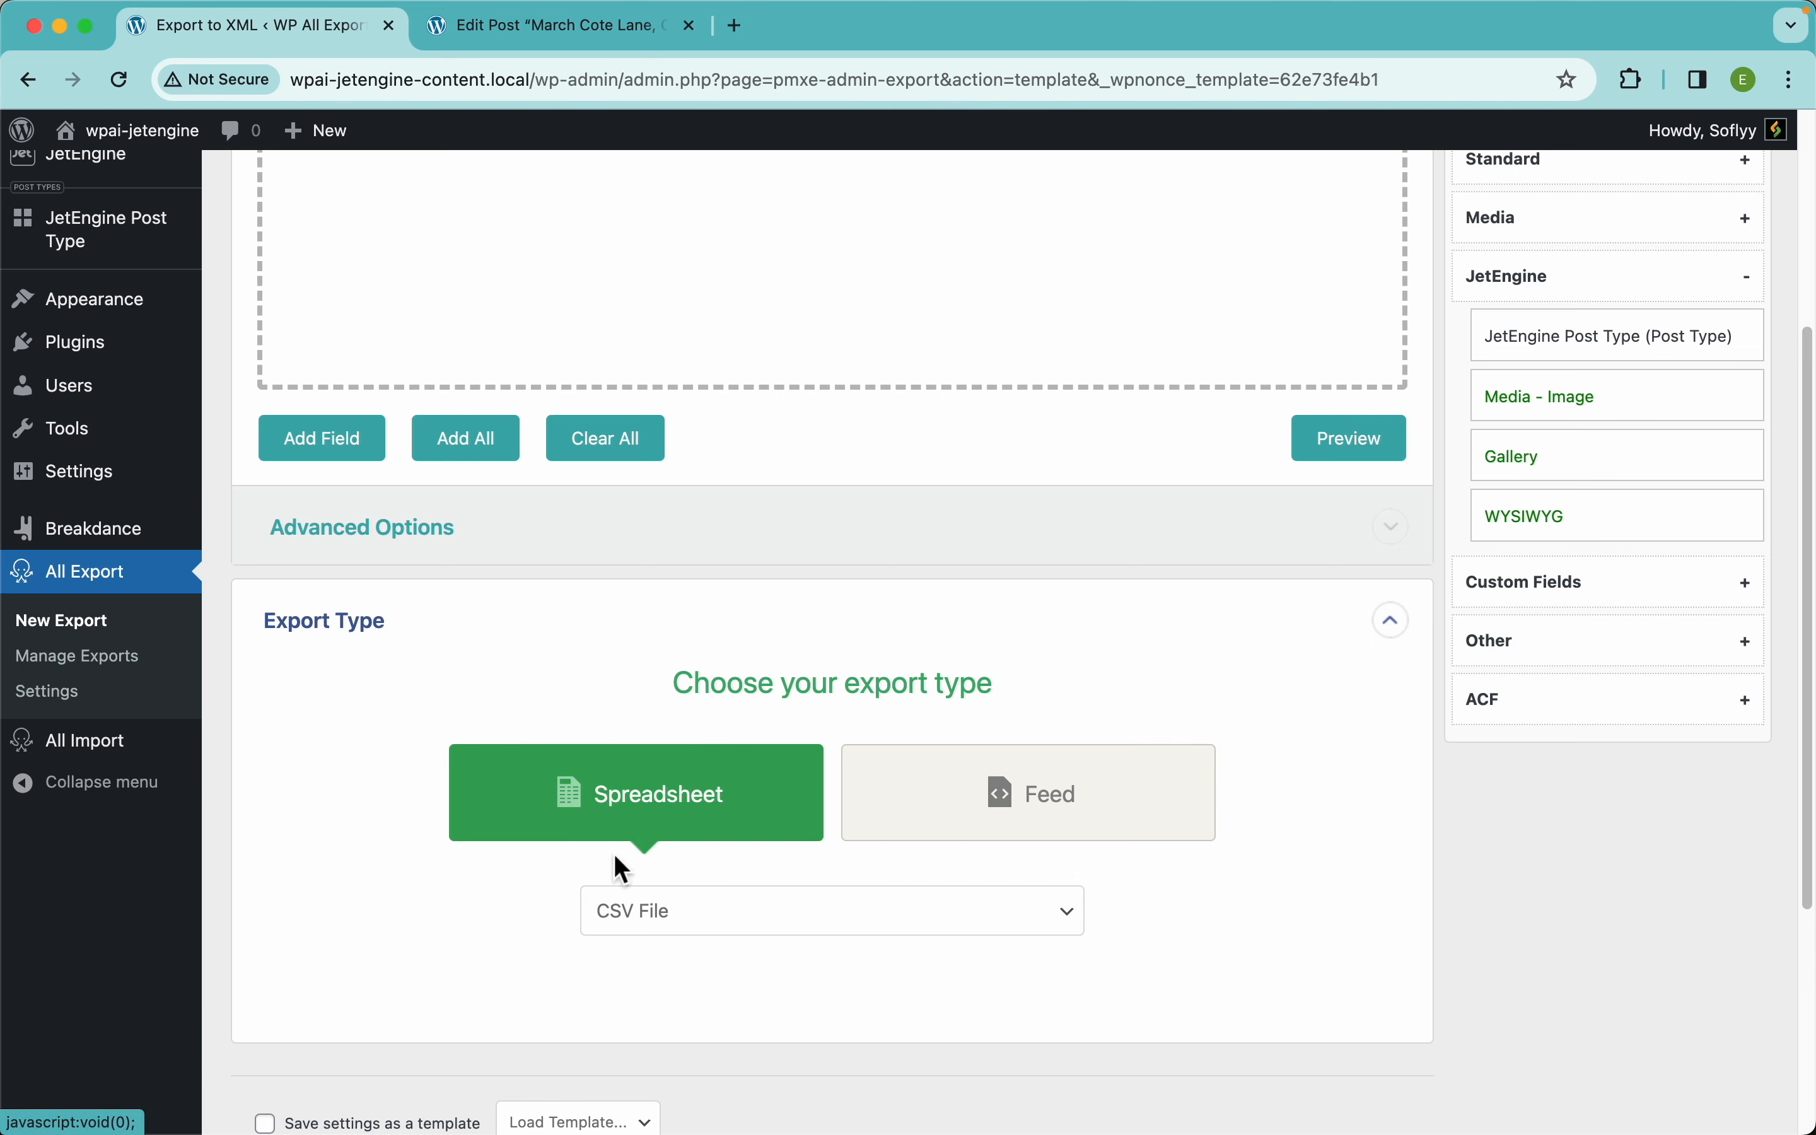
pyautogui.scroll(-5, 1197, 843)
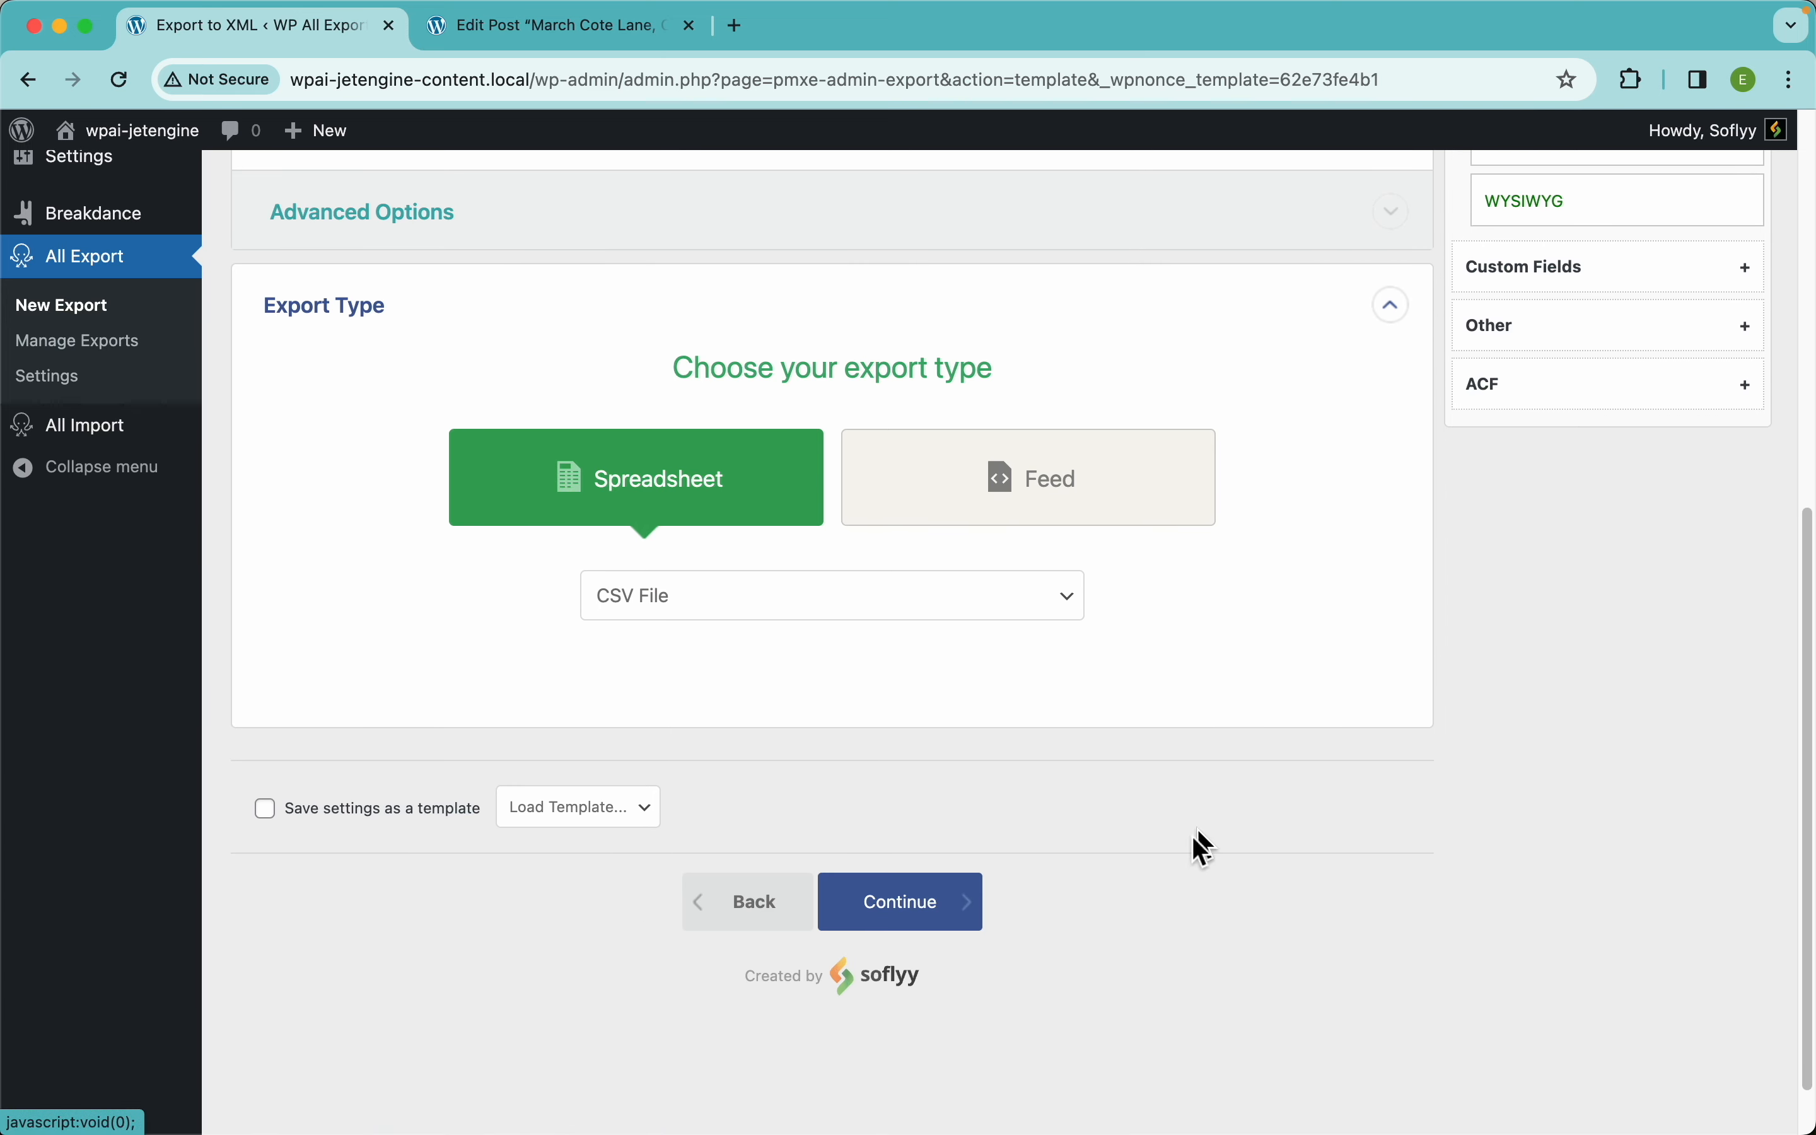
pyautogui.click(948, 924)
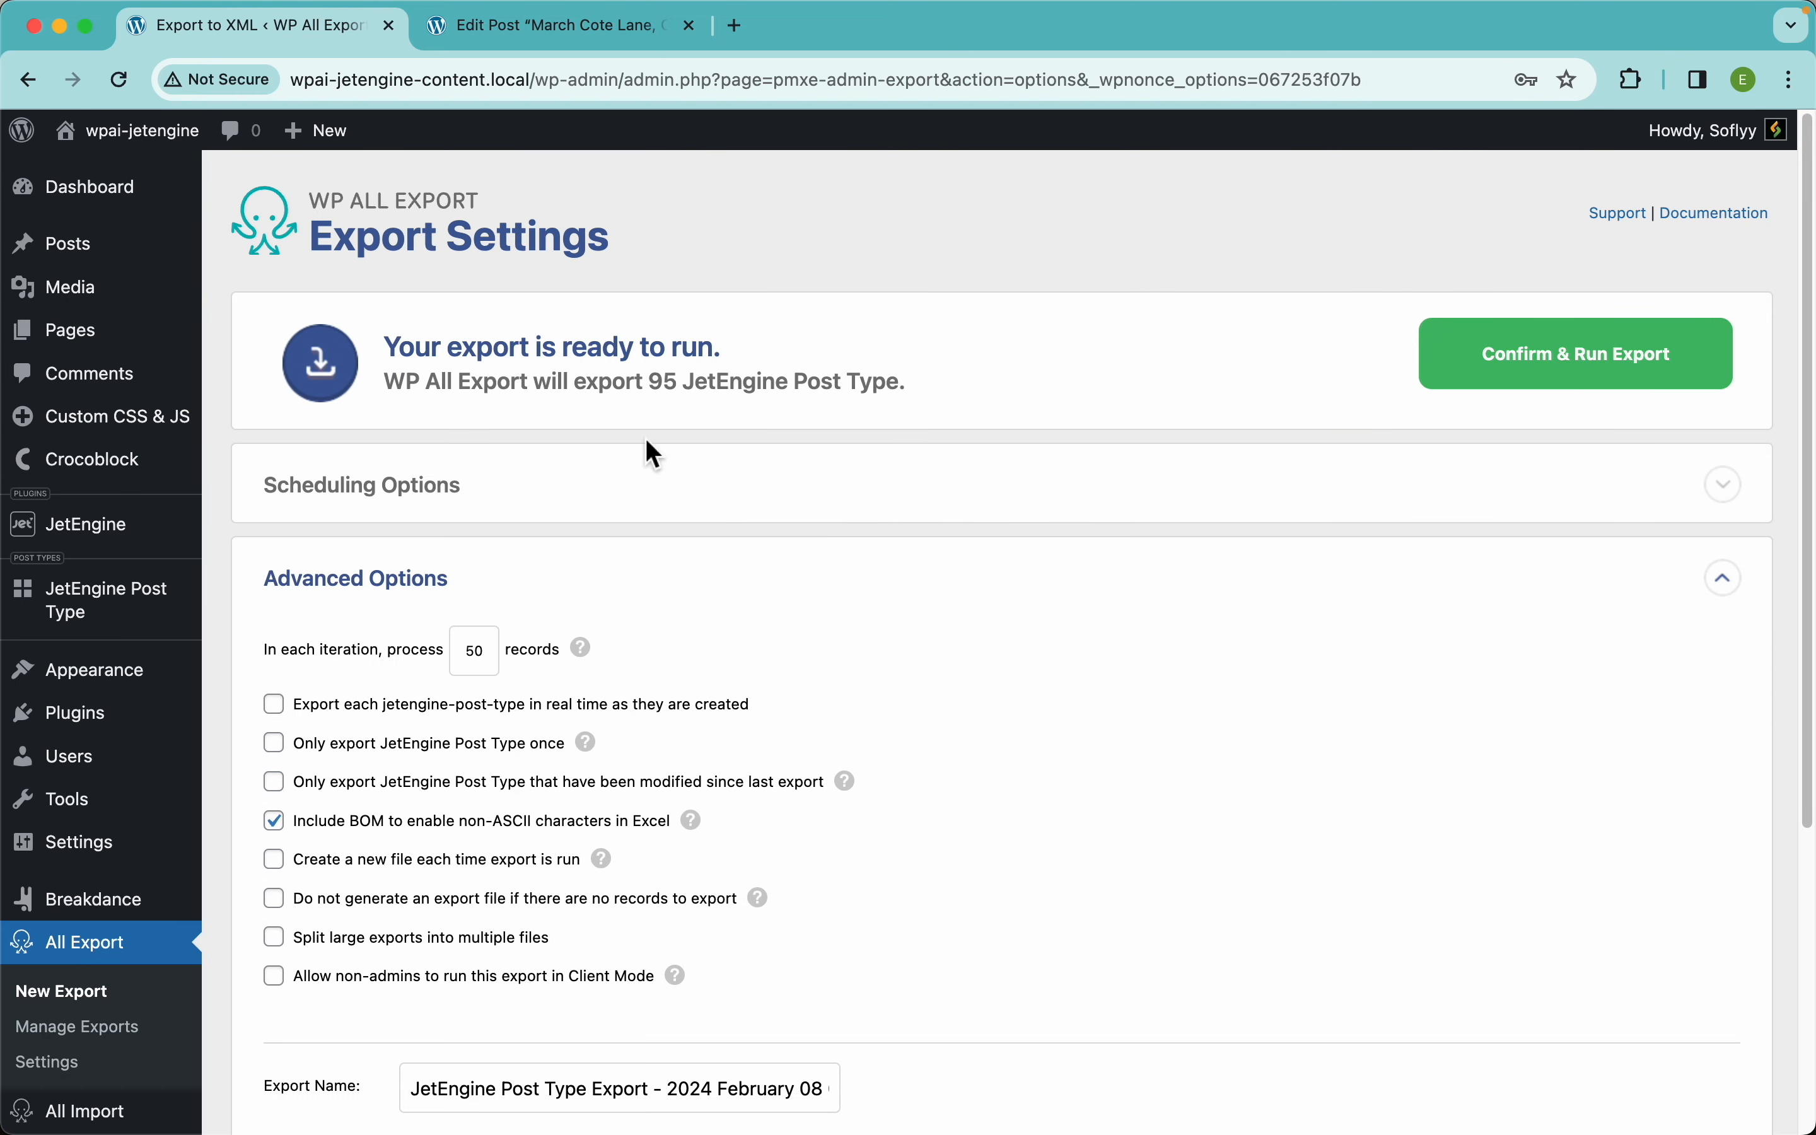
# - Expand the scheduling options and choose Automatic Scheduling for the export
pyautogui.click(642, 517)
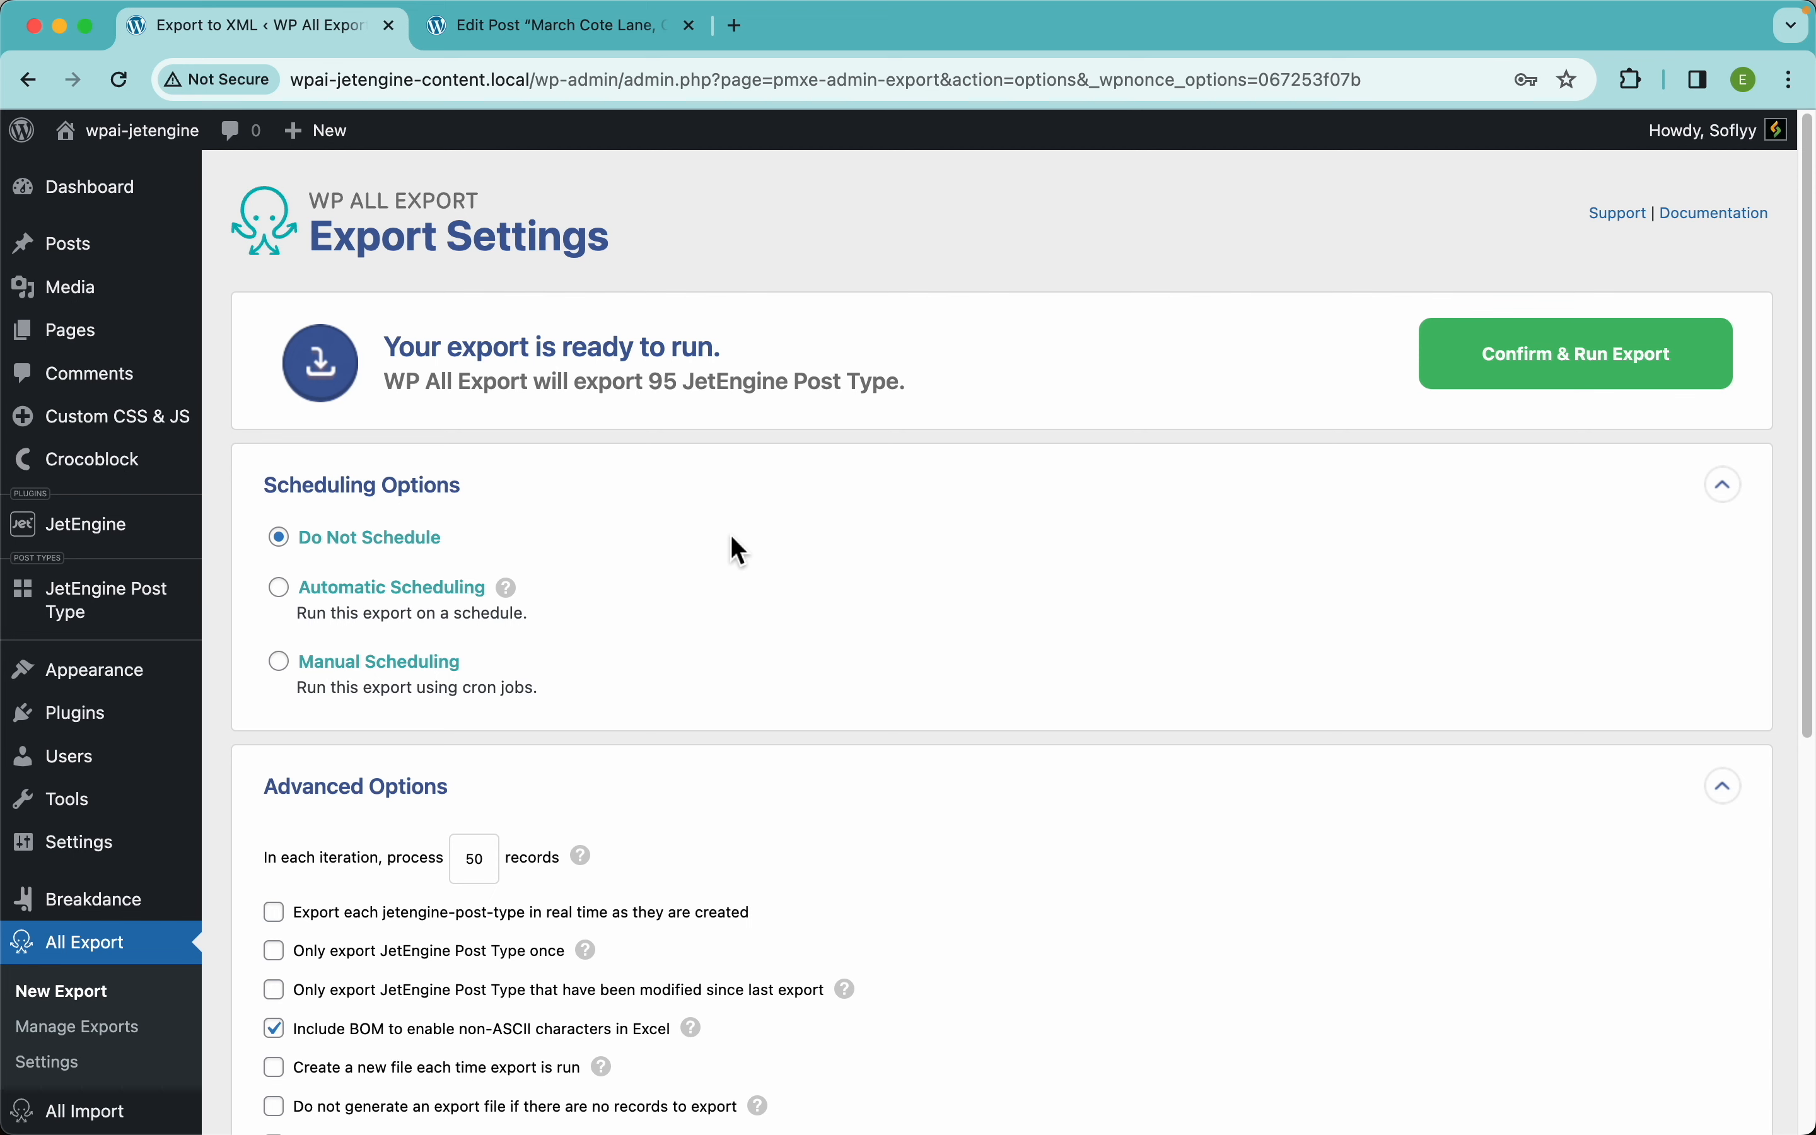
pyautogui.click(442, 607)
pyautogui.scroll(-2, 618, 566)
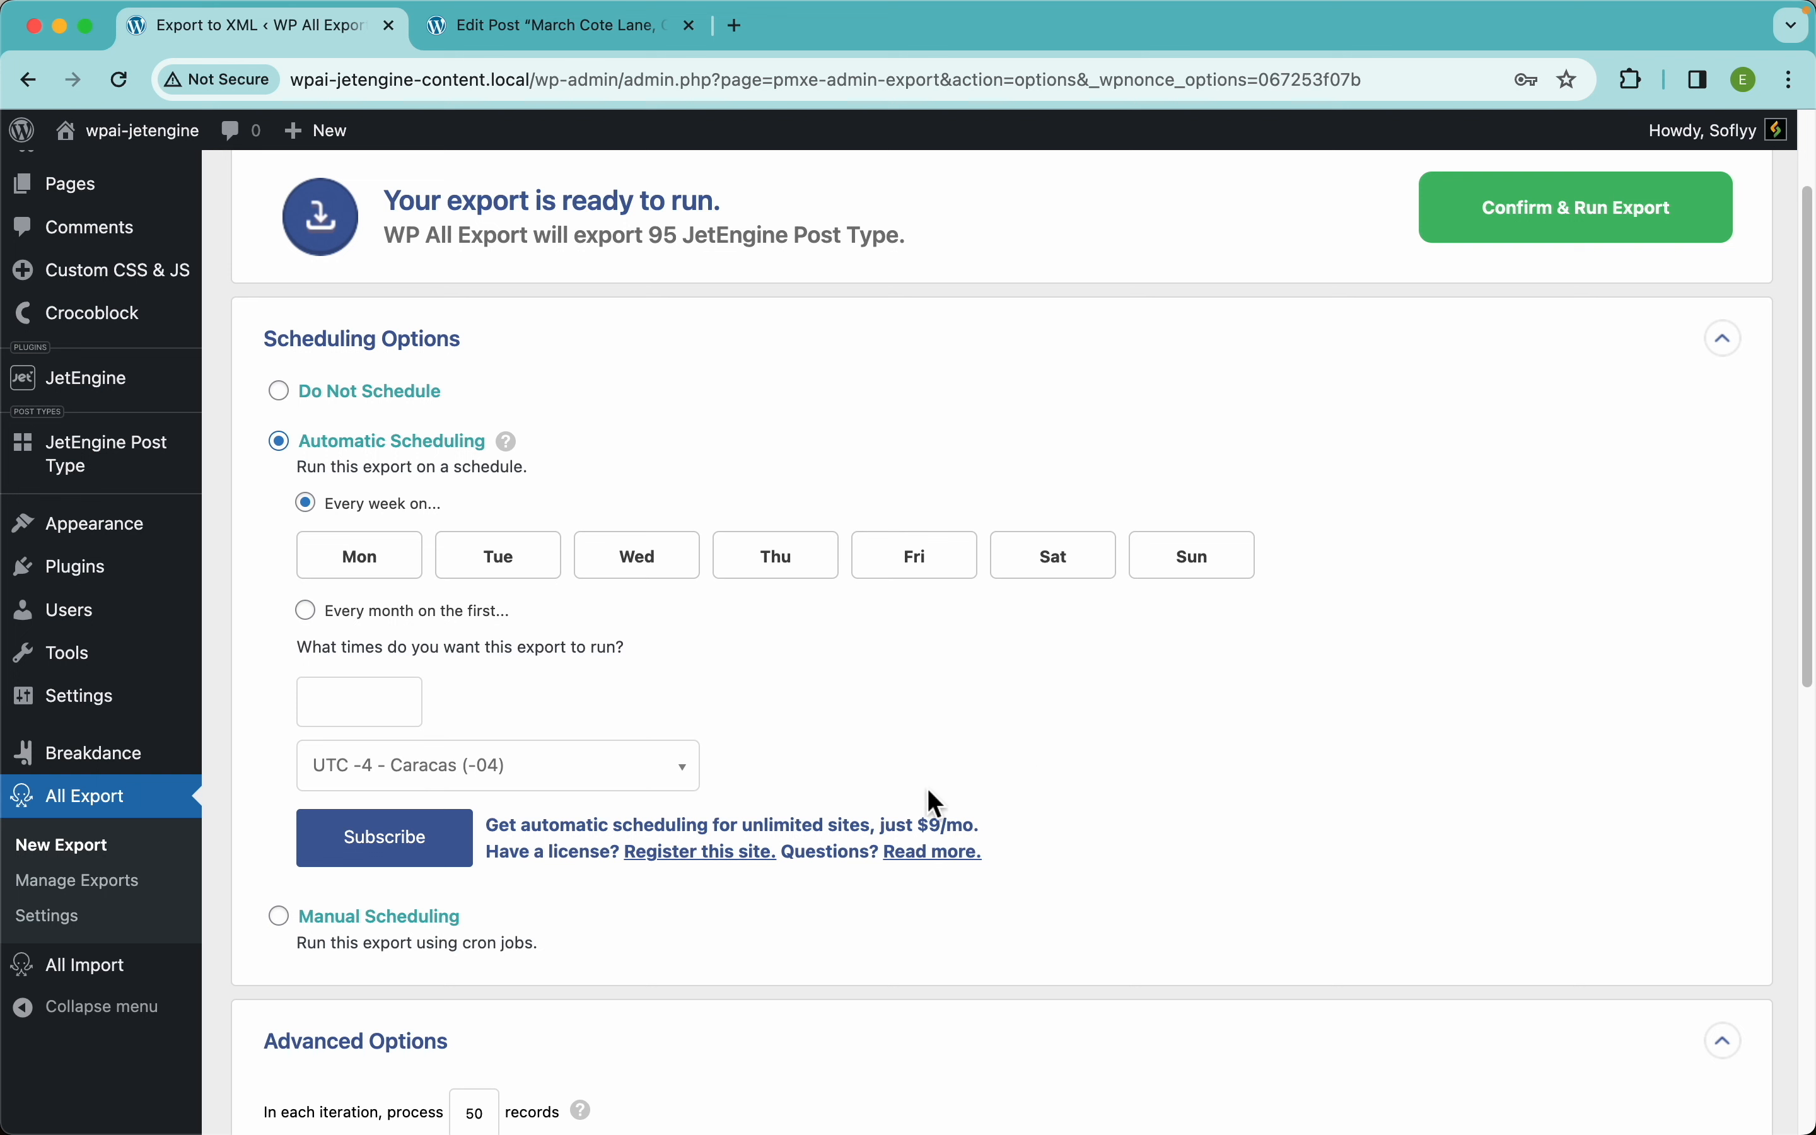
# - Schedule the weekly export for all seven days, Monday through Sunday, with a run time of 12:00am
pyautogui.click(390, 578)
pyautogui.click(504, 574)
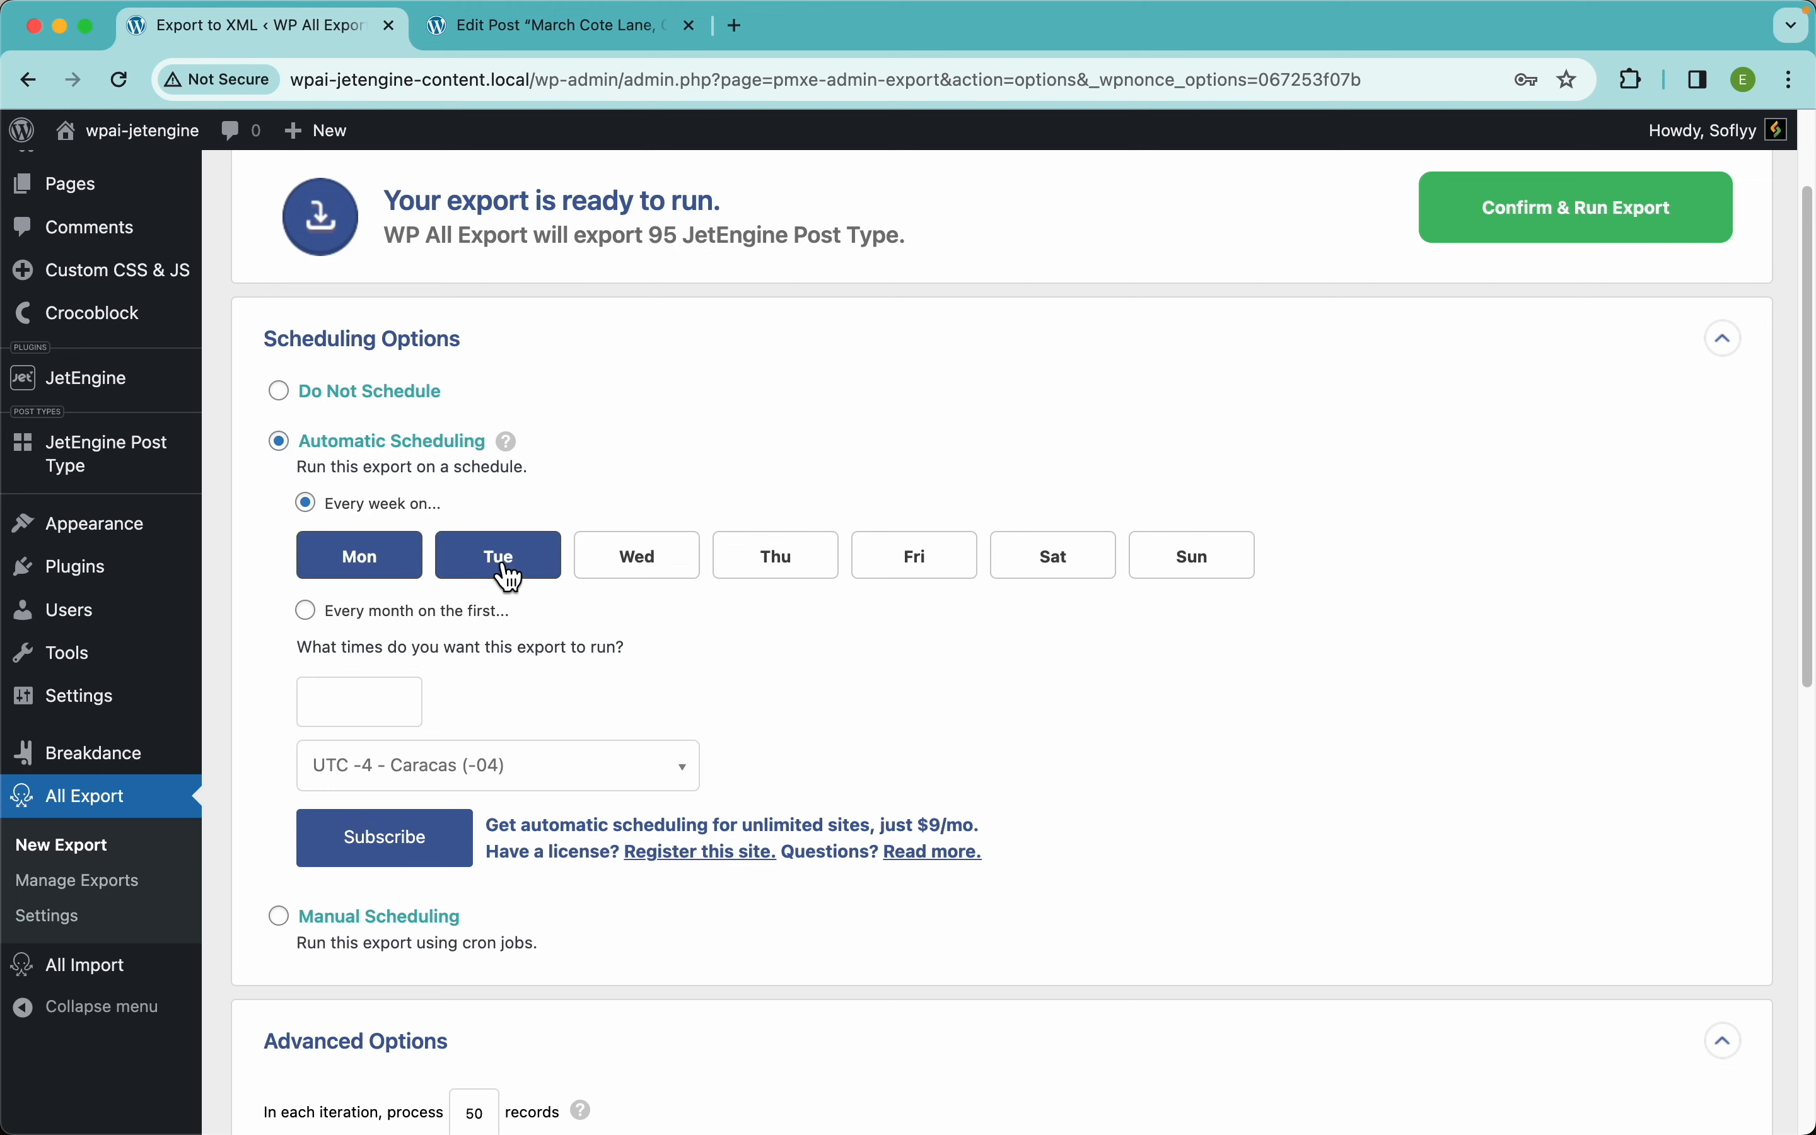
pyautogui.click(636, 571)
pyautogui.click(773, 567)
pyautogui.click(926, 576)
pyautogui.click(1053, 572)
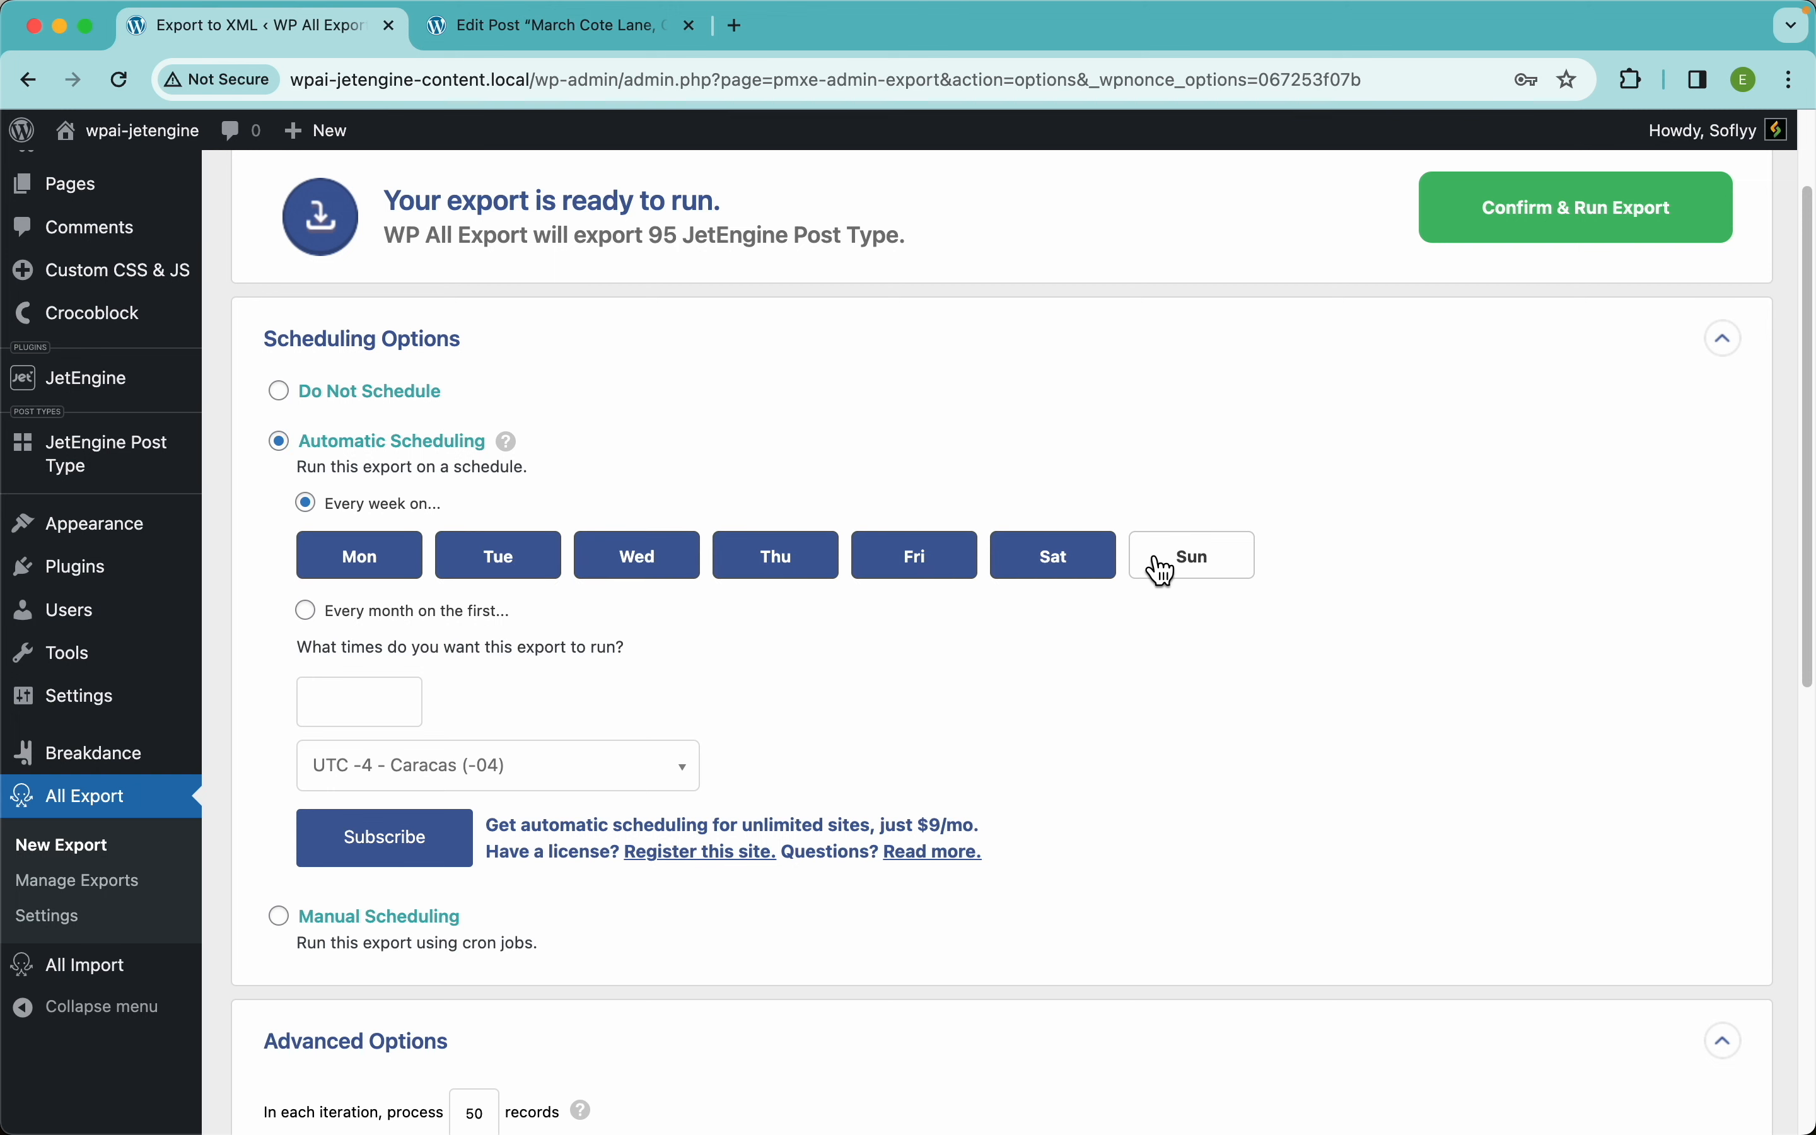
pyautogui.click(1195, 573)
pyautogui.click(398, 694)
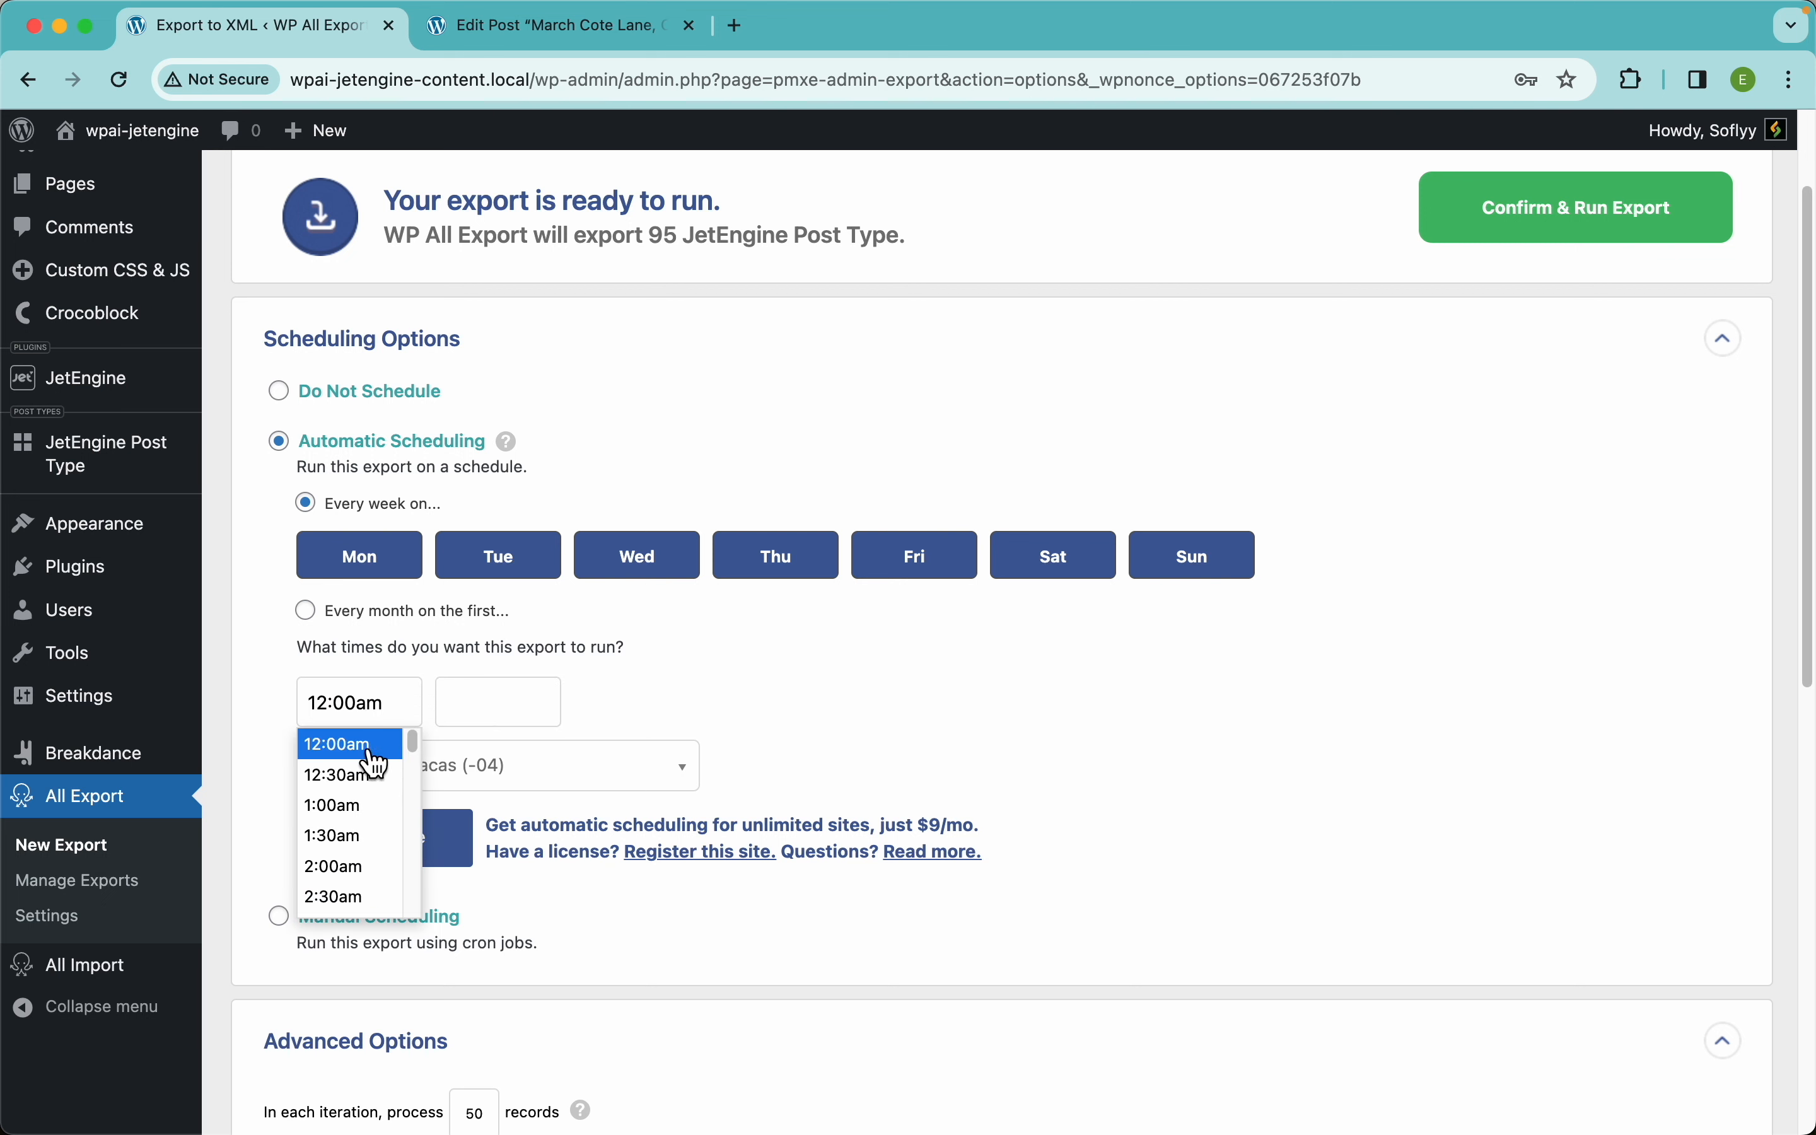
# - Confirm 12:00am as the first run time and add 2:00pm as a second run time for the scheduled export
pyautogui.click(356, 746)
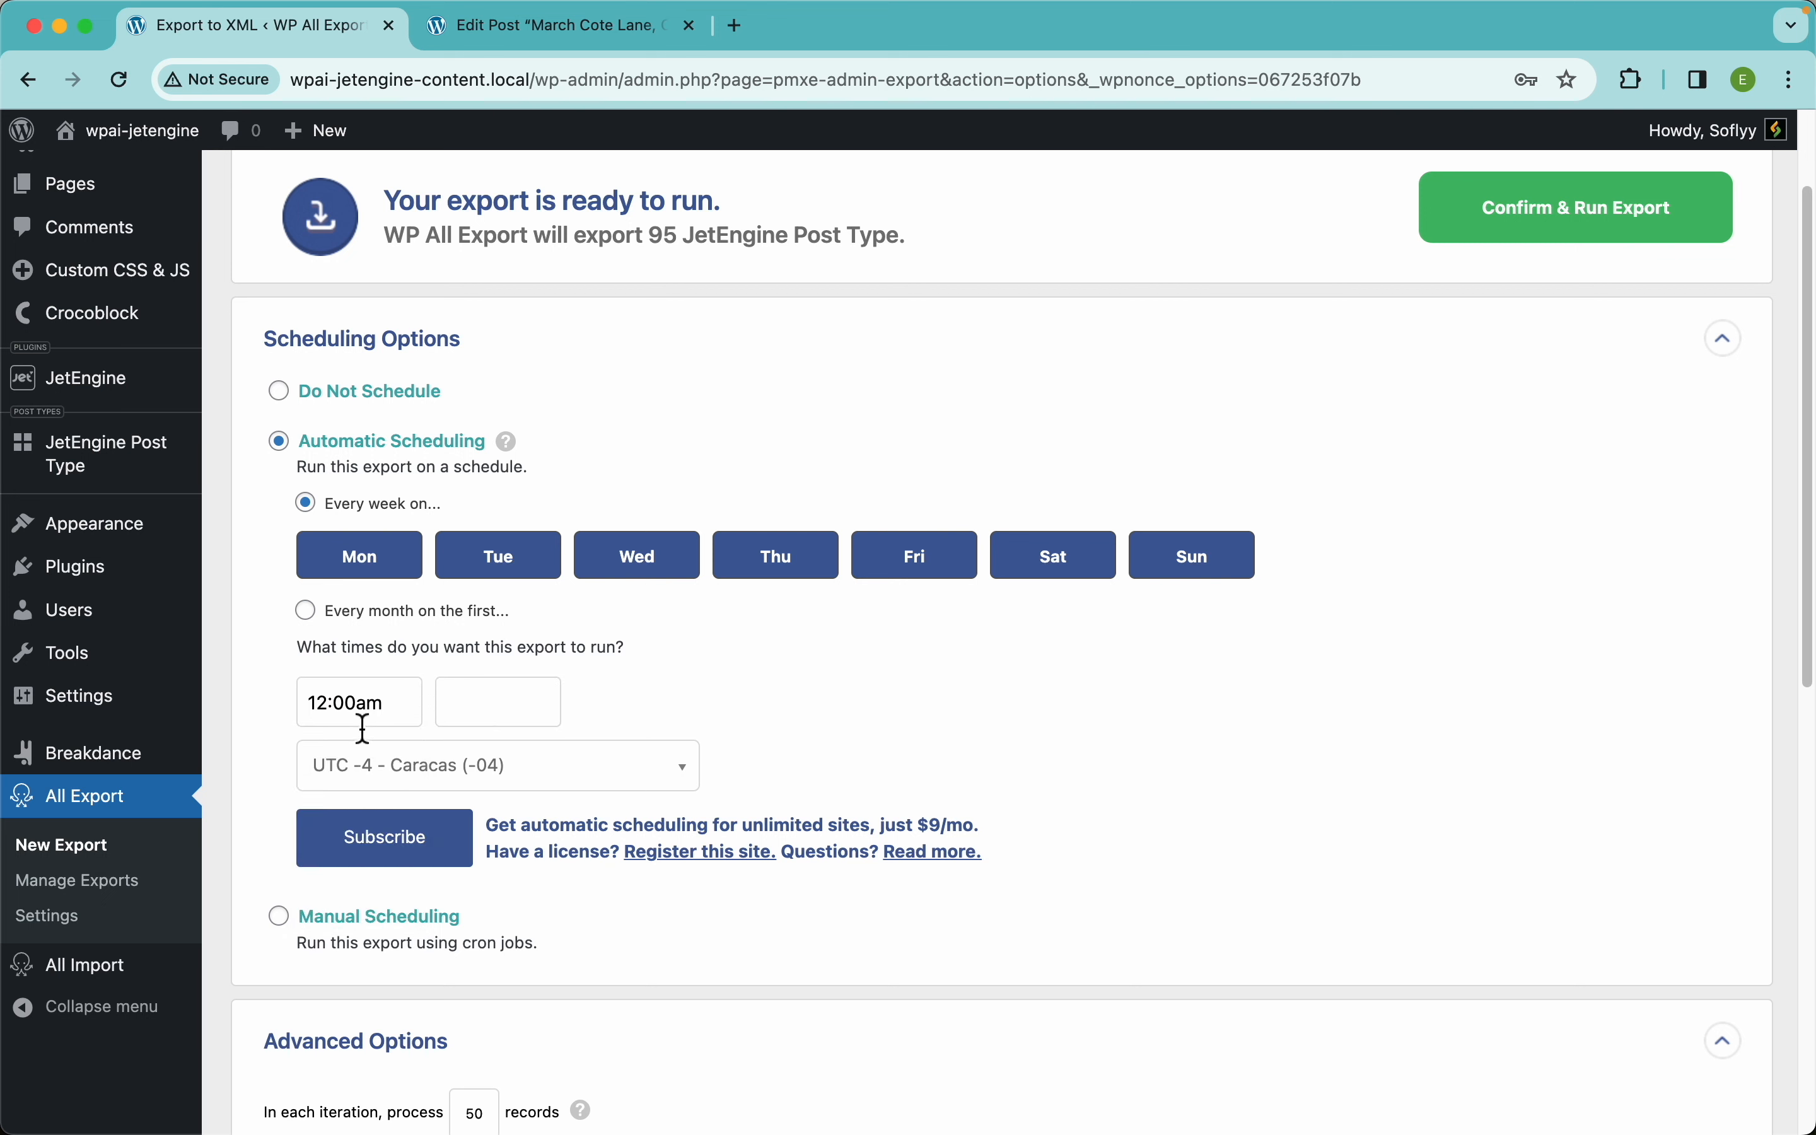
pyautogui.click(513, 703)
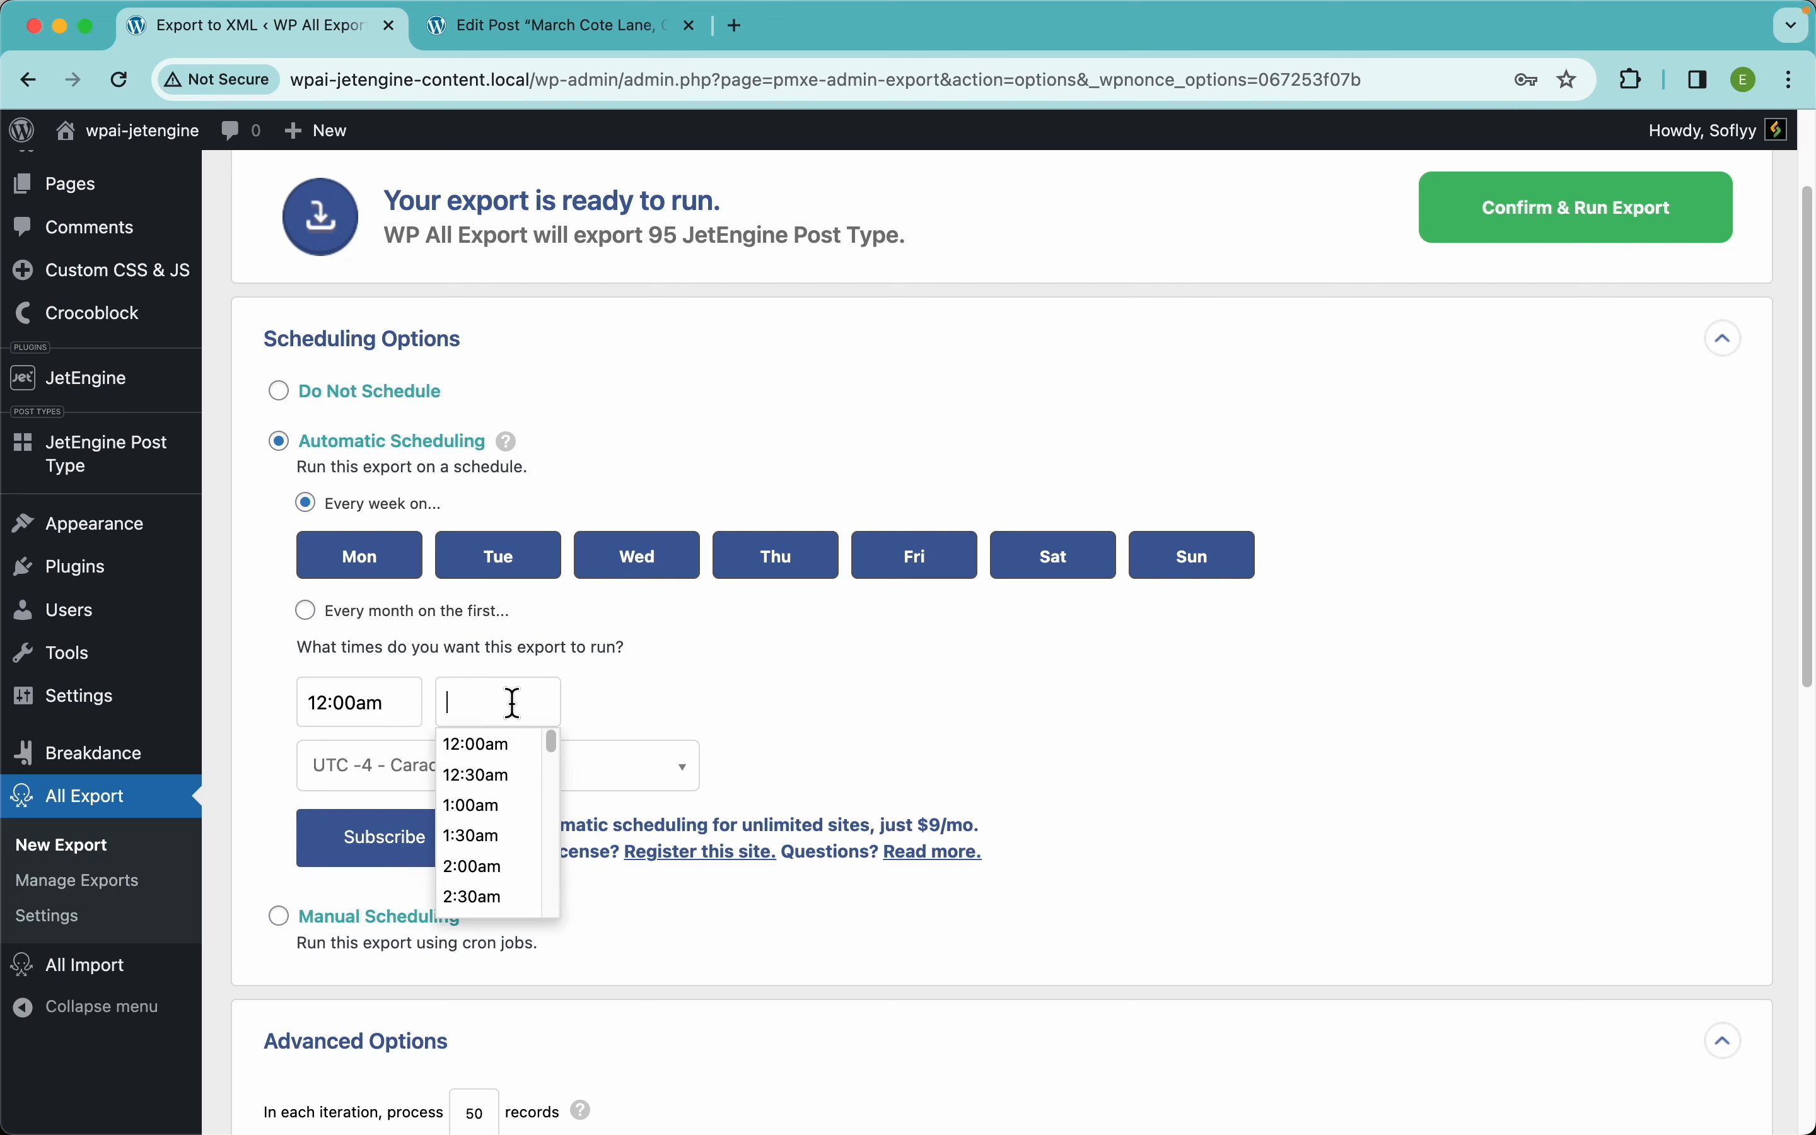
pyautogui.scroll(-10, 492, 863)
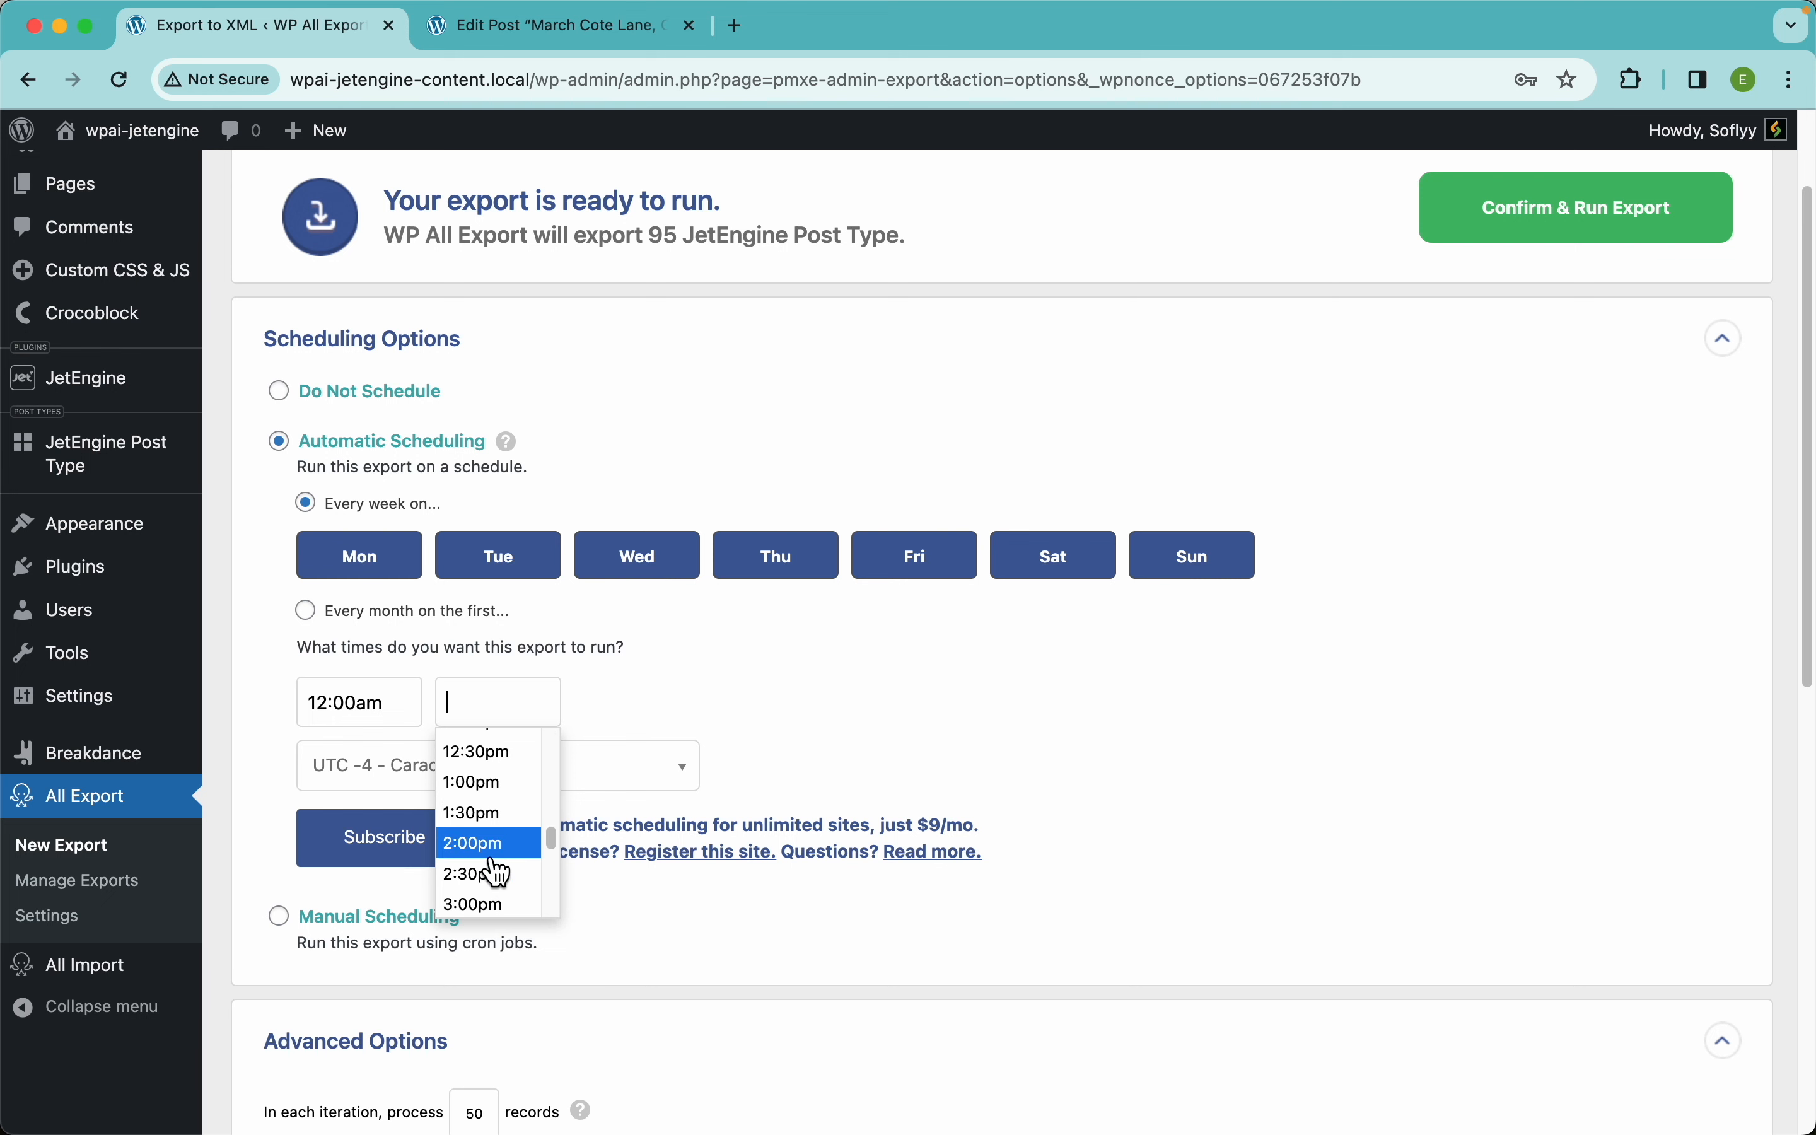
pyautogui.click(484, 847)
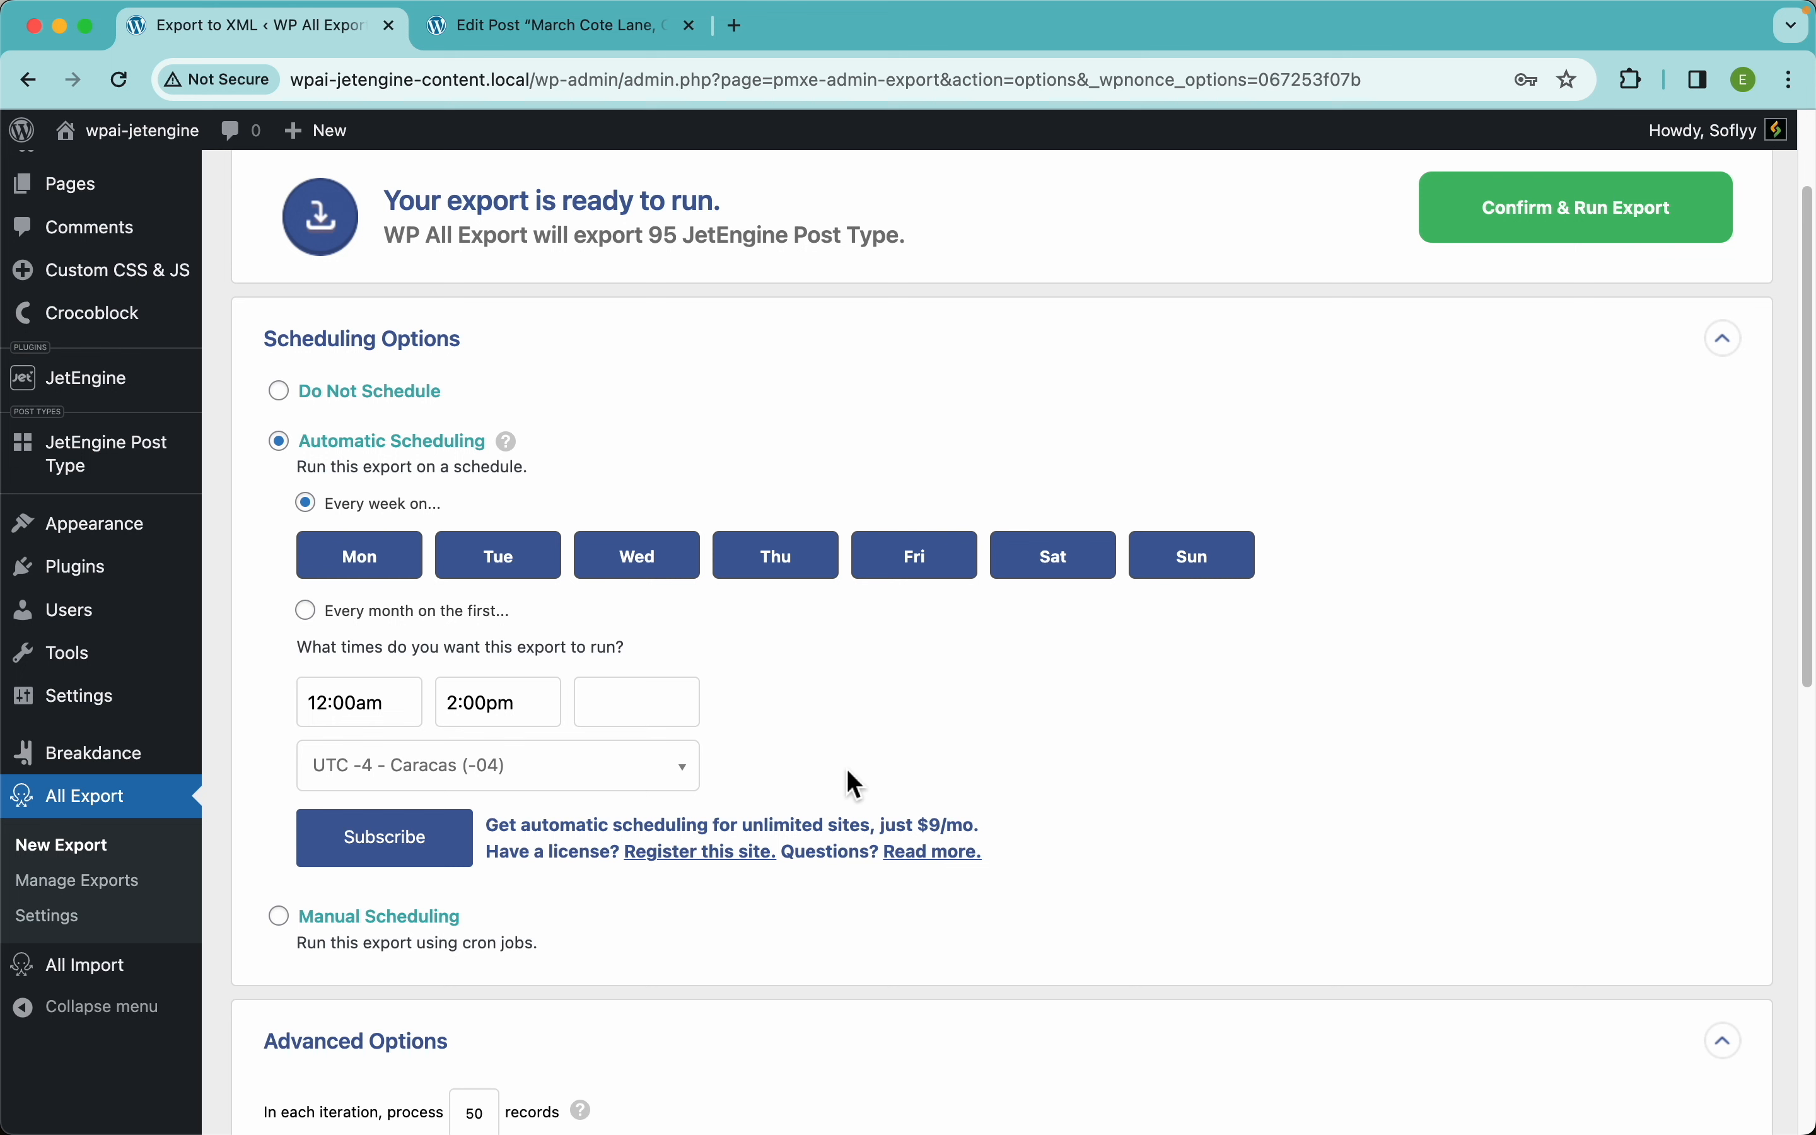
# - Look over the Manual Scheduling cron URLs, set the export to Do Not Schedule and collapse the scheduling options
pyautogui.click(379, 923)
pyautogui.scroll(-3, 805, 637)
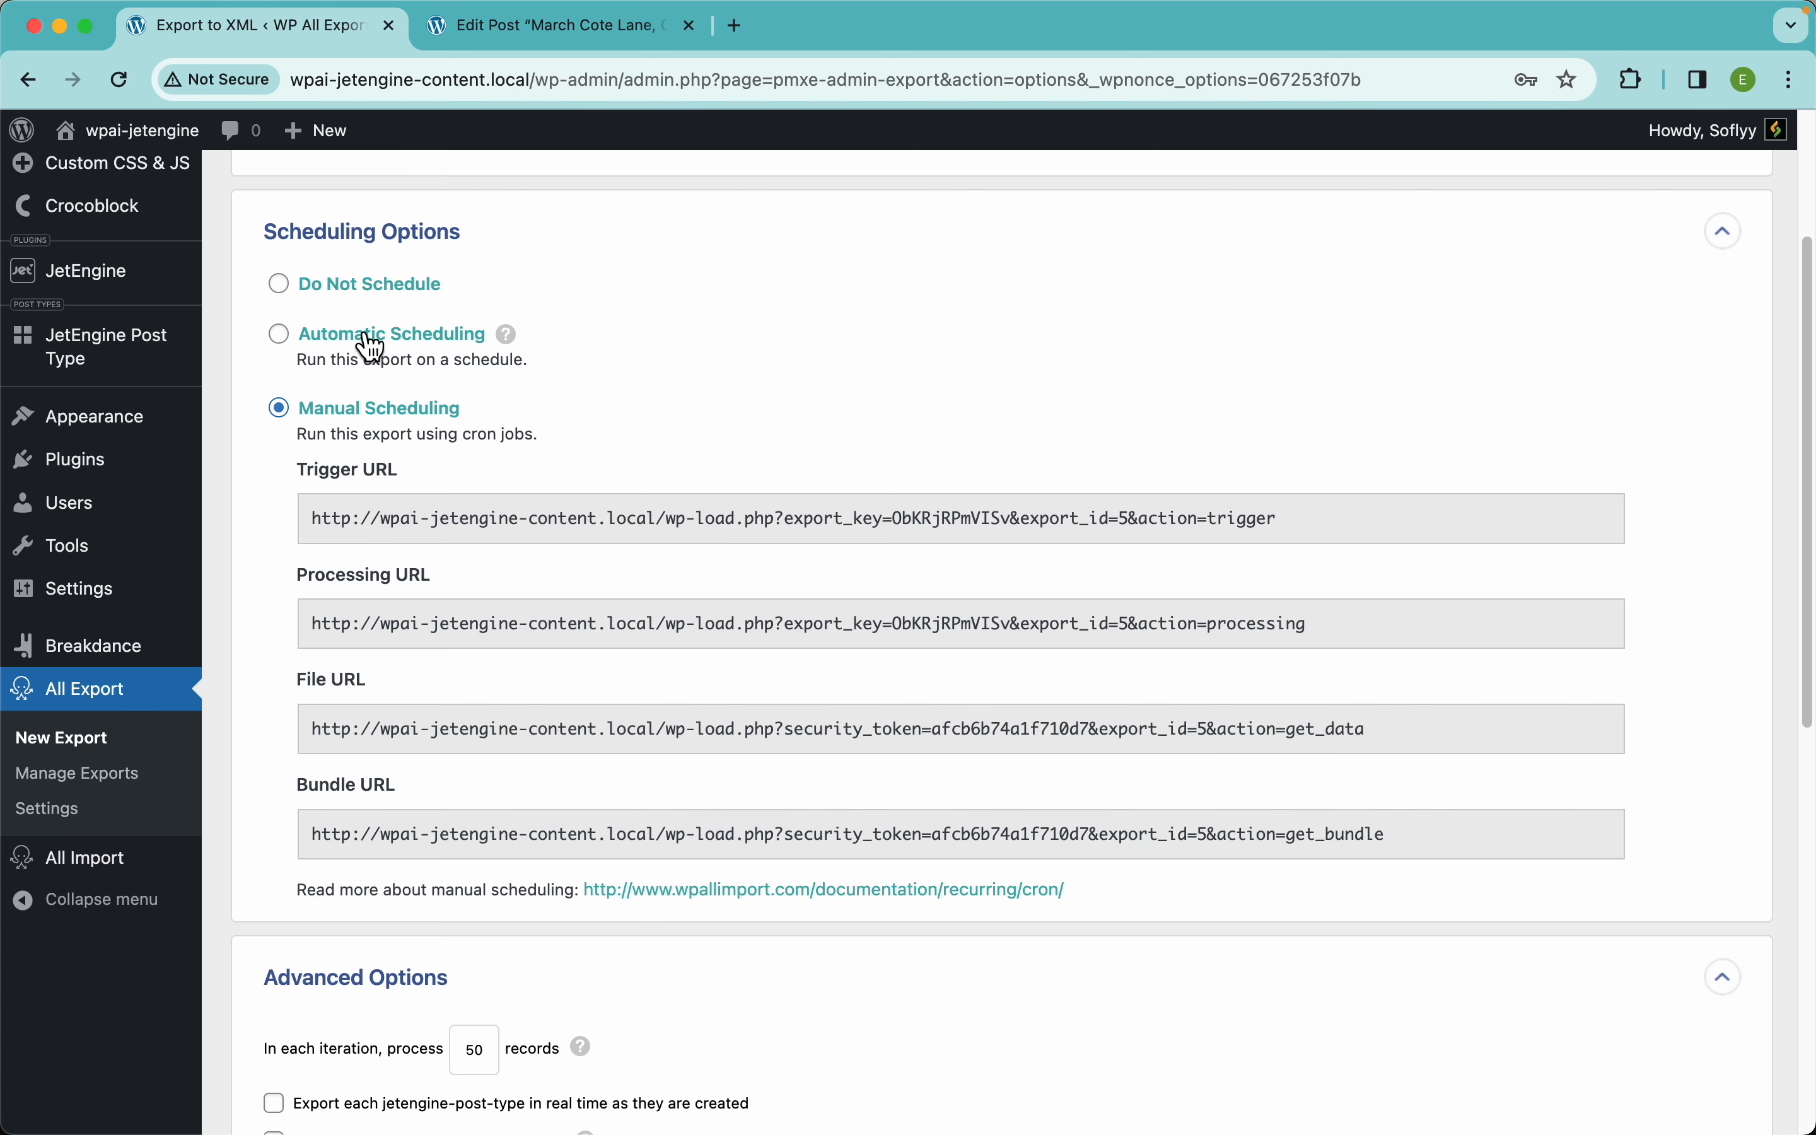
pyautogui.click(405, 300)
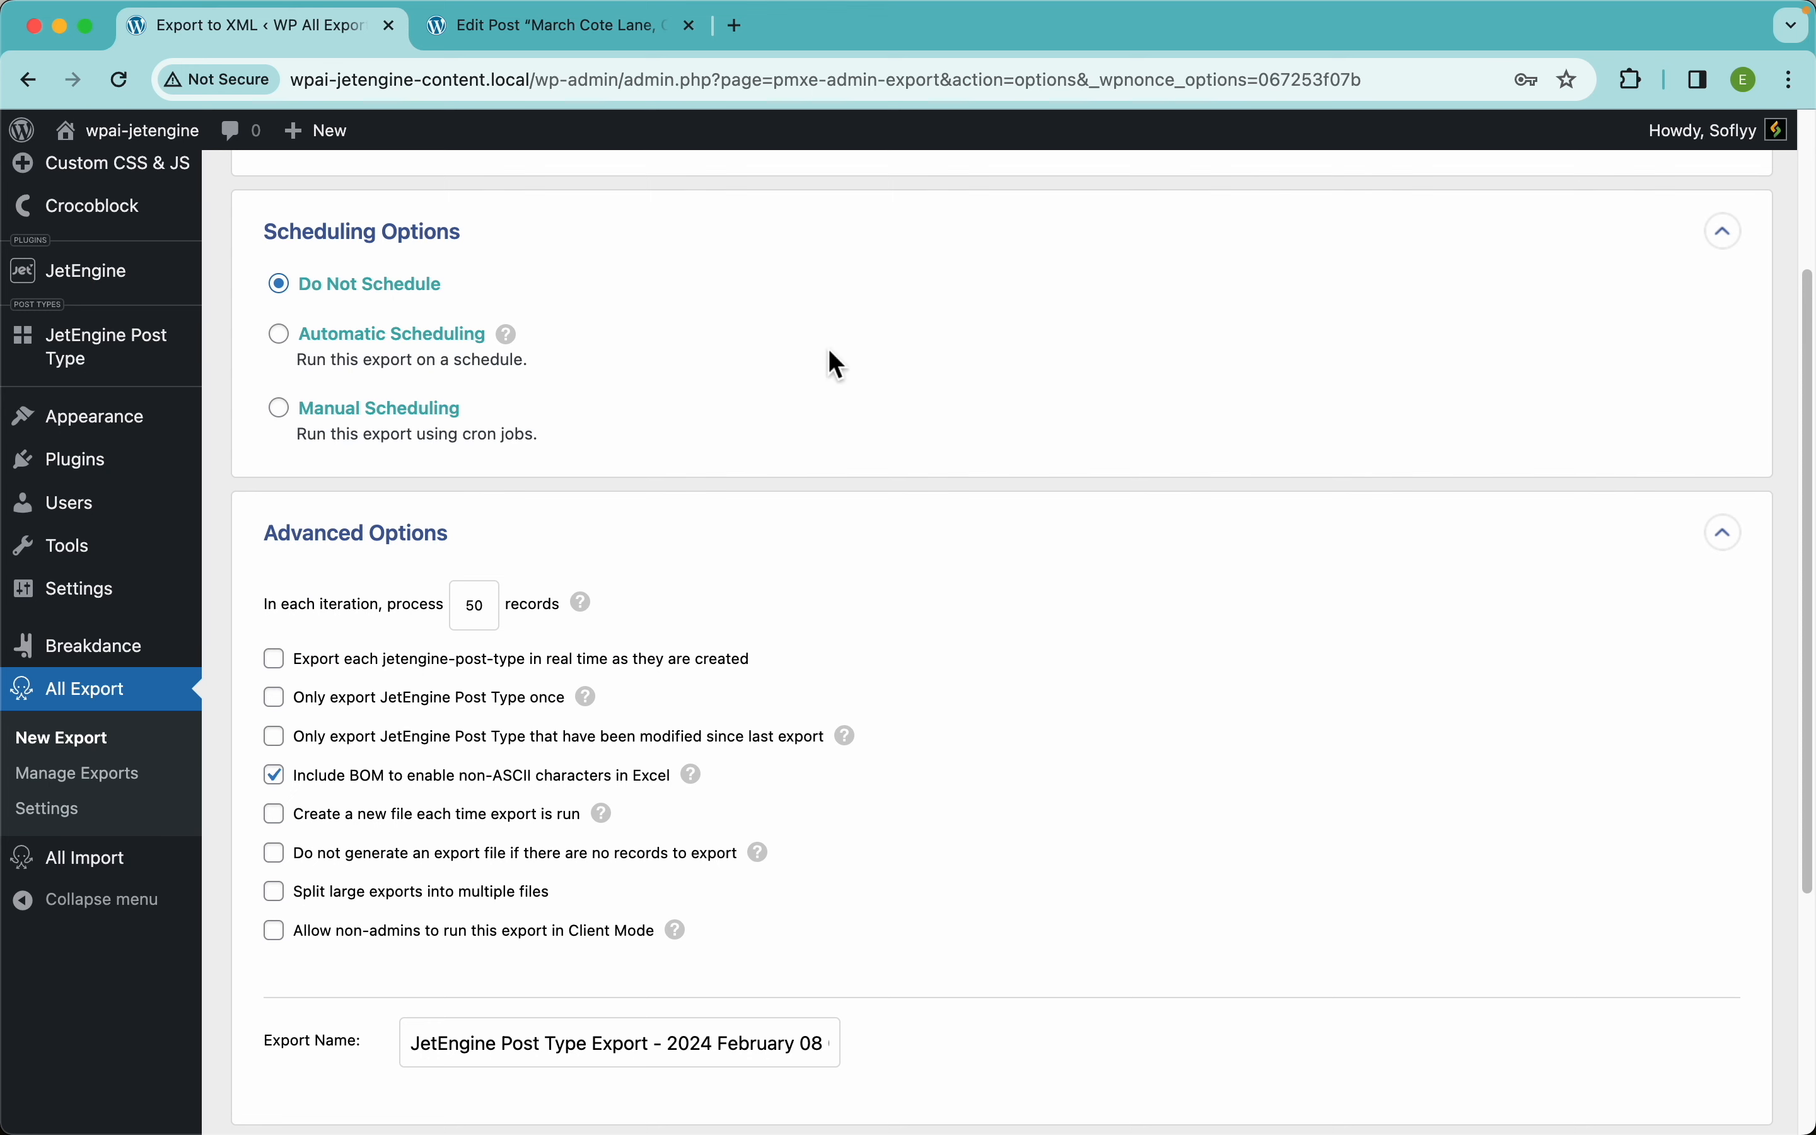
pyautogui.scroll(4, 911, 366)
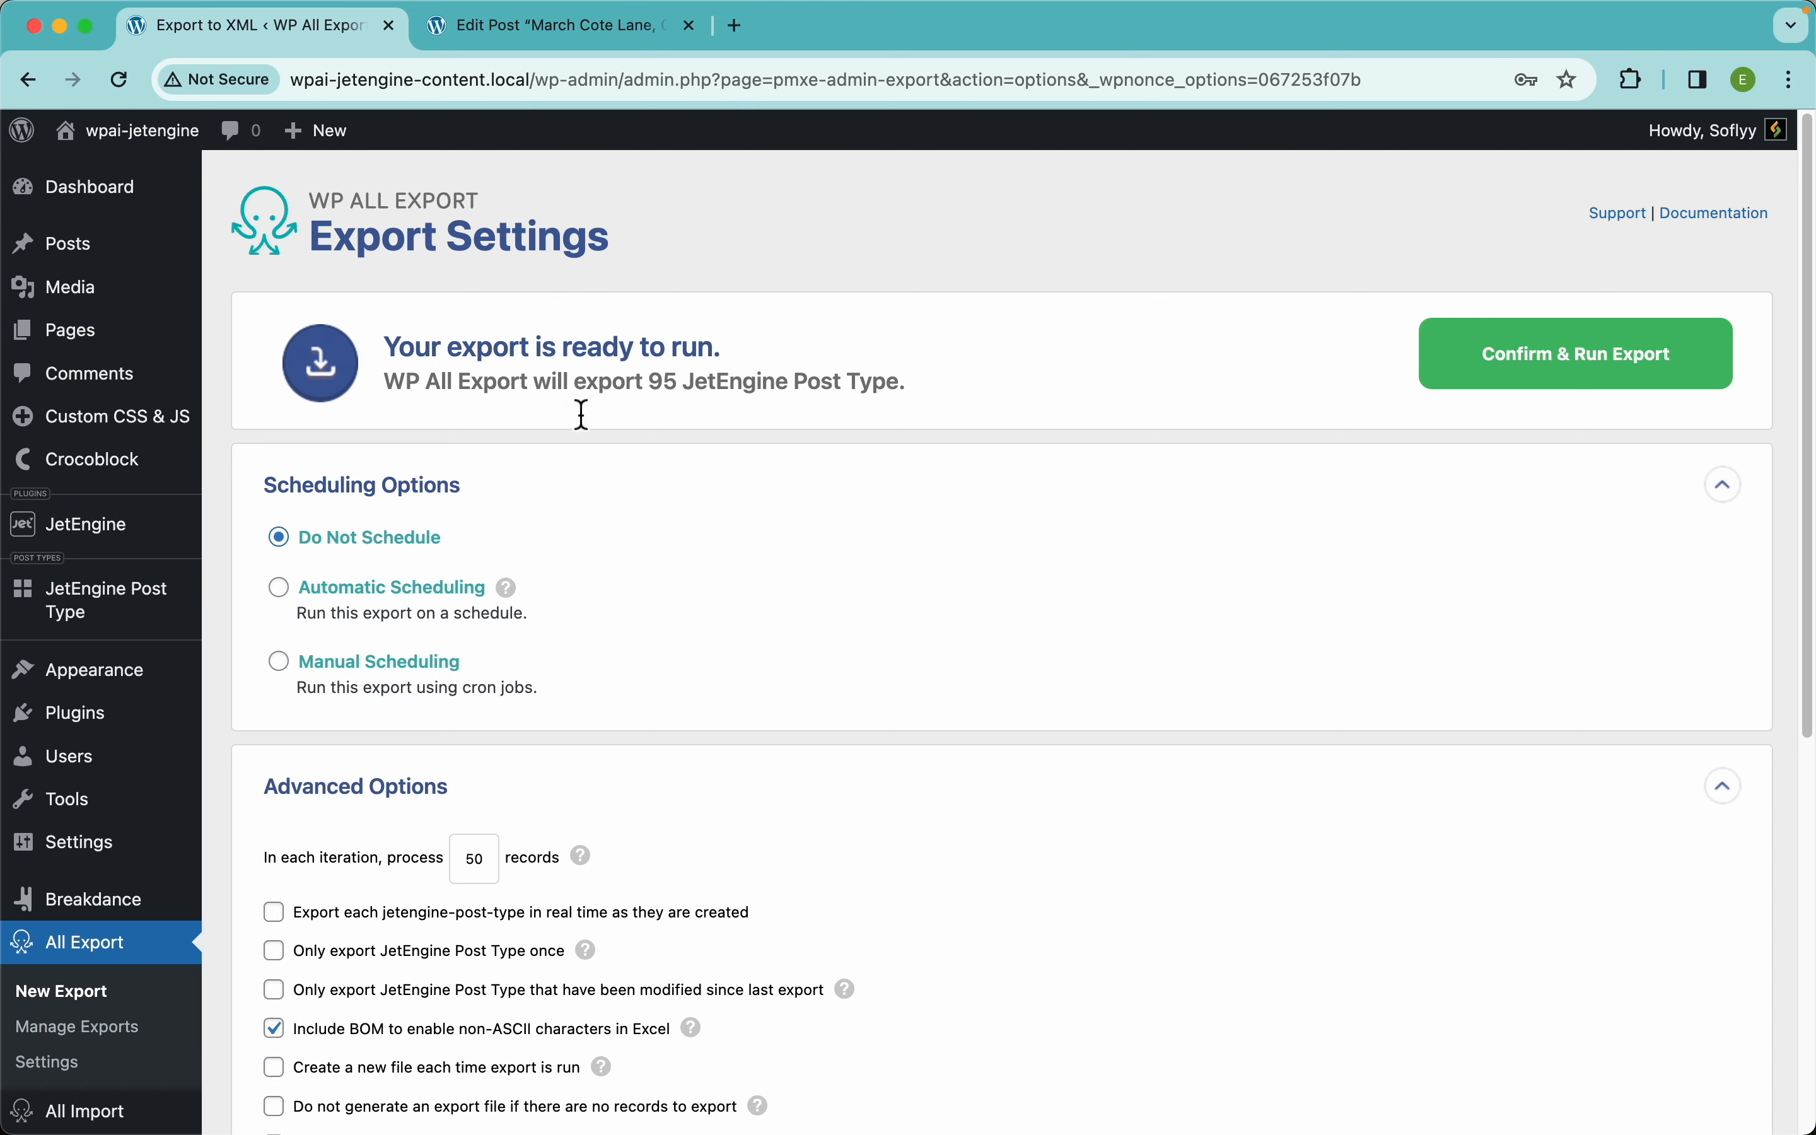
pyautogui.click(417, 509)
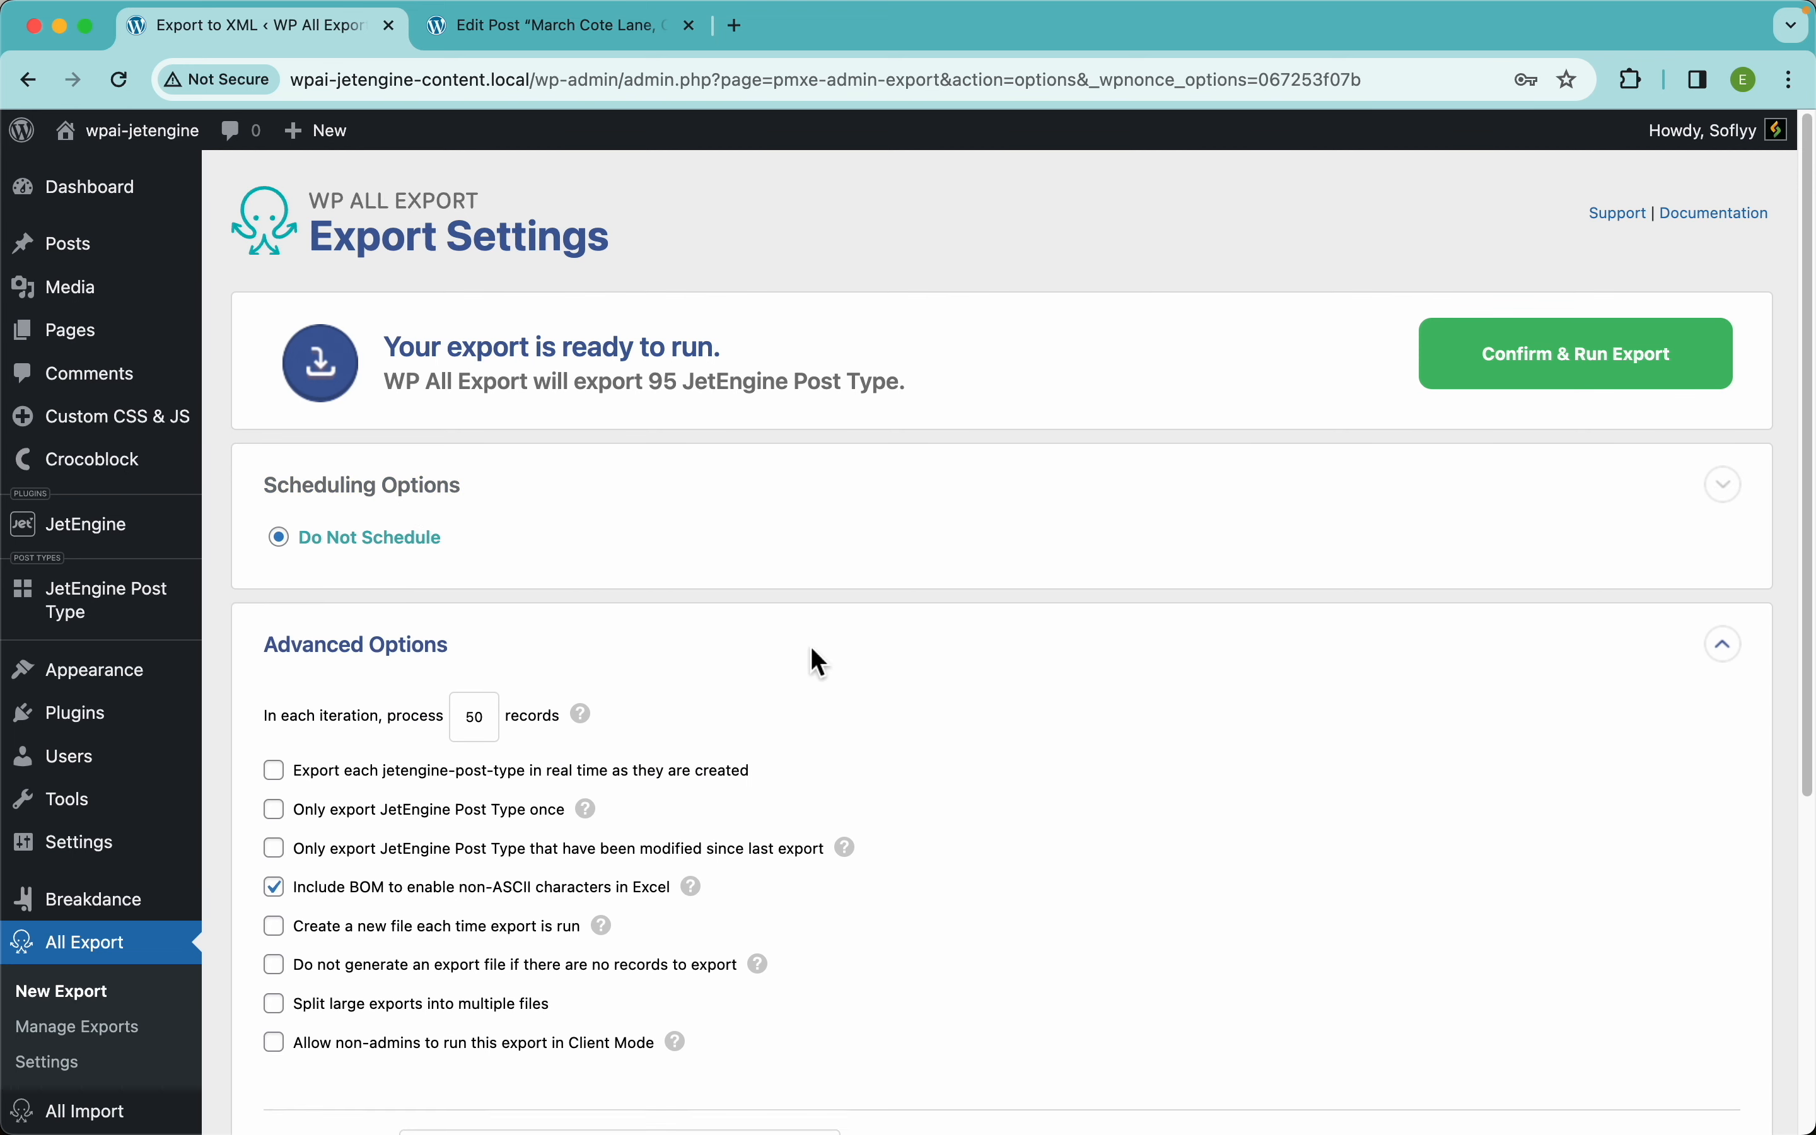
# - Review the advanced export options and their help notes, and run the export
pyautogui.scroll(-3, 826, 661)
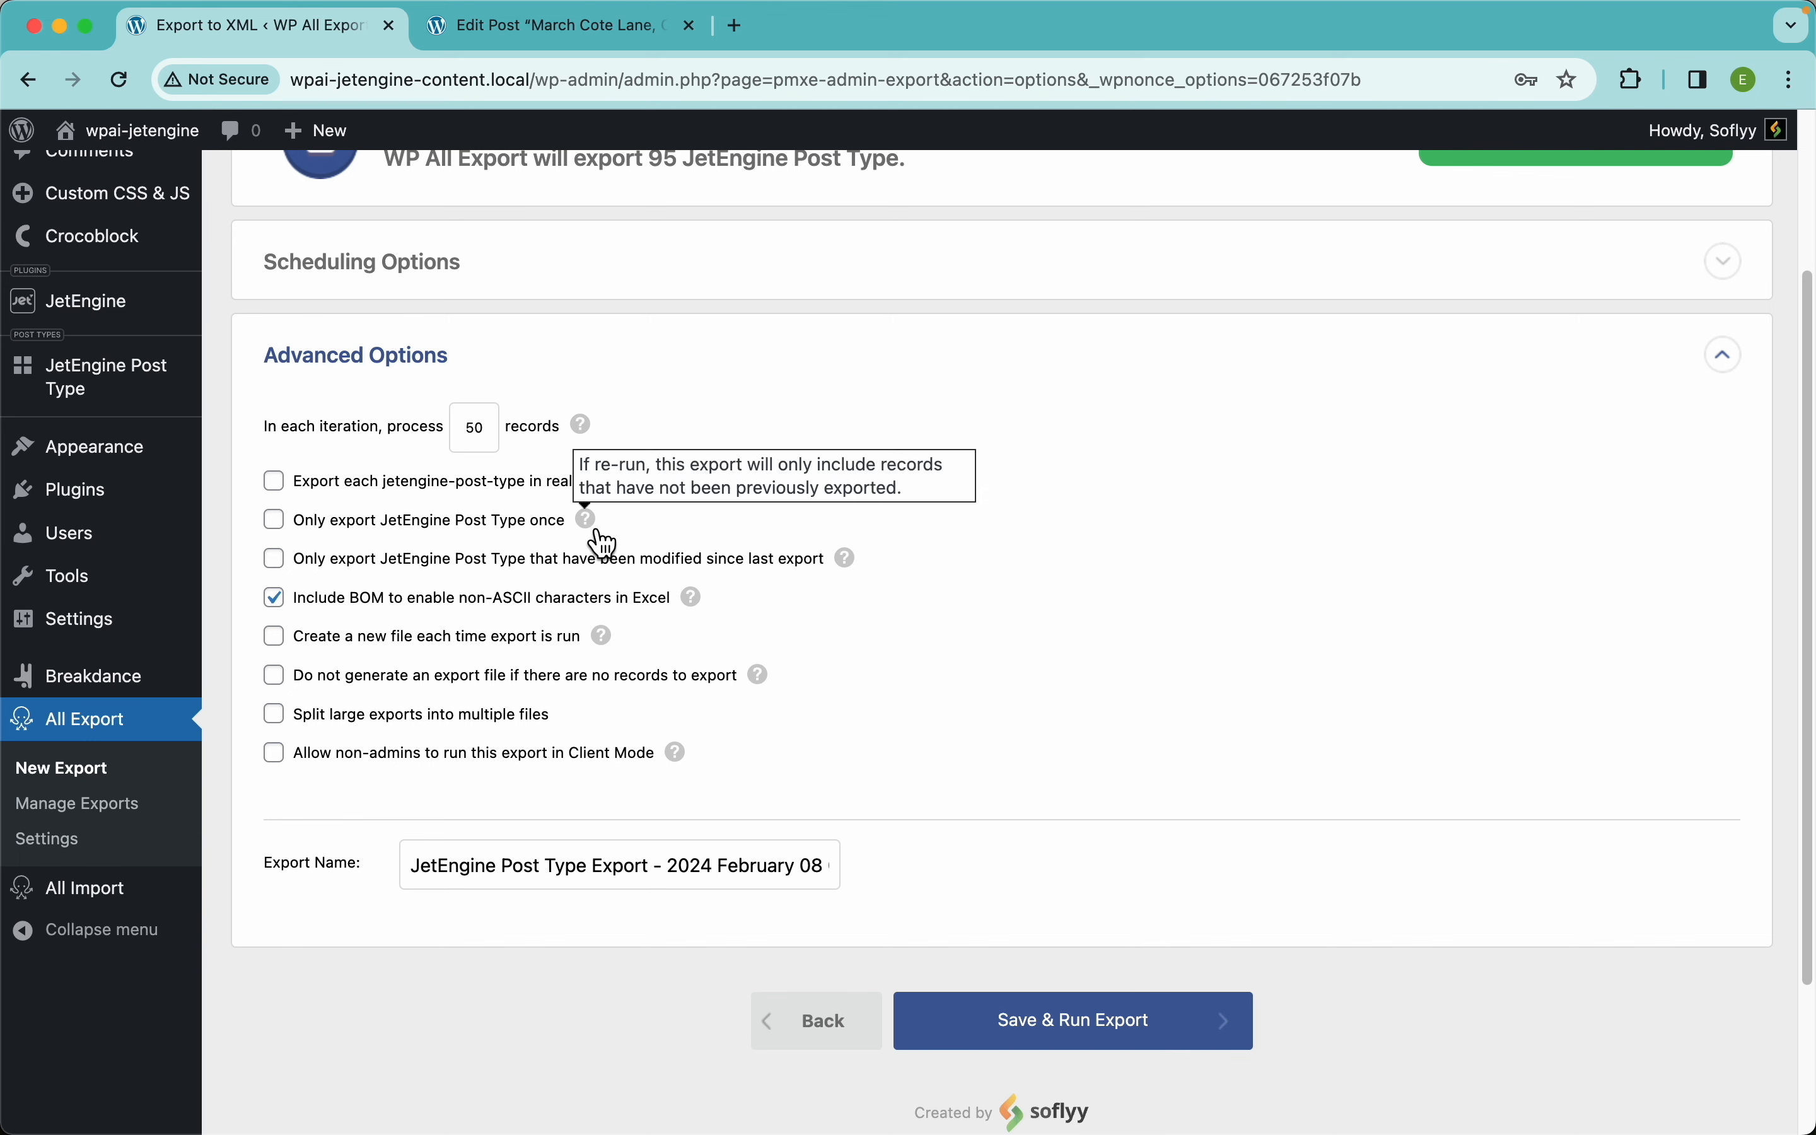
pyautogui.moveTo(863, 575)
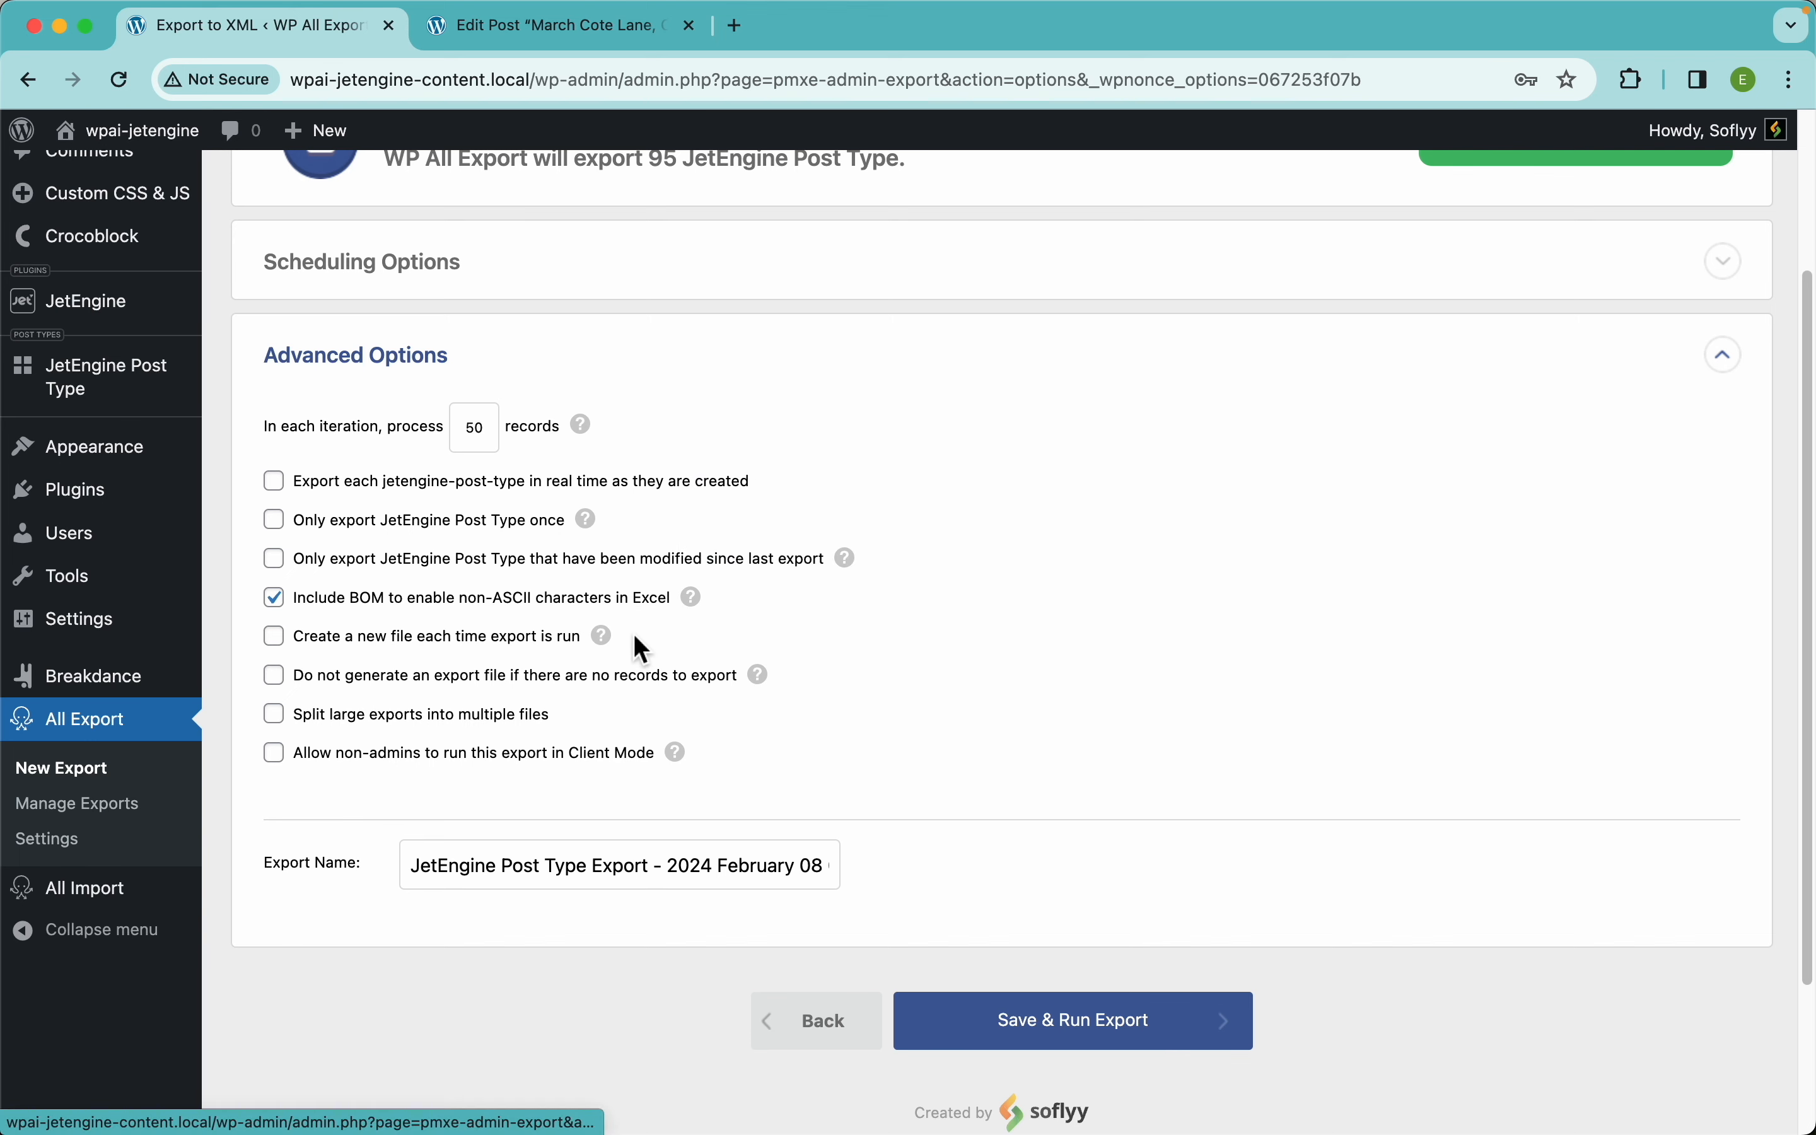
pyautogui.moveTo(771, 698)
pyautogui.scroll(3, 1217, 507)
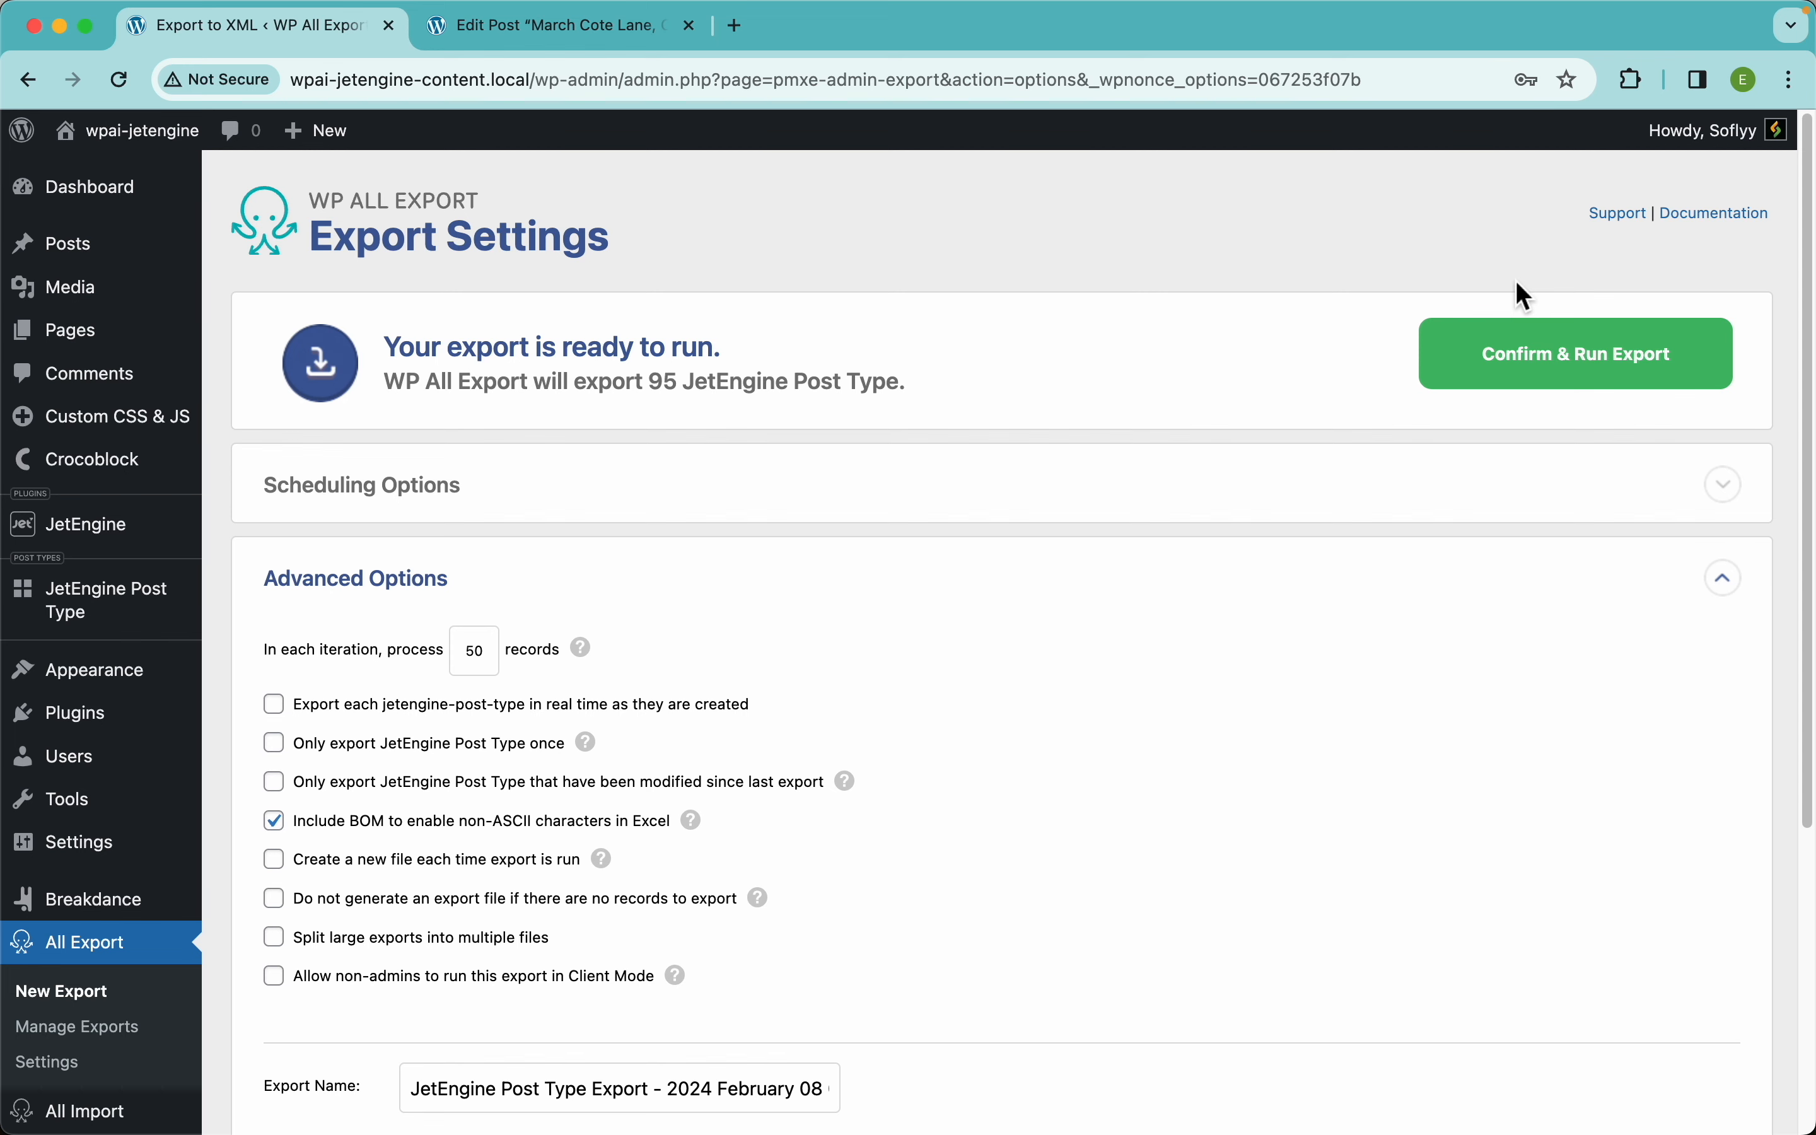
pyautogui.click(1496, 382)
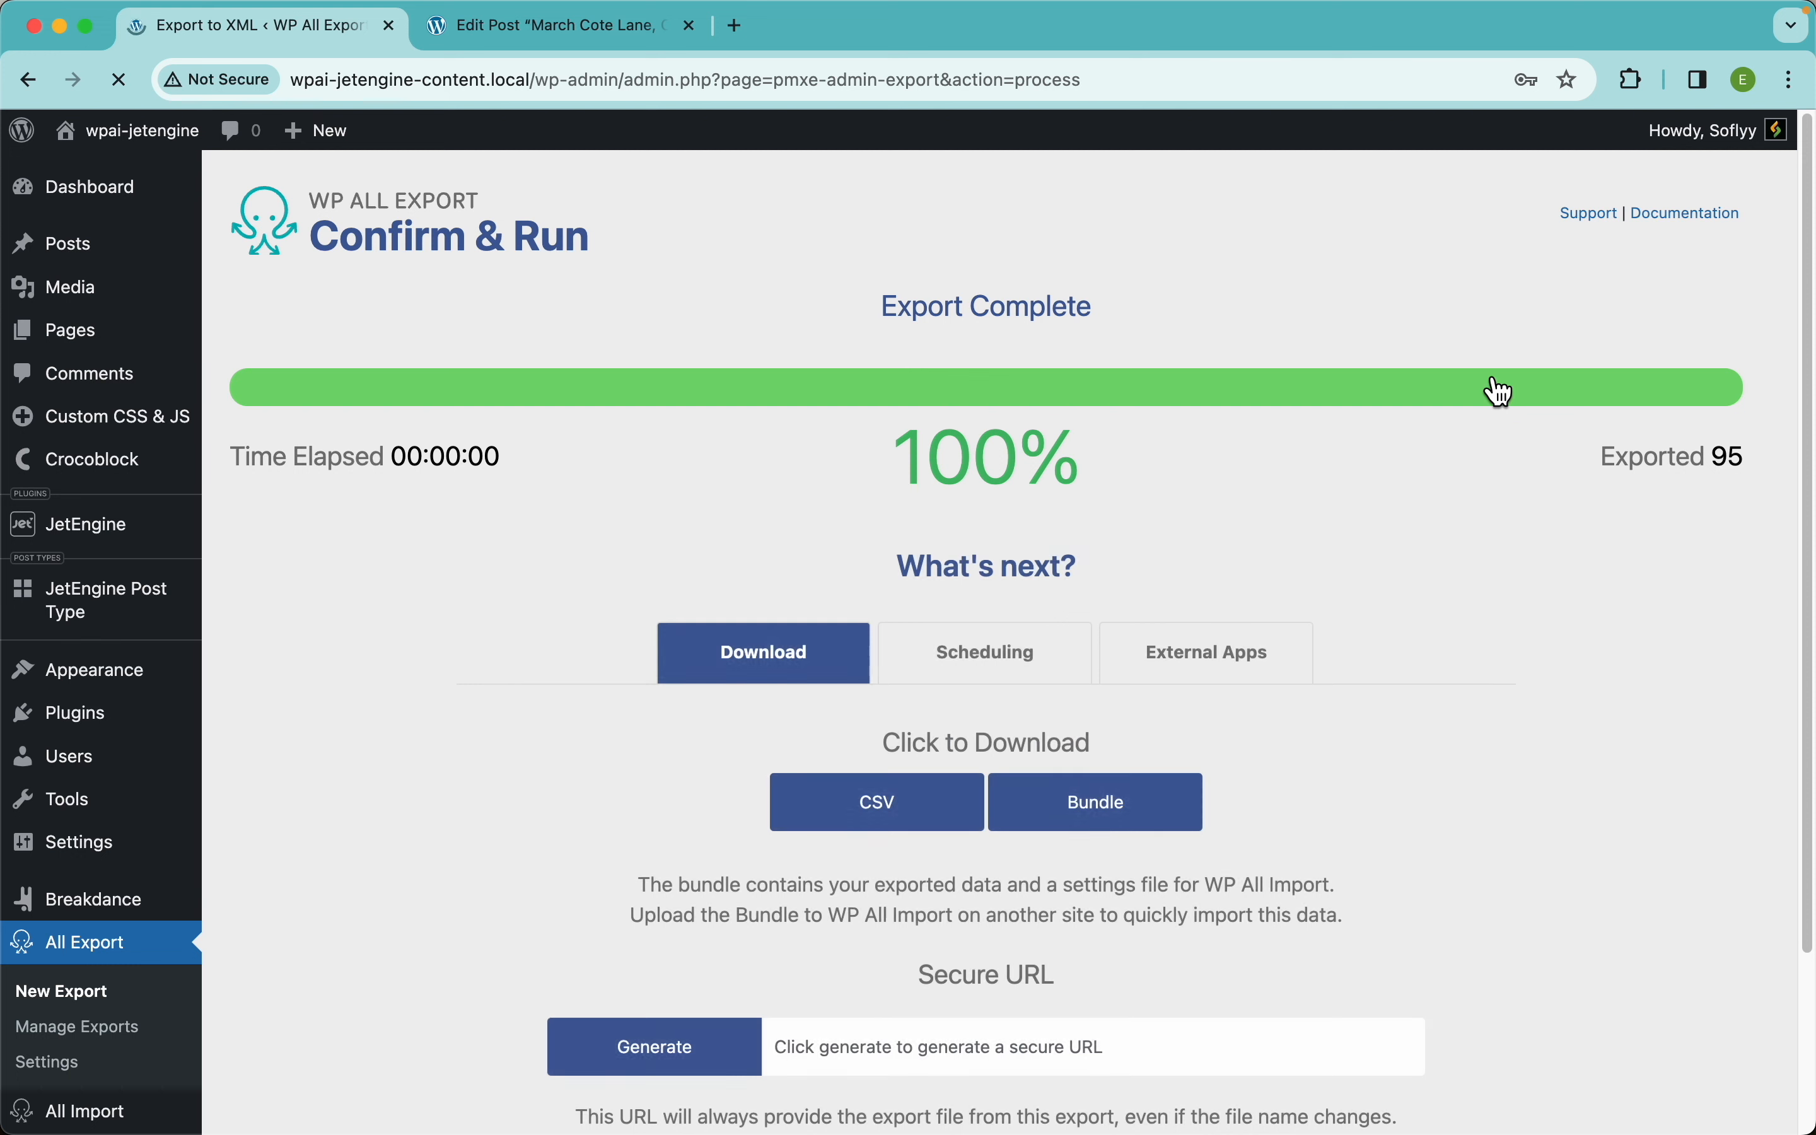
# - Download the exported CSV file and open it in Numbers with the Format sidebar hidden
pyautogui.click(905, 826)
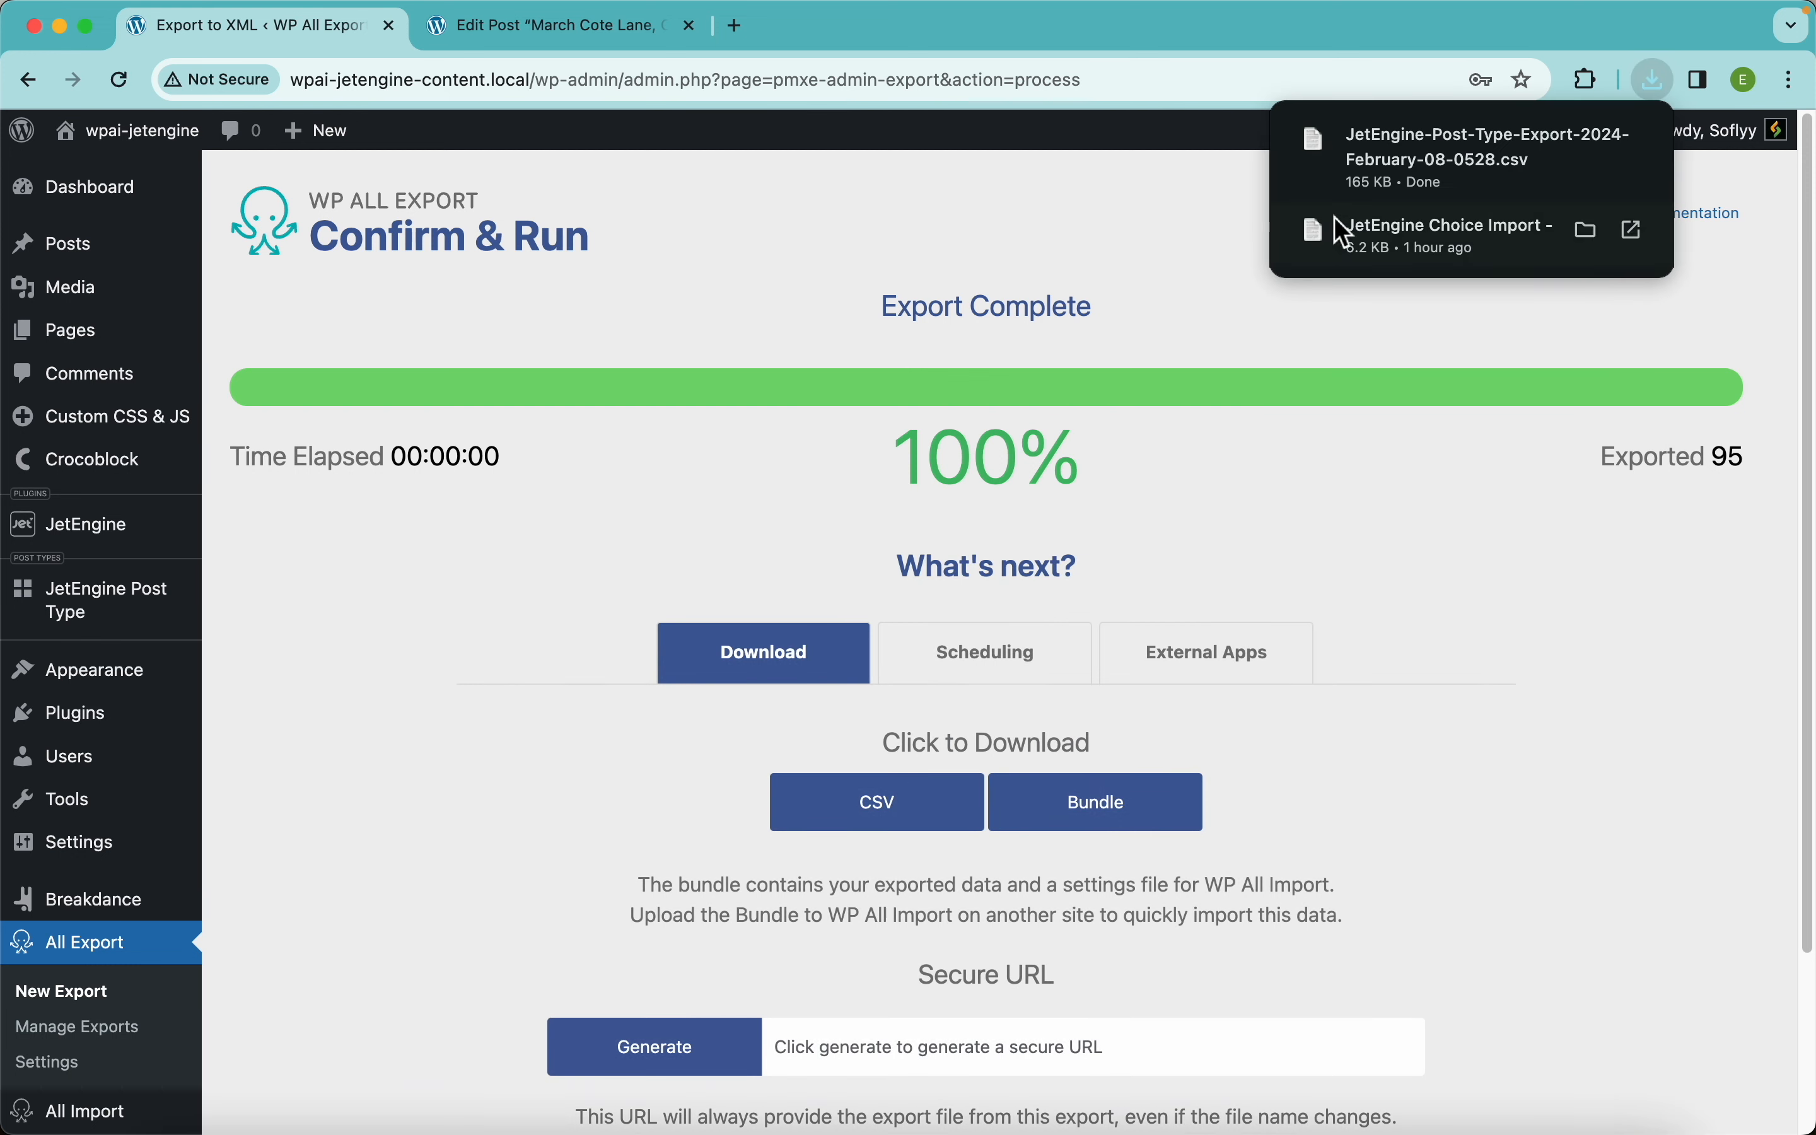
pyautogui.click(1373, 182)
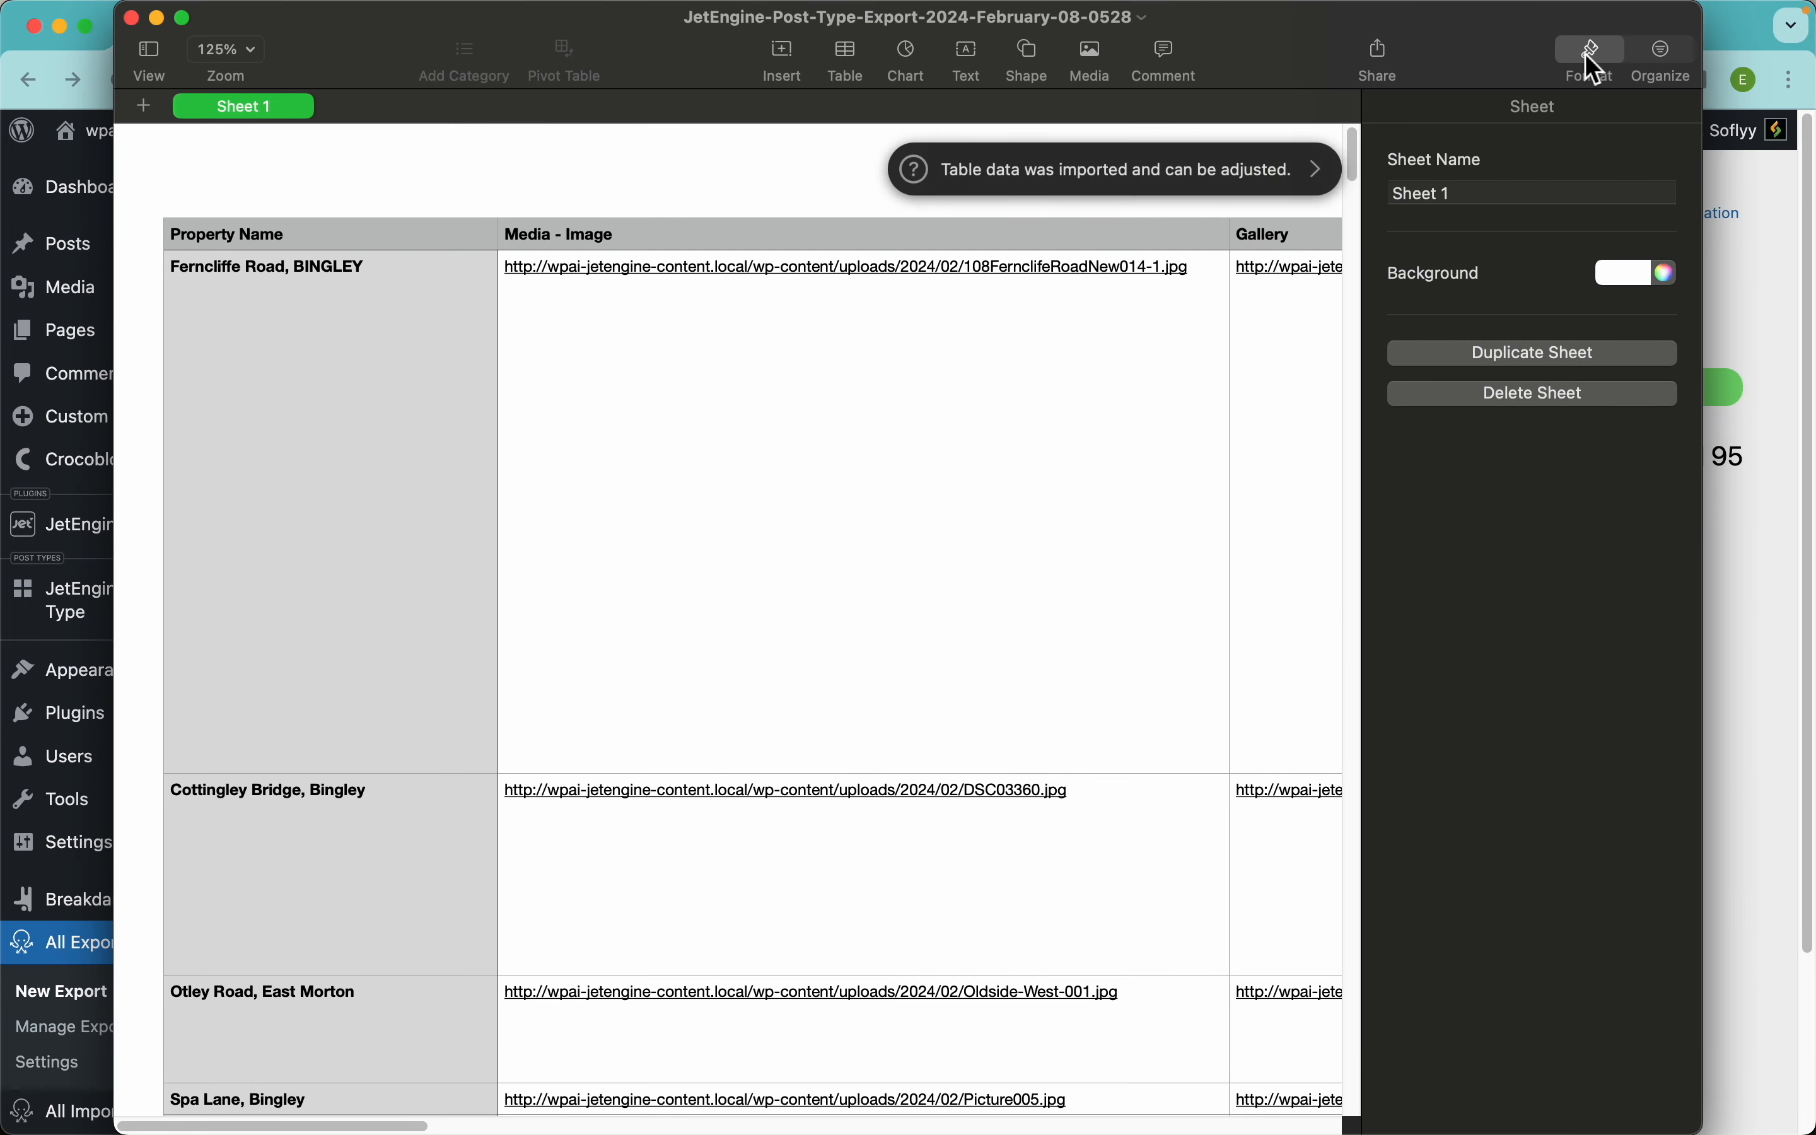
pyautogui.click(1592, 63)
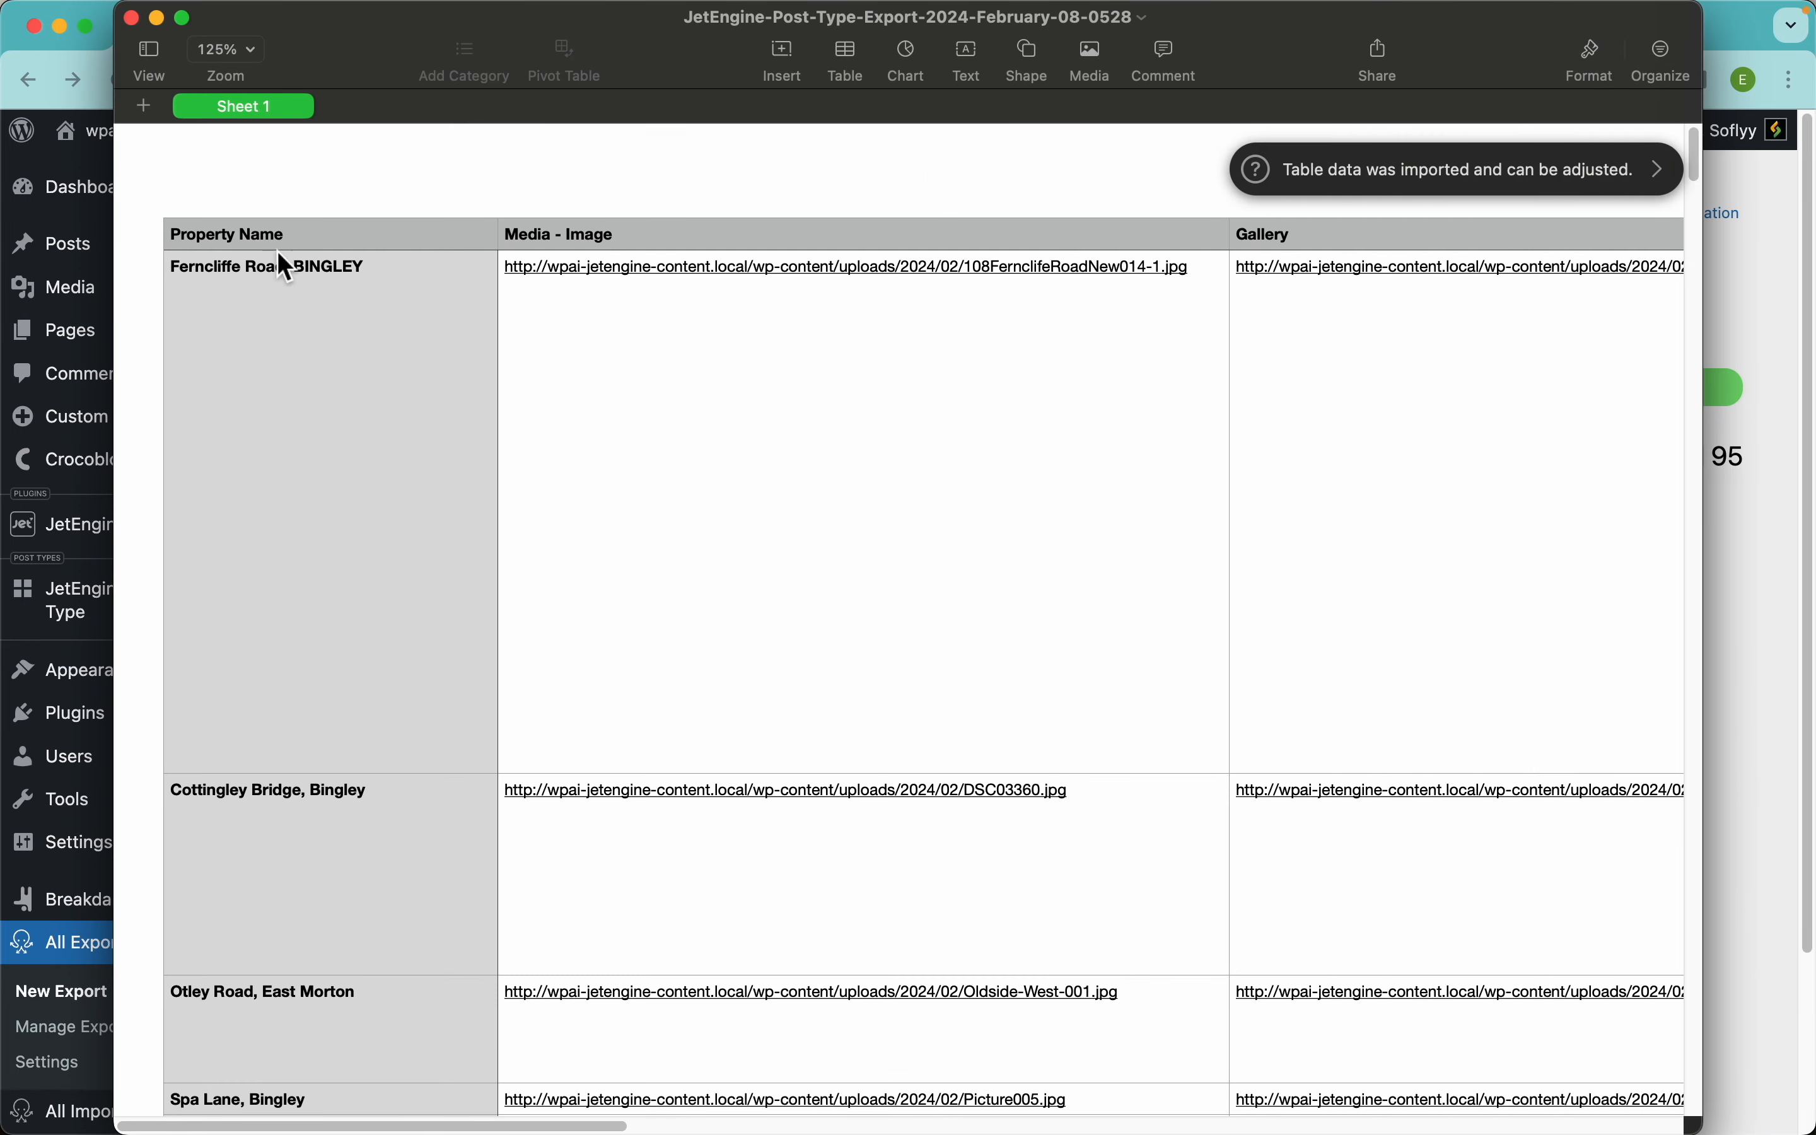
# - Examine the exported Property Name, Media - Image, Gallery and WYSIWYG columns, and return to the export page in the browser
pyautogui.click(351, 234)
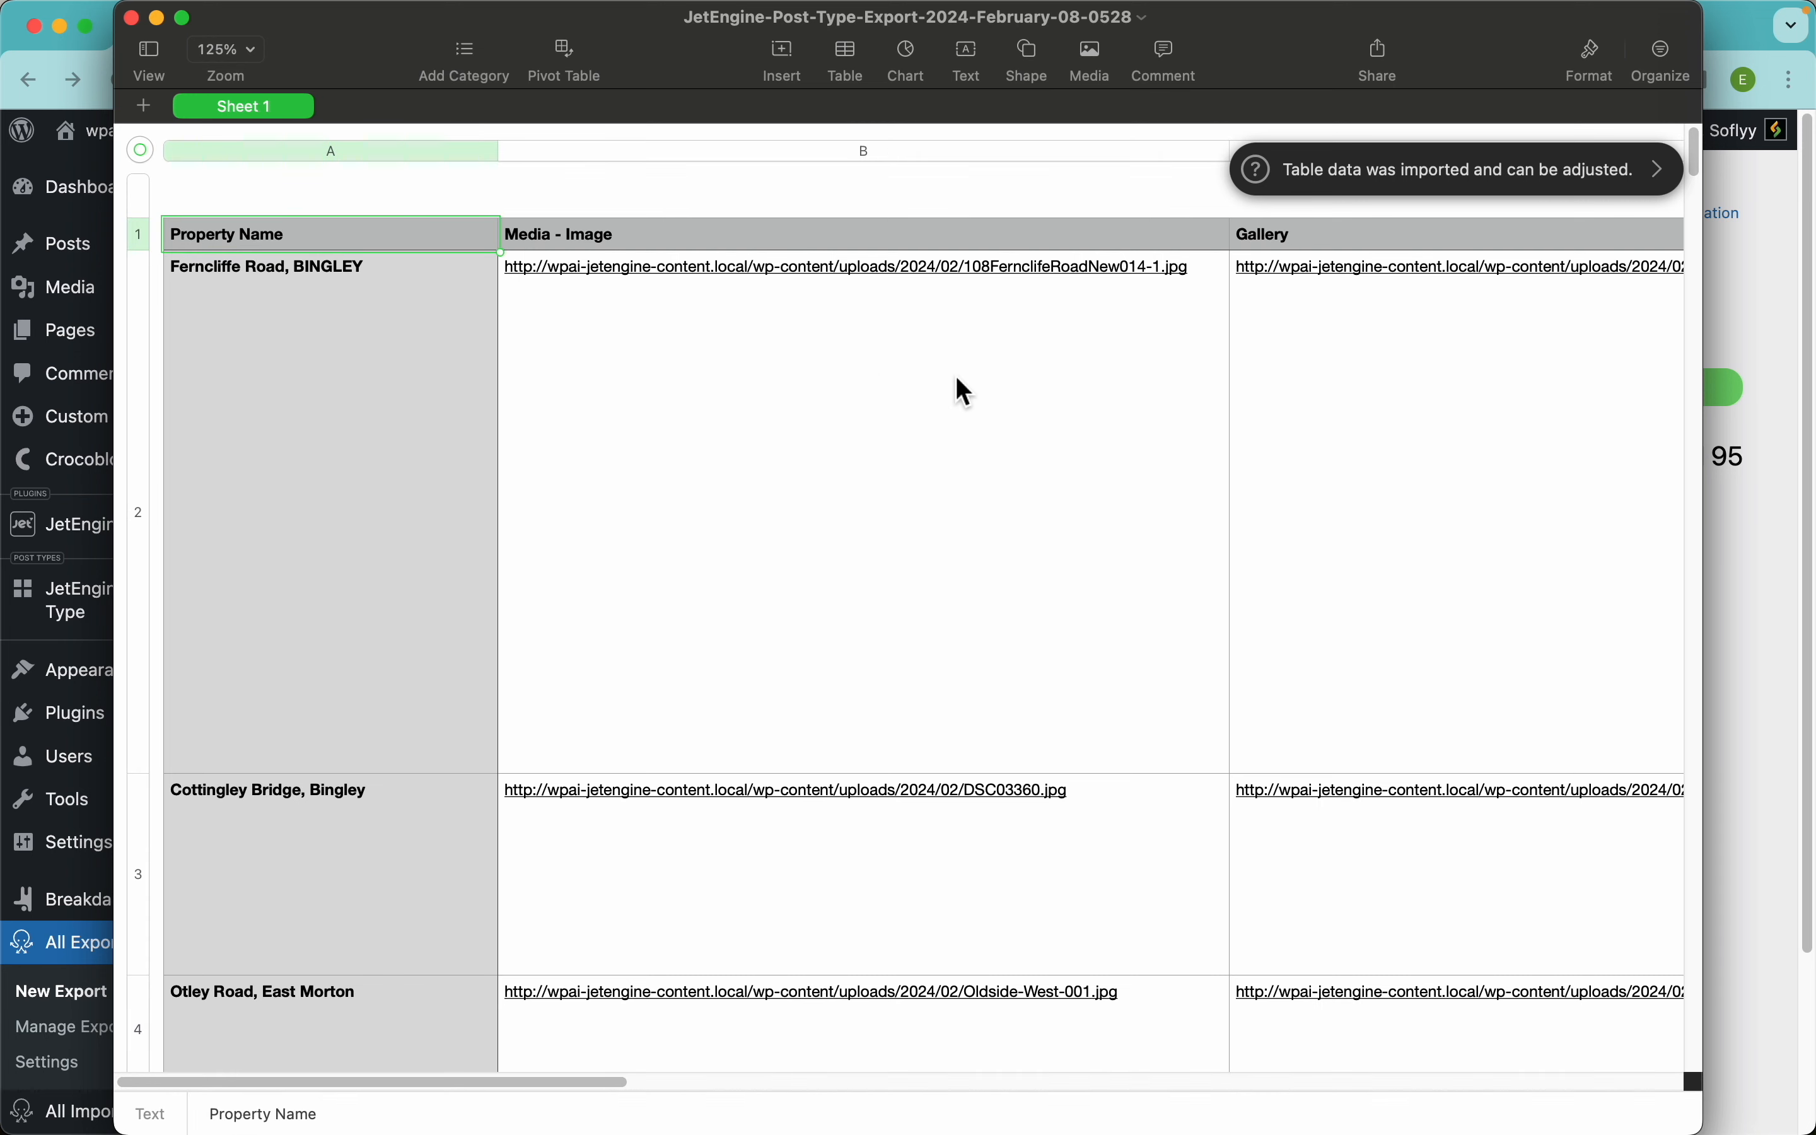
pyautogui.hscroll(10, 1010, 350)
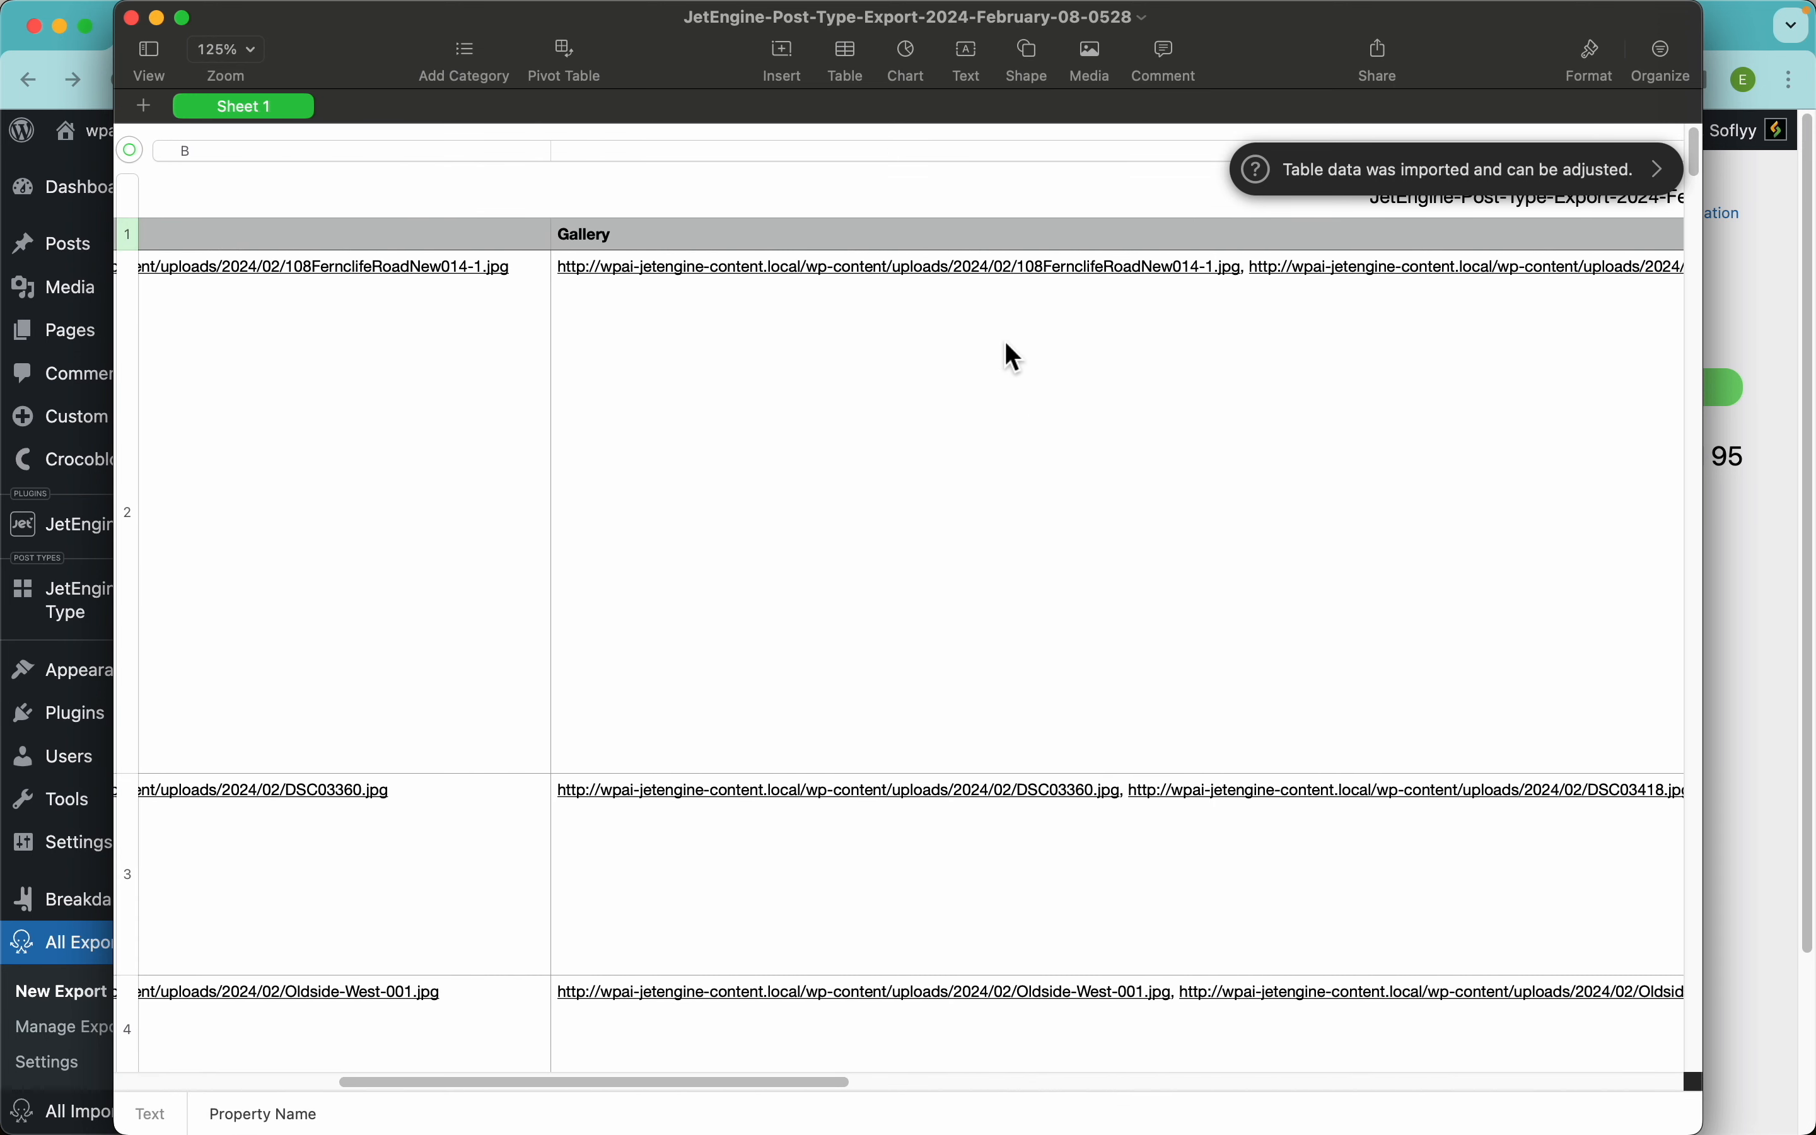
pyautogui.hscroll(5, 1009, 353)
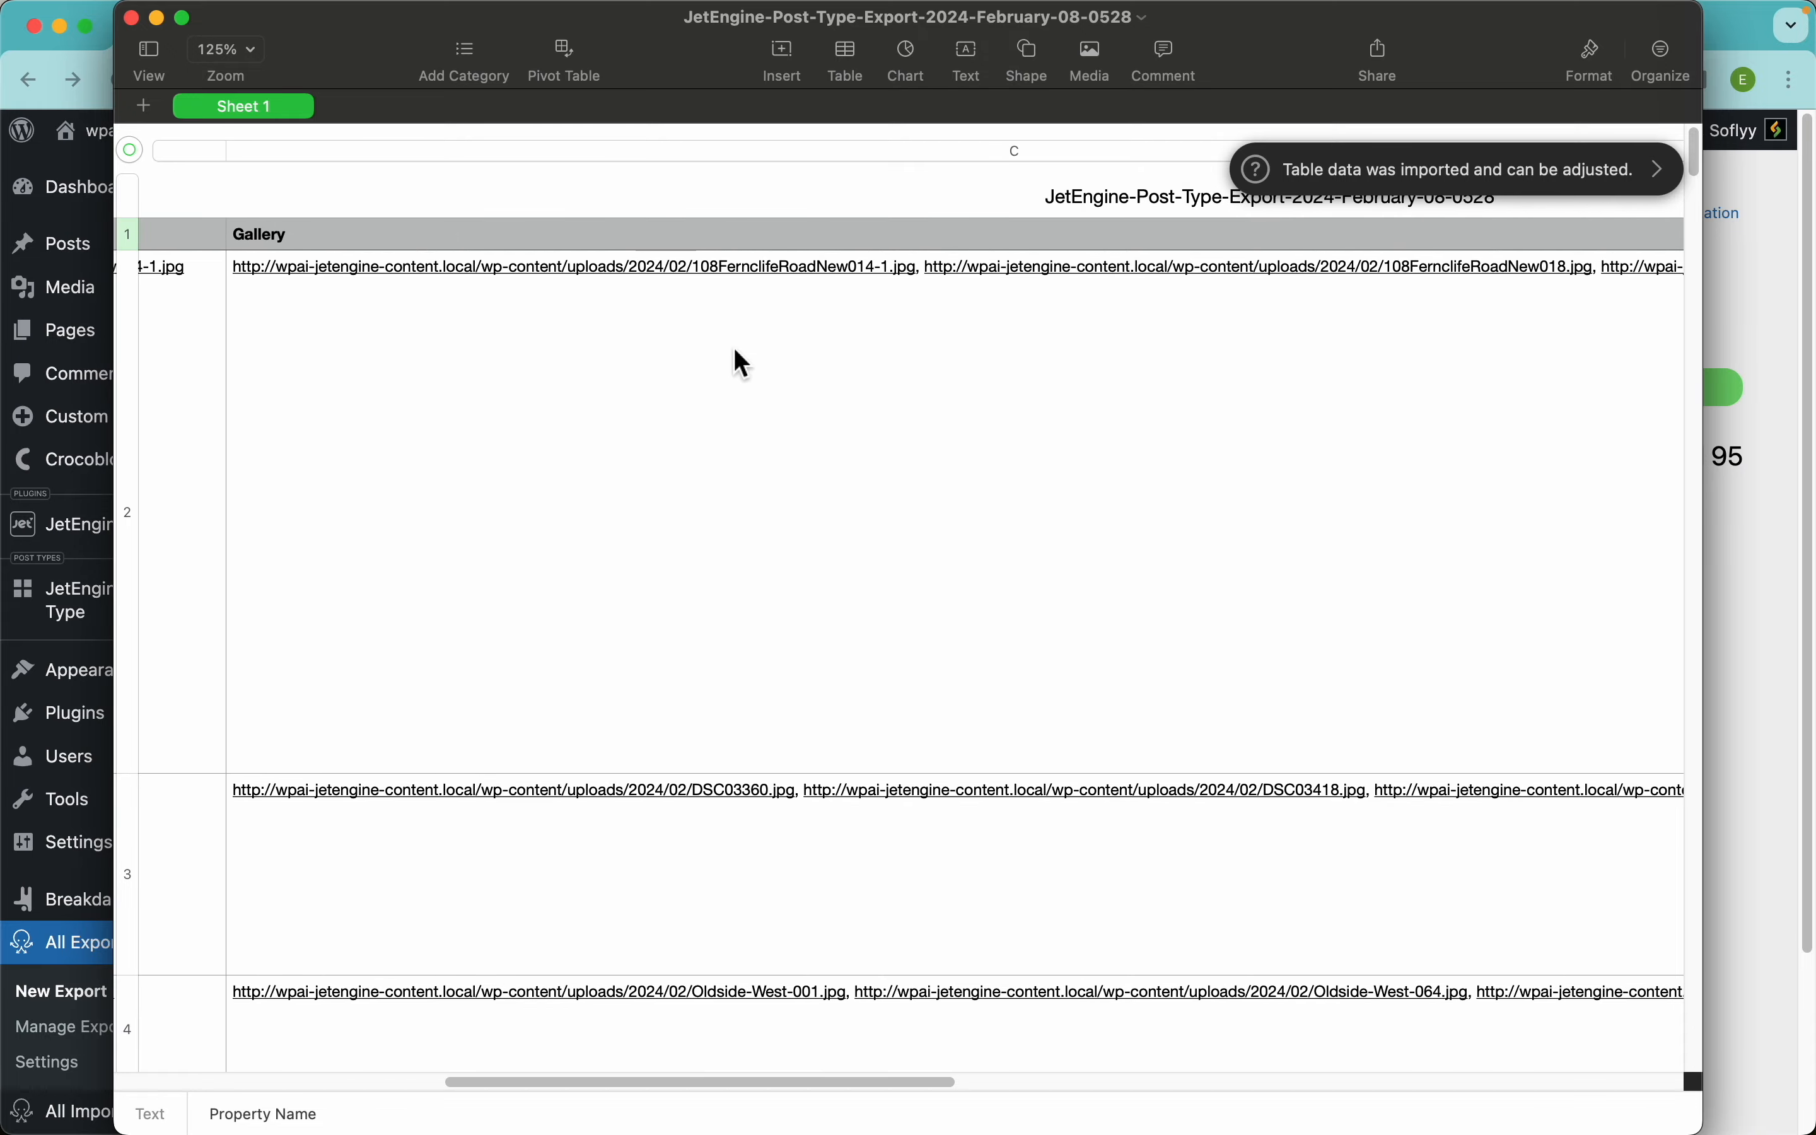
pyautogui.hscroll(10, 934, 289)
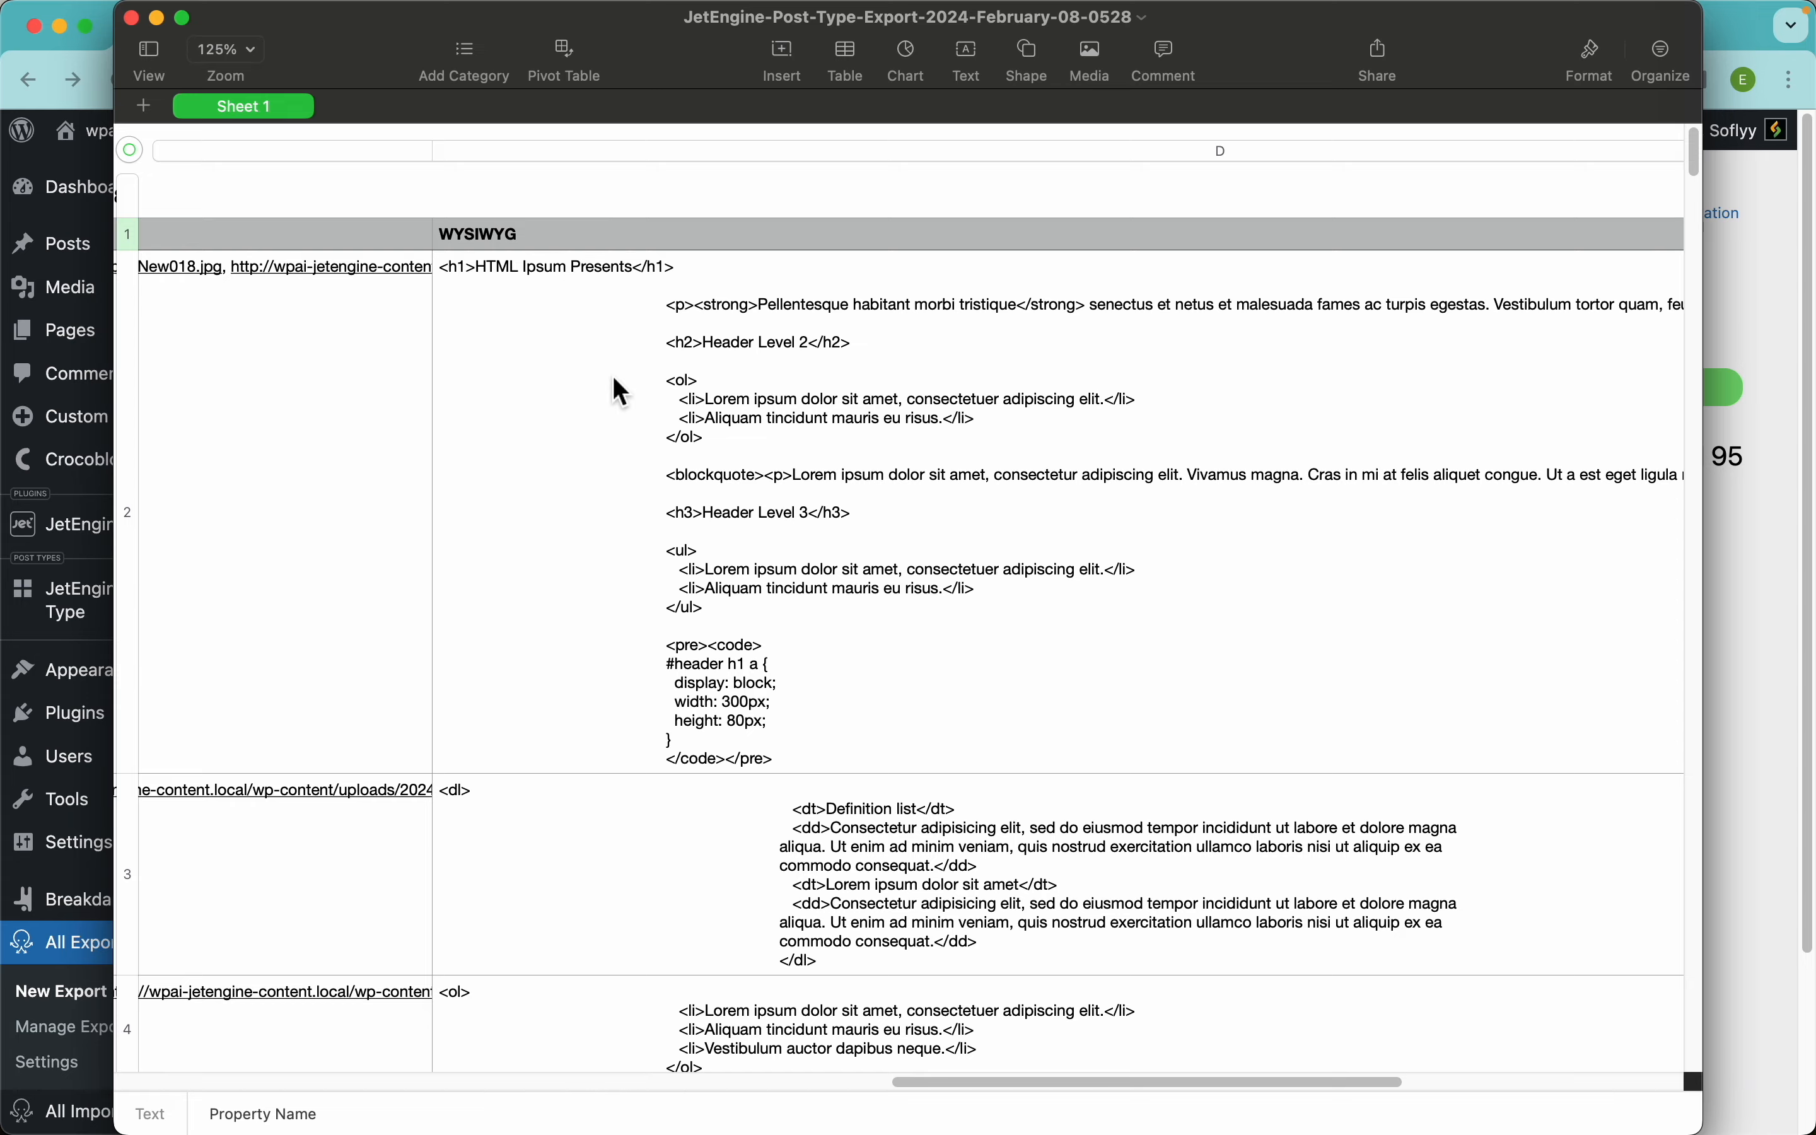
pyautogui.scroll(-10, 675, 571)
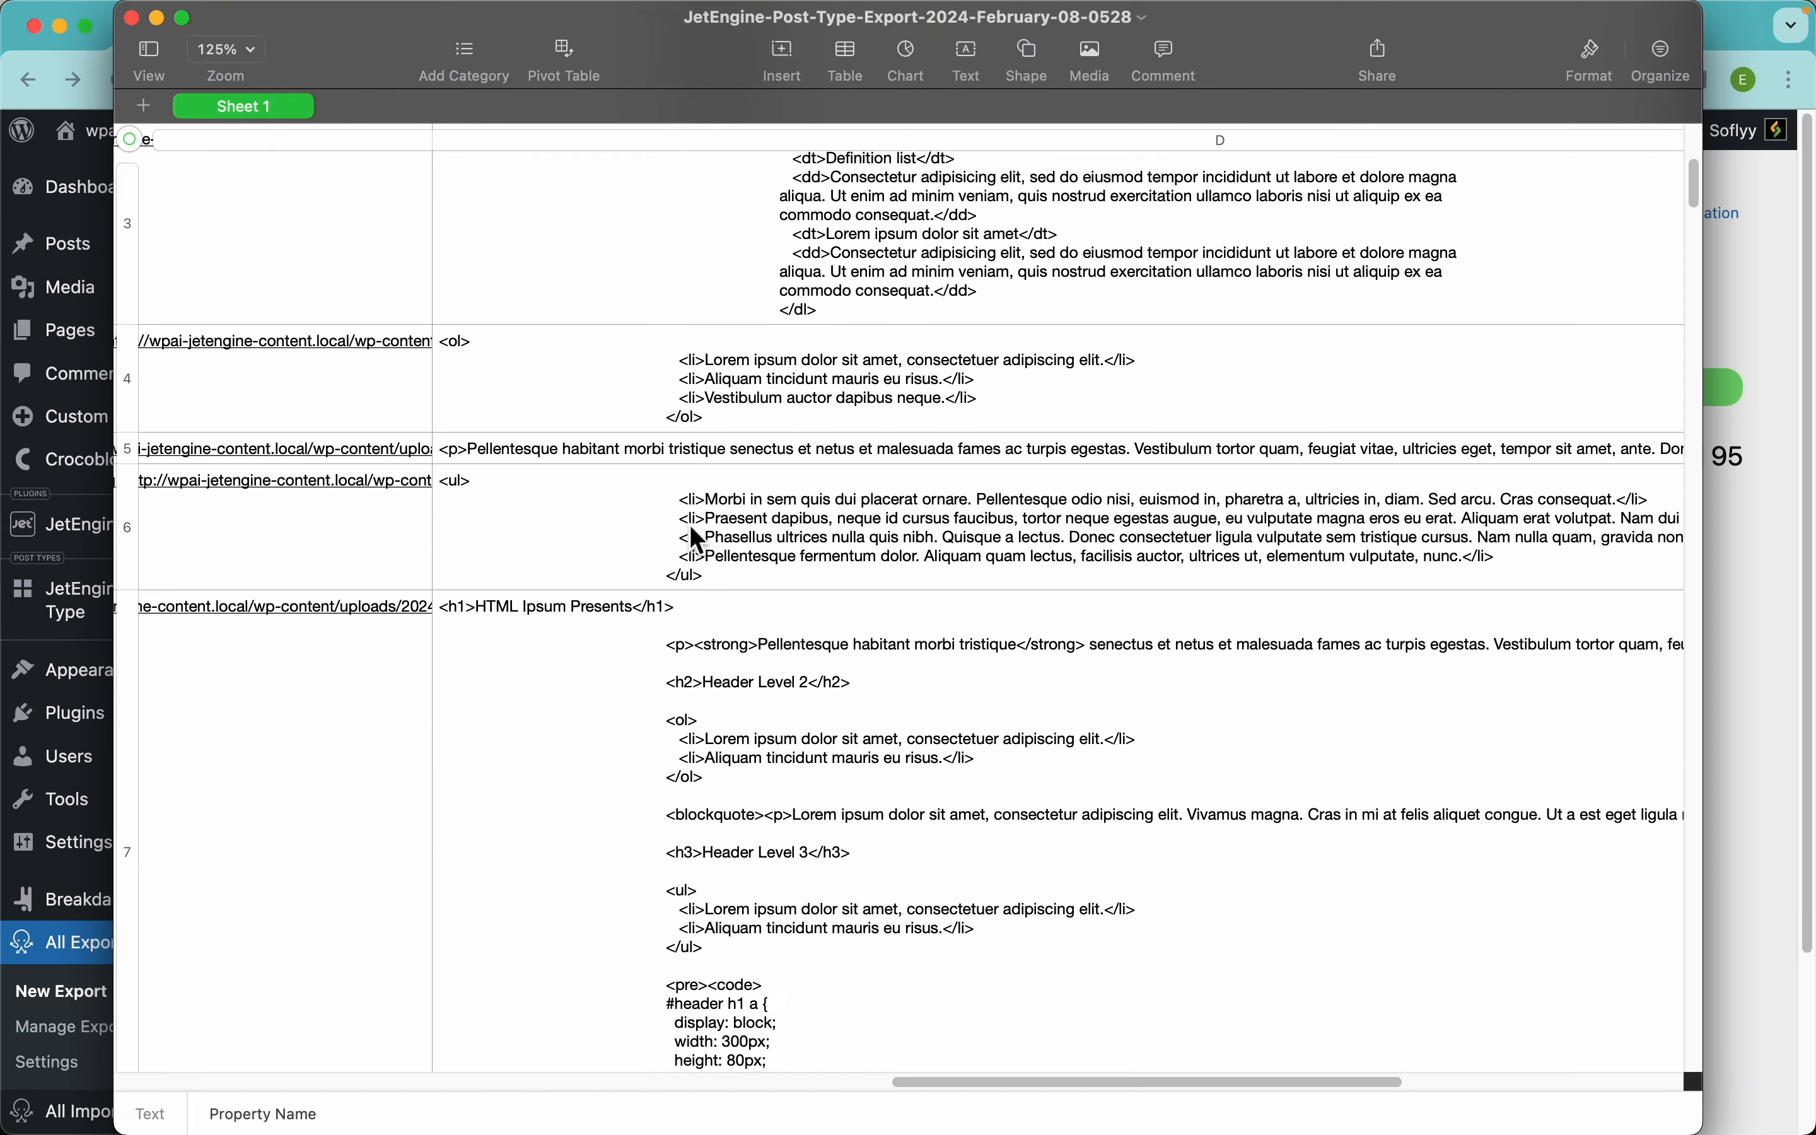
pyautogui.scroll(-3, 690, 525)
pyautogui.scroll(13, 690, 526)
pyautogui.hscroll(-20, 689, 525)
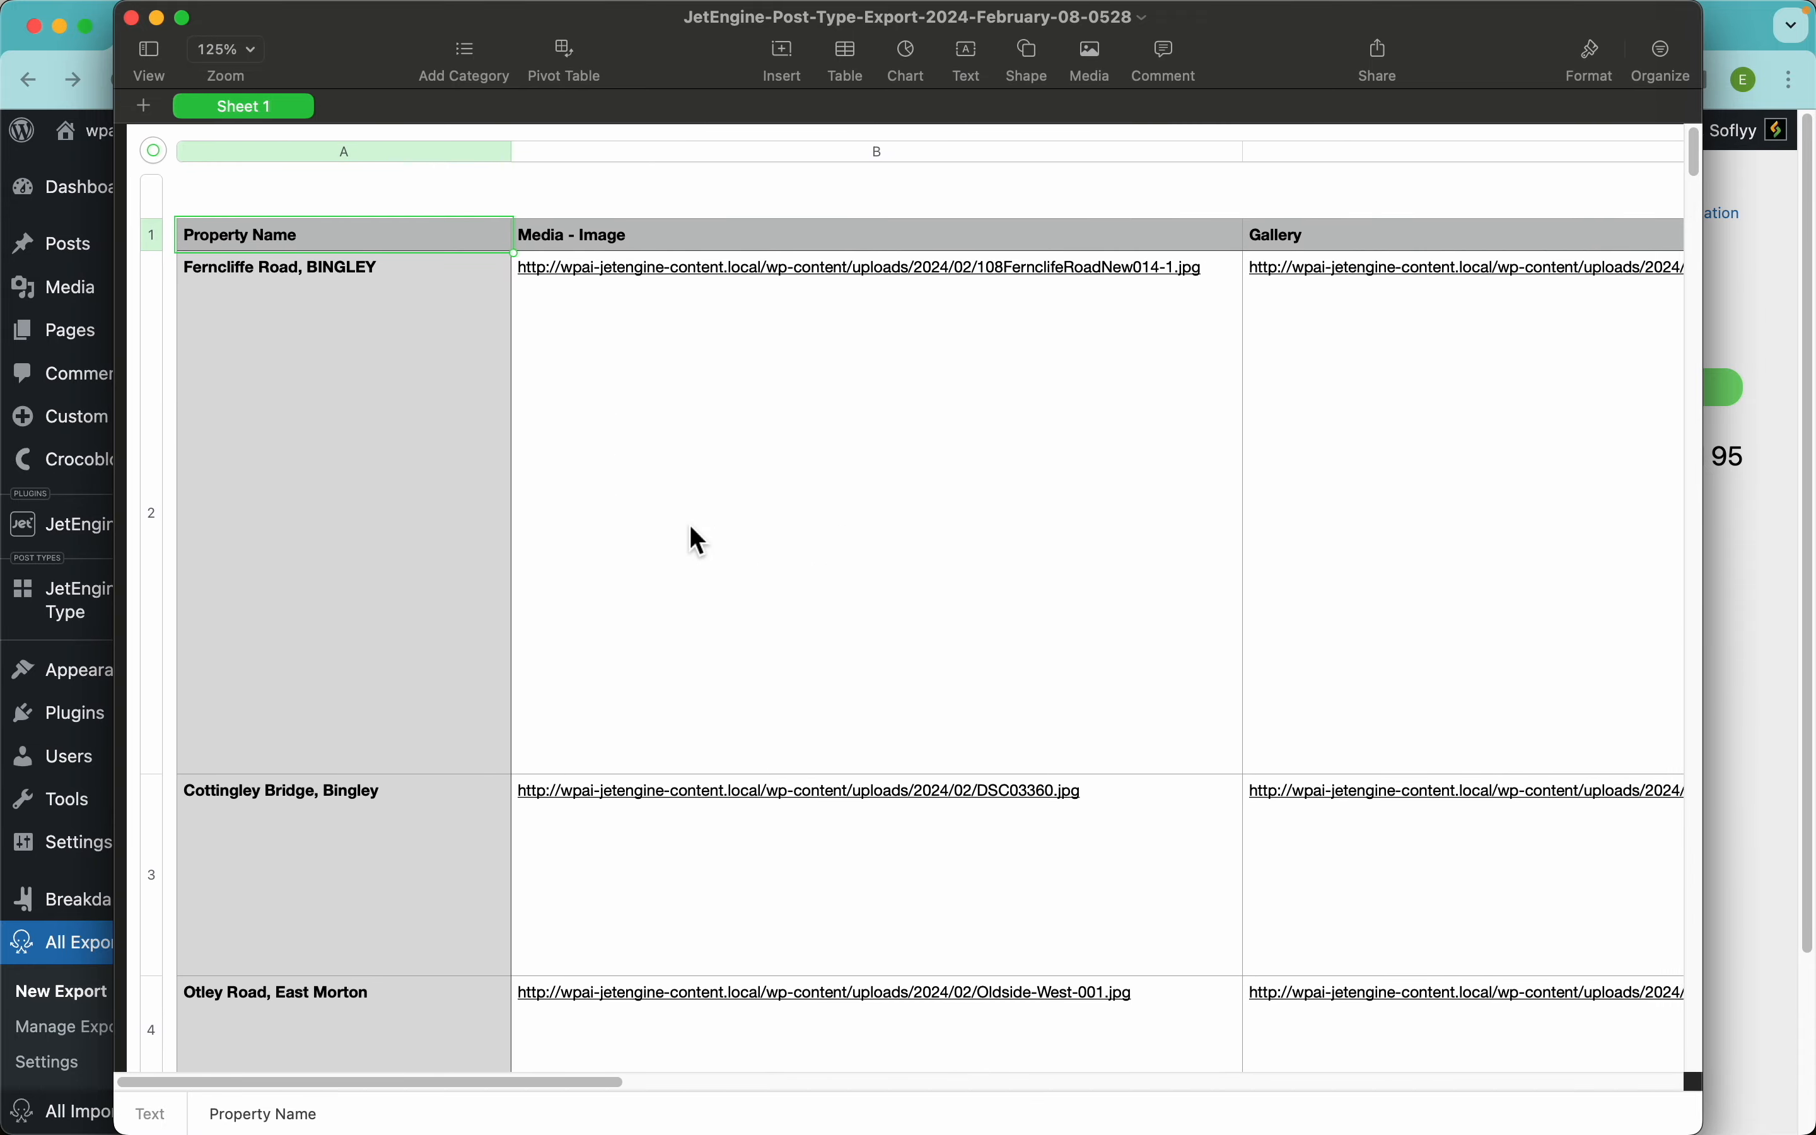
pyautogui.click(1771, 600)
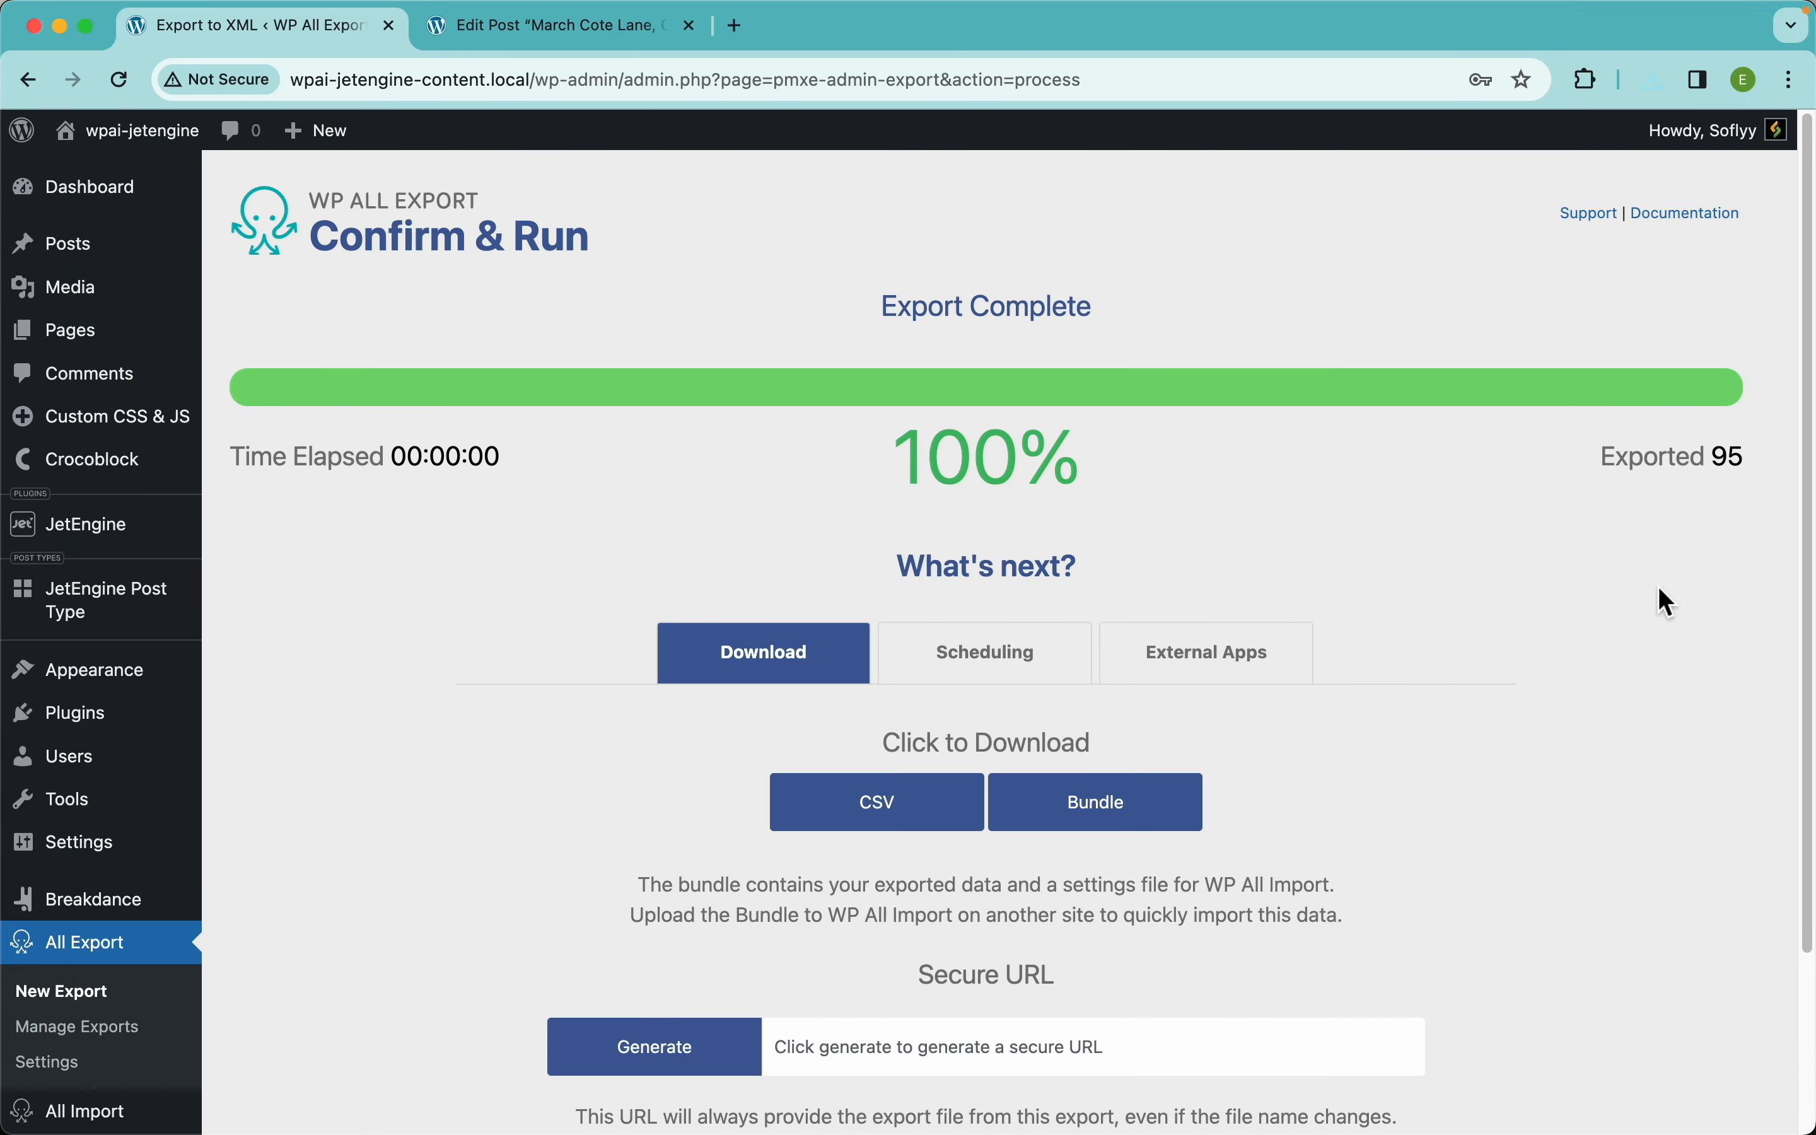
# - Look at the scheduling choices offered after the export, previewing Automatic Scheduling and returning to Do Not Schedule
pyautogui.click(1019, 669)
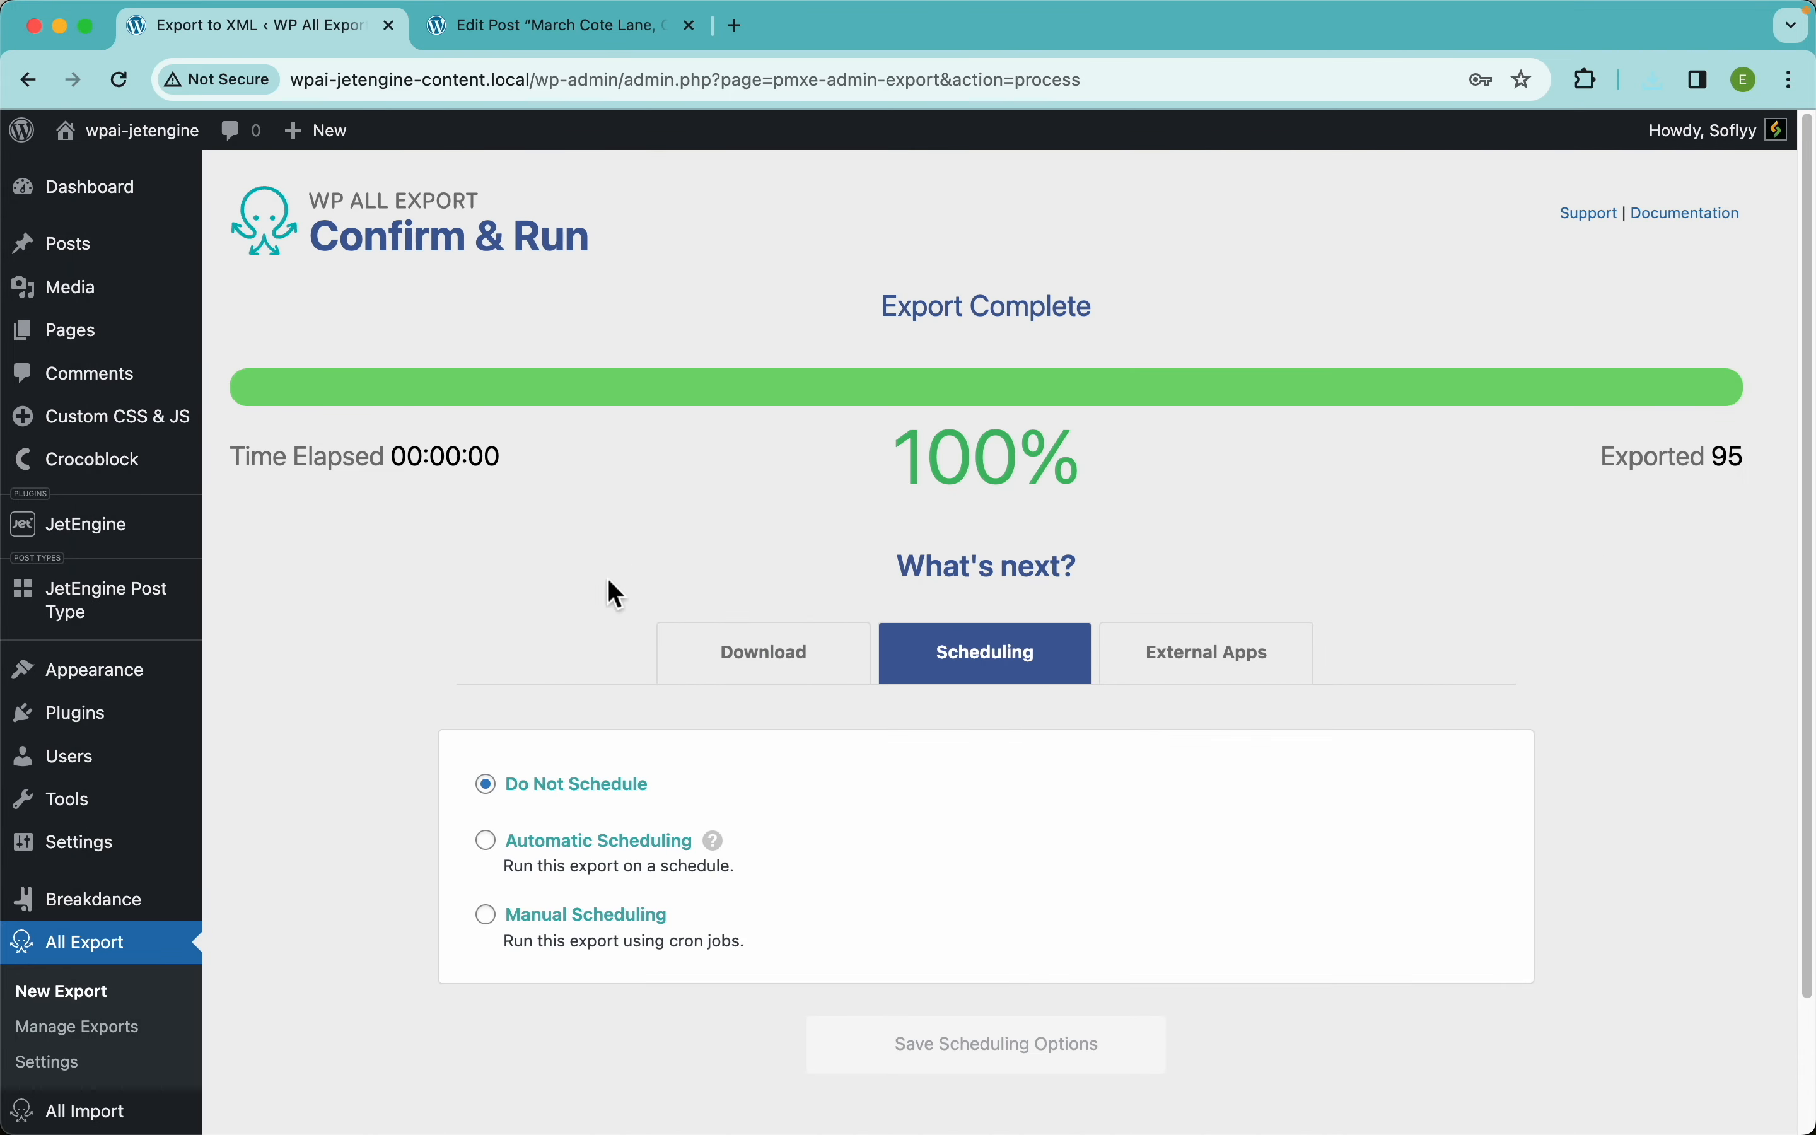
pyautogui.scroll(-3, 762, 601)
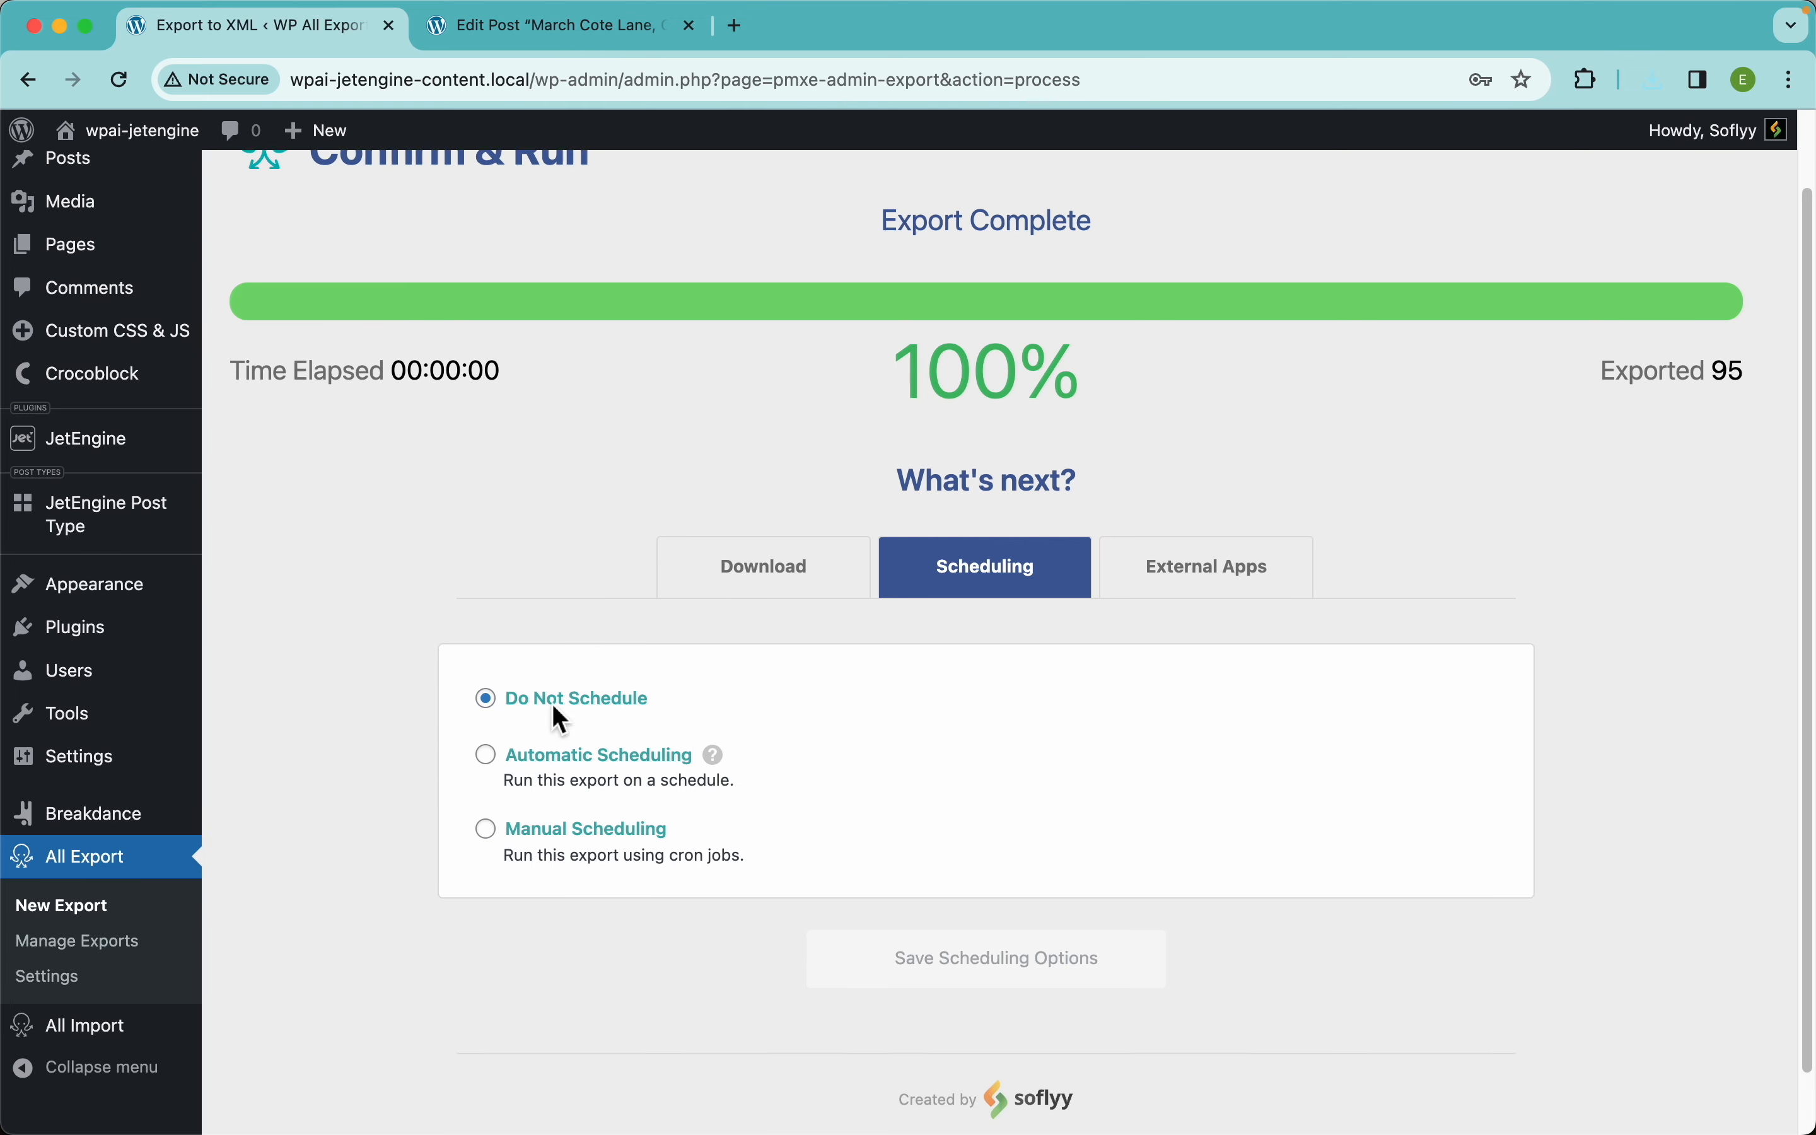
pyautogui.click(645, 705)
pyautogui.click(600, 640)
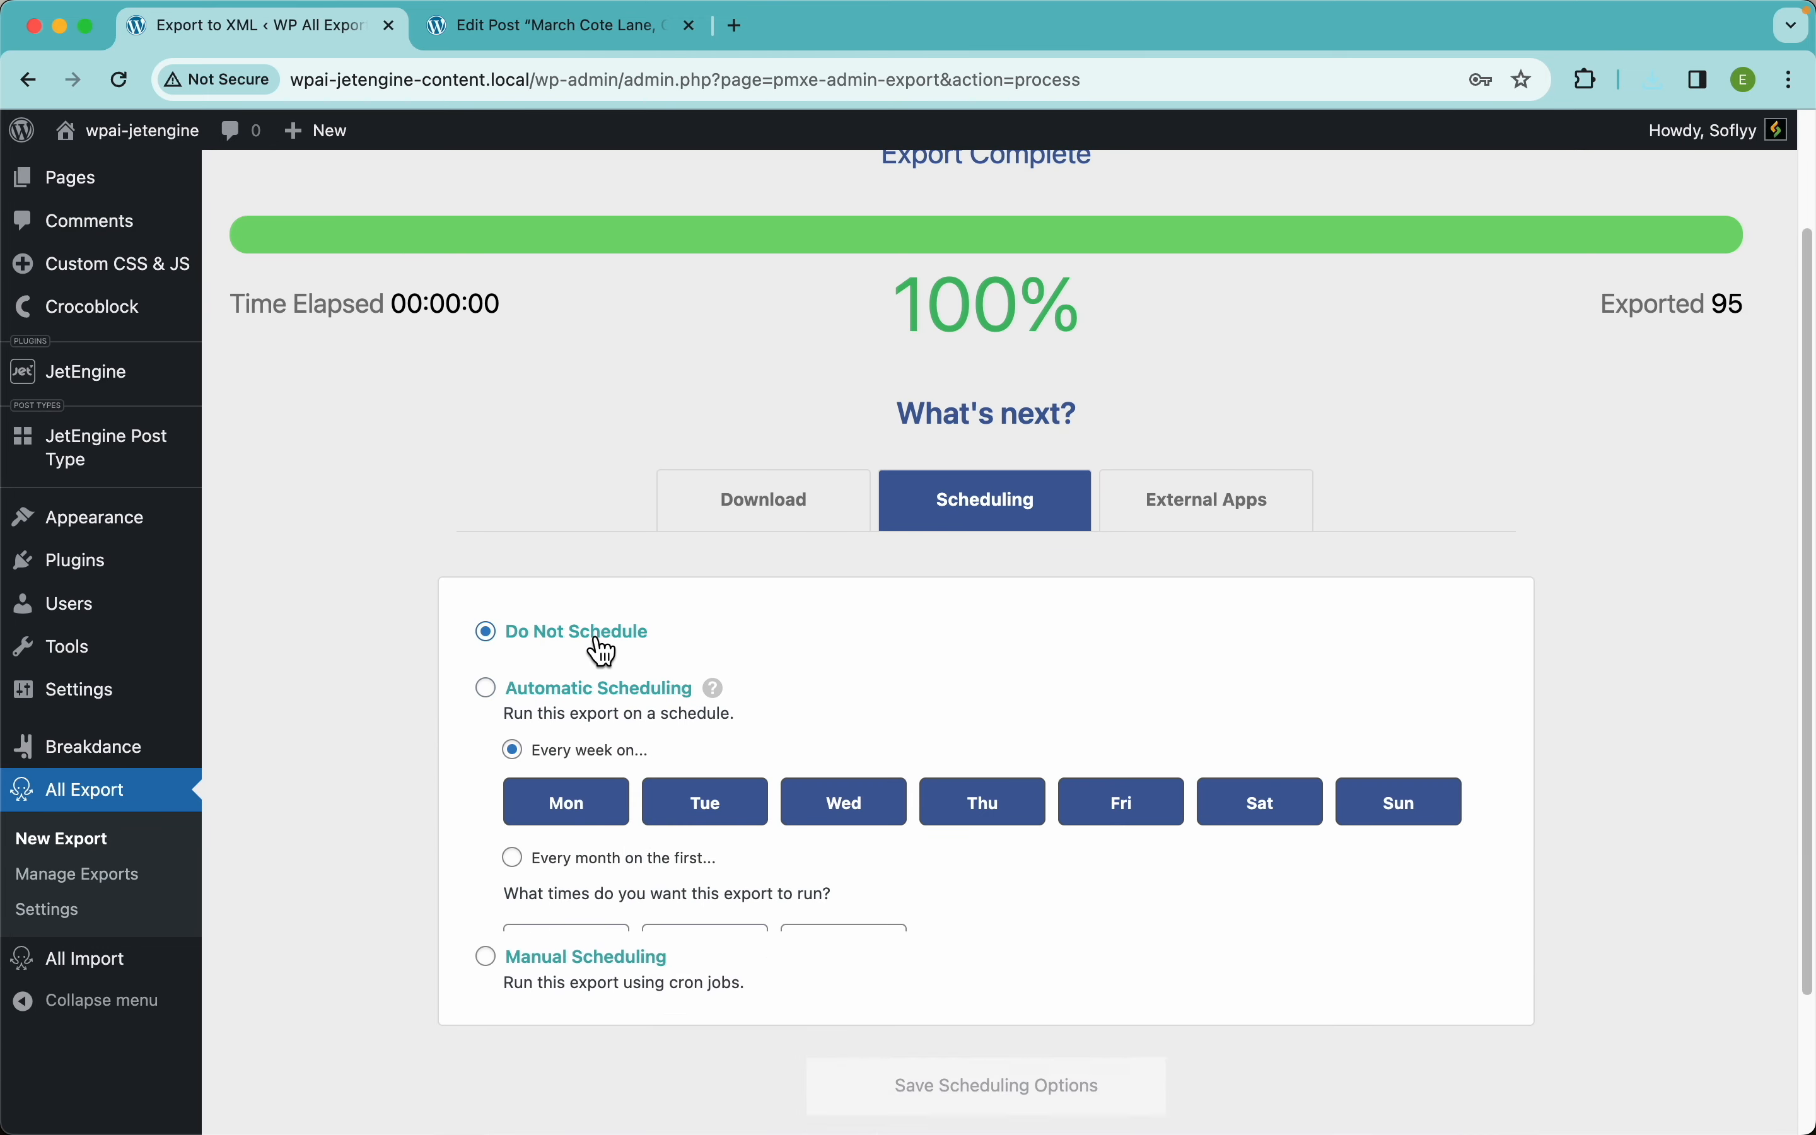
# - View the External Apps information and the linked Zapier page for WP All Export Pro integrations, and return to the export page
pyautogui.click(1174, 524)
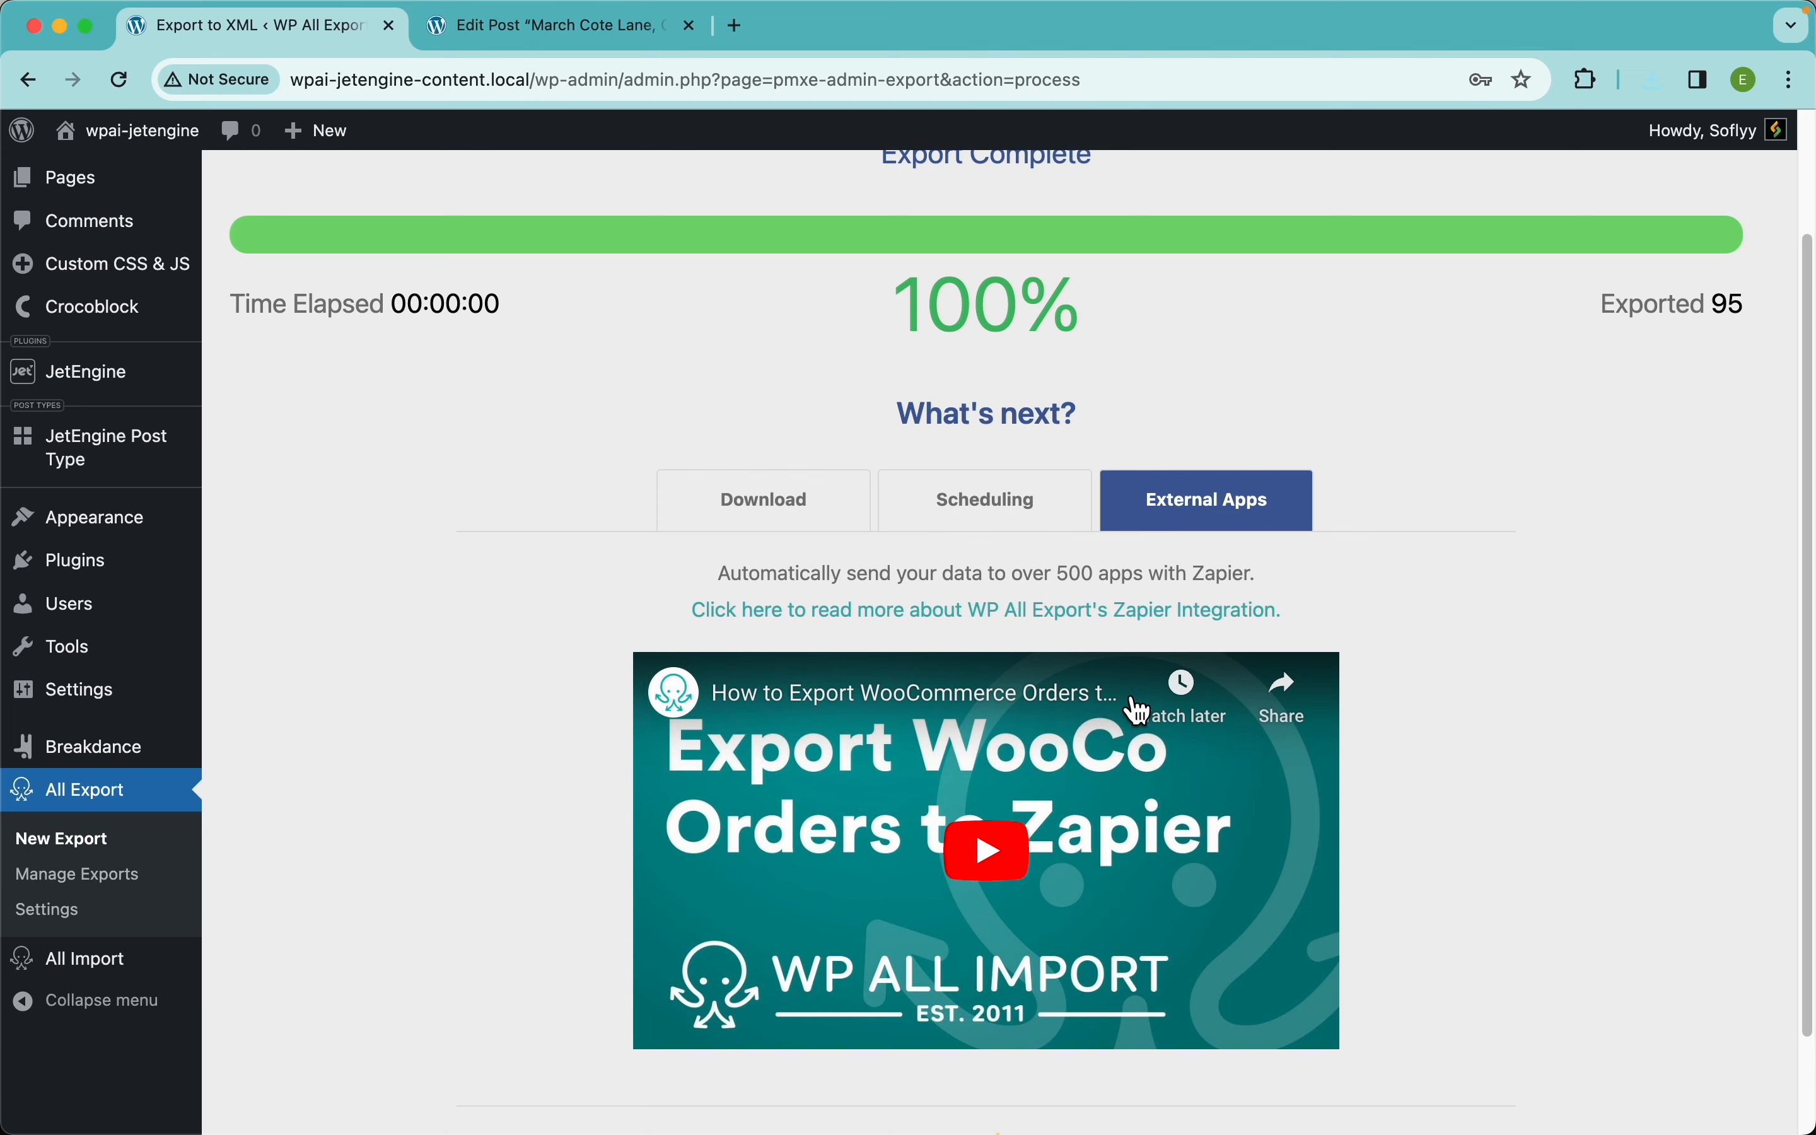
pyautogui.scroll(-2, 1343, 615)
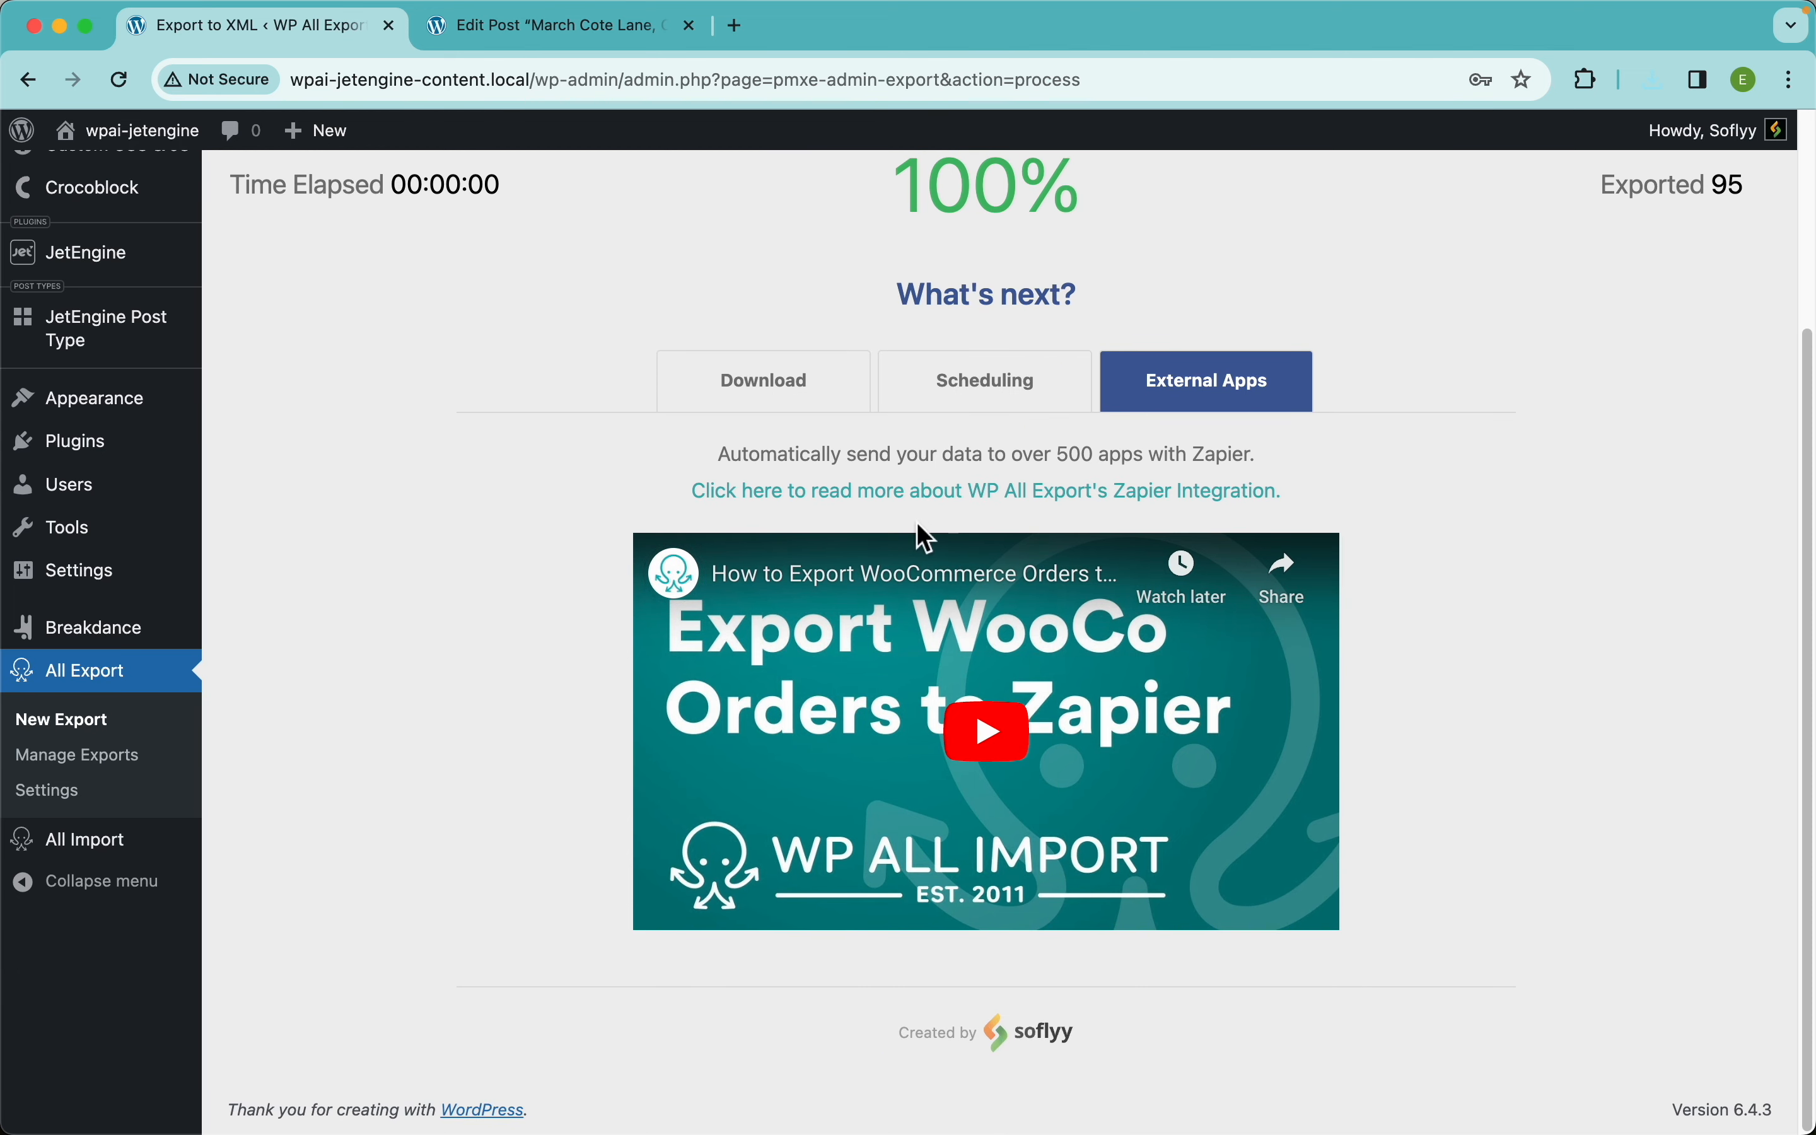
pyautogui.keyDown('super'); pyautogui.click(905, 491); pyautogui.keyUp('super')
pyautogui.click(525, 41)
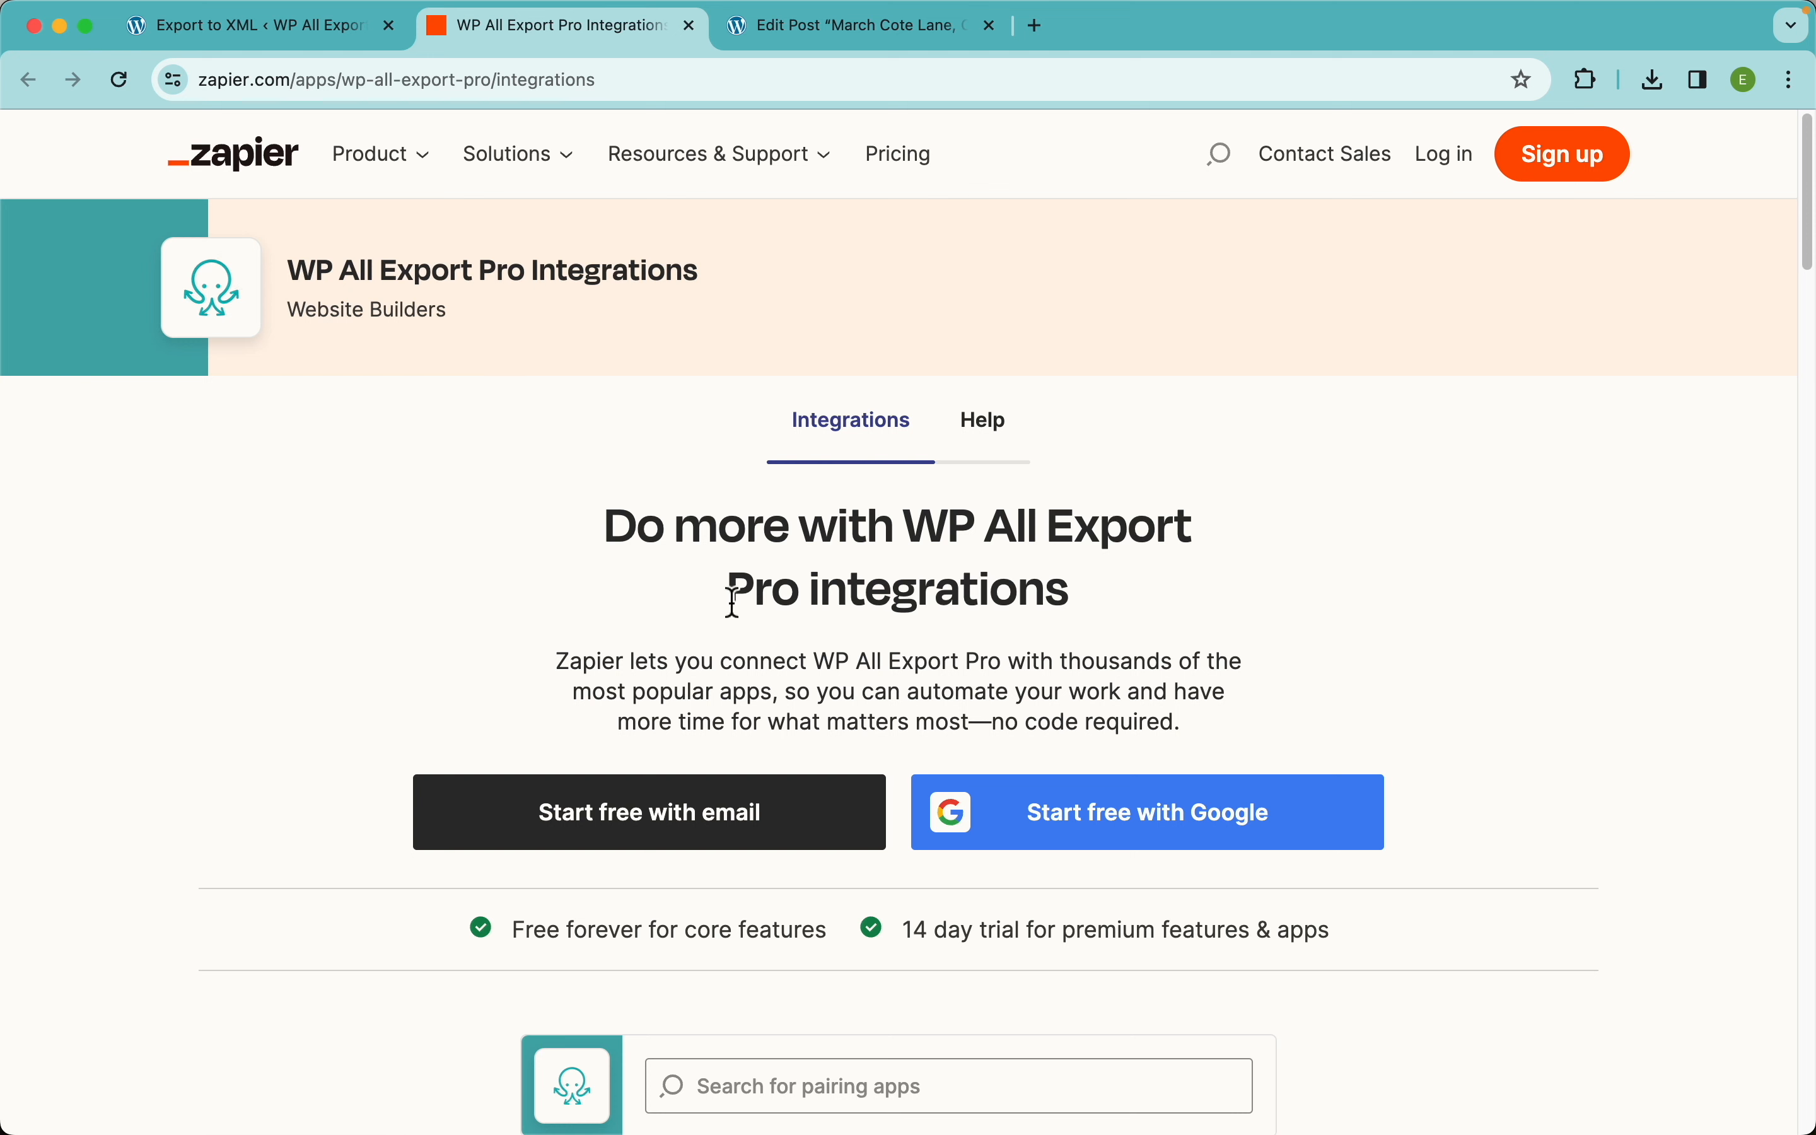
pyautogui.click(271, 35)
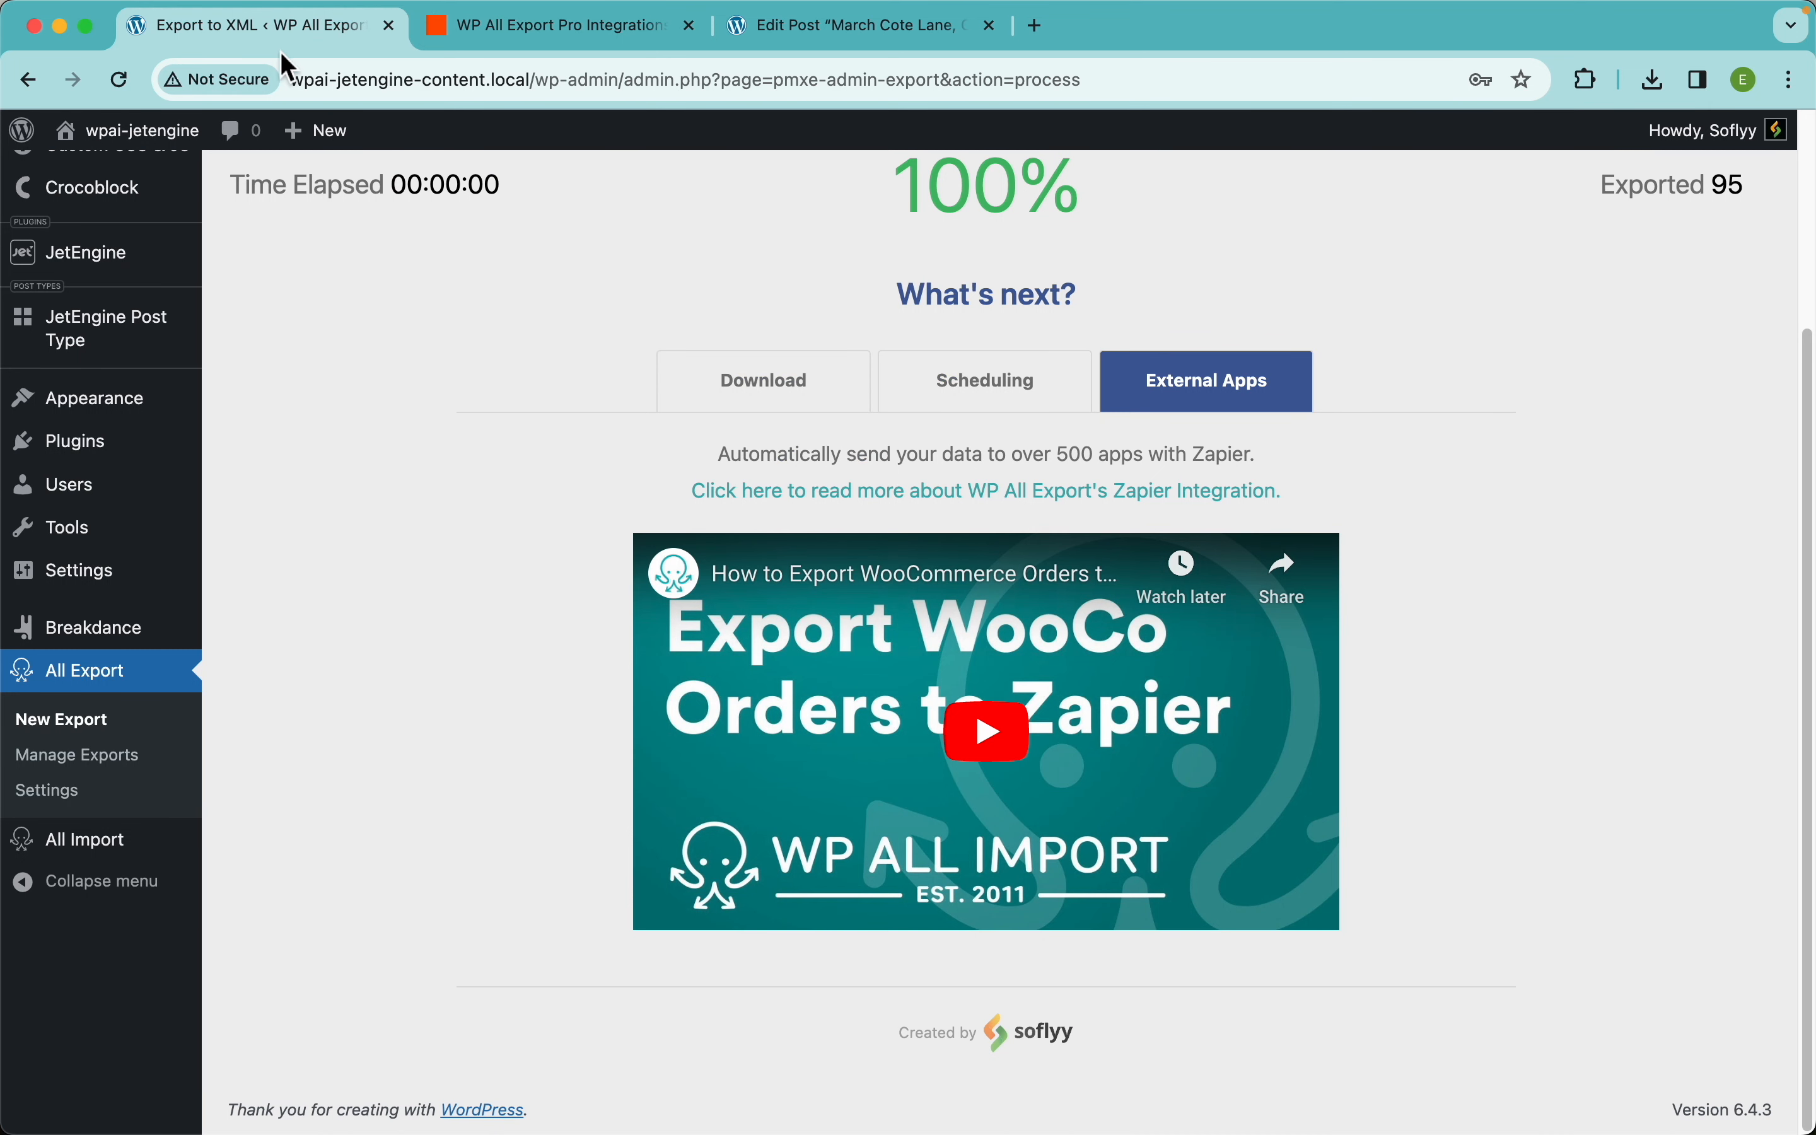
pyautogui.scroll(4, 1554, 609)
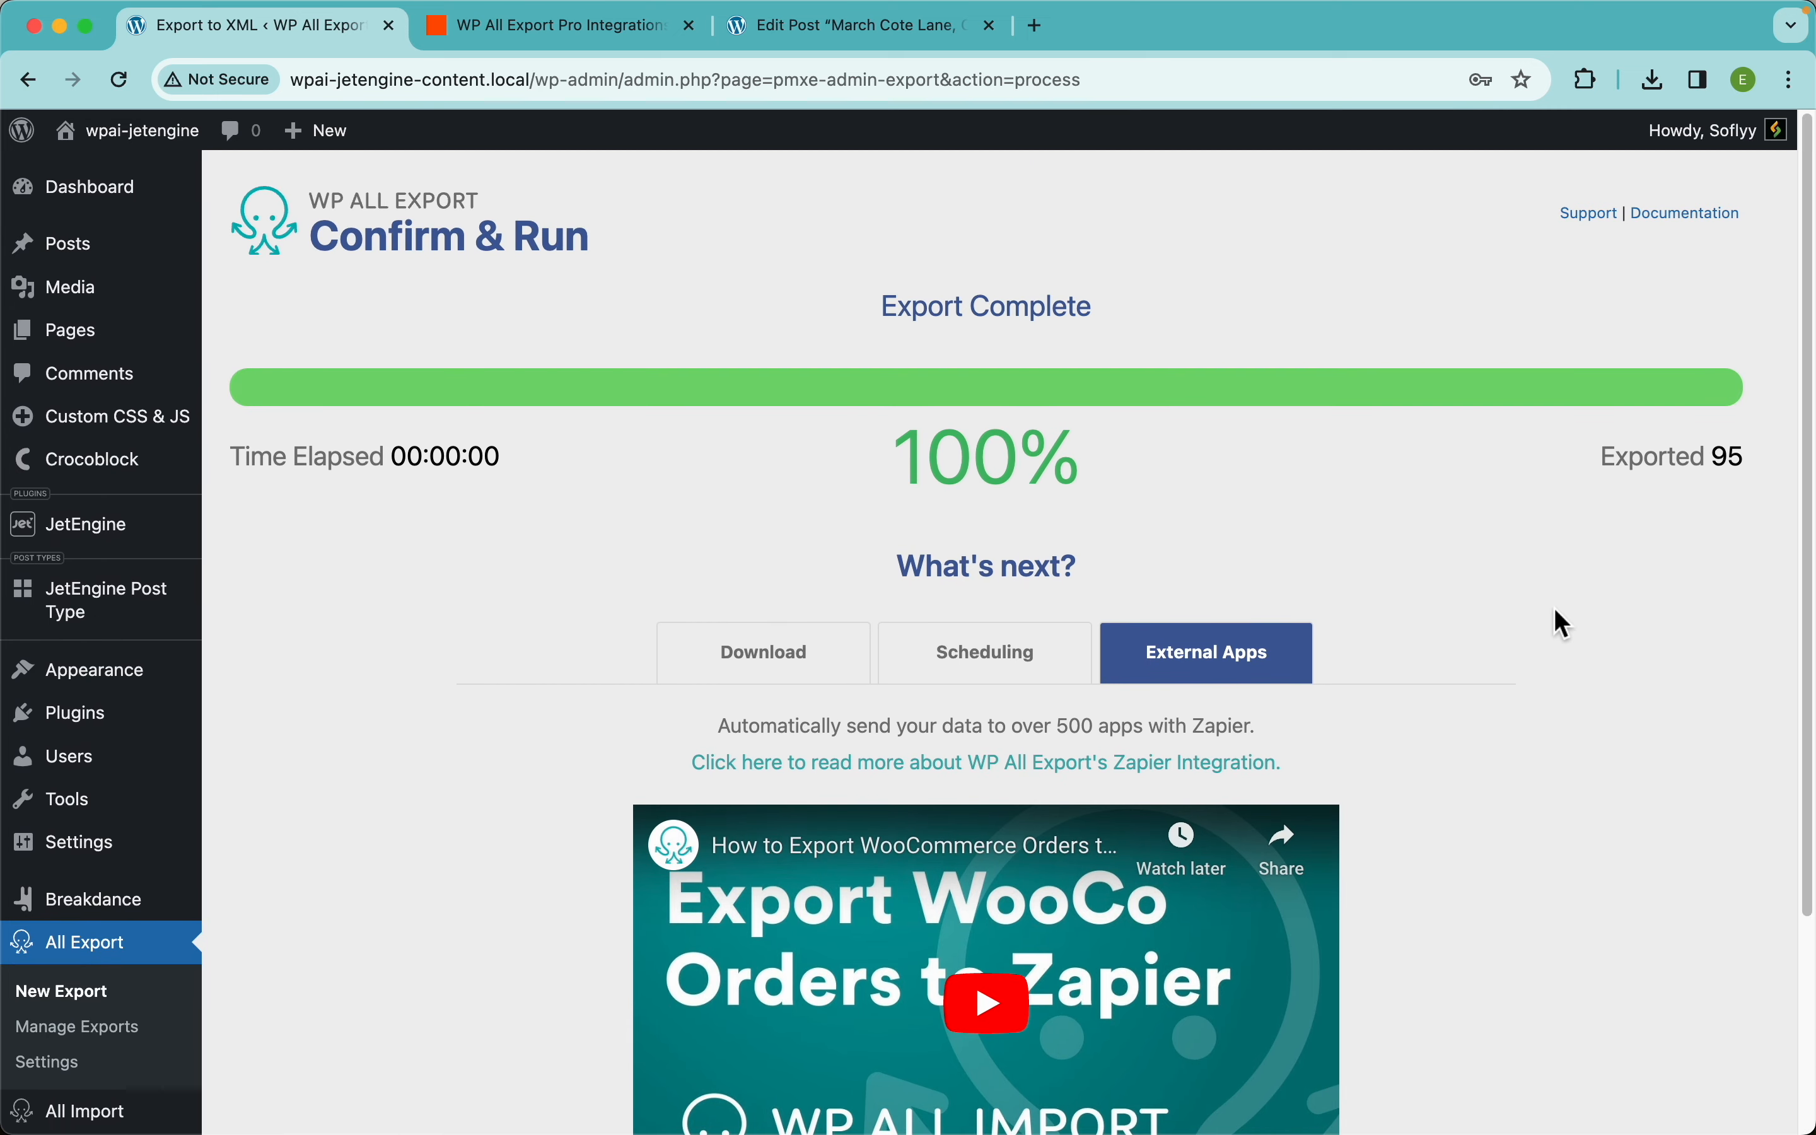